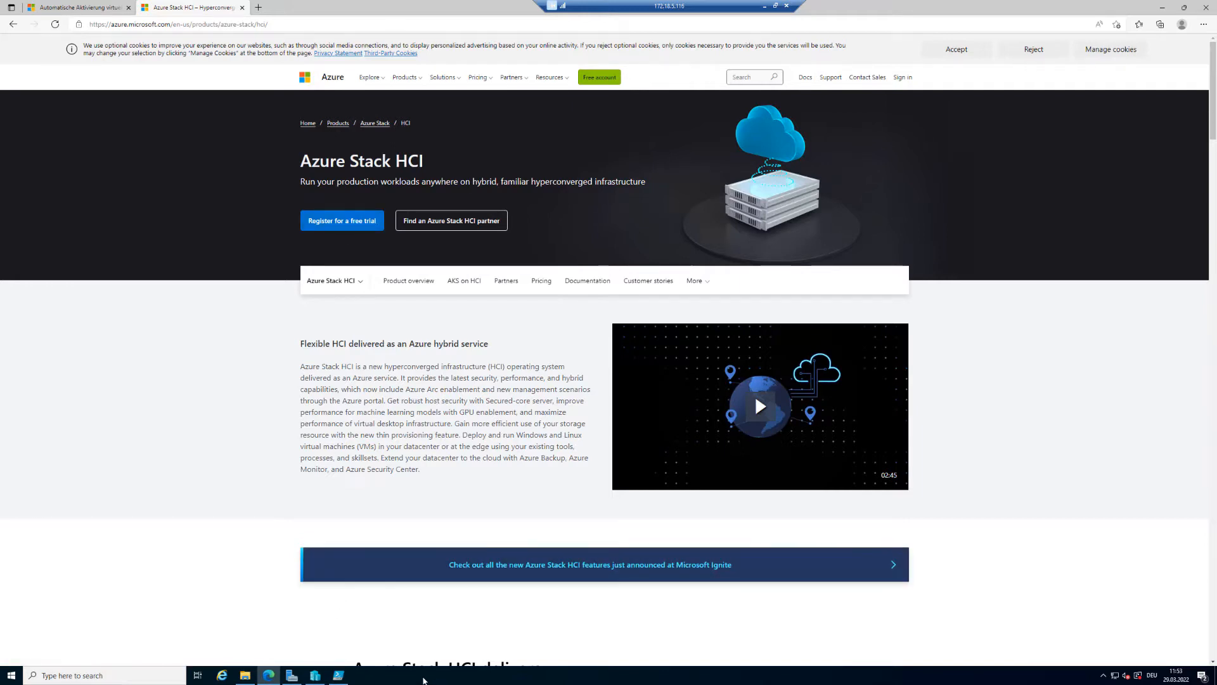
# Step: Switch to Hyper-V Manager and examine the D101-DC01, D101-ASHCI01 and D101-ASHCI02 entries in the virtual machine list
pyautogui.click(424, 680)
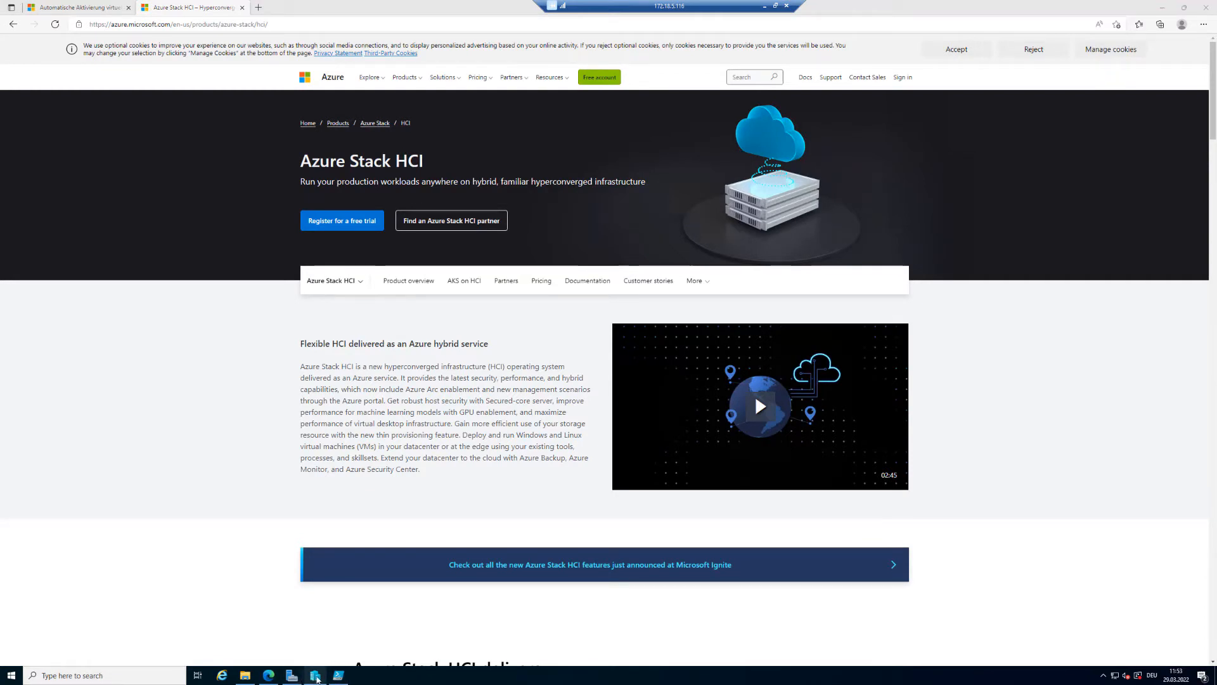
pyautogui.click(317, 677)
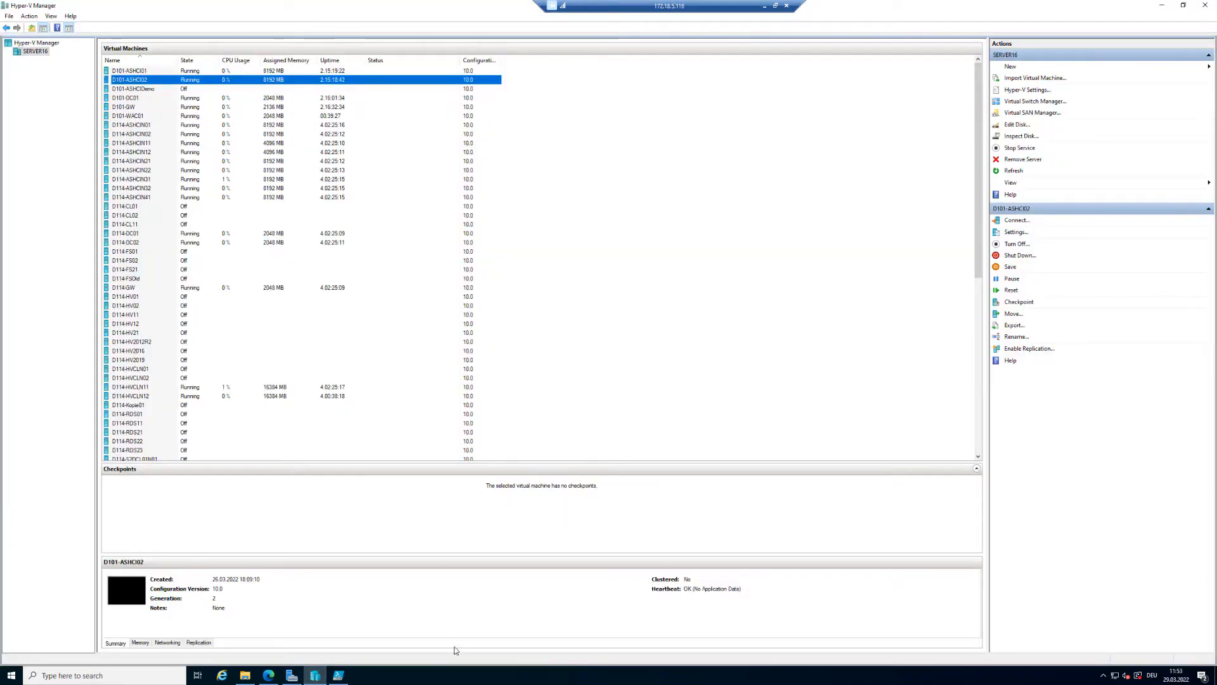
pyautogui.click(501, 677)
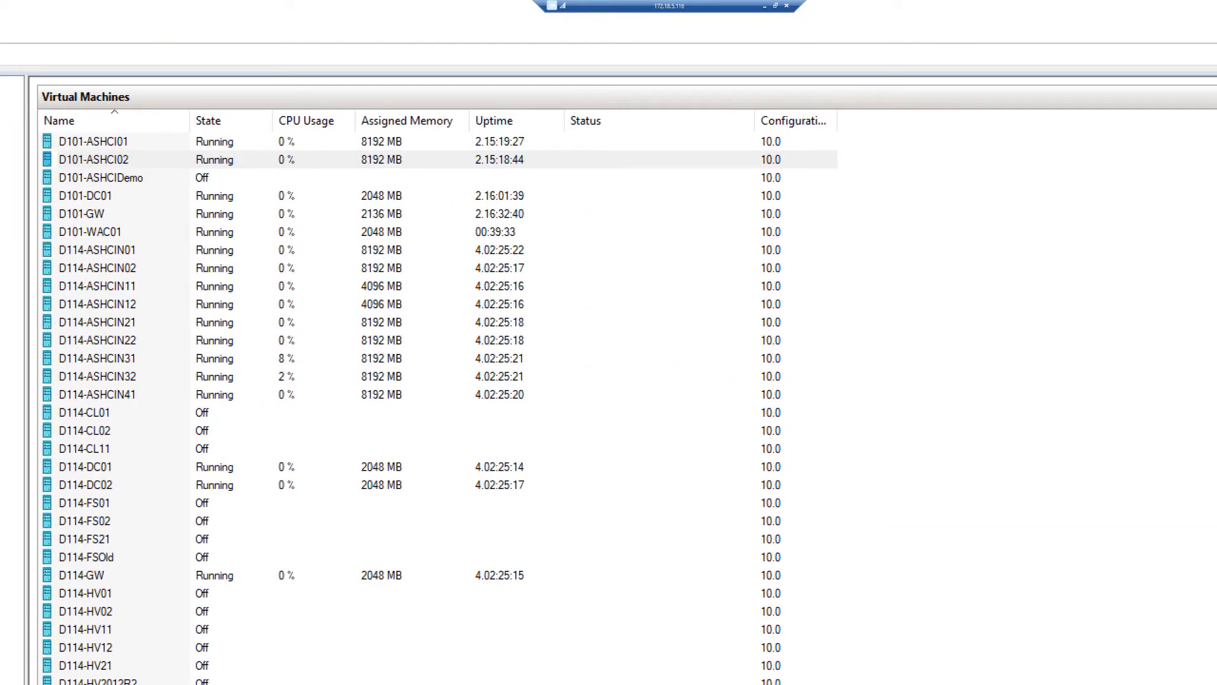
pyautogui.moveTo(35, 186)
pyautogui.mouseDown()
pyautogui.moveTo(355, 214)
pyautogui.moveTo(562, 204)
pyautogui.mouseUp()
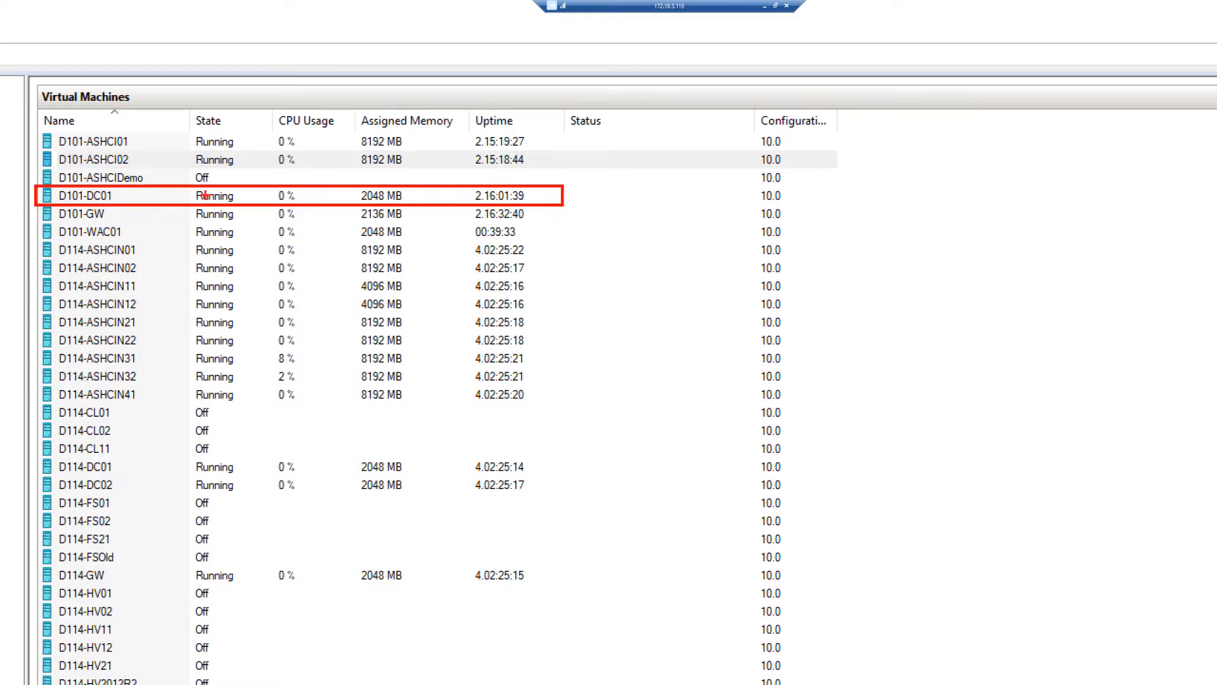
pyautogui.moveTo(33, 131)
pyautogui.mouseDown()
pyautogui.moveTo(61, 147)
pyautogui.moveTo(566, 167)
pyautogui.mouseUp()
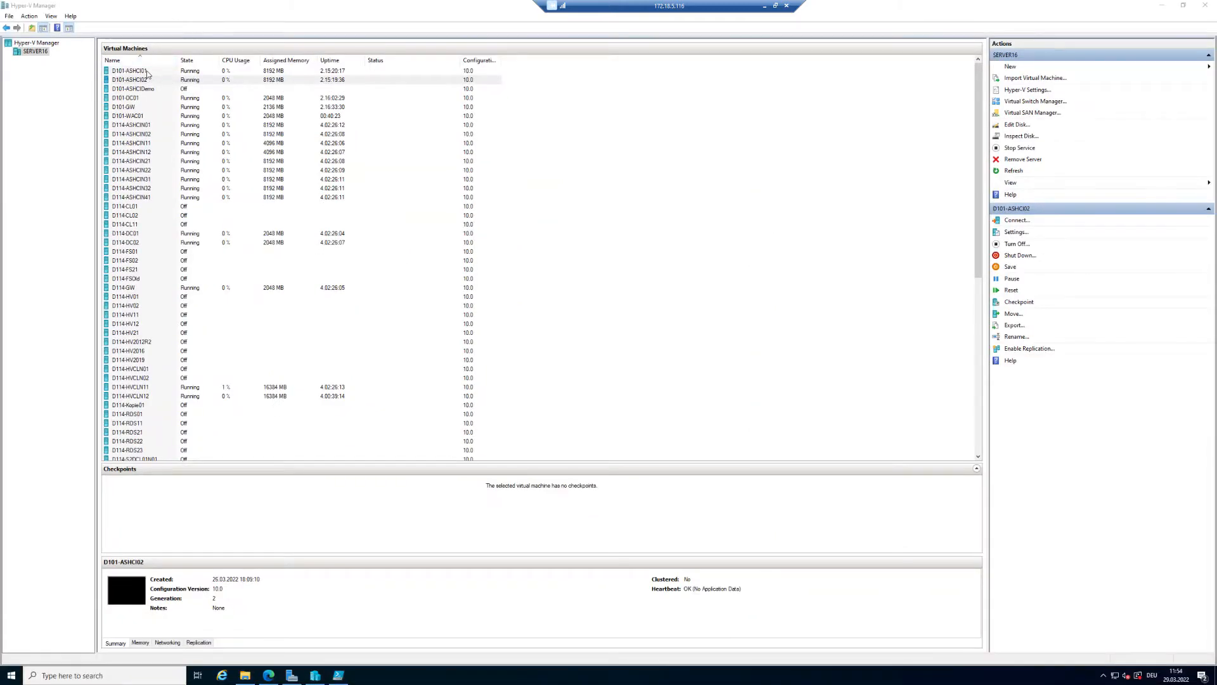
# Step: Review the memory, processor, hard drive and network adapter settings of D101-ASHCI01 and close them without changes
pyautogui.click(146, 71)
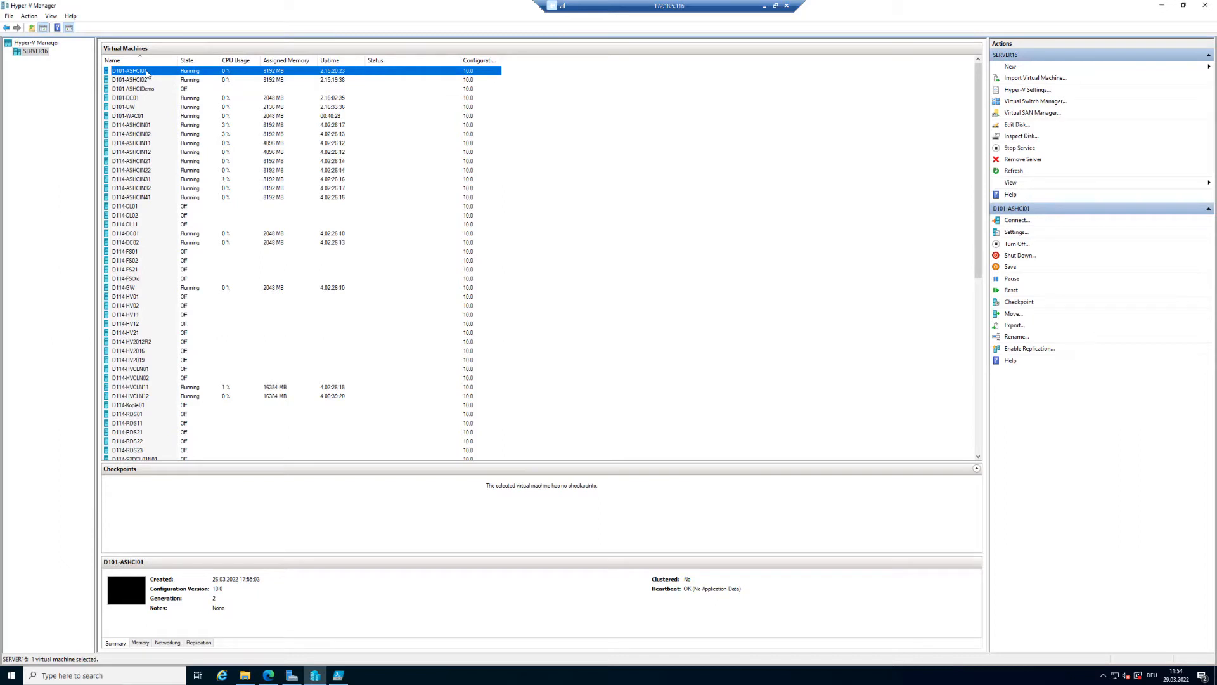
pyautogui.rightClick(146, 72)
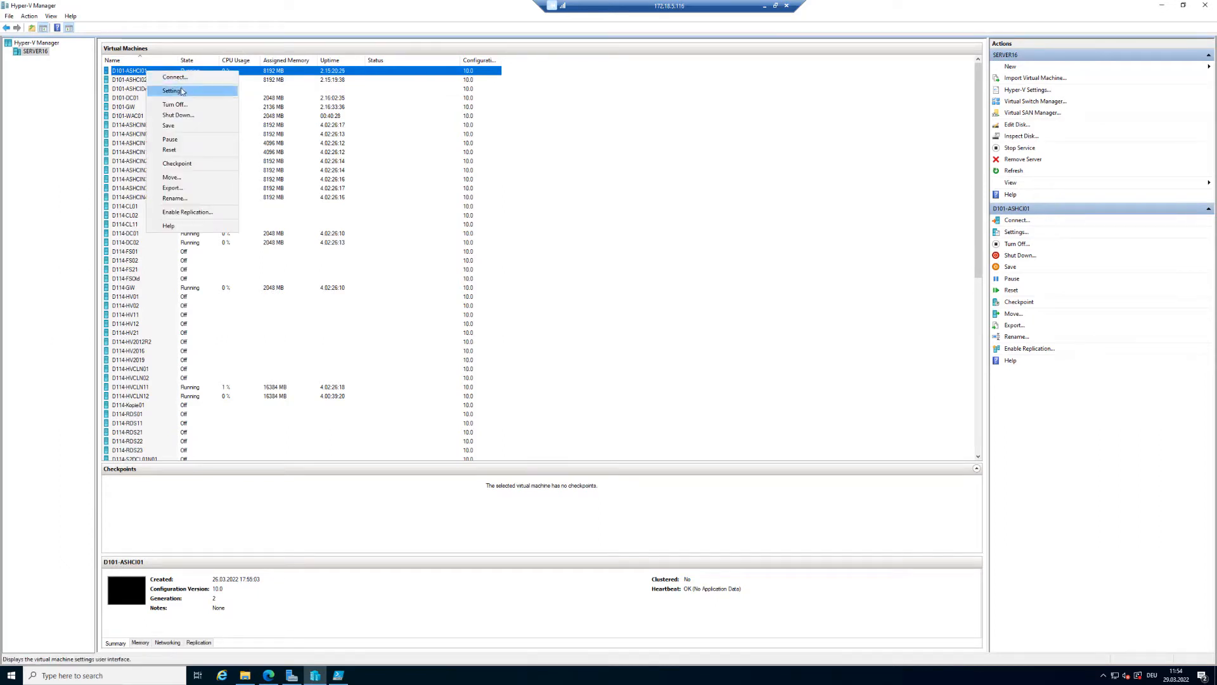
pyautogui.click(183, 91)
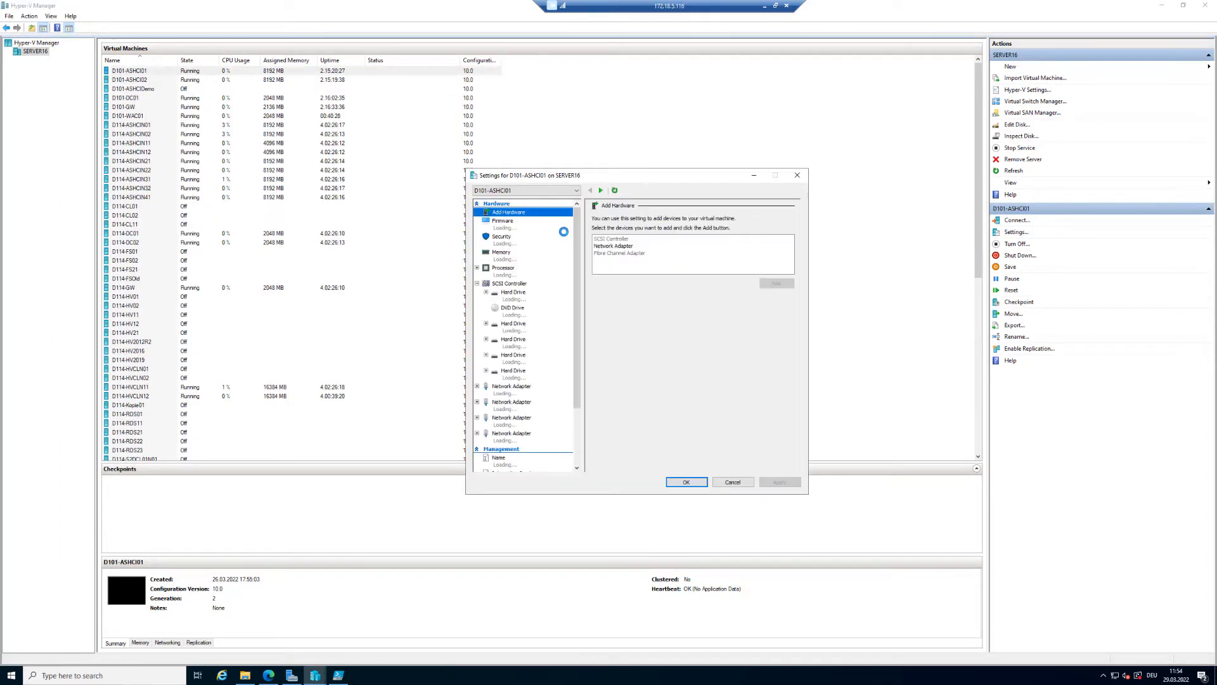
pyautogui.click(682, 681)
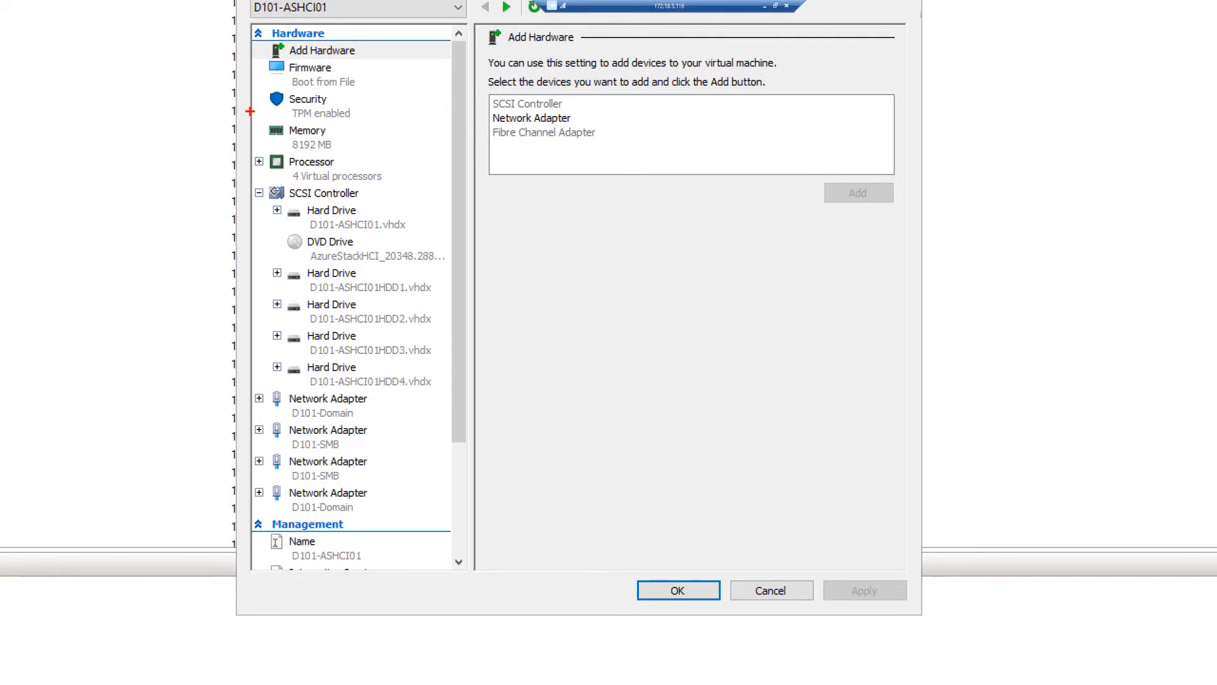
pyautogui.moveTo(248, 112)
pyautogui.mouseDown()
pyautogui.moveTo(311, 160)
pyautogui.moveTo(428, 184)
pyautogui.mouseUp()
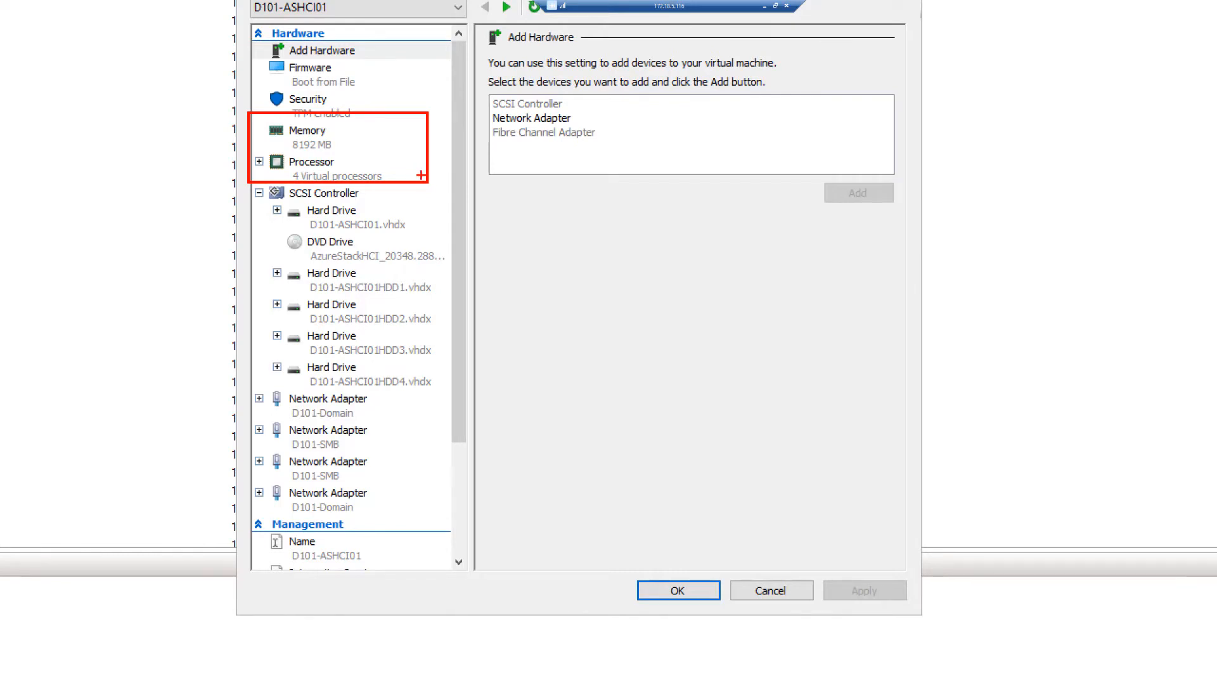
pyautogui.moveTo(262, 259)
pyautogui.mouseDown()
pyautogui.moveTo(317, 345)
pyautogui.moveTo(437, 398)
pyautogui.moveTo(469, 391)
pyautogui.mouseUp()
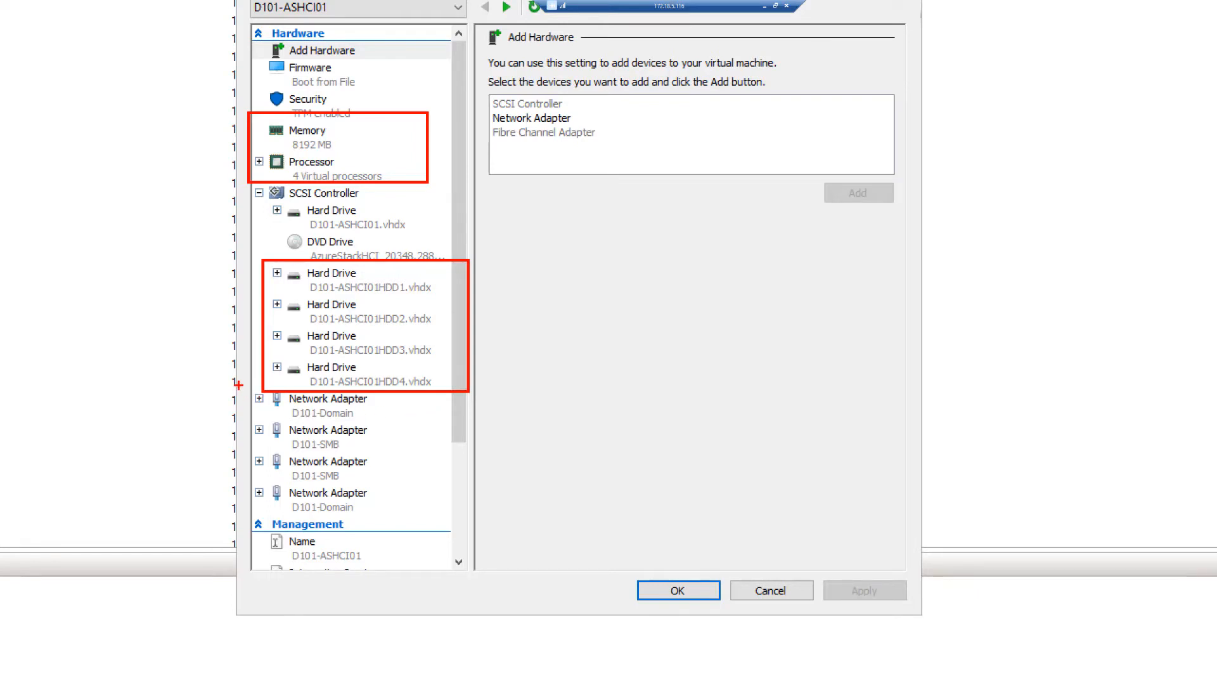
pyautogui.moveTo(239, 383)
pyautogui.mouseDown()
pyautogui.moveTo(415, 536)
pyautogui.moveTo(447, 539)
pyautogui.moveTo(454, 517)
pyautogui.mouseUp()
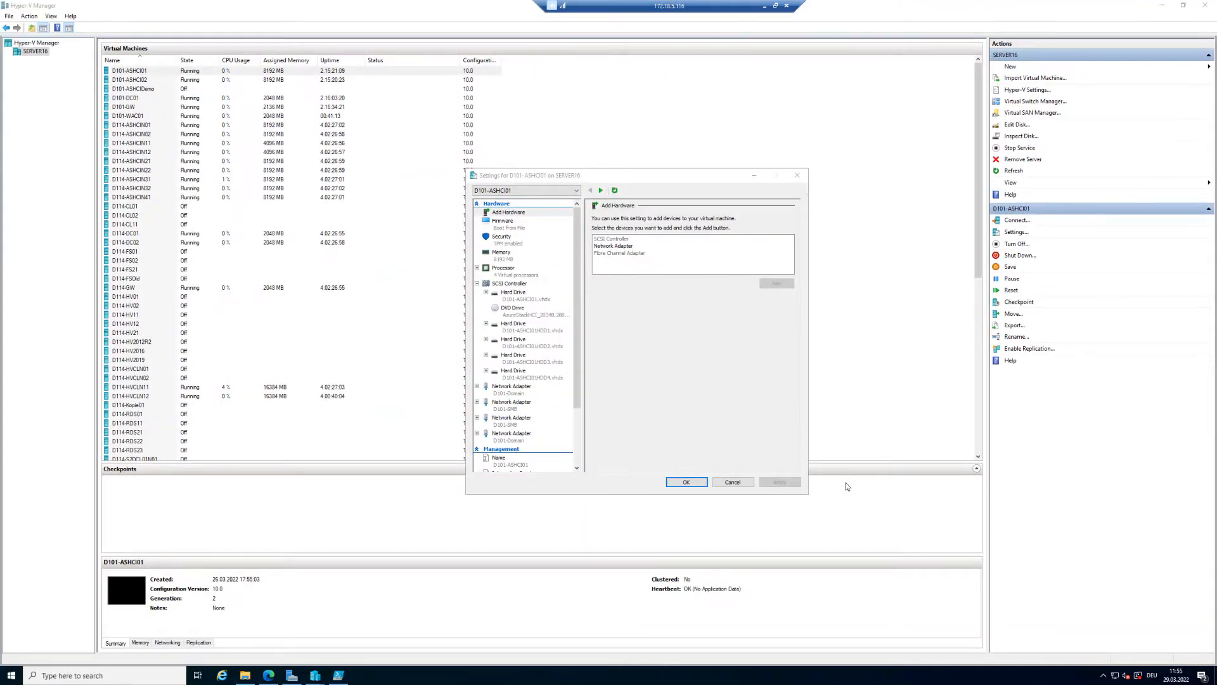
pyautogui.click(748, 485)
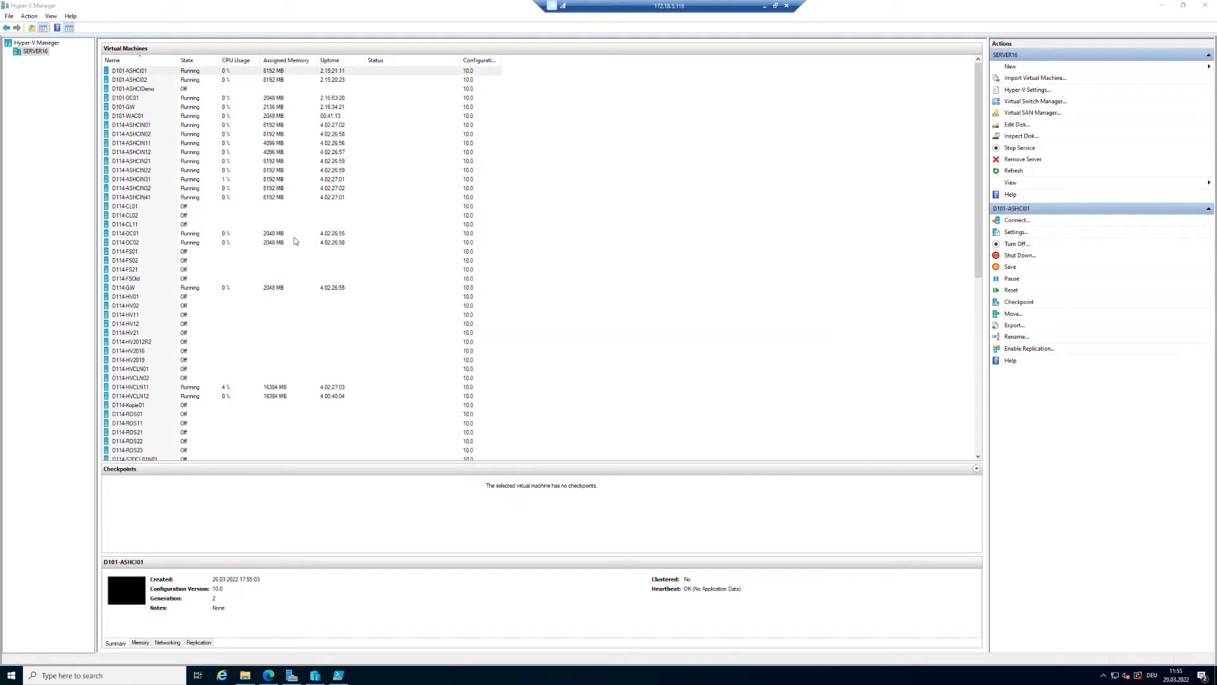
# Step: Review the settings of D101-ASHCIDemo, including its DVD drive, and close them without changes
pyautogui.click(153, 92)
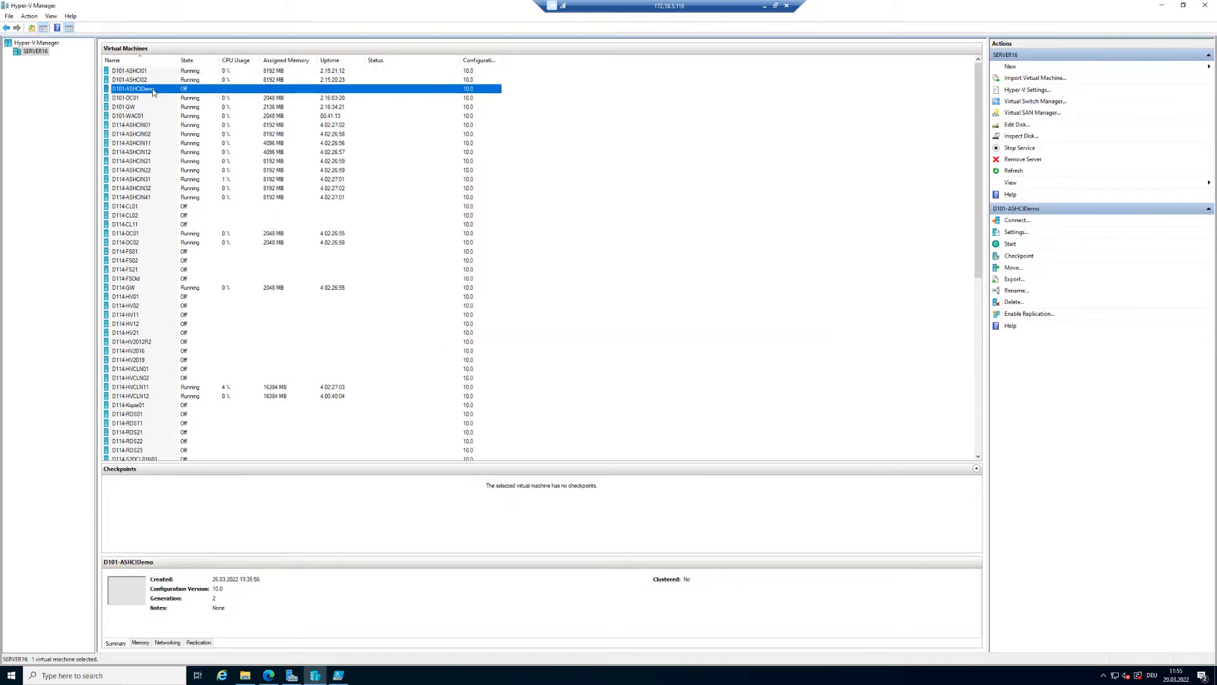
pyautogui.rightClick(154, 89)
pyautogui.click(180, 109)
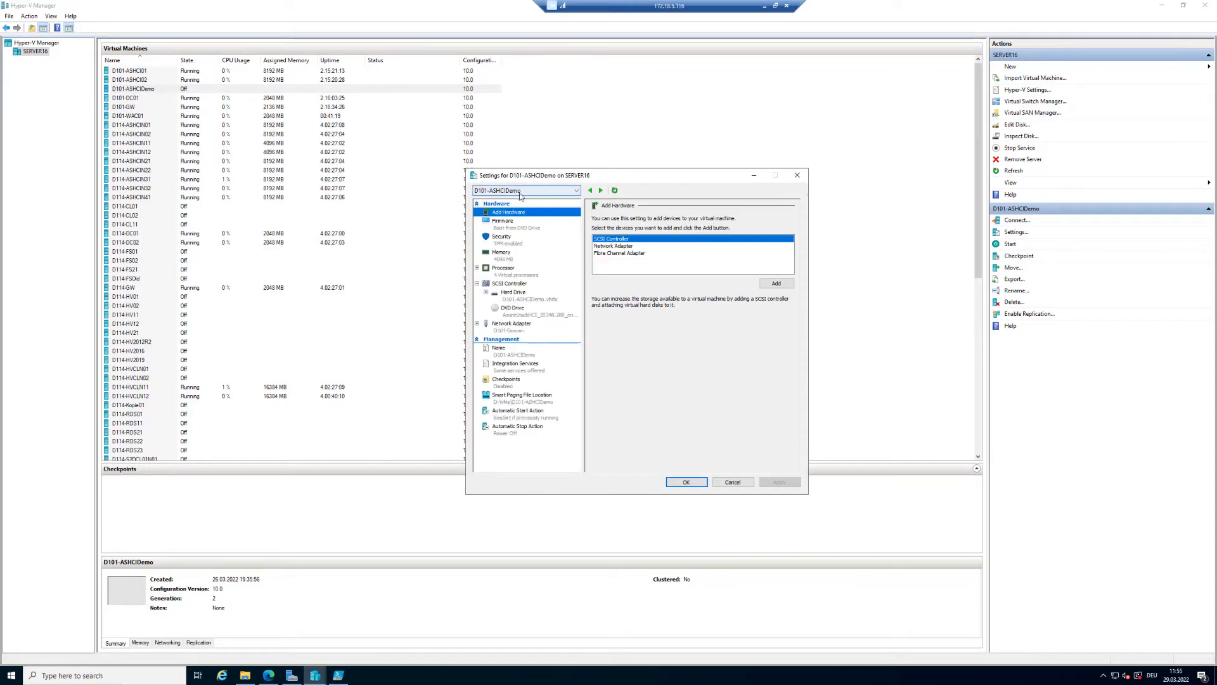
pyautogui.click(524, 309)
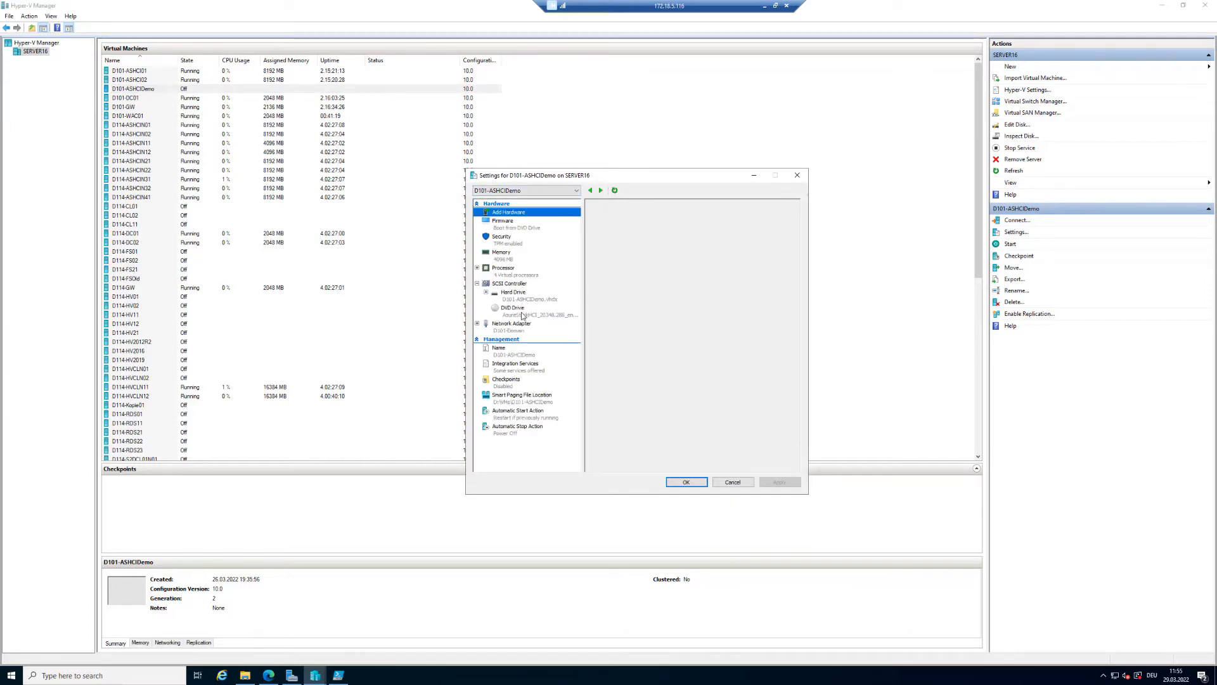
pyautogui.click(733, 483)
# Step: Connect to the D101-ASHCIDemo virtual machine, start it and boot it from the DVD
pyautogui.rightClick(157, 90)
pyautogui.click(181, 102)
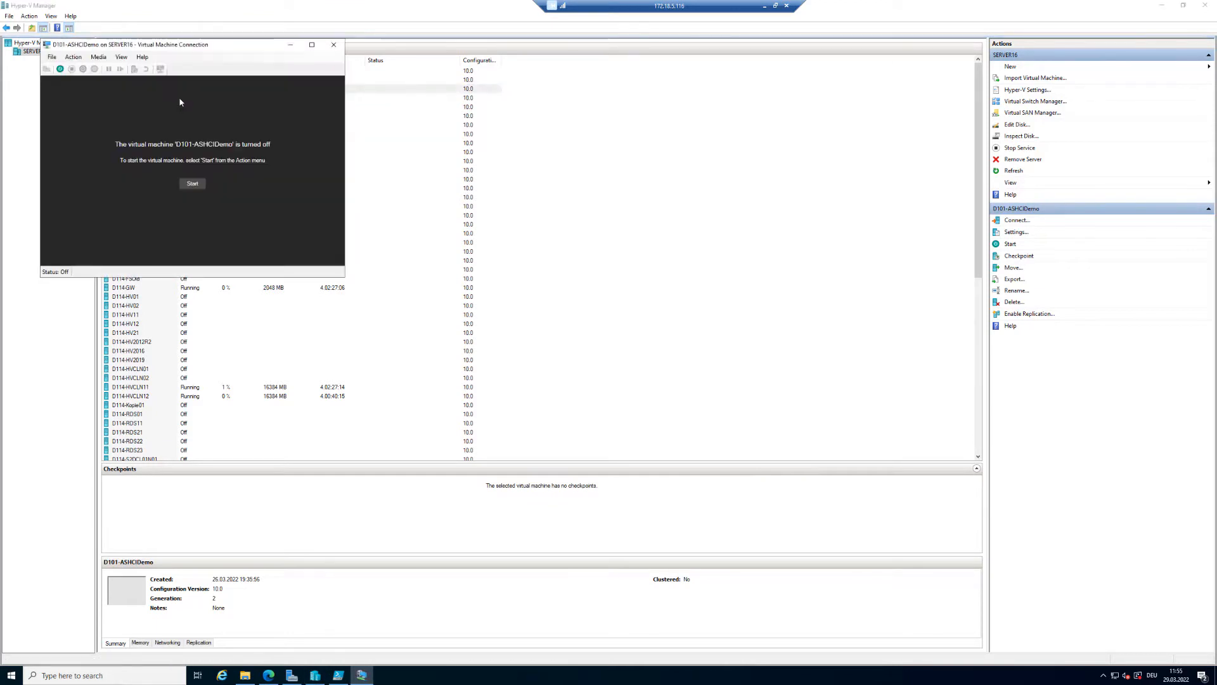
pyautogui.click(193, 185)
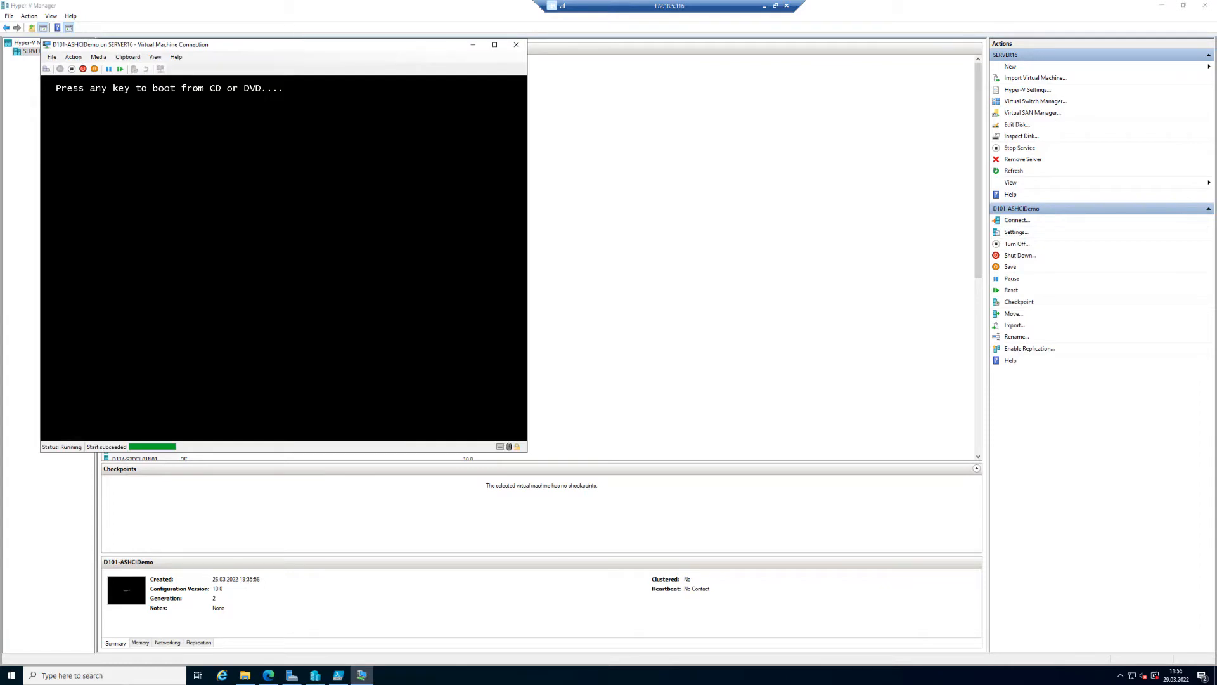
pyautogui.press('Return')
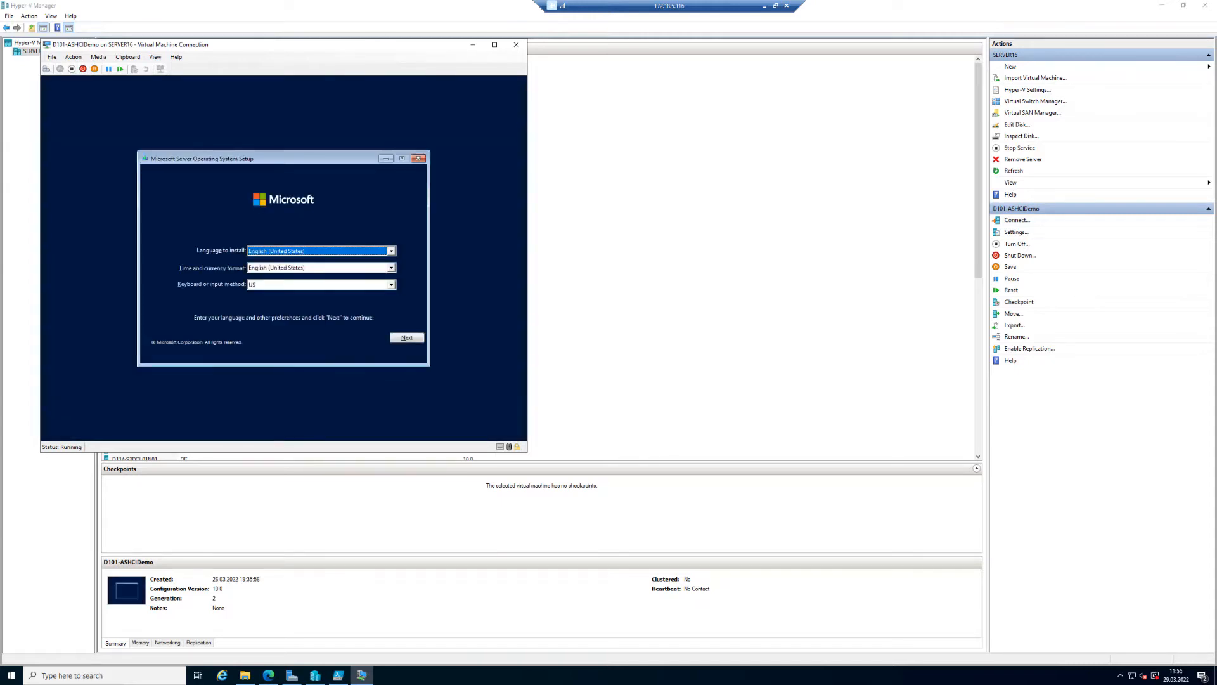
# Step: Set the time and currency format to German (Germany) in the operating system setup and start the installation
pyautogui.press('Tab')
pyautogui.press('g')
pyautogui.press('e')
pyautogui.press('Down')
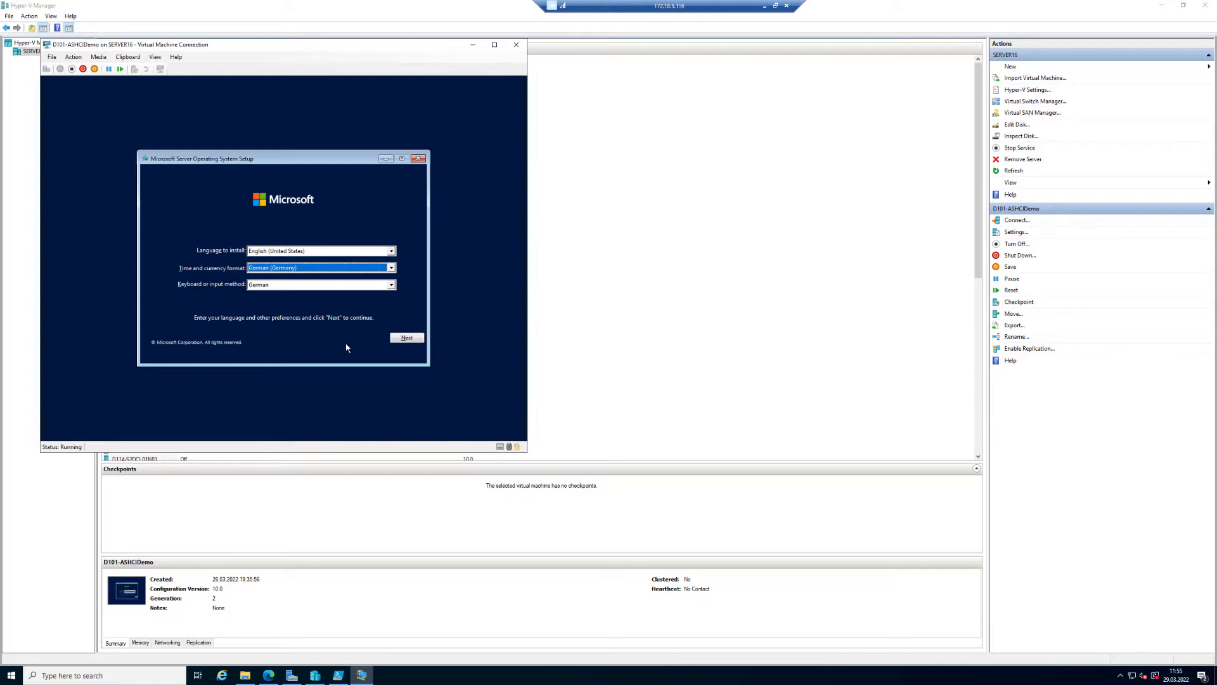
pyautogui.click(405, 339)
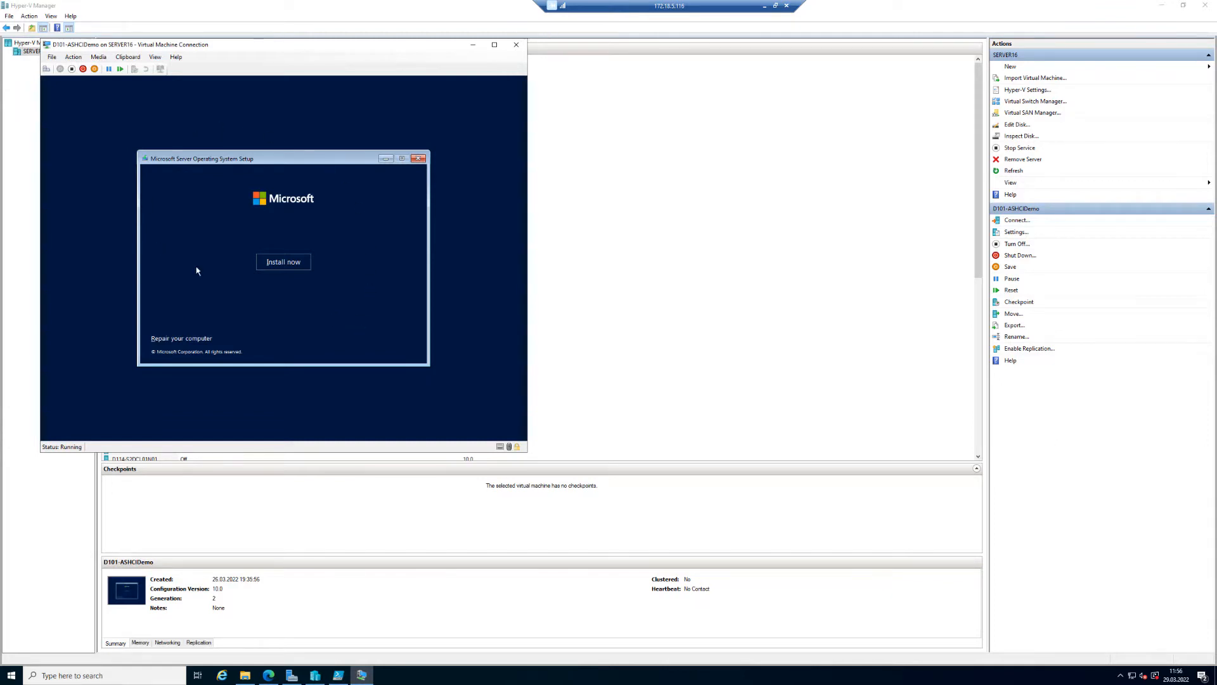
pyautogui.click(291, 263)
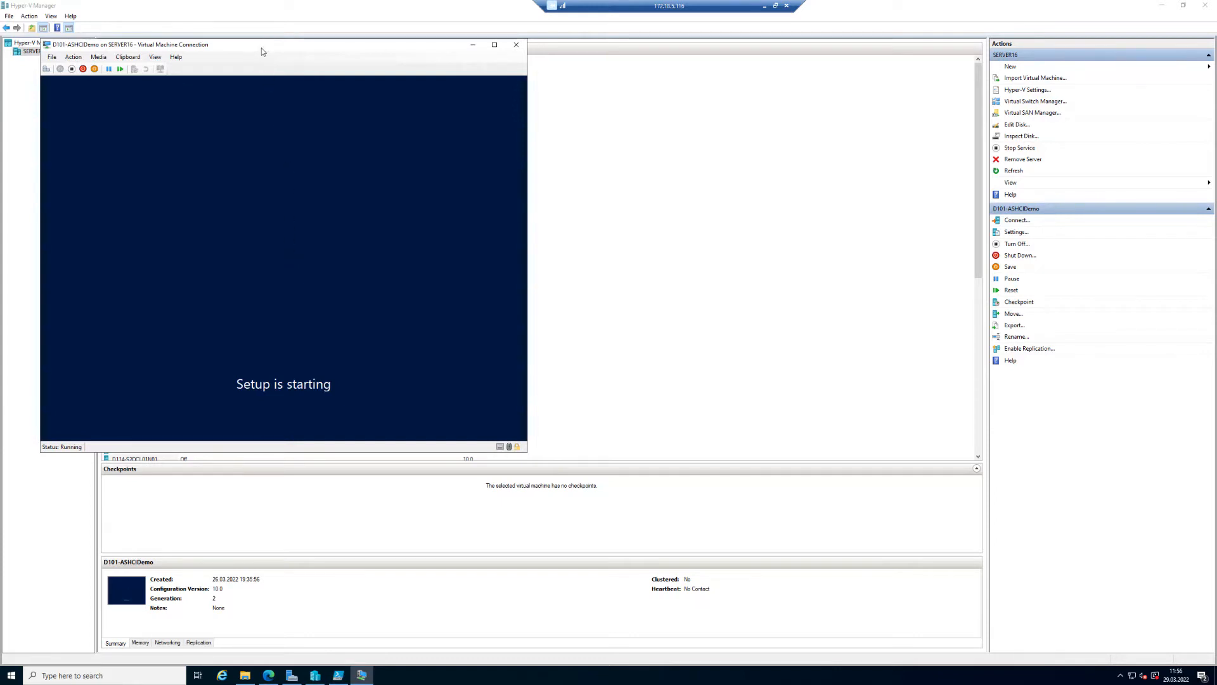
# Step: Accept the license terms and run a custom installation onto the unallocated space of Drive 0
pyautogui.moveTo(262, 51); pyautogui.dragTo(264, 71)
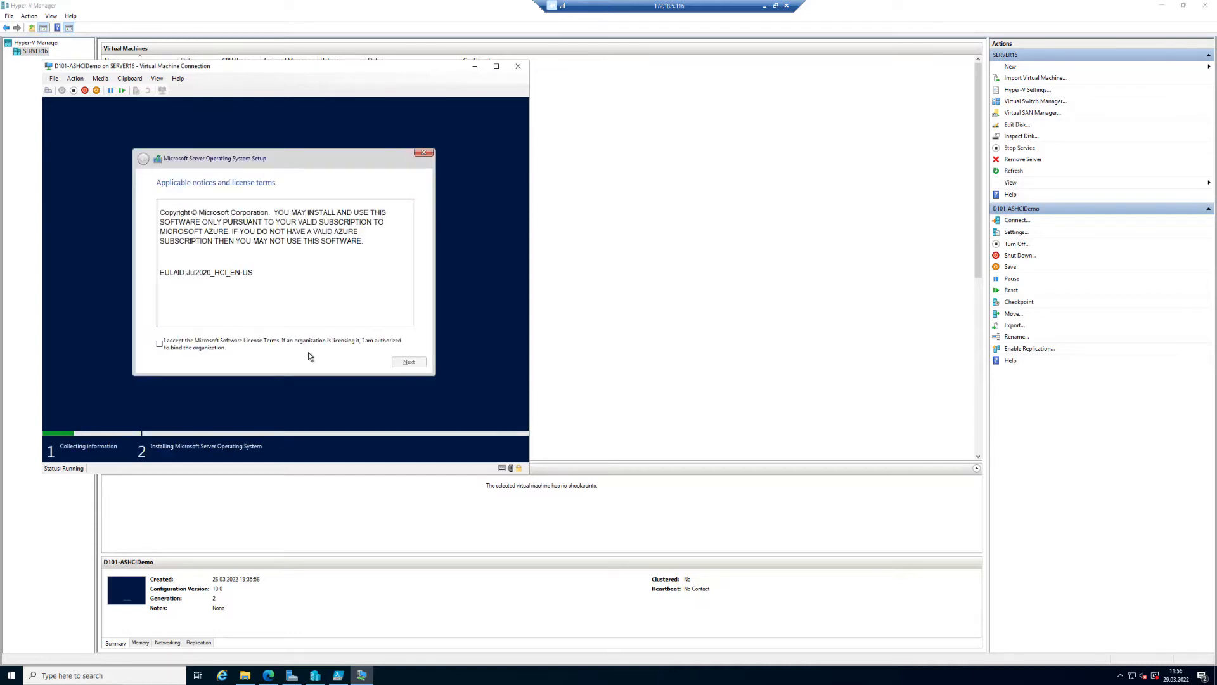
pyautogui.click(209, 344)
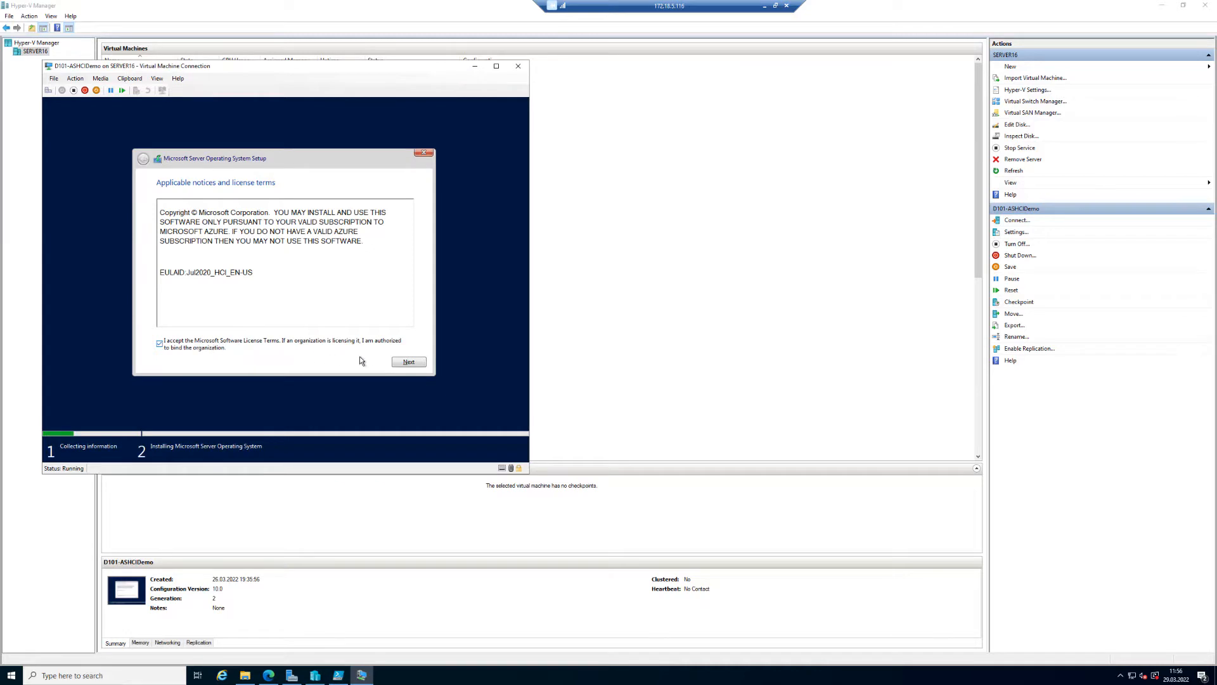
pyautogui.click(409, 362)
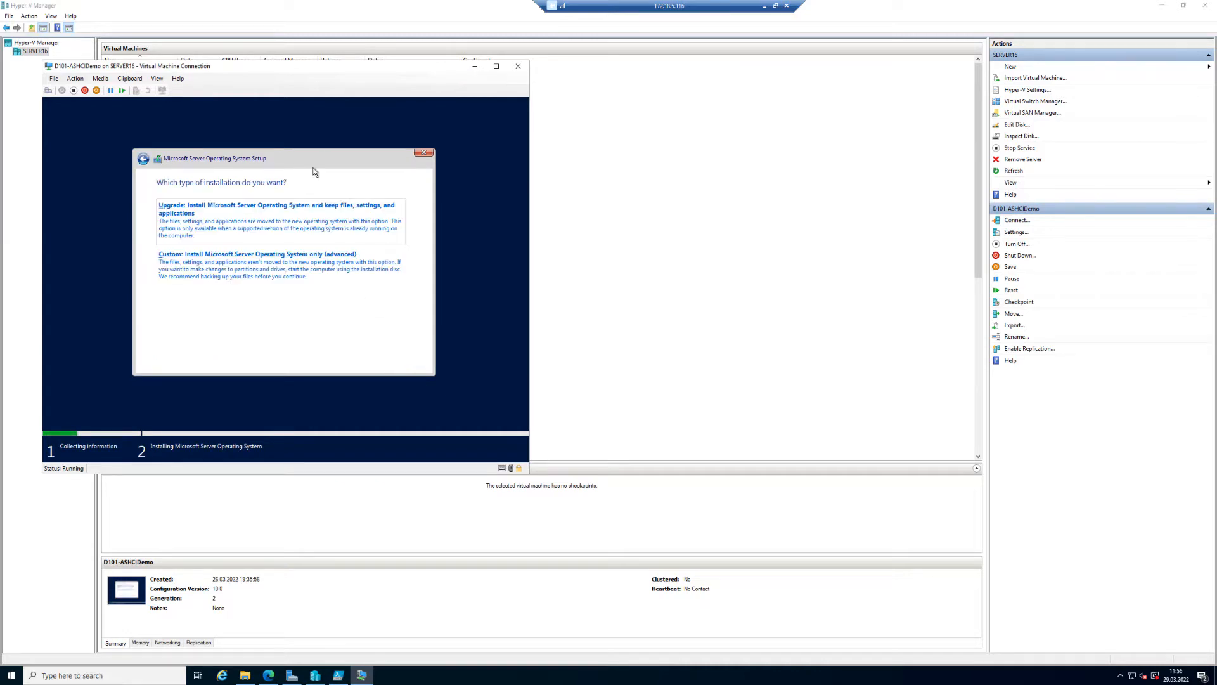
pyautogui.click(288, 258)
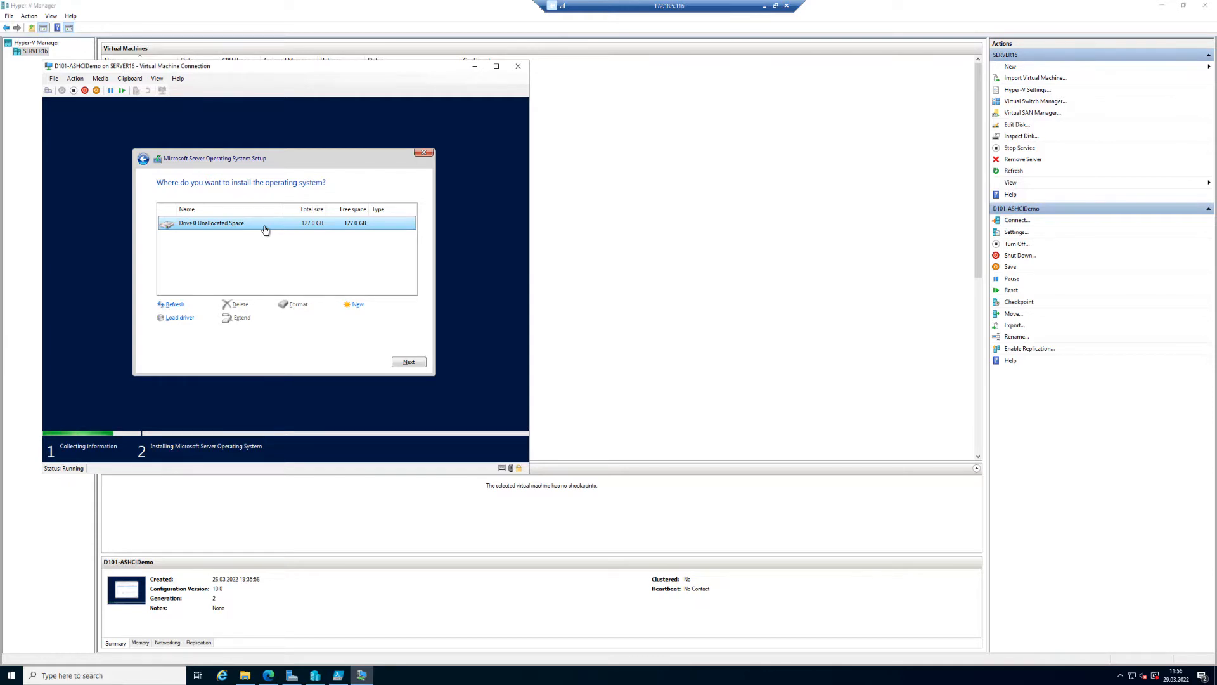
pyautogui.click(415, 366)
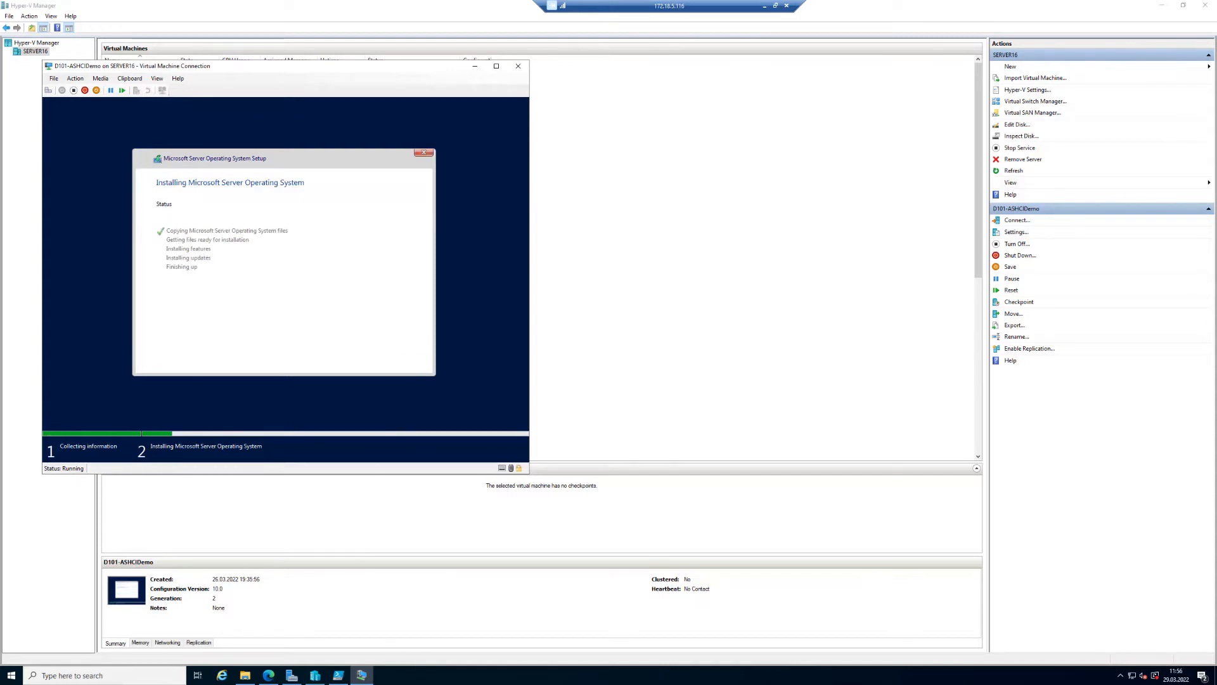
# Step: Follow the operating system installation status and restart the virtual machine once the files are installed
pyautogui.click(440, 682)
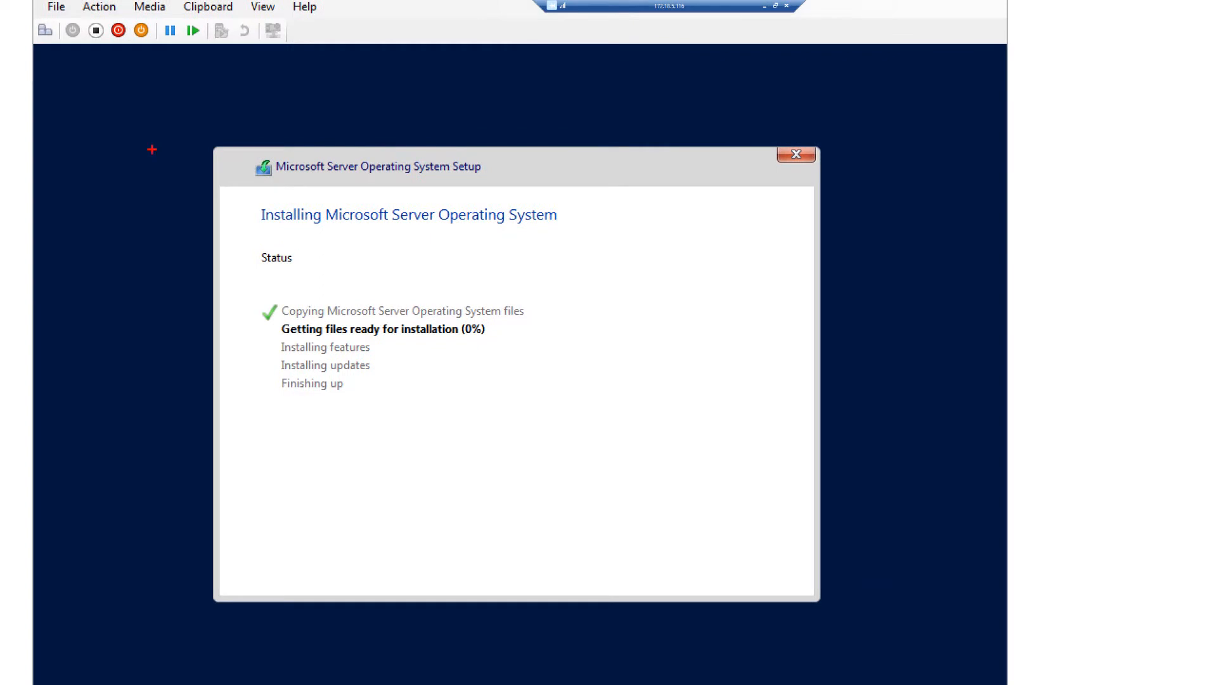
pyautogui.moveTo(247, 190); pyautogui.dragTo(590, 419)
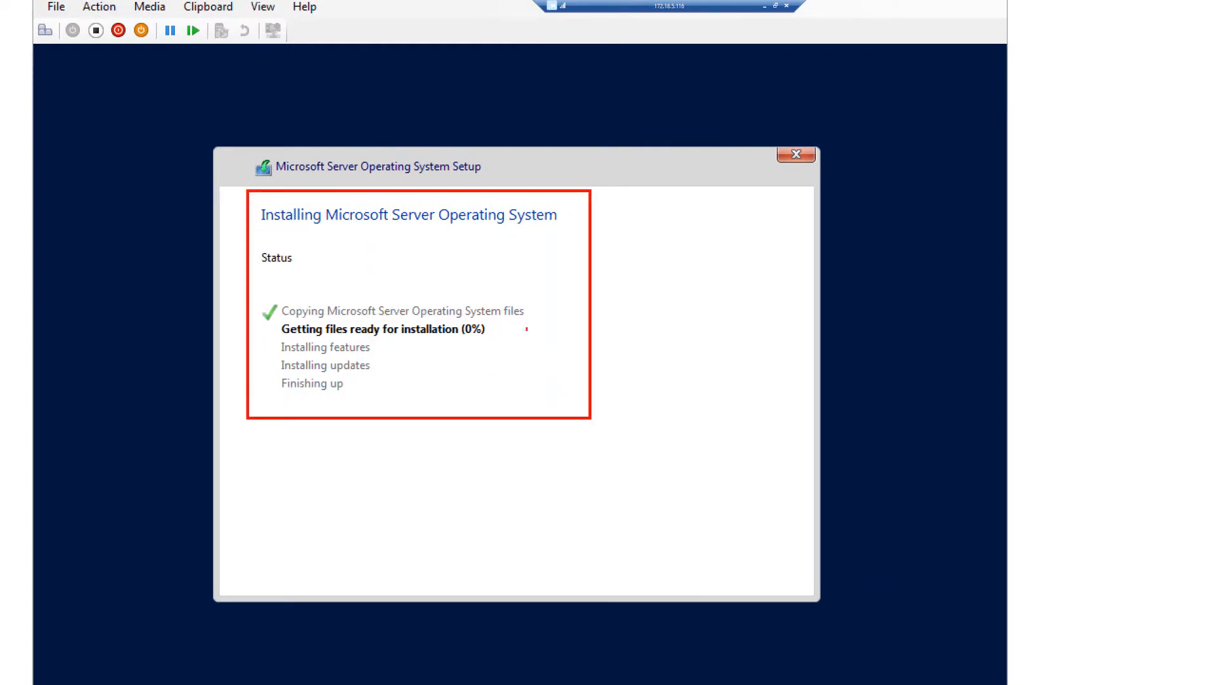
pyautogui.moveTo(412, 226); pyautogui.dragTo(487, 285)
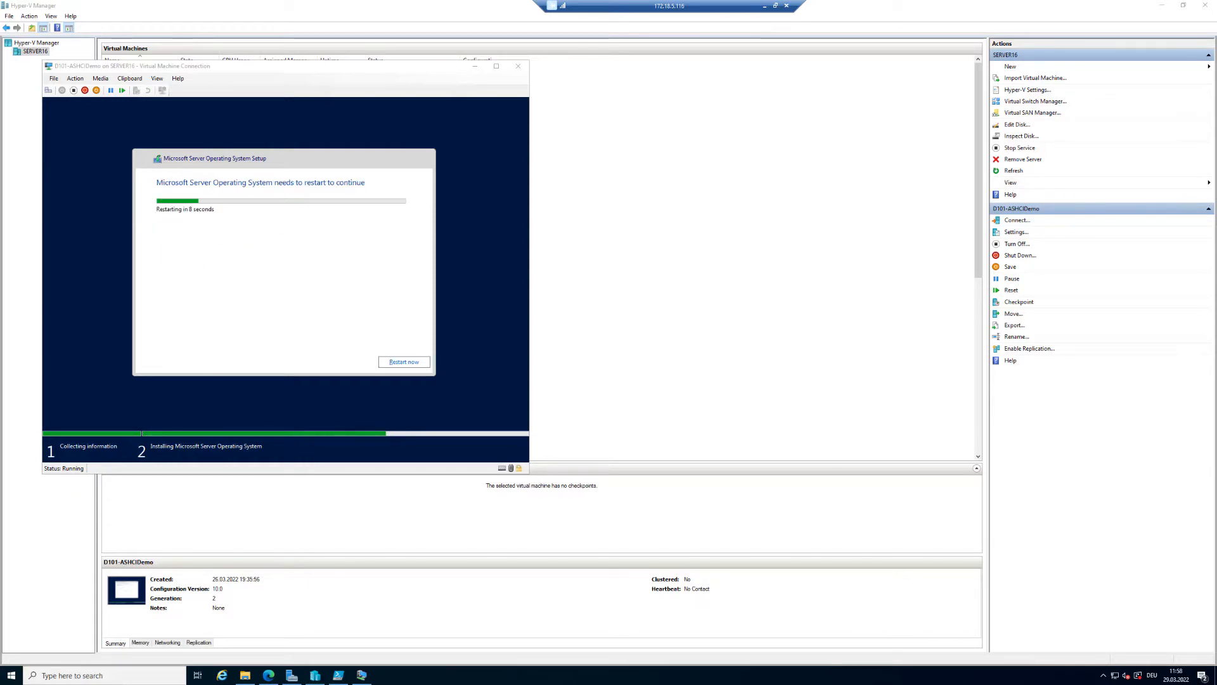
pyautogui.click(407, 362)
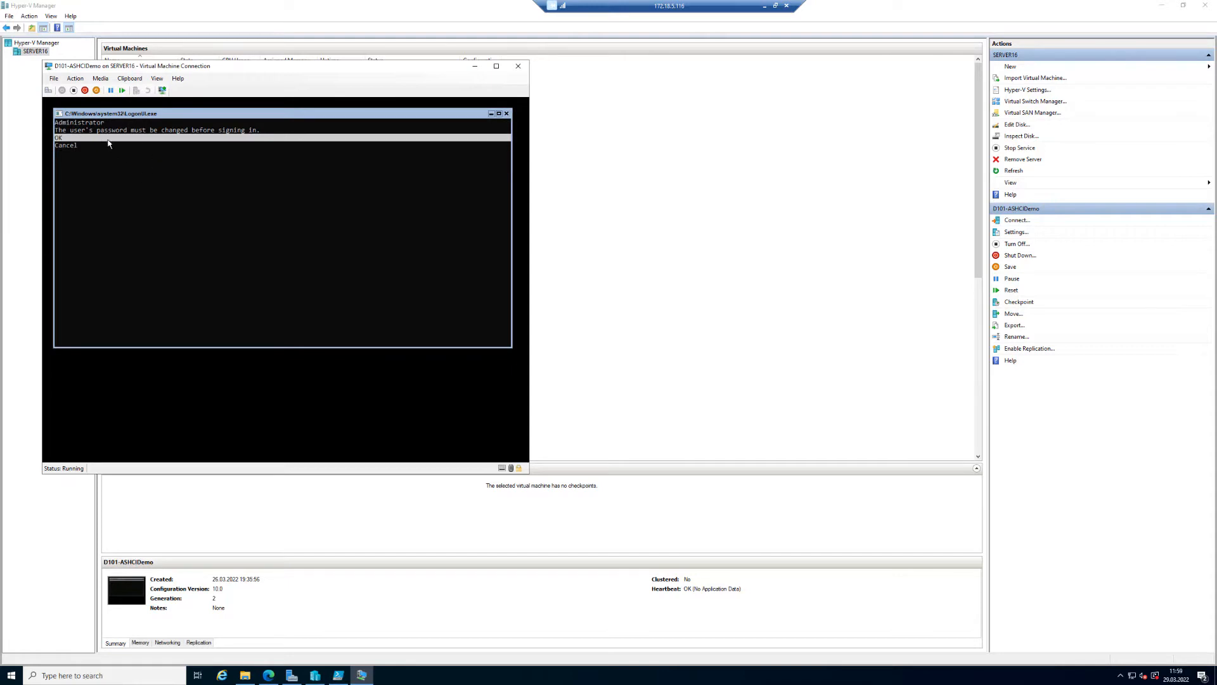
# Step: Agree to change the Administrator password at first sign-in, enter and confirm the new password, and acknowledge the change
pyautogui.click(180, 213)
pyautogui.click(152, 185)
pyautogui.press('Escape')
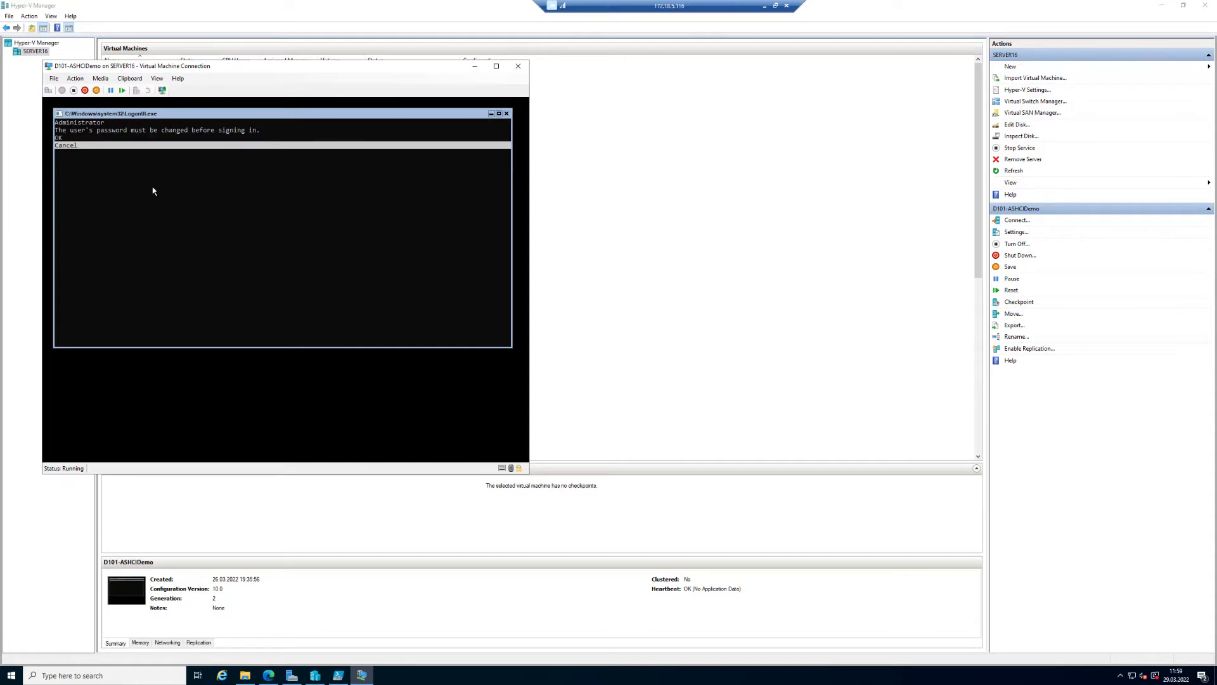
pyautogui.press('Return')
pyautogui.write('*******')
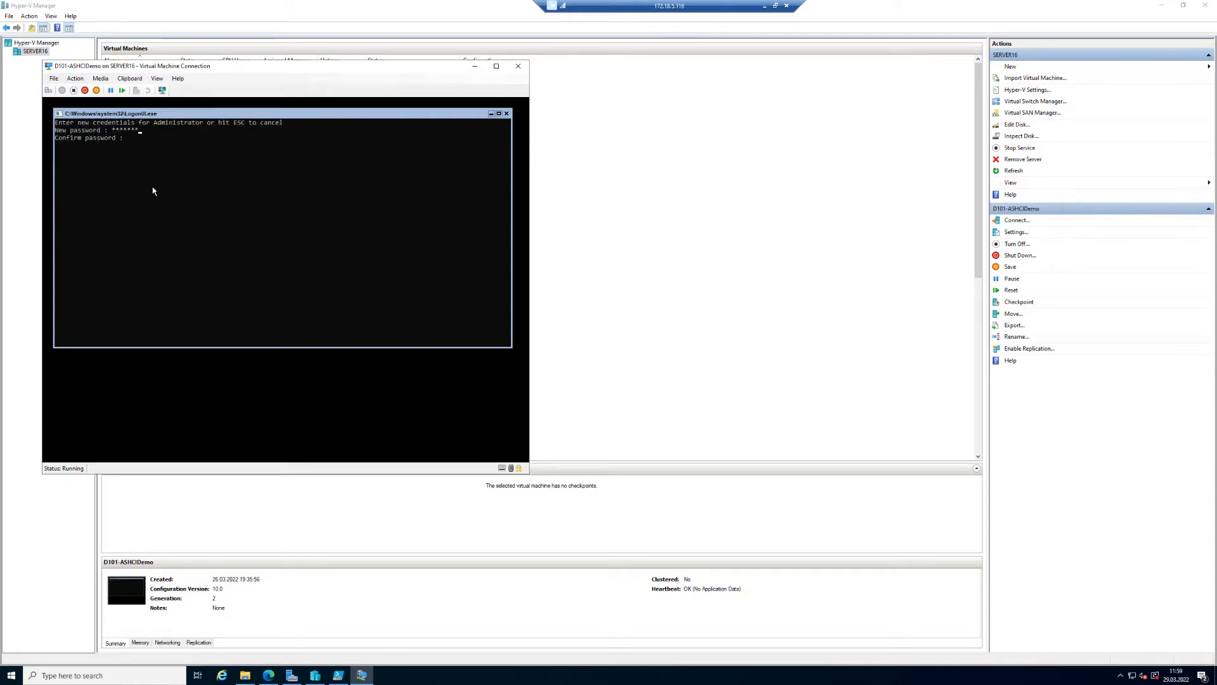
pyautogui.write('*******')
pyautogui.press('Return')
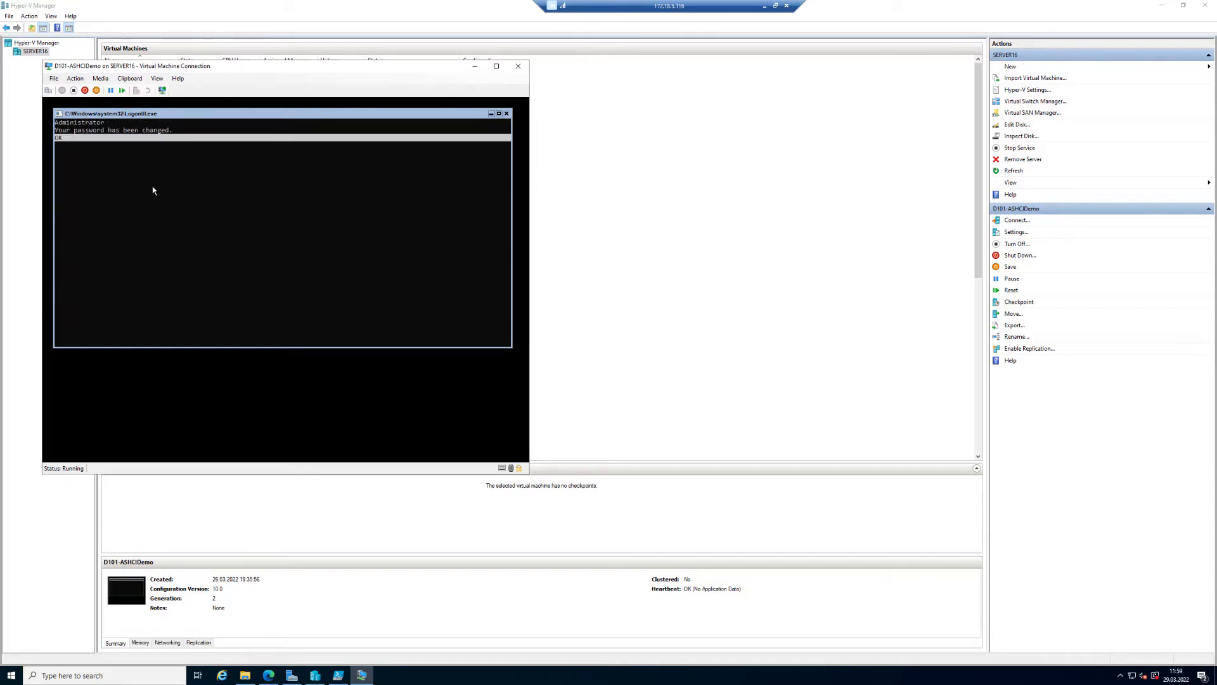
pyautogui.press('Return')
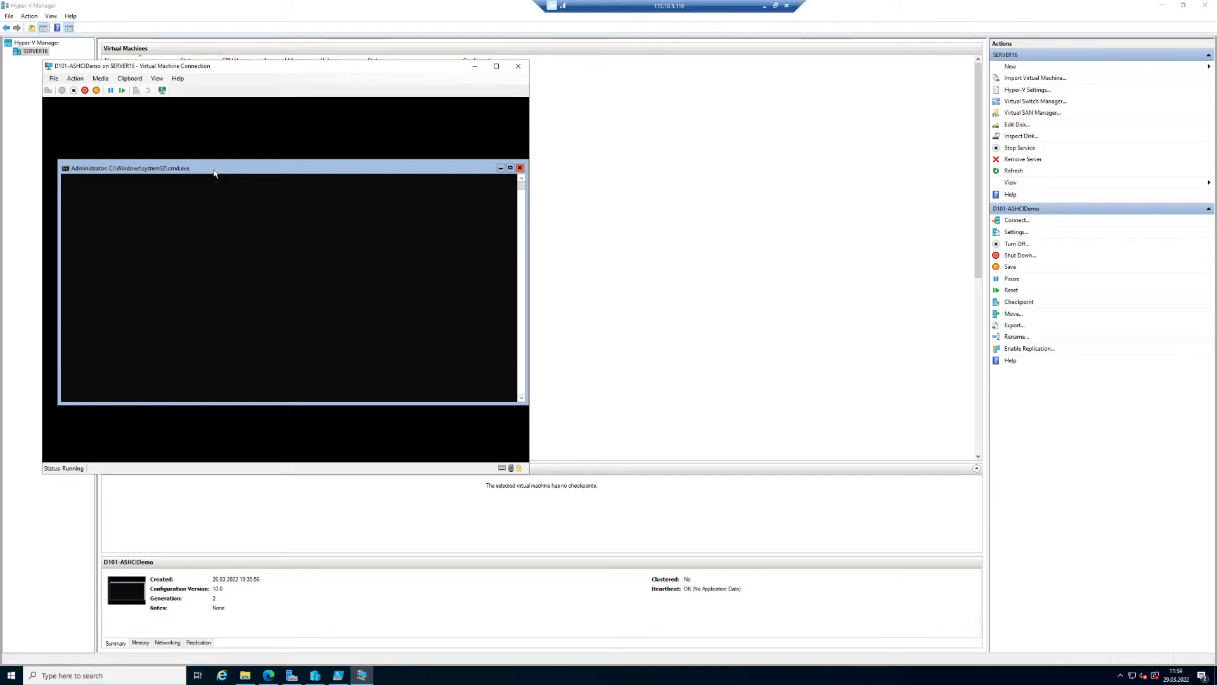
# Step: Examine the SConfig welcome menu on the D101-ASHCIDemo virtual machine, including its auto-launch notice and numbered configuration options
pyautogui.moveTo(213, 172); pyautogui.dragTo(209, 144)
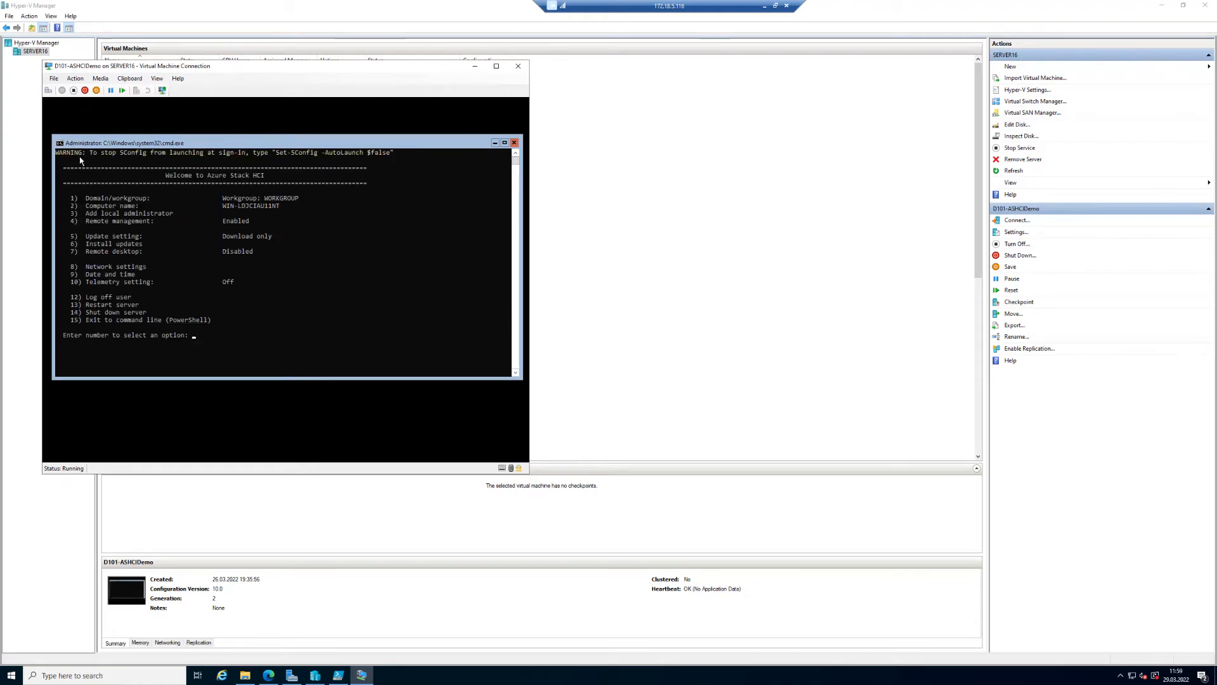
pyautogui.click(440, 674)
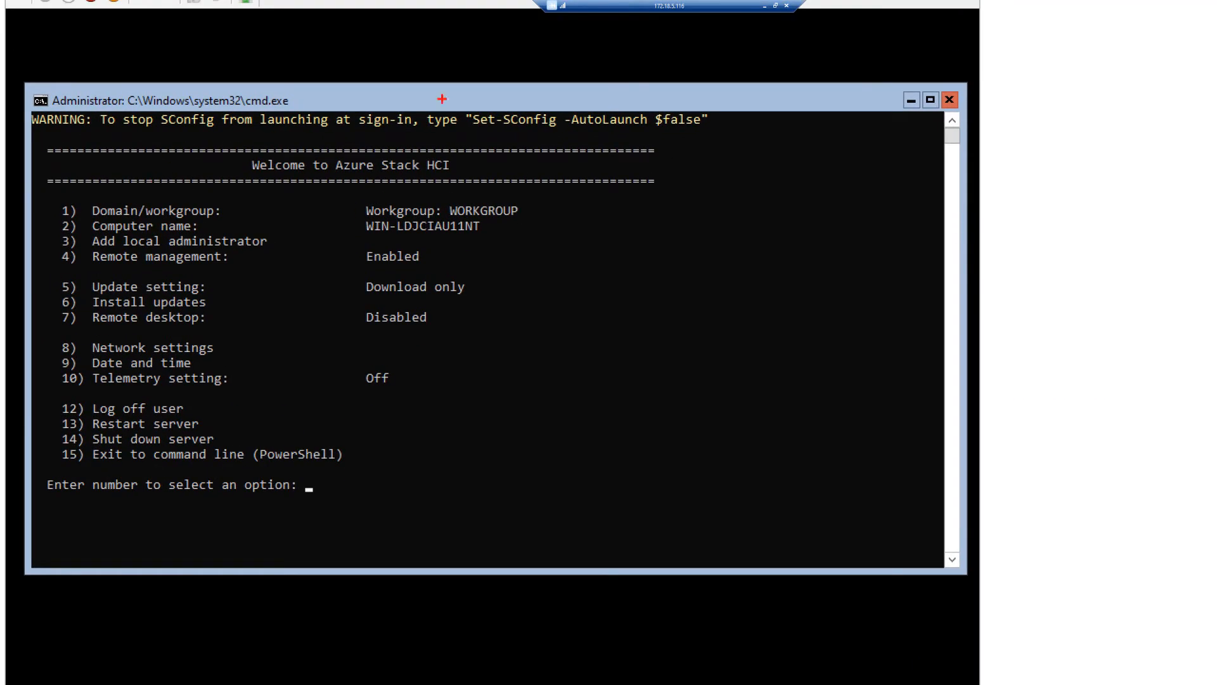
pyautogui.moveTo(467, 107); pyautogui.dragTo(567, 129)
pyautogui.moveTo(242, 148)
pyautogui.mouseDown()
pyautogui.moveTo(293, 173)
pyautogui.moveTo(507, 209)
pyautogui.moveTo(456, 181)
pyautogui.mouseUp()
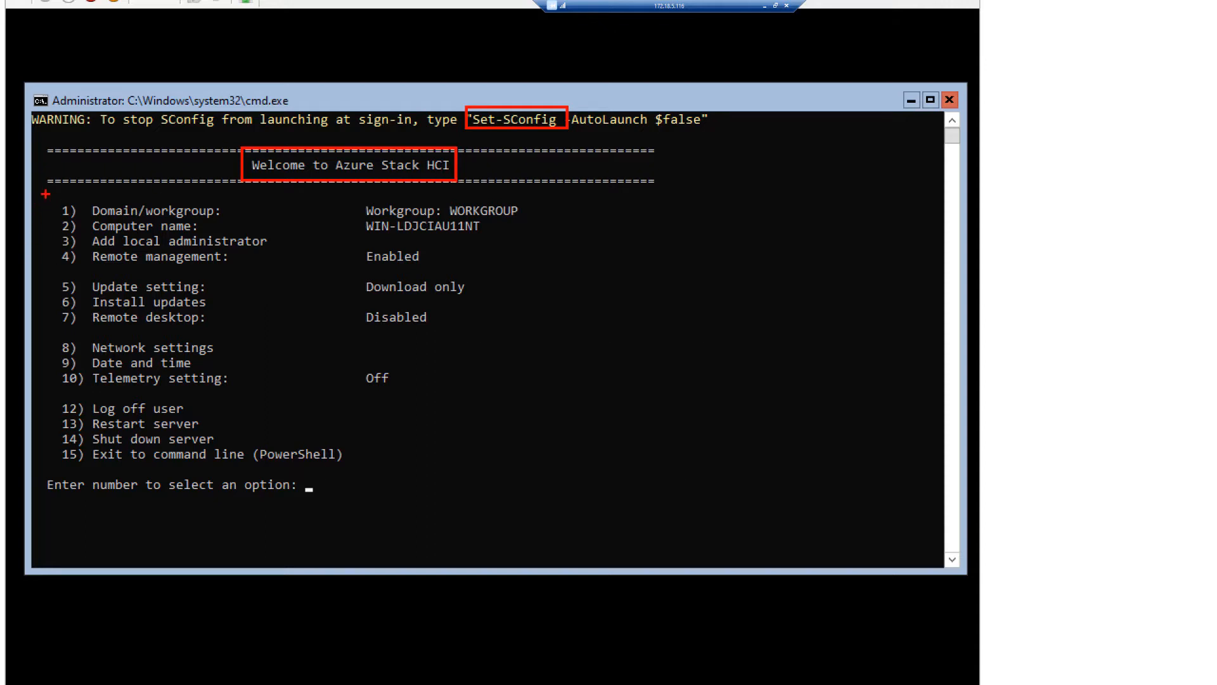
pyautogui.moveTo(49, 189)
pyautogui.mouseDown()
pyautogui.moveTo(88, 354)
pyautogui.moveTo(87, 477)
pyautogui.mouseUp()
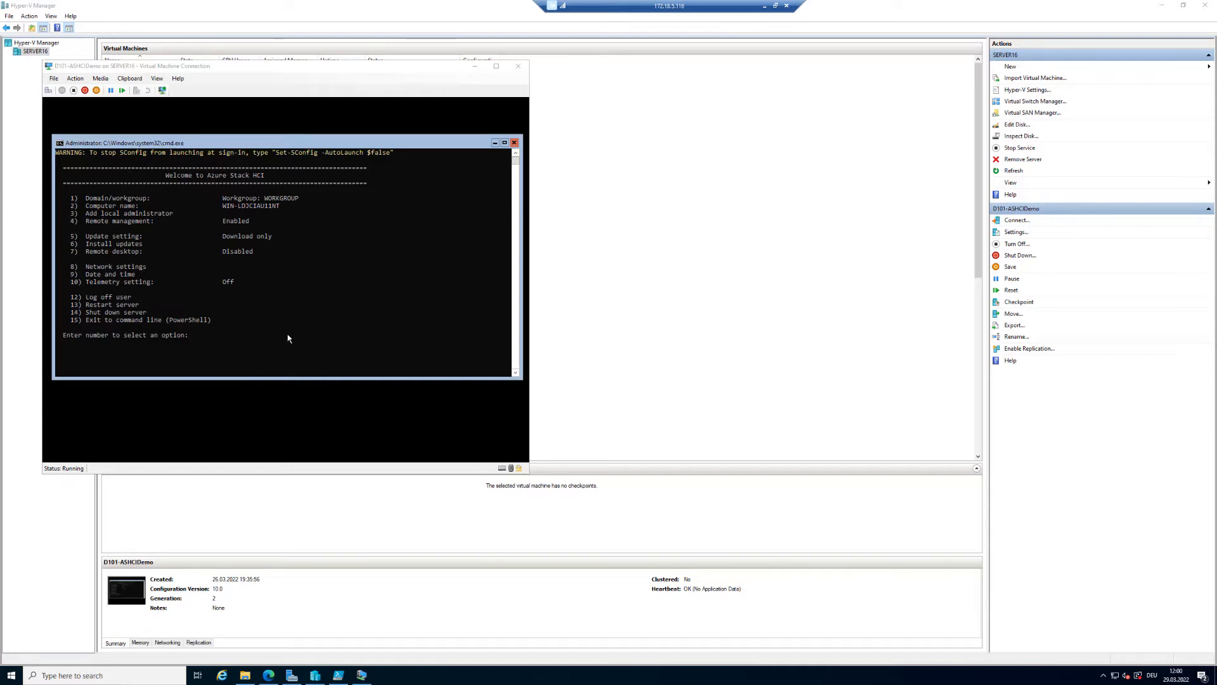
# Step: Connect to the D101-ASHCI01 virtual machine and review the domain, computer name and remote management entries in its SConfig menu
pyautogui.click(198, 19)
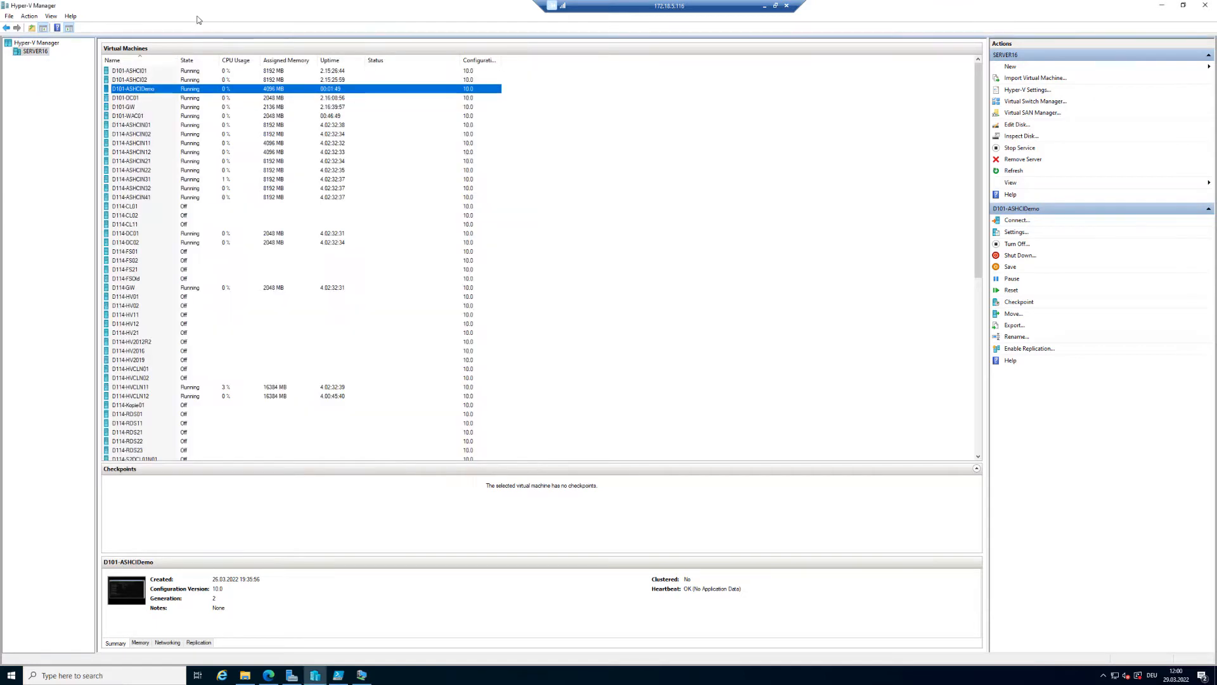
pyautogui.click(162, 72)
pyautogui.rightClick(162, 73)
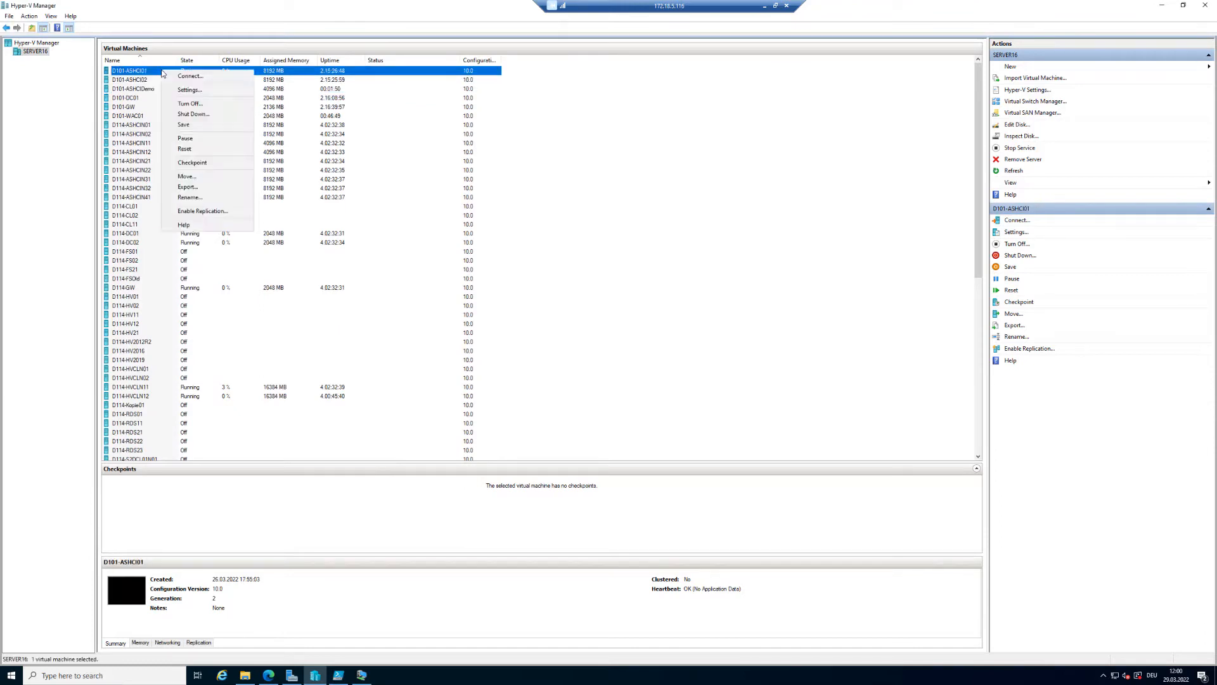
pyautogui.click(201, 80)
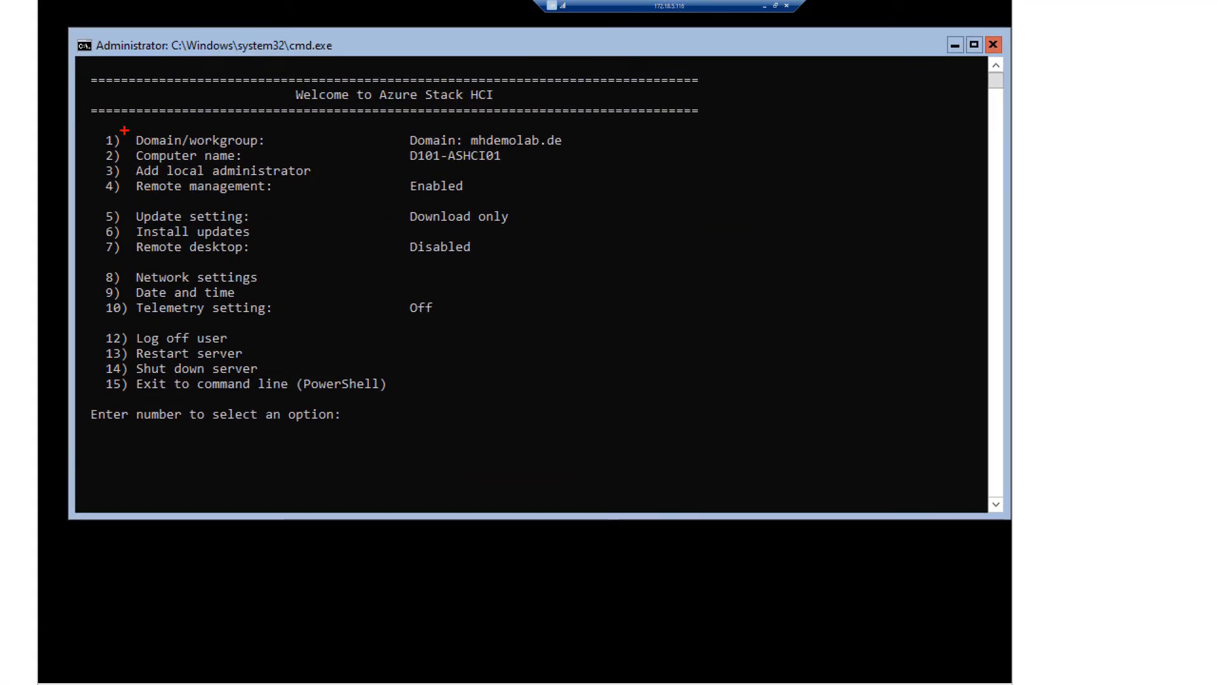
pyautogui.moveTo(98, 122)
pyautogui.mouseDown()
pyautogui.moveTo(428, 183)
pyautogui.moveTo(592, 199)
pyautogui.mouseUp()
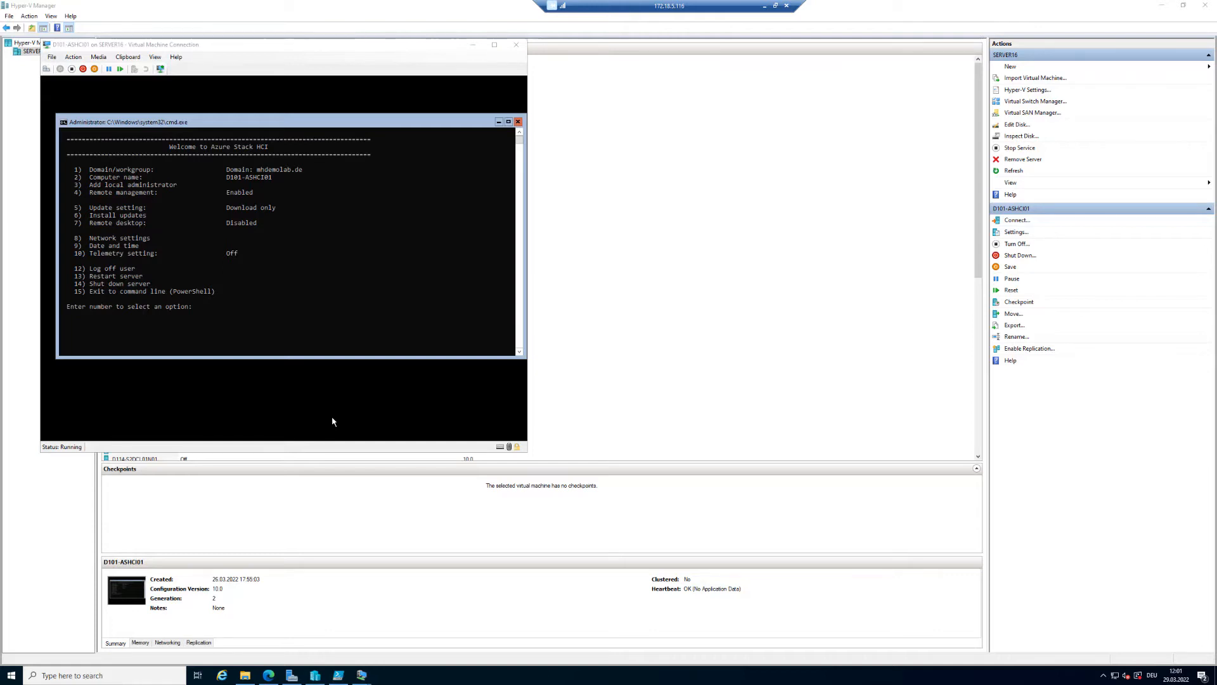
# Step: Connect to the D101-WAC01 virtual machine, sign in with the domain administrator's password and review its Local Server properties
pyautogui.click(291, 17)
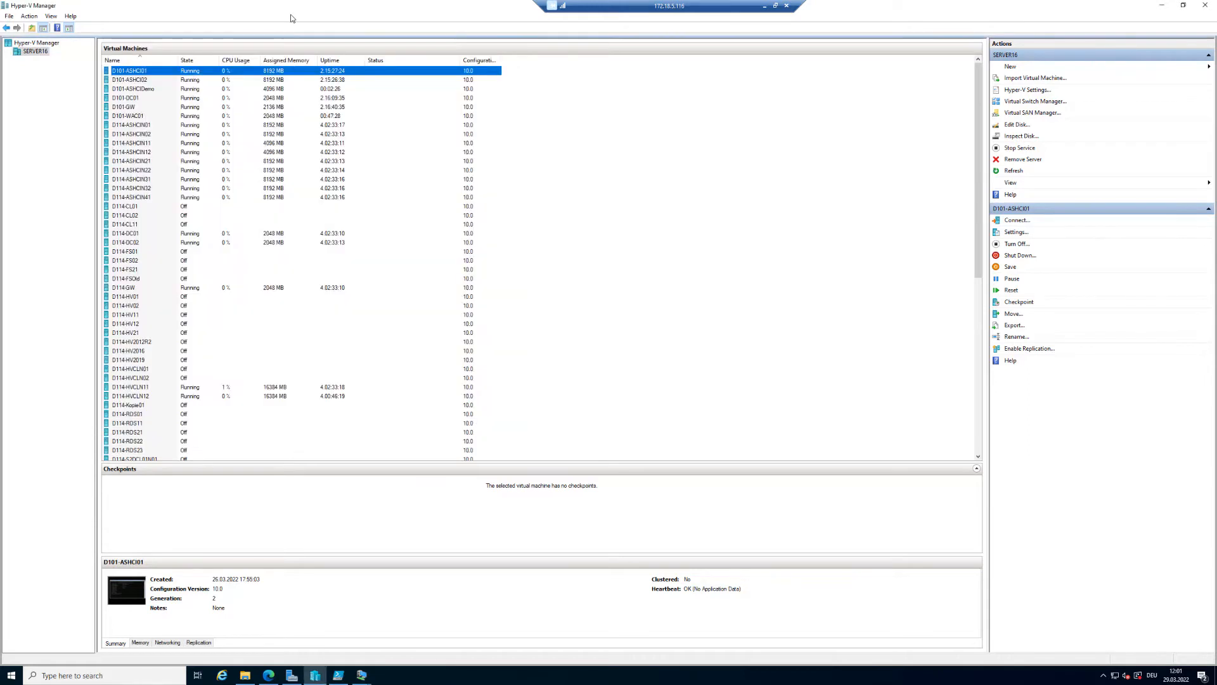
pyautogui.click(197, 118)
pyautogui.rightClick(195, 118)
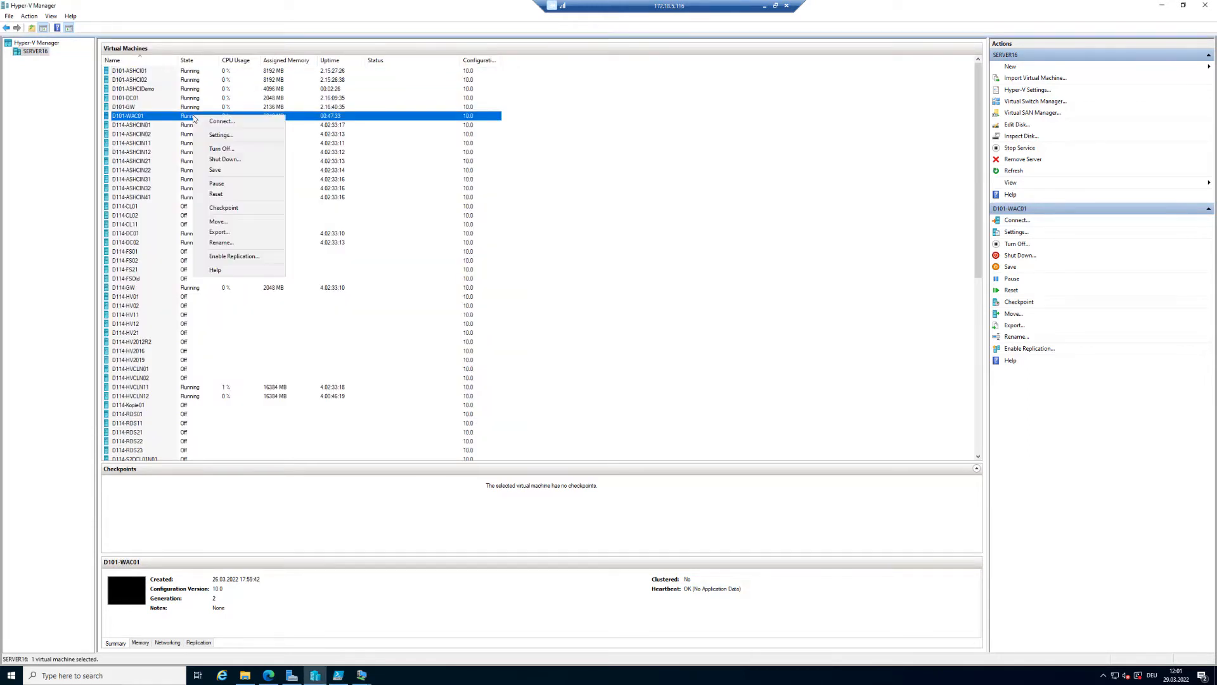
pyautogui.click(219, 121)
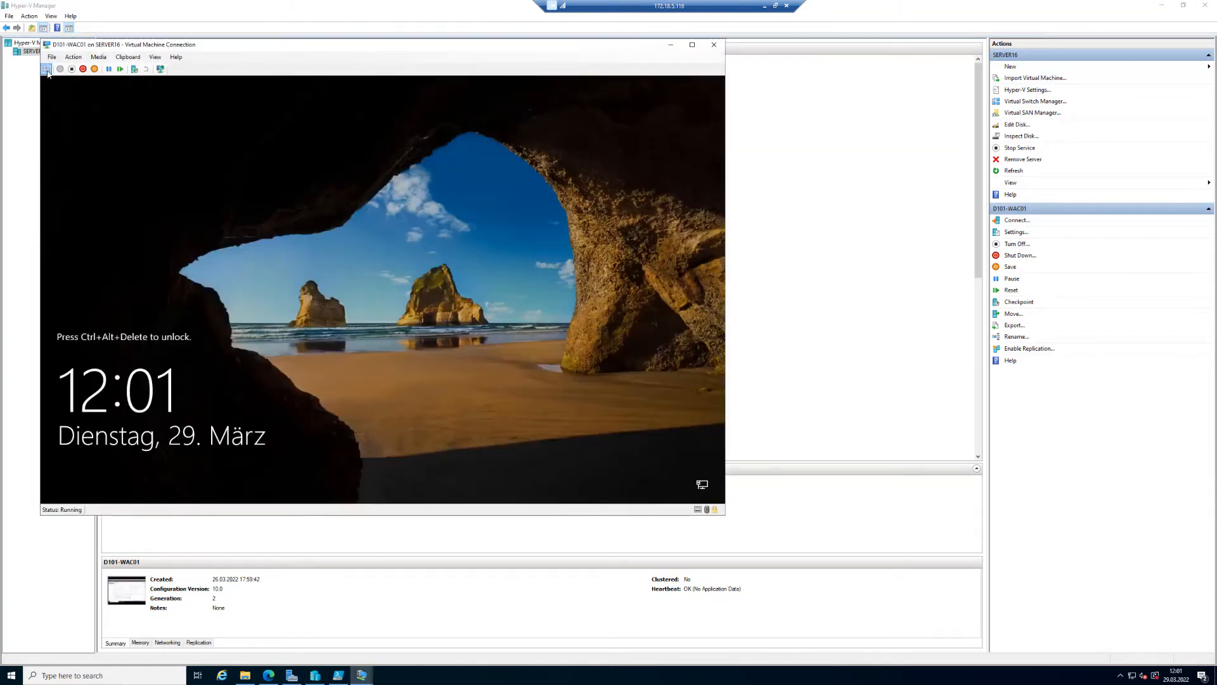
pyautogui.click(47, 69)
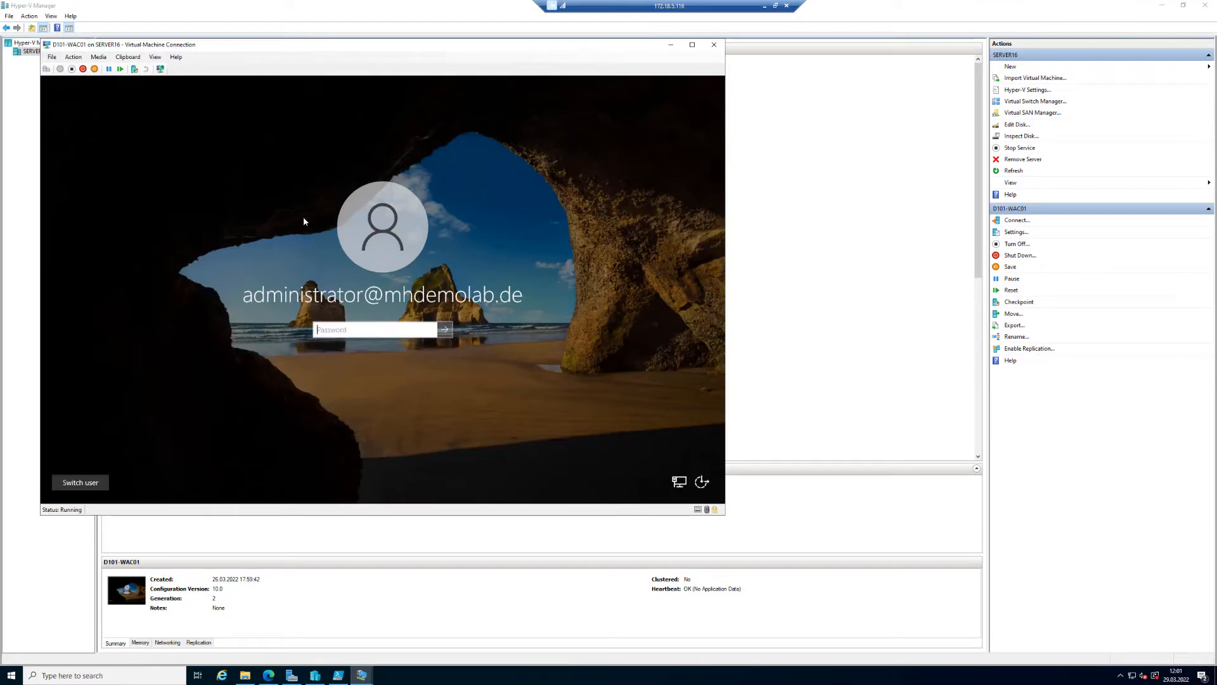
pyautogui.write('•••••••••')
pyautogui.press('Return')
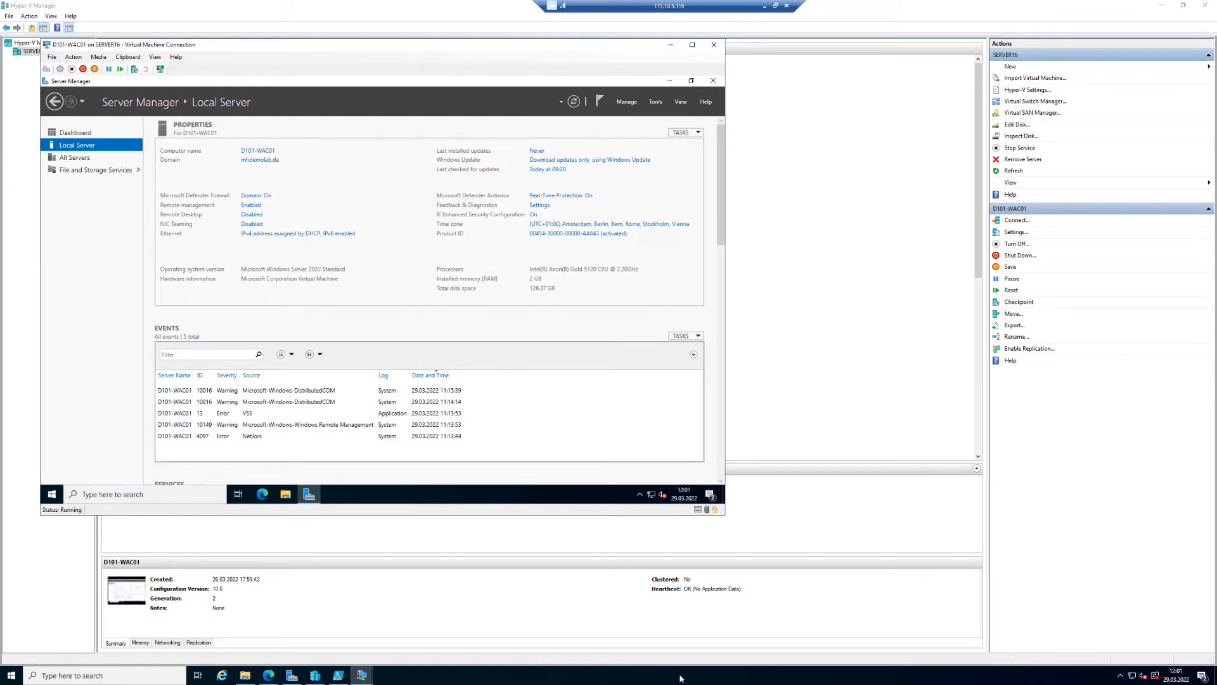
pyautogui.click(630, 681)
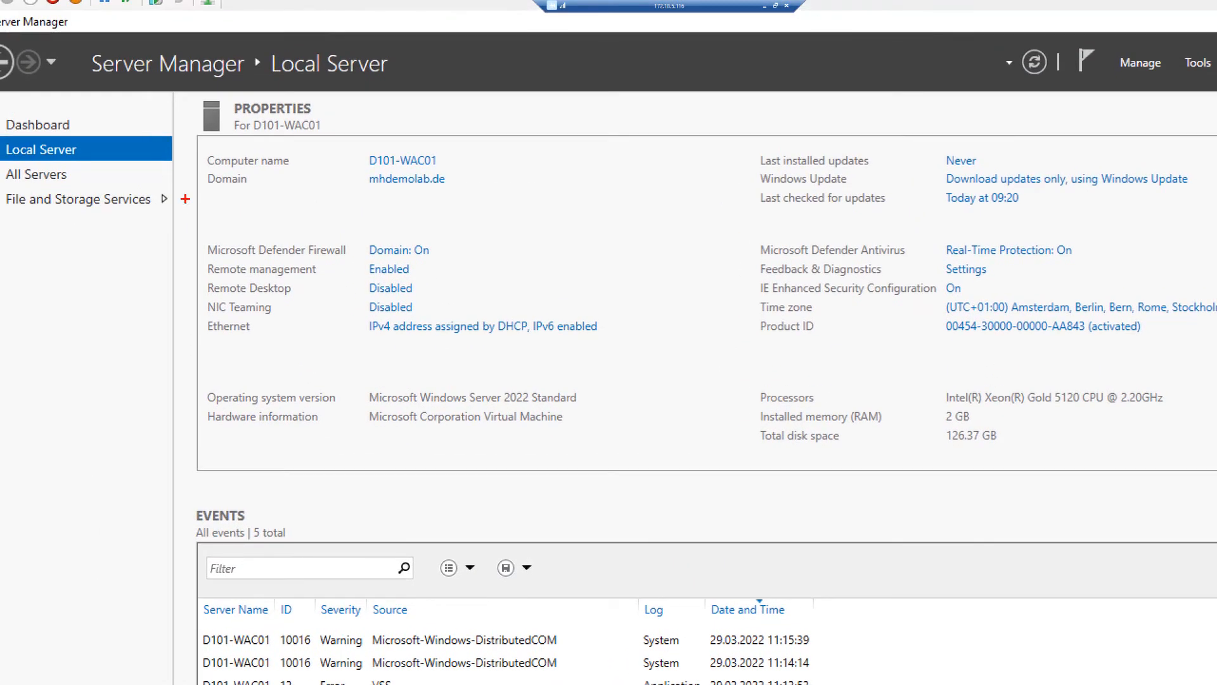
pyautogui.moveTo(192, 127)
pyautogui.mouseDown()
pyautogui.moveTo(326, 255)
pyautogui.moveTo(695, 367)
pyautogui.mouseUp()
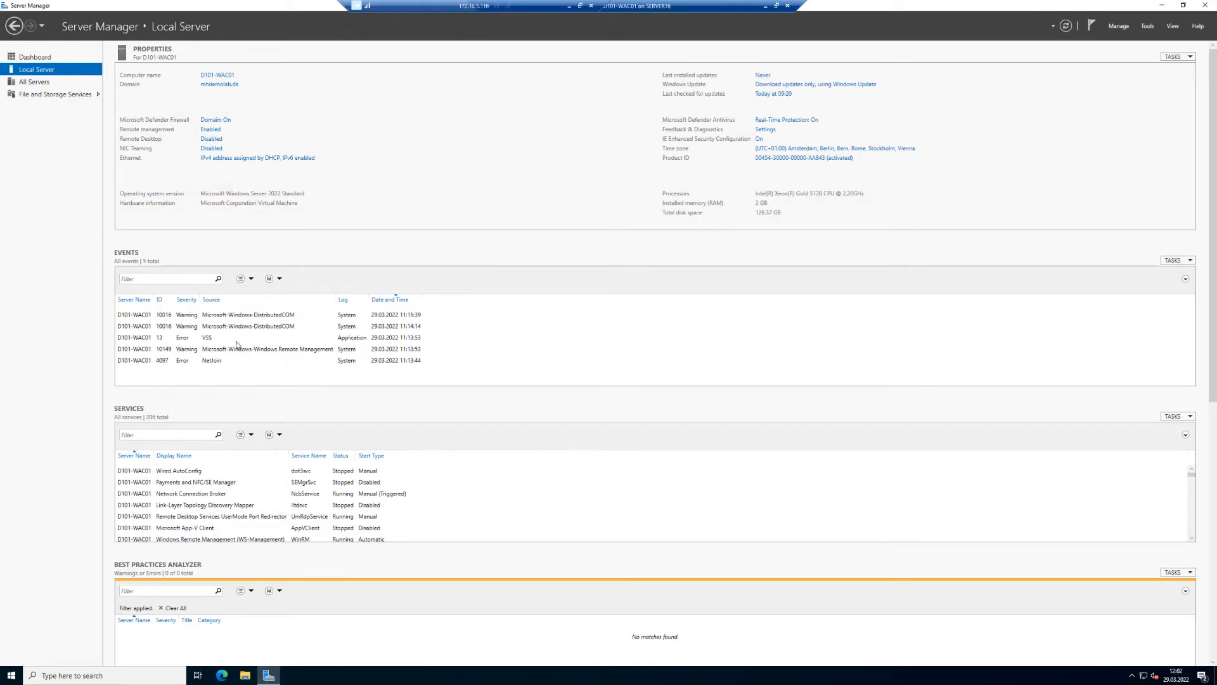
# Step: Run the WindowsAdminCenter2110 installer from the Sources folder on Local Disk (C:)
pyautogui.click(245, 676)
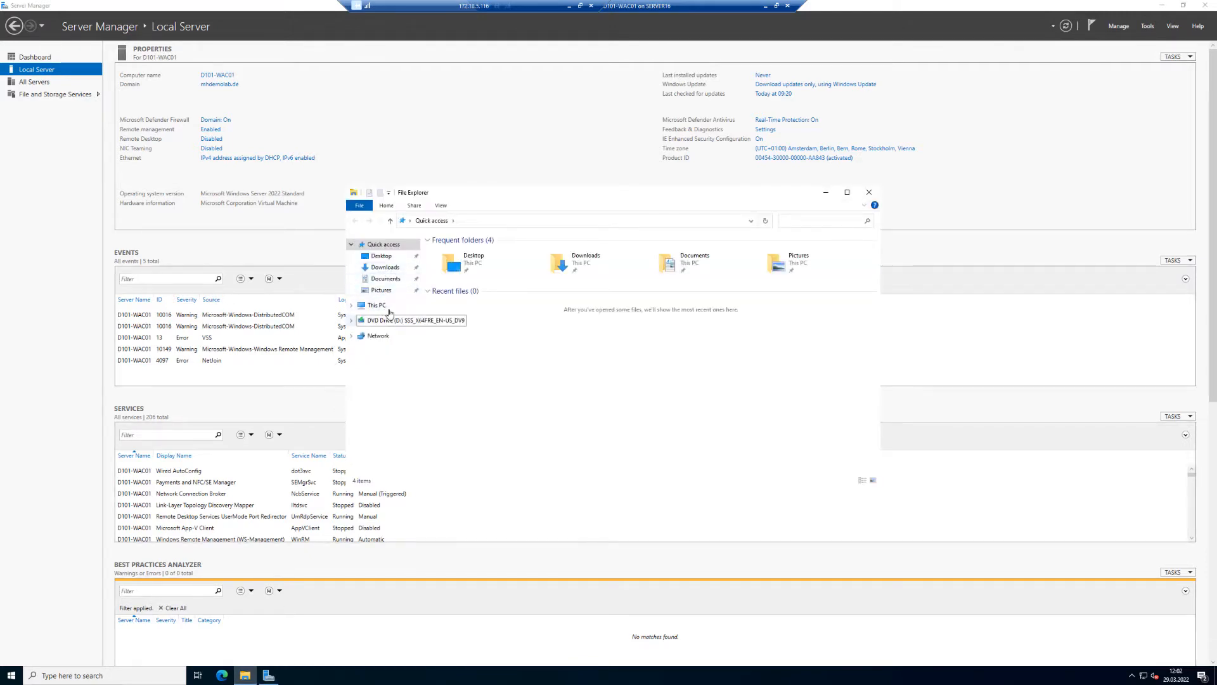
pyautogui.click(388, 307)
pyautogui.doubleClick(507, 356)
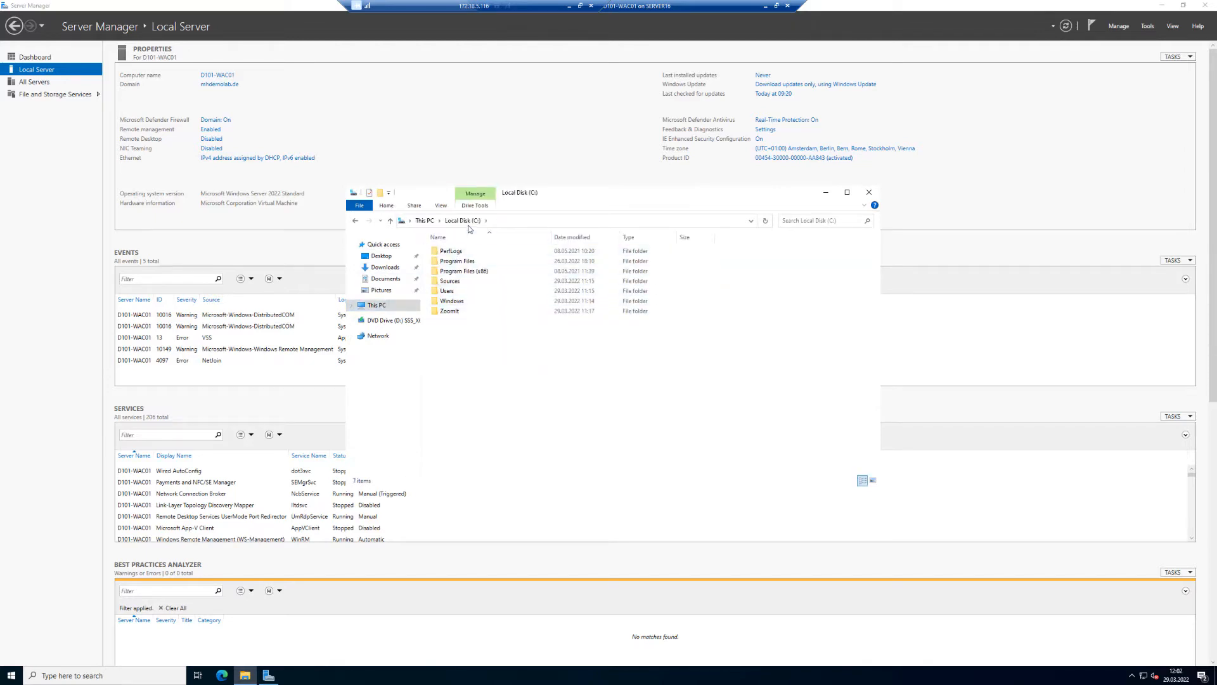
pyautogui.doubleClick(456, 282)
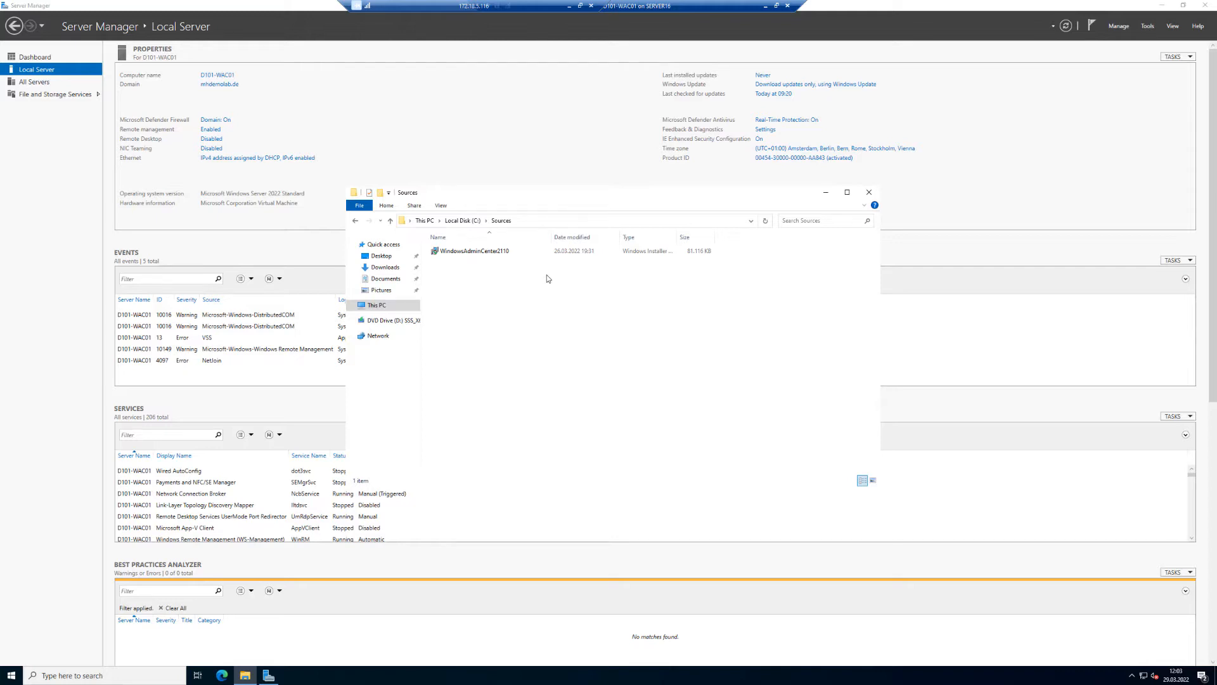
pyautogui.click(472, 252)
pyautogui.doubleClick(472, 251)
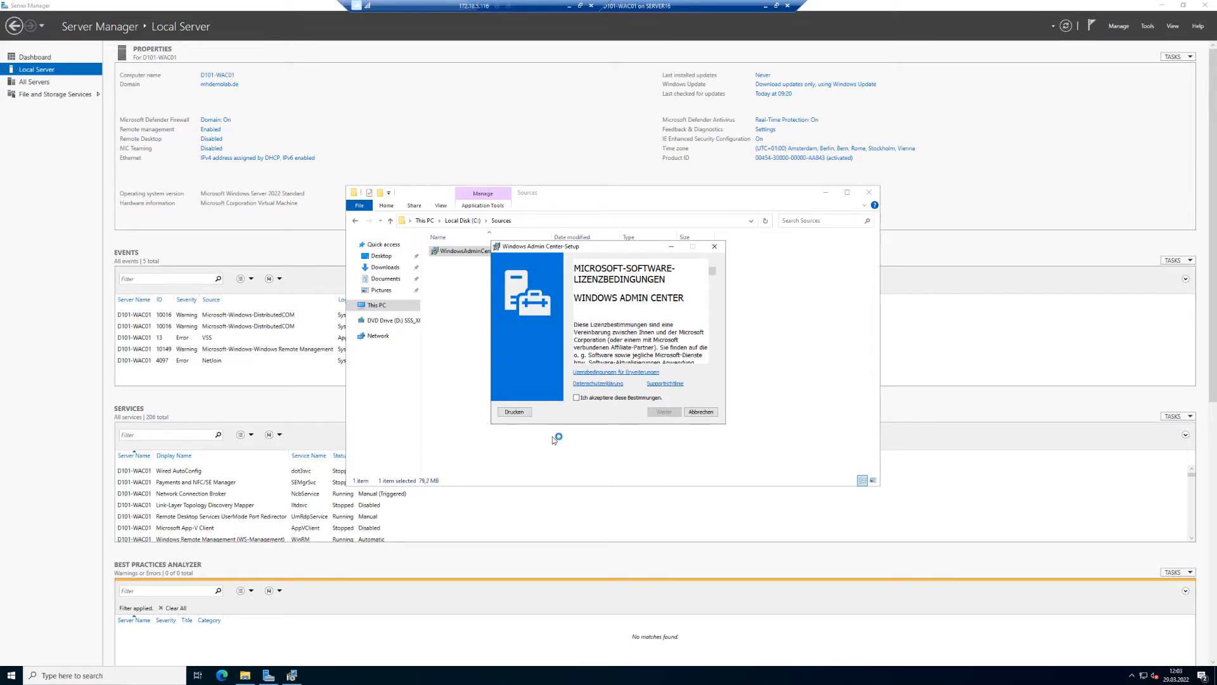
# Step: Accept the Windows Admin Center license terms and choose to send required and optional diagnostic data
pyautogui.click(591, 400)
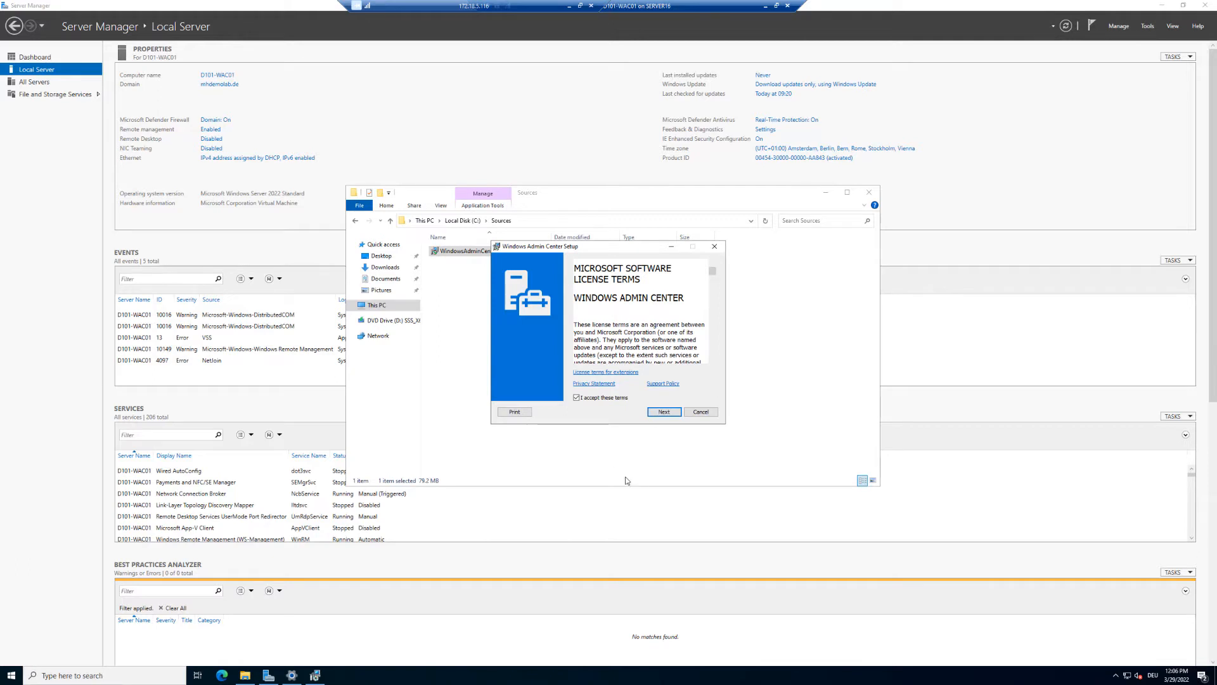
pyautogui.click(664, 412)
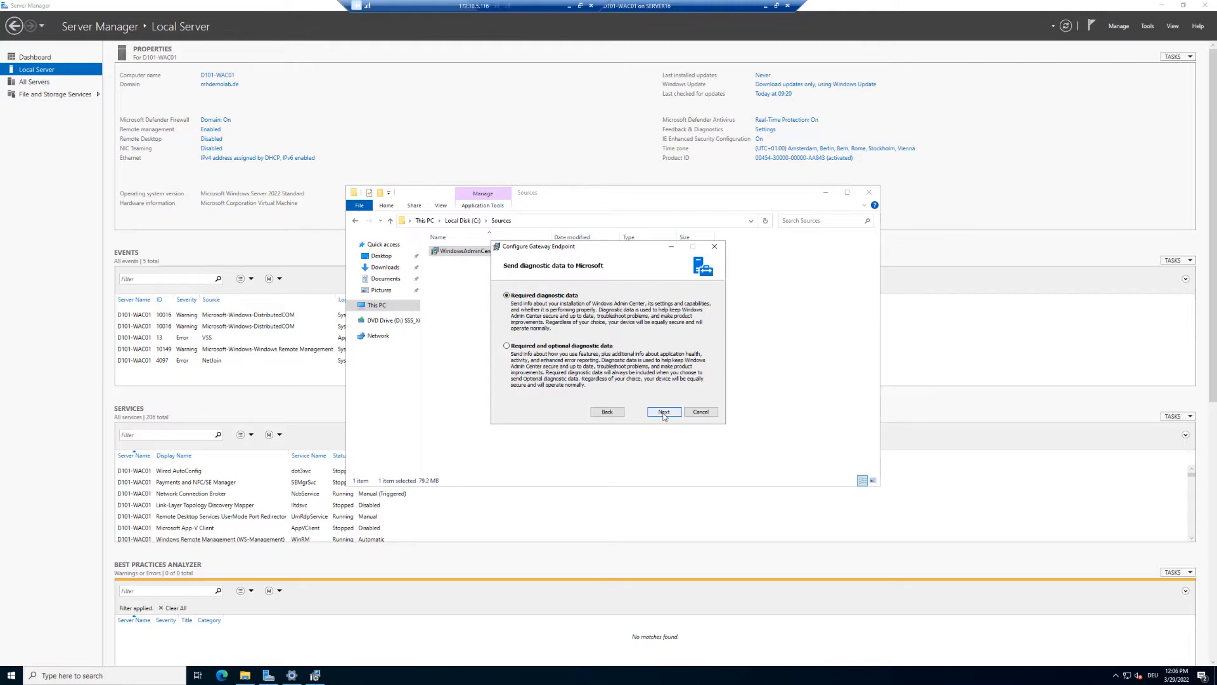
pyautogui.click(557, 348)
pyautogui.click(664, 412)
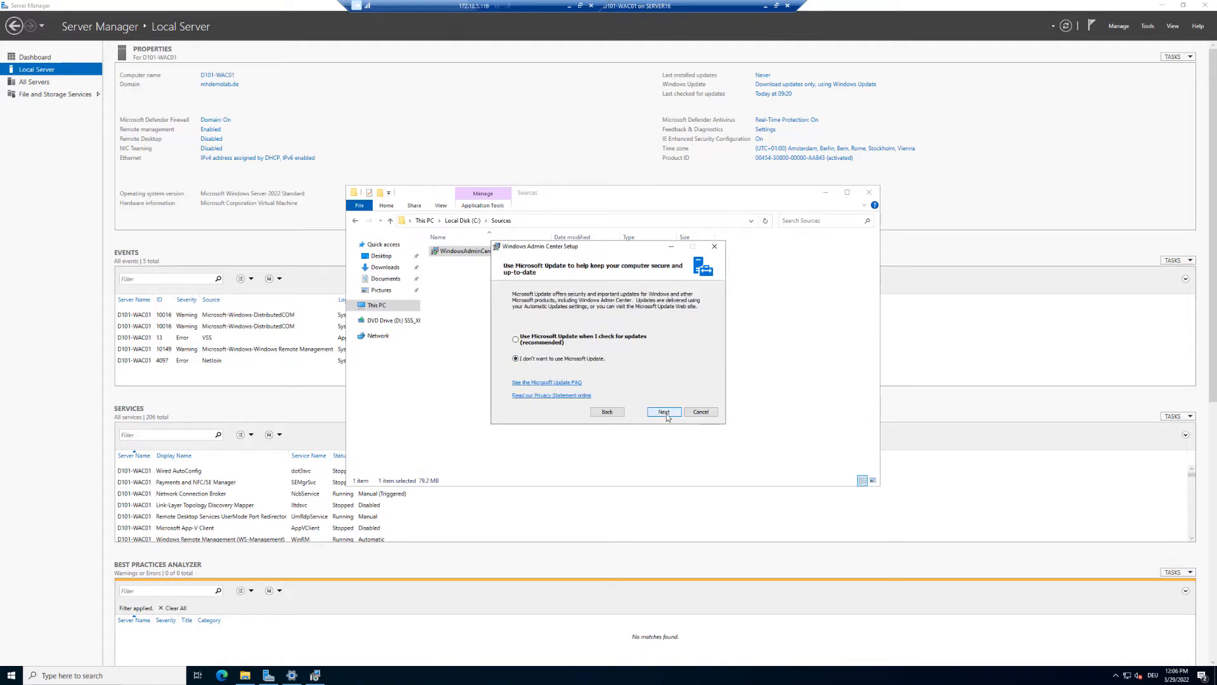
# Step: Choose to use Microsoft Update for update checks and keep the default trusted hosts, WinRM and automatic update settings for the gateway
pyautogui.click(607, 339)
pyautogui.click(675, 413)
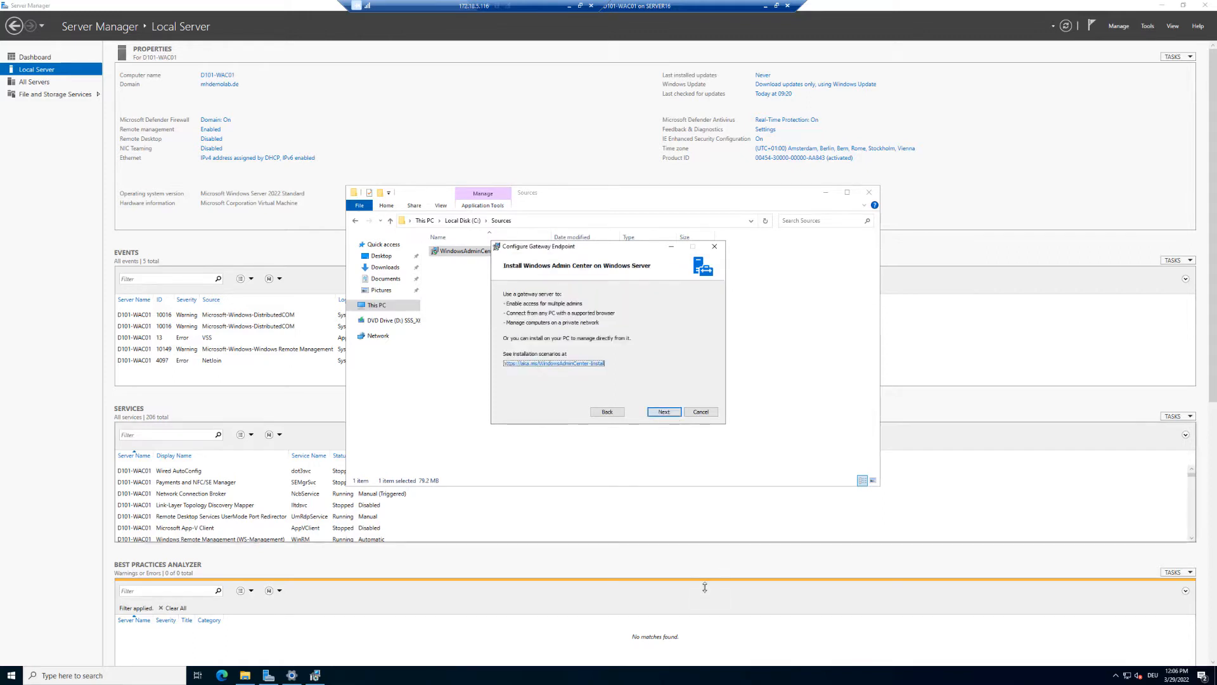
pyautogui.click(738, 681)
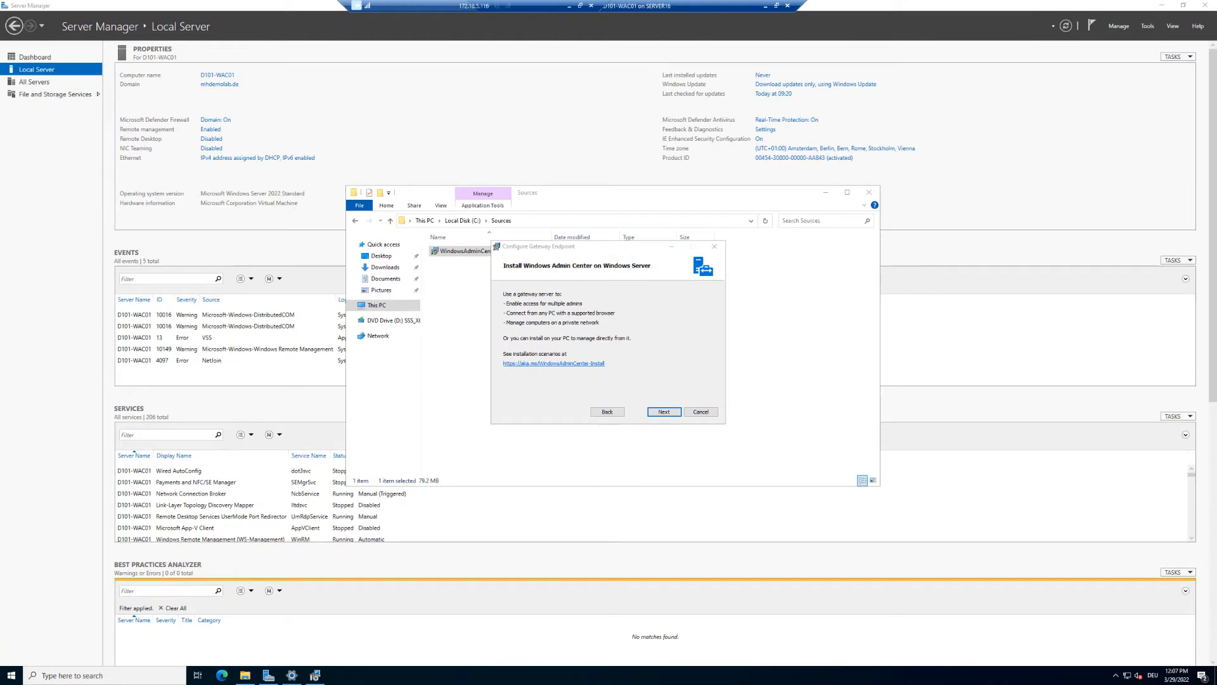
pyautogui.click(664, 411)
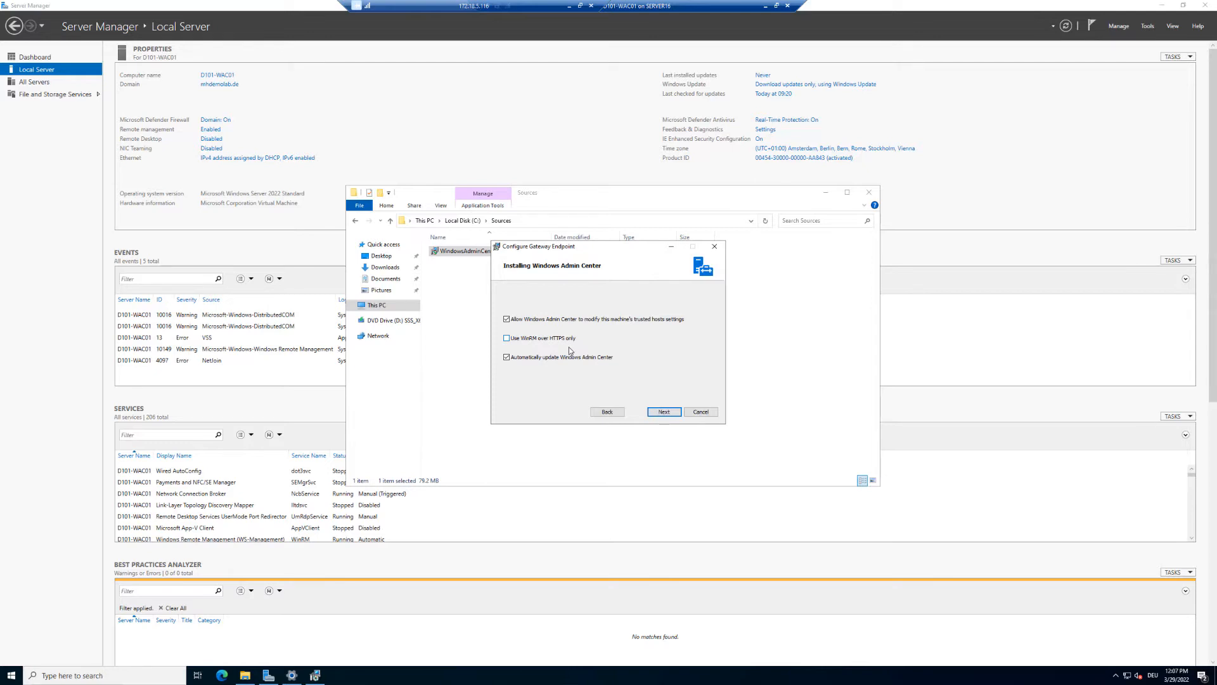
pyautogui.click(664, 412)
pyautogui.click(666, 413)
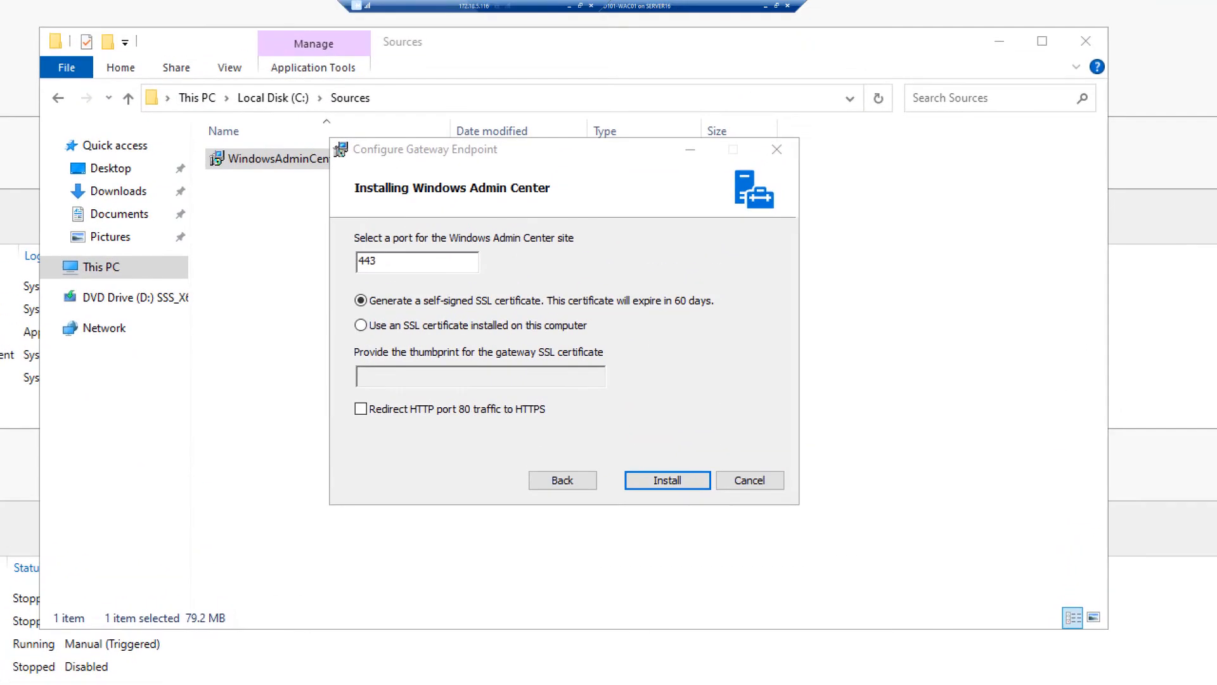
# Step: Install Windows Admin Center on port 443 with a self-signed SSL certificate and HTTP port 80 traffic redirected to HTTPS
pyautogui.moveTo(345, 280)
pyautogui.mouseDown()
pyautogui.moveTo(422, 304)
pyautogui.moveTo(722, 318)
pyautogui.mouseUp()
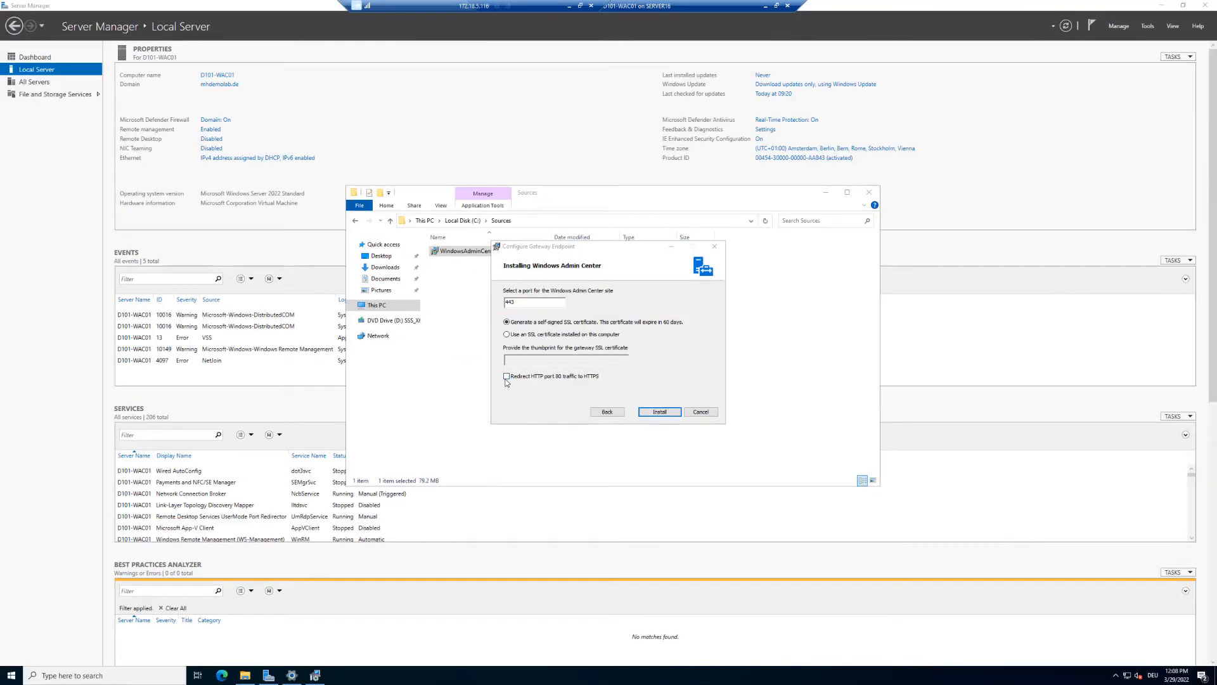
pyautogui.click(507, 377)
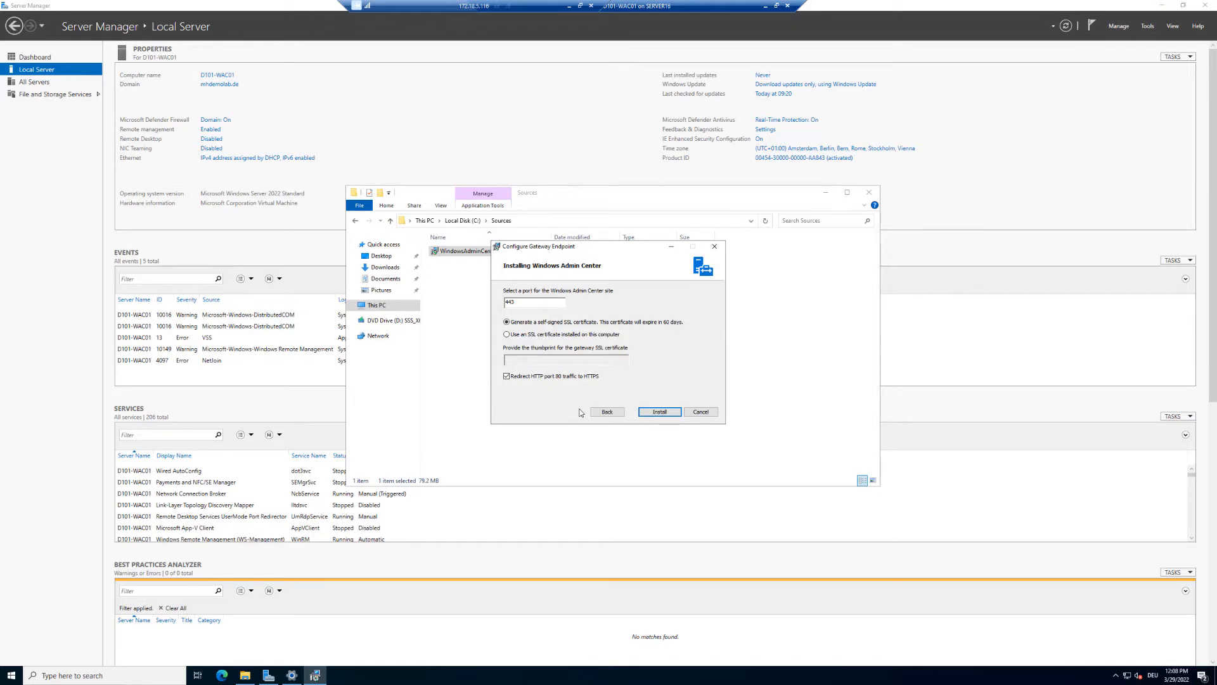
pyautogui.click(659, 413)
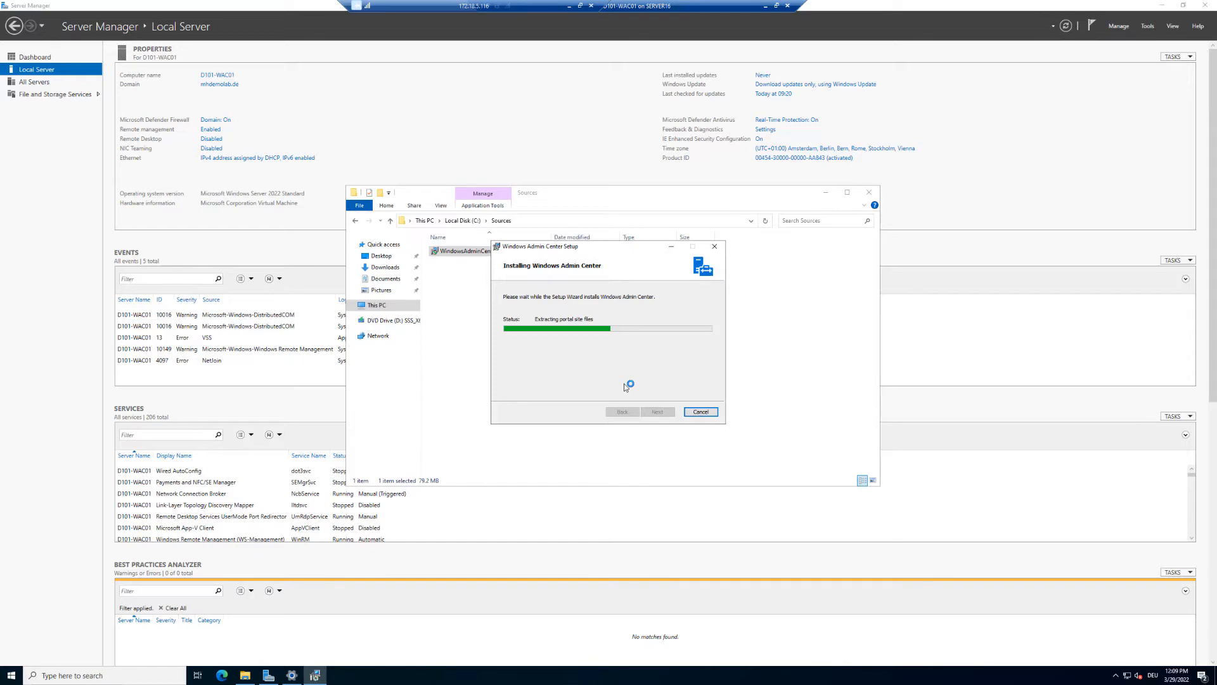
pyautogui.click(823, 675)
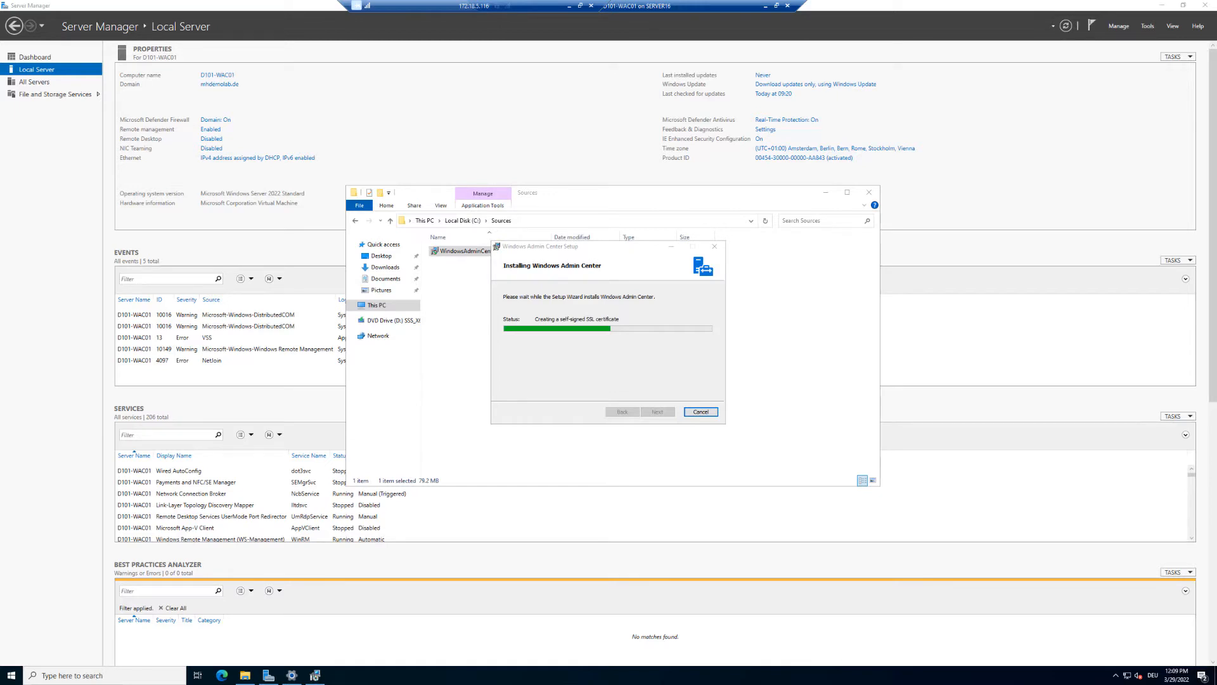
# Step: Minimize the Sources folder window, open the gateway URL offered by the finished setup and sign in as mhdemolab\administrator with the account password
pyautogui.click(245, 676)
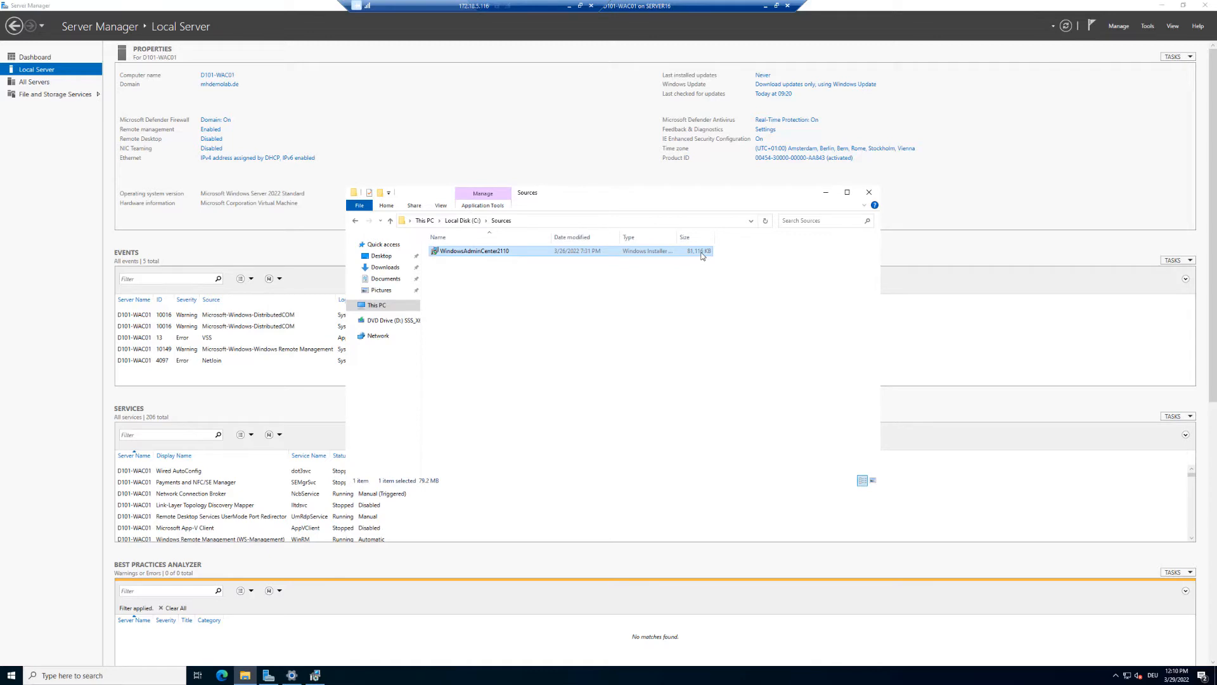
pyautogui.click(825, 193)
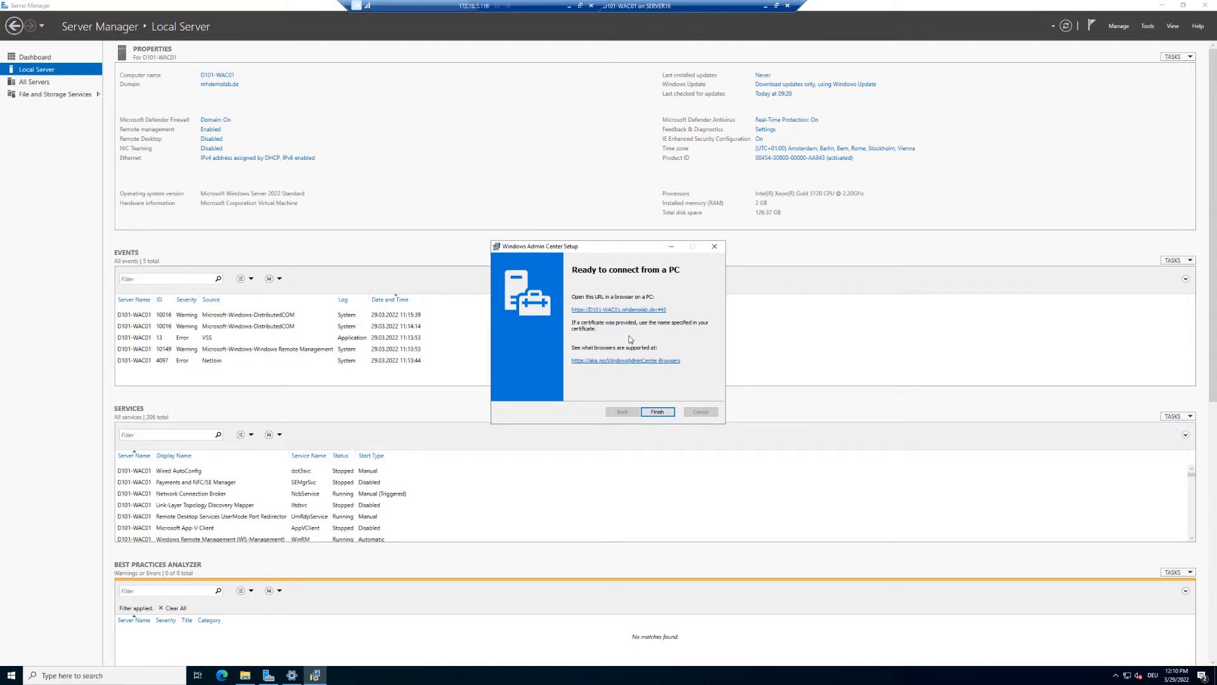
pyautogui.click(608, 310)
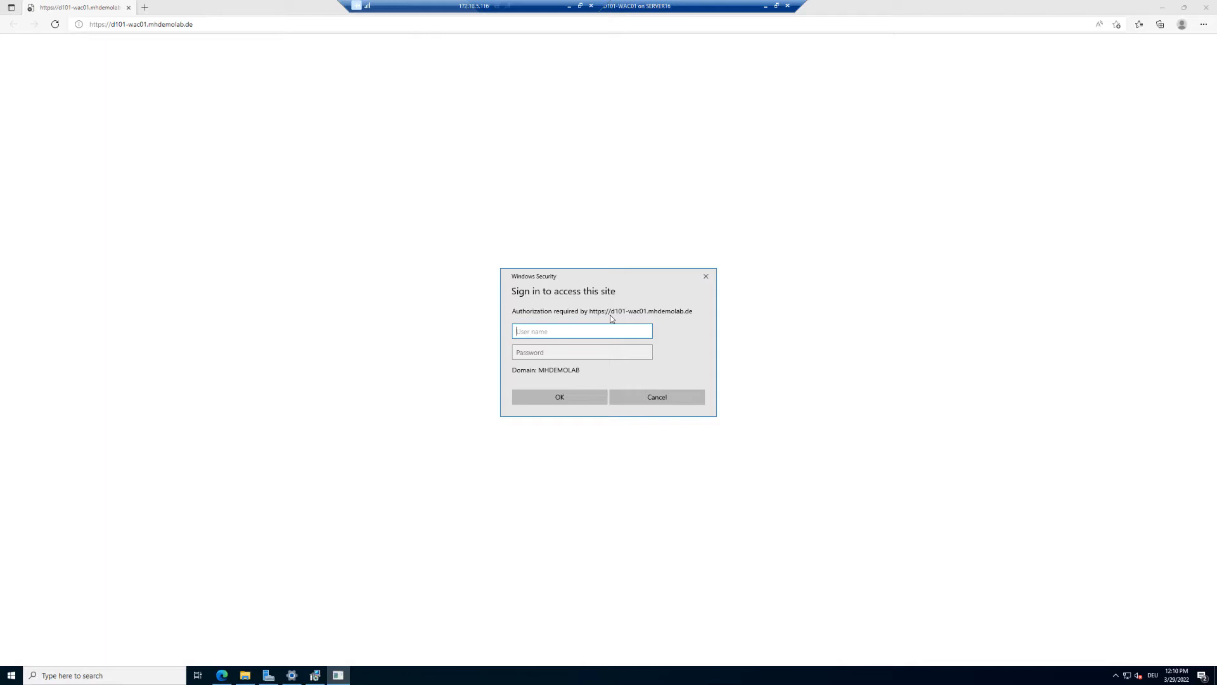
pyautogui.write('mhdemolab\\administrator')
pyautogui.press('Tab')
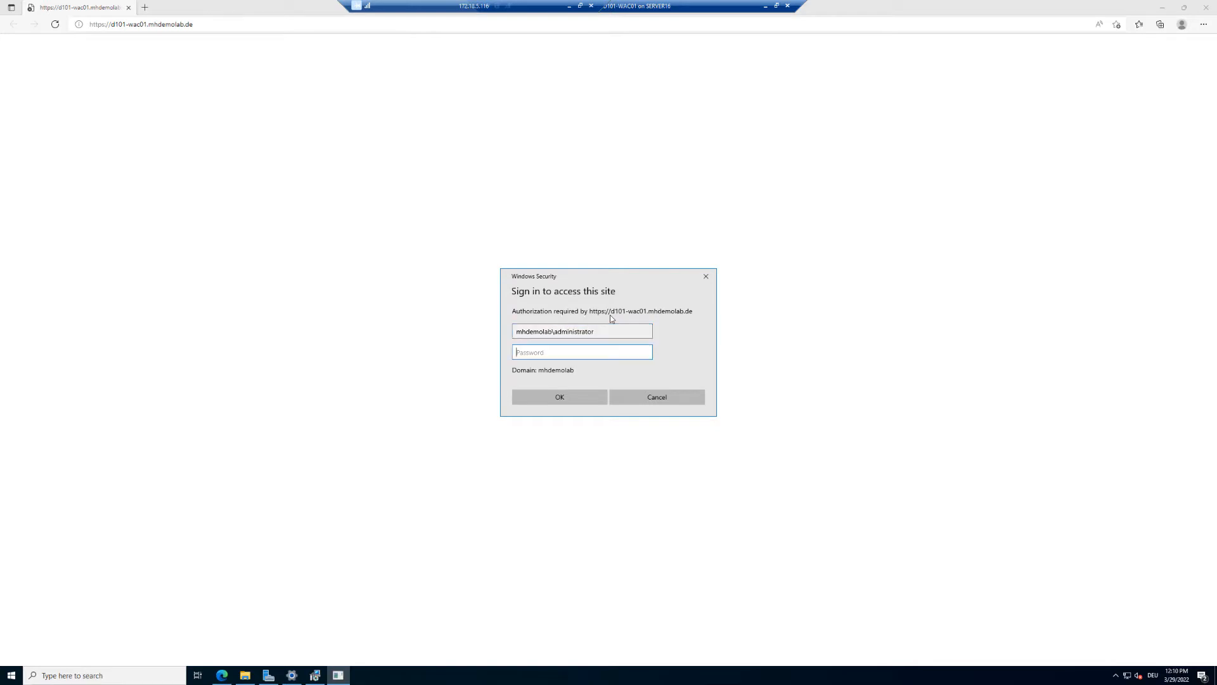
pyautogui.write('********')
pyautogui.press('Return')
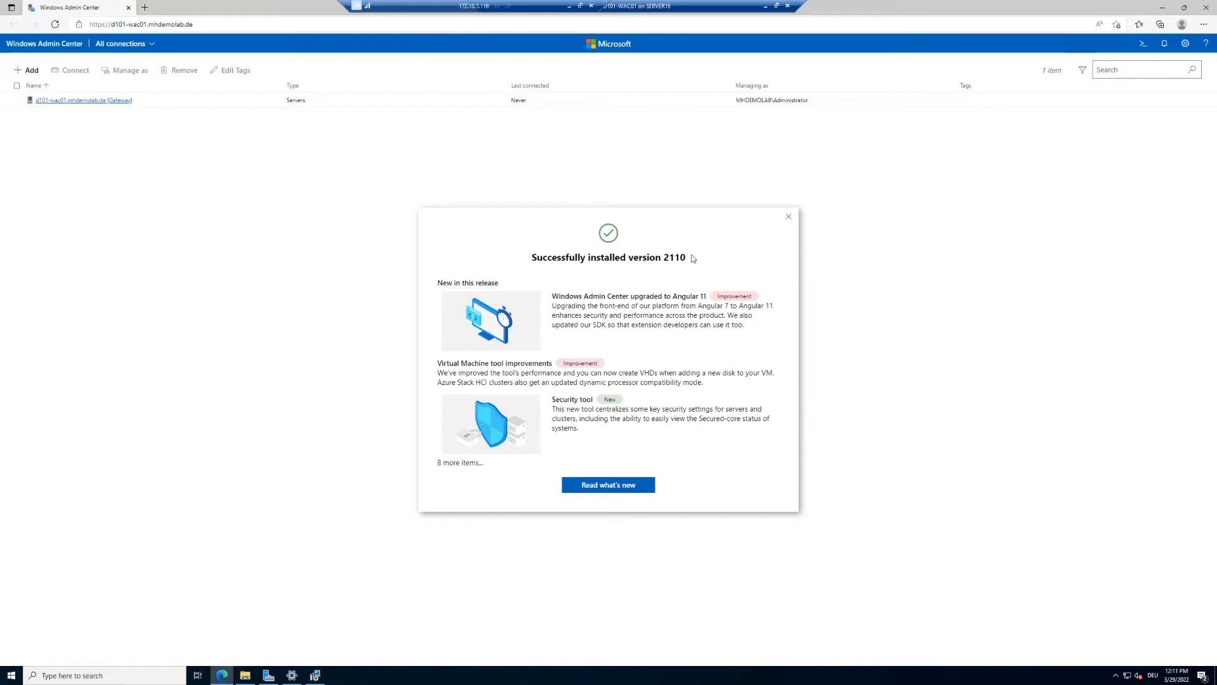
# Step: Open the what's new overview for Windows Admin Center version 2110 and close it to view the gateway connection list
pyautogui.click(624, 486)
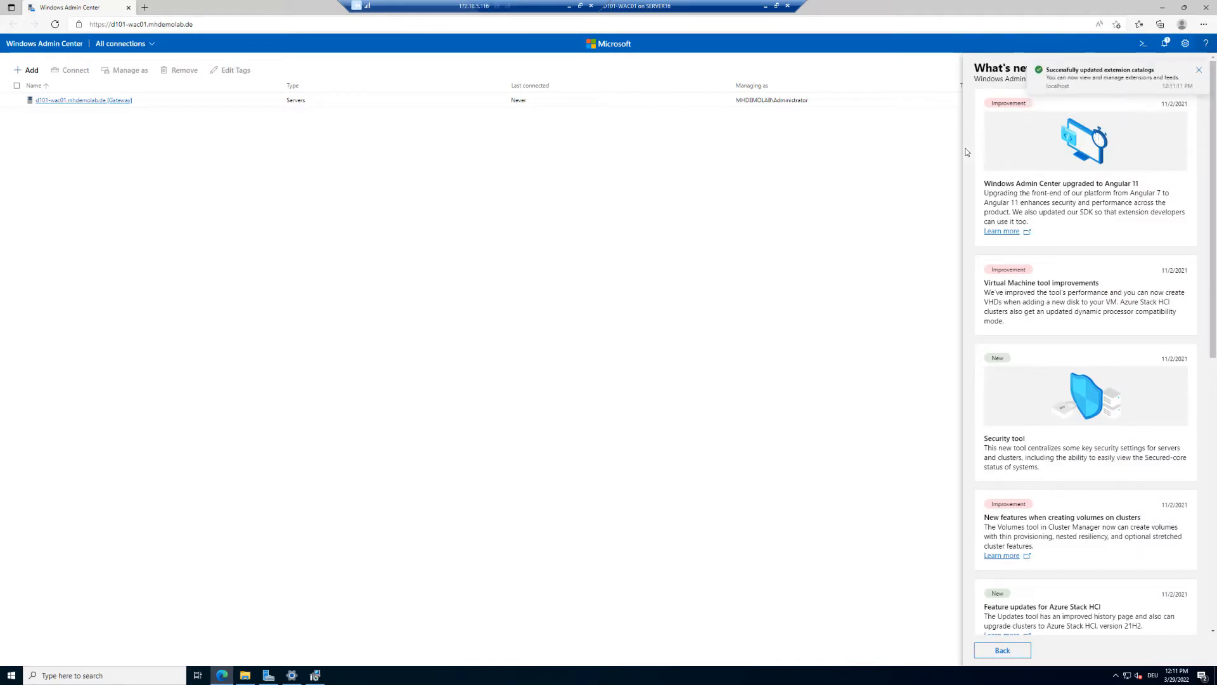
pyautogui.click(910, 193)
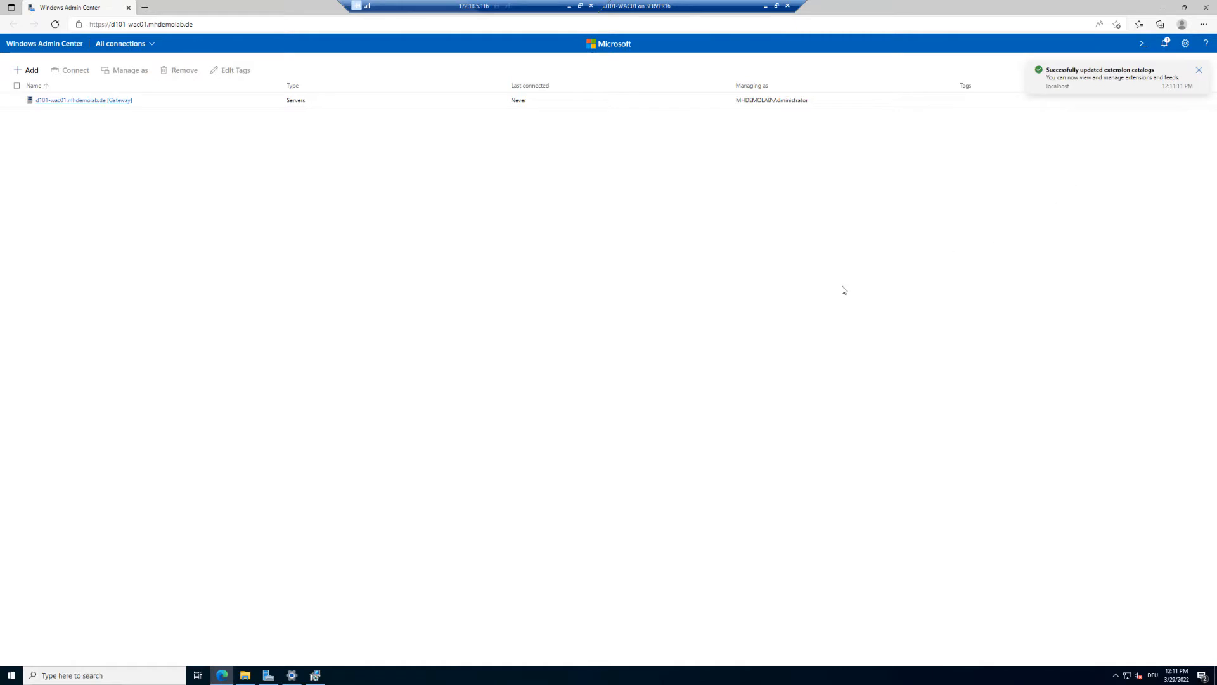
pyautogui.click(460, 680)
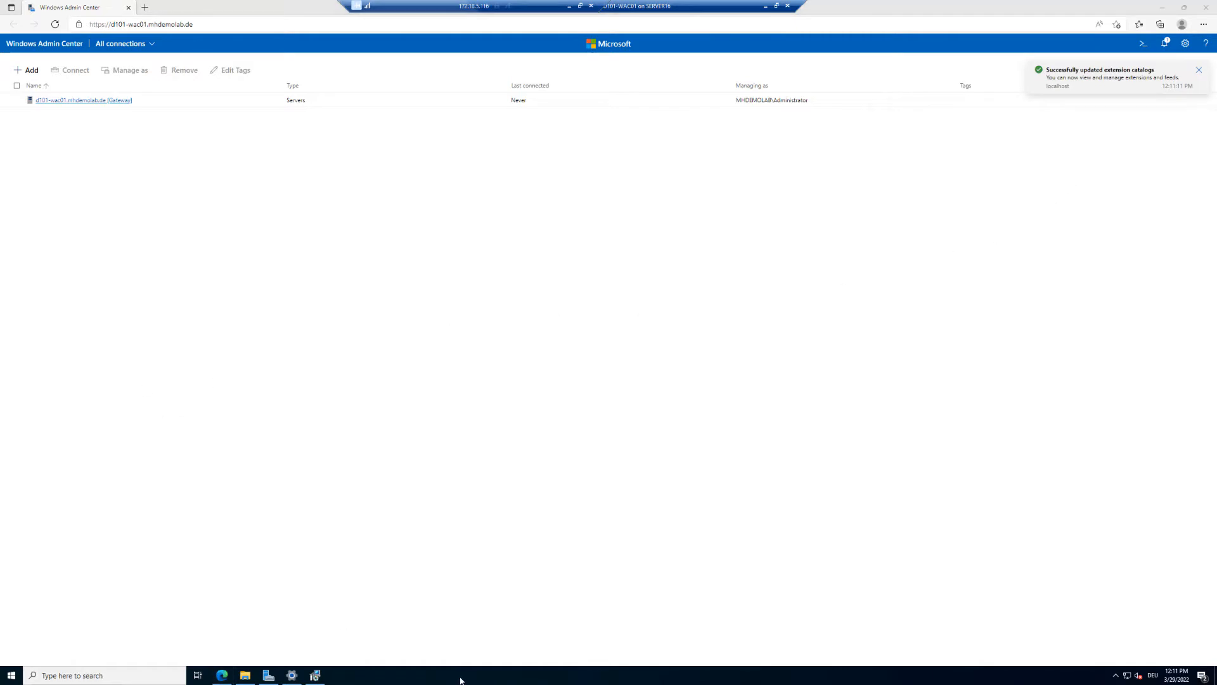
pyautogui.hotkey('ctrl', '1')
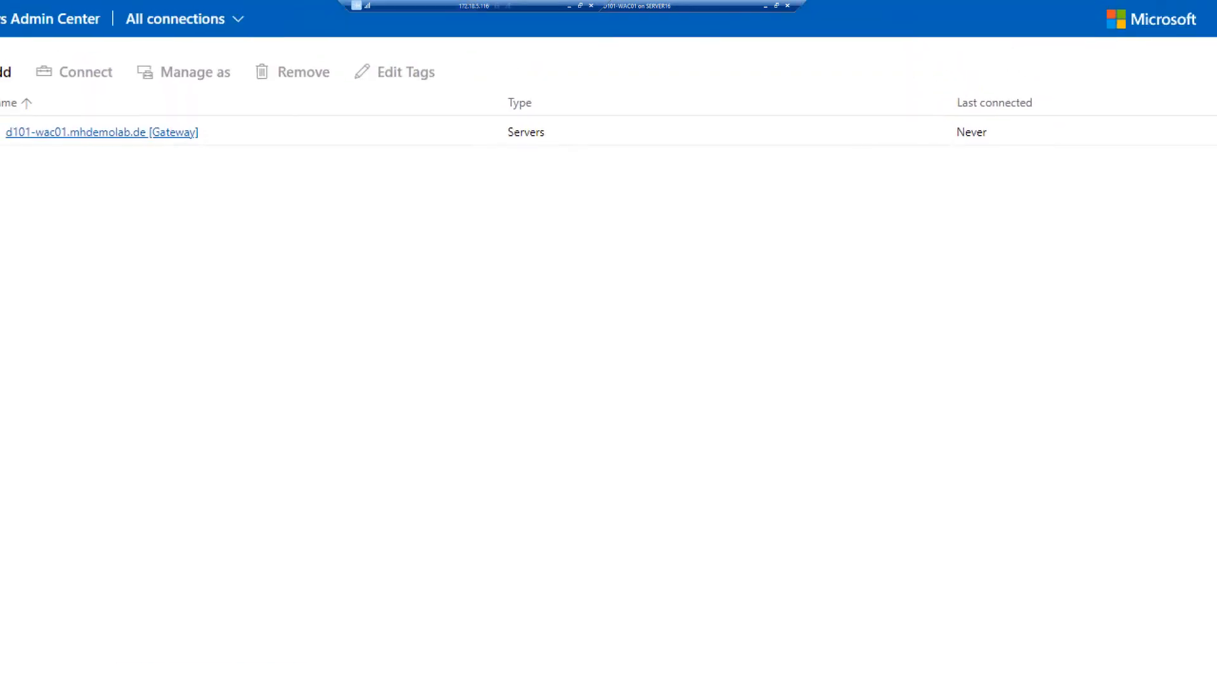
pyautogui.moveTo(41, 156)
pyautogui.mouseDown()
pyautogui.moveTo(223, 203)
pyautogui.moveTo(311, 200)
pyautogui.mouseUp()
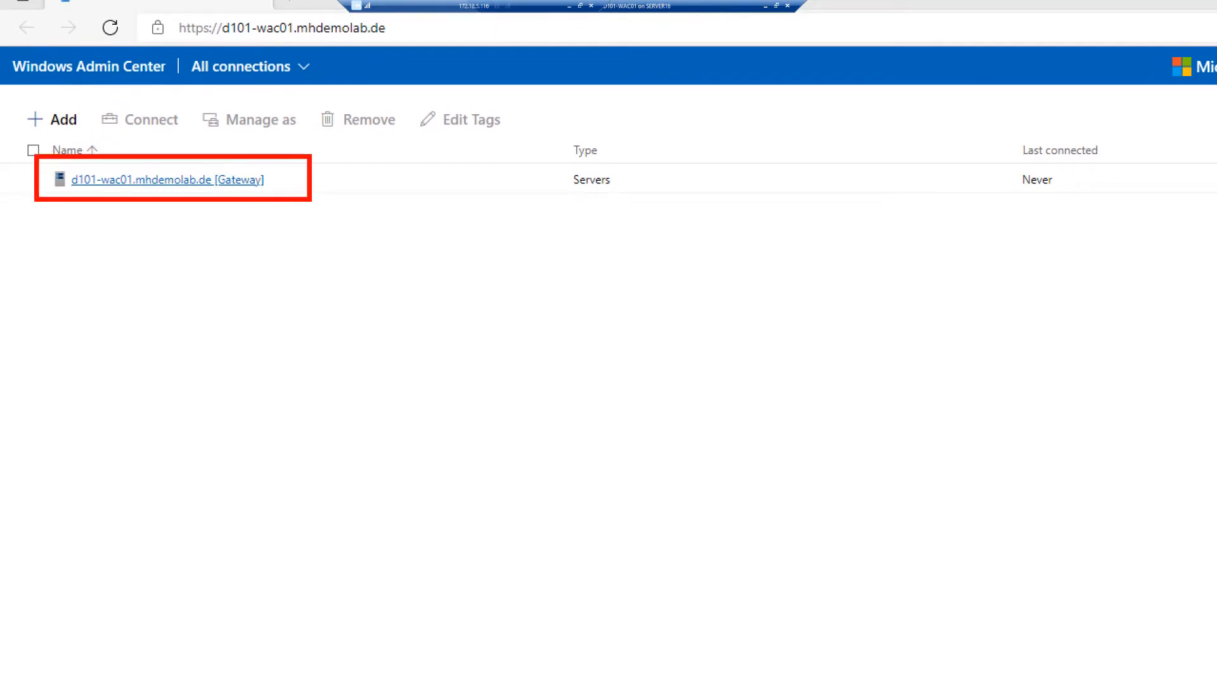
pyautogui.press('Escape')
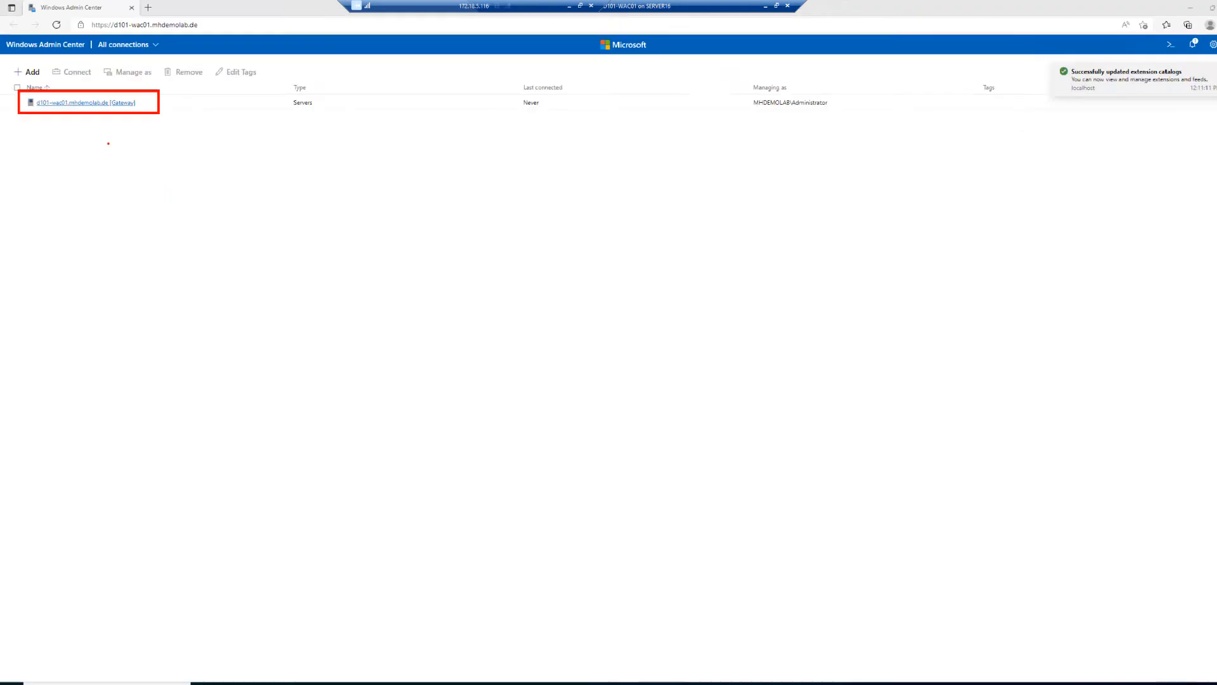
# Step: Start adding a server connection, search Active Directory with the wildcard * for available computers and close the search without adding any
pyautogui.click(33, 74)
pyautogui.click(34, 75)
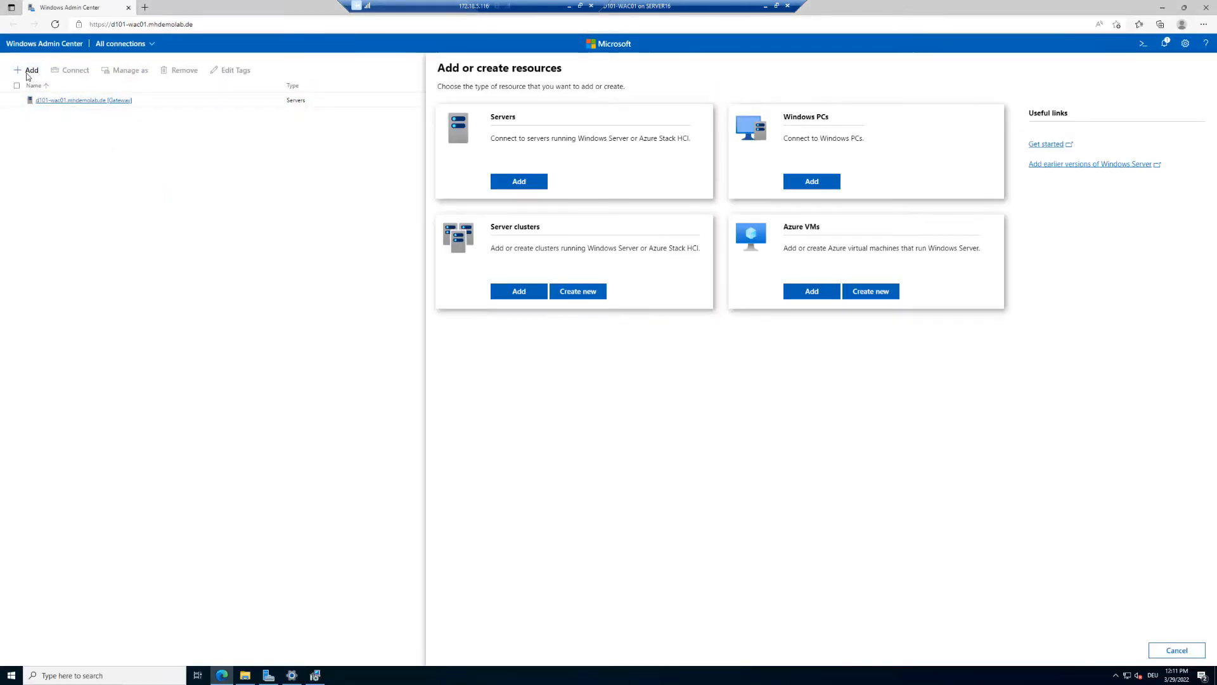
pyautogui.click(529, 183)
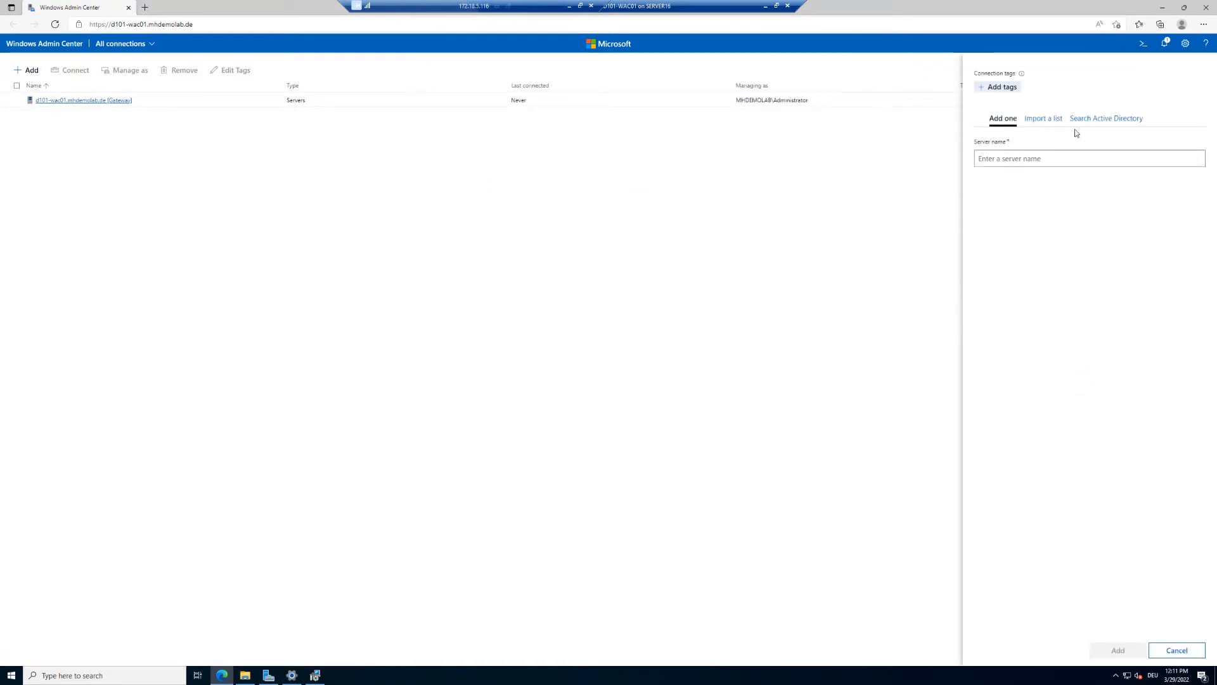
pyautogui.click(1106, 122)
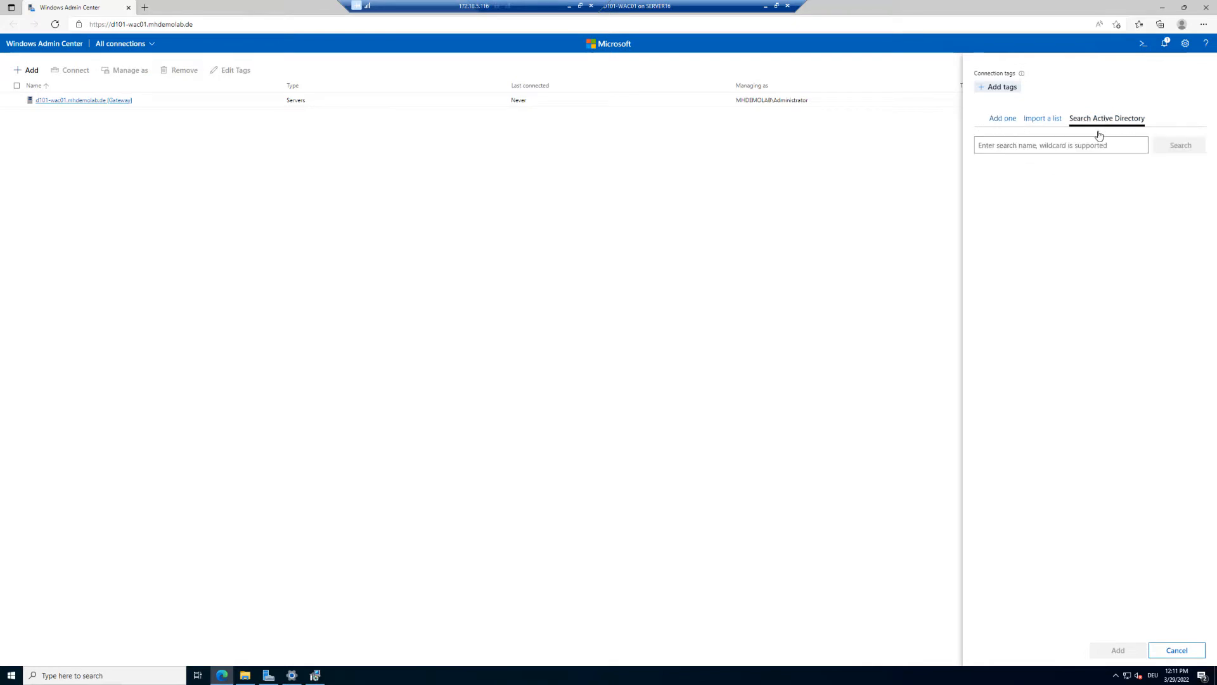
pyautogui.click(1098, 138)
pyautogui.write('*')
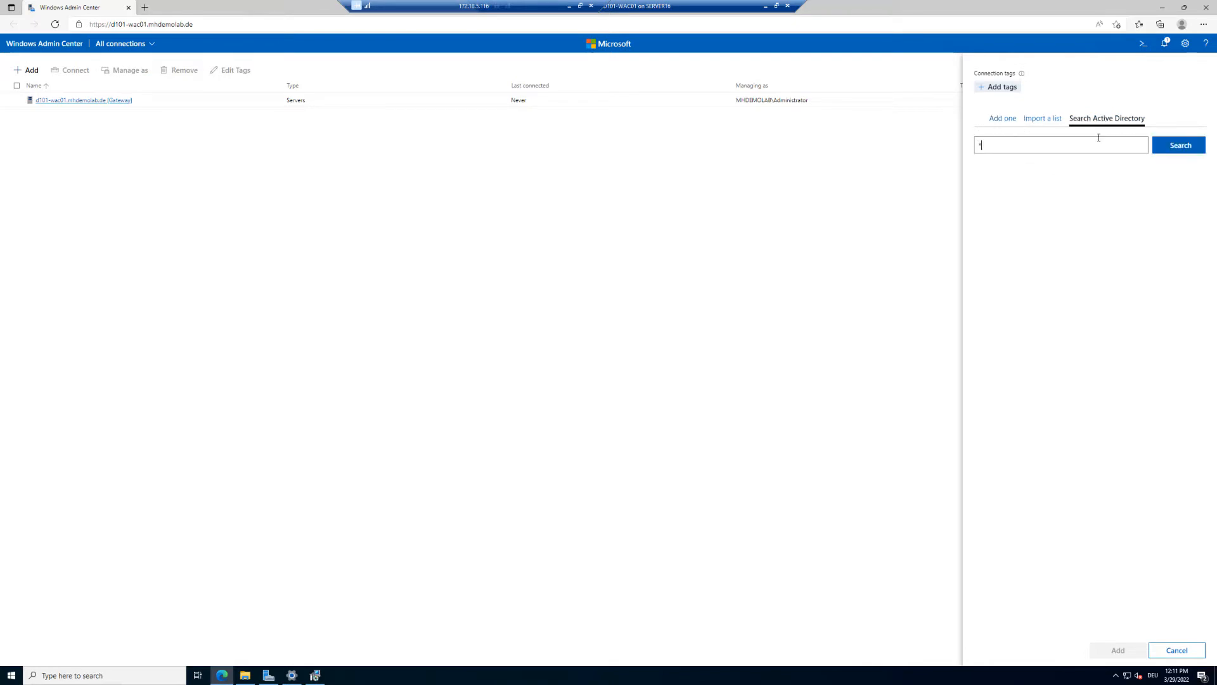
pyautogui.click(1173, 148)
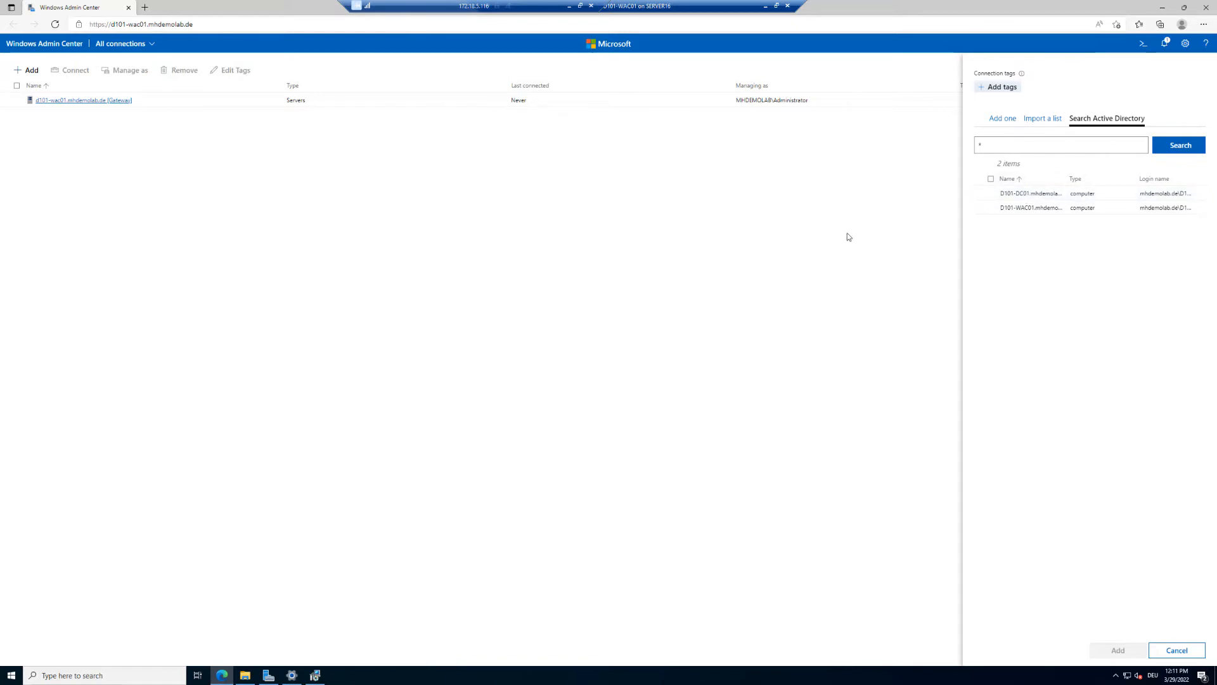
pyautogui.click(834, 243)
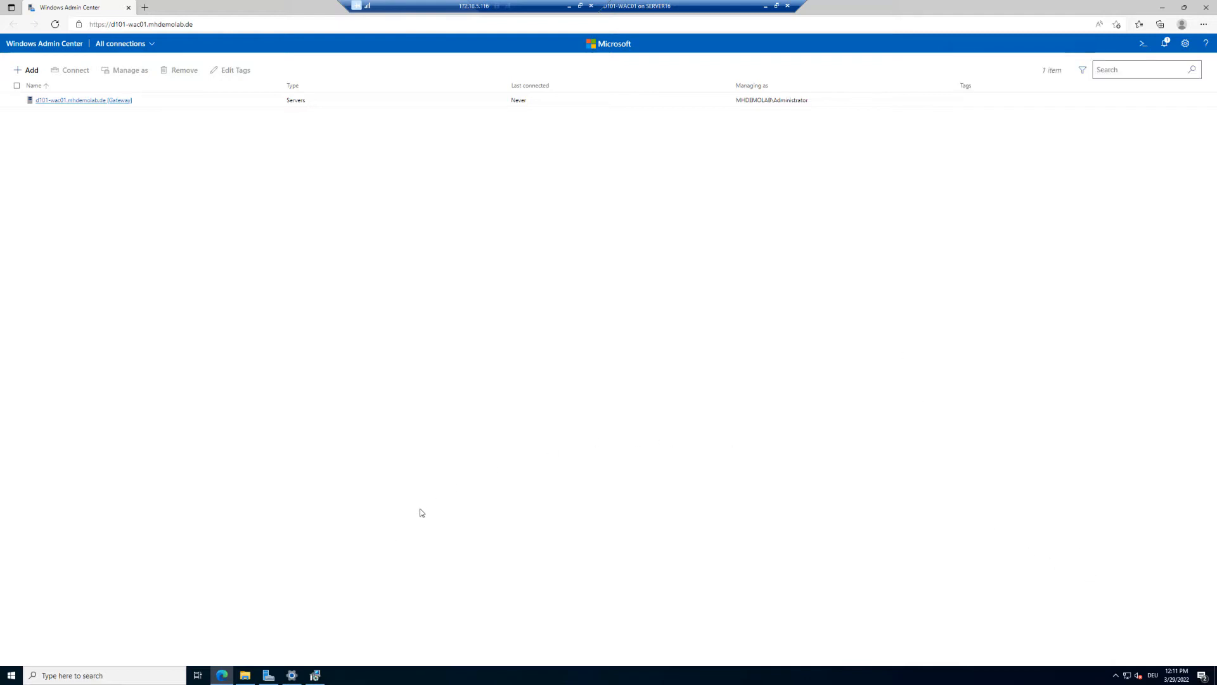
# Step: Open the D101-ASHCI01 virtual machine console from Hyper-V Manager to check its server configuration and return to the D101-WAC01 session
pyautogui.click(765, 5)
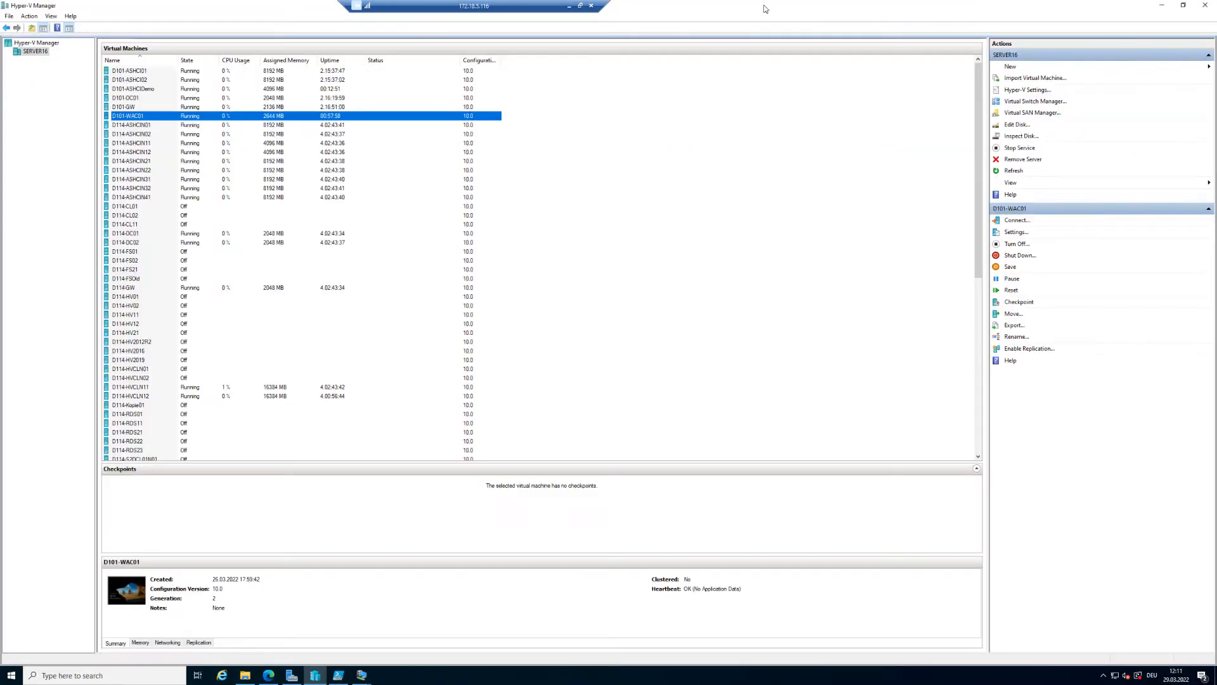
pyautogui.click(127, 73)
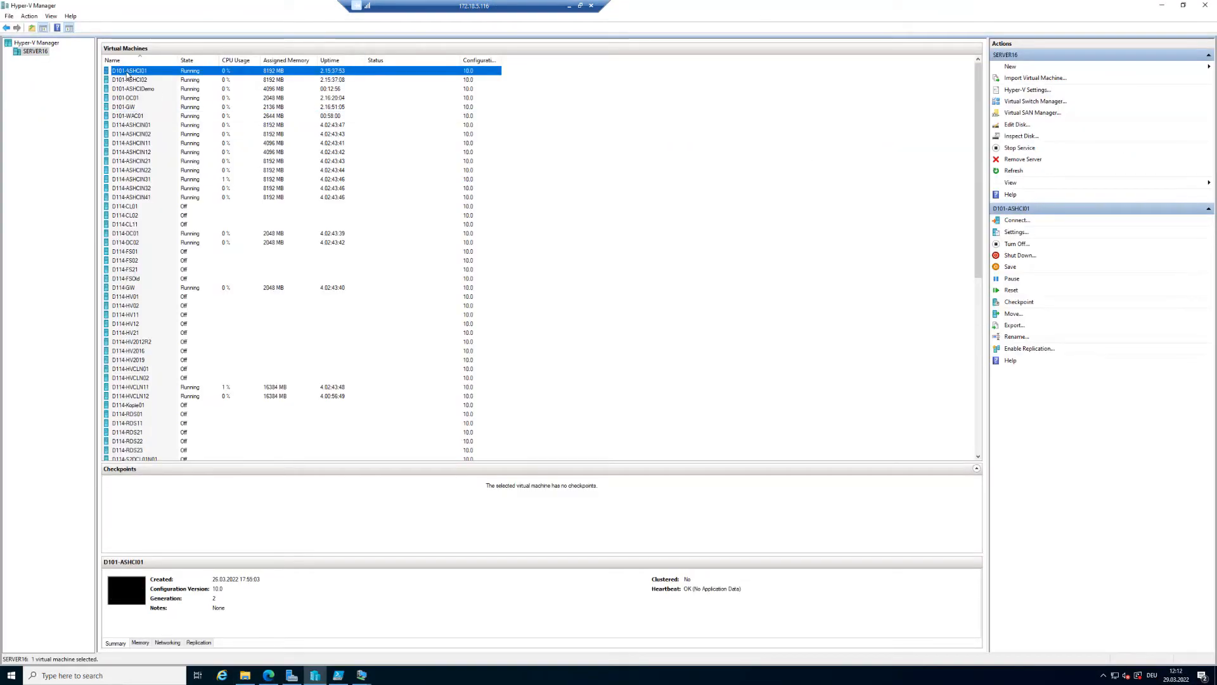
pyautogui.click(123, 81)
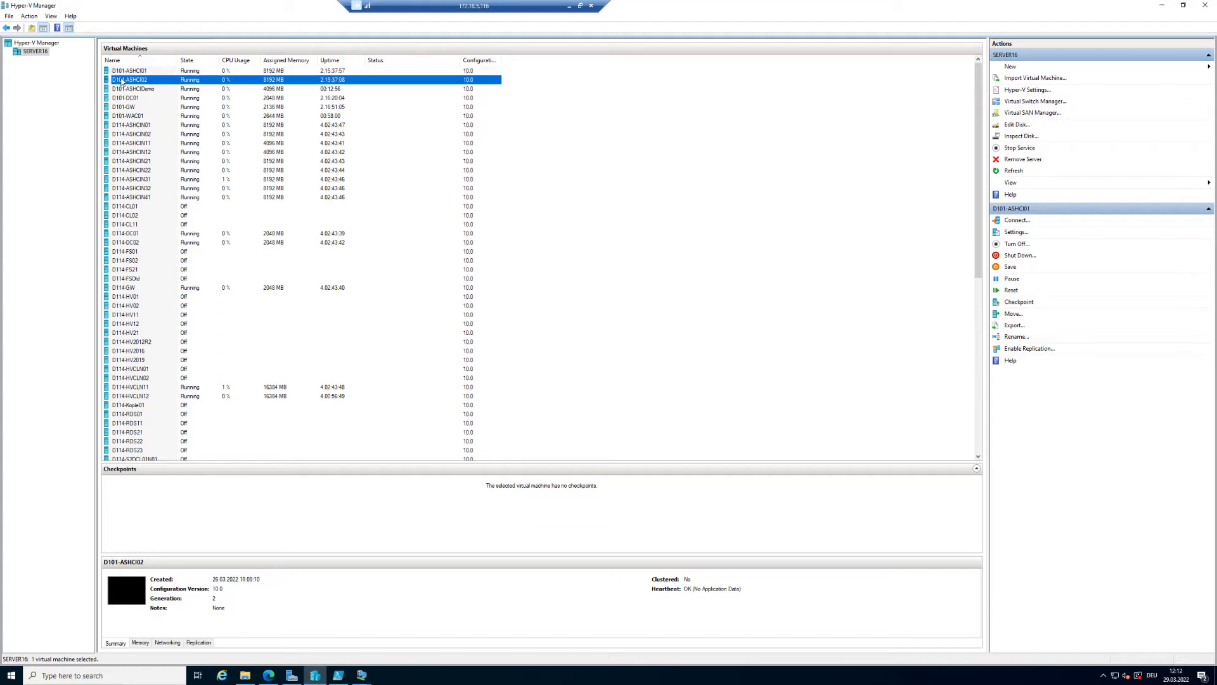
pyautogui.click(135, 71)
pyautogui.doubleClick(135, 71)
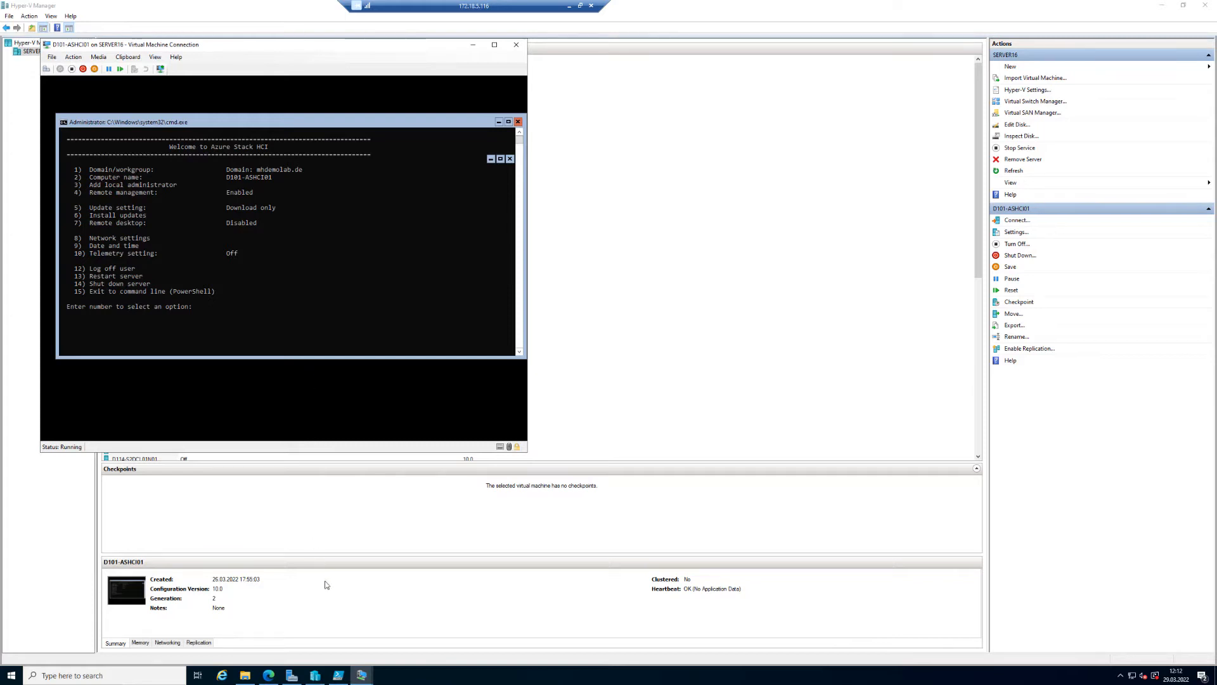
pyautogui.click(362, 676)
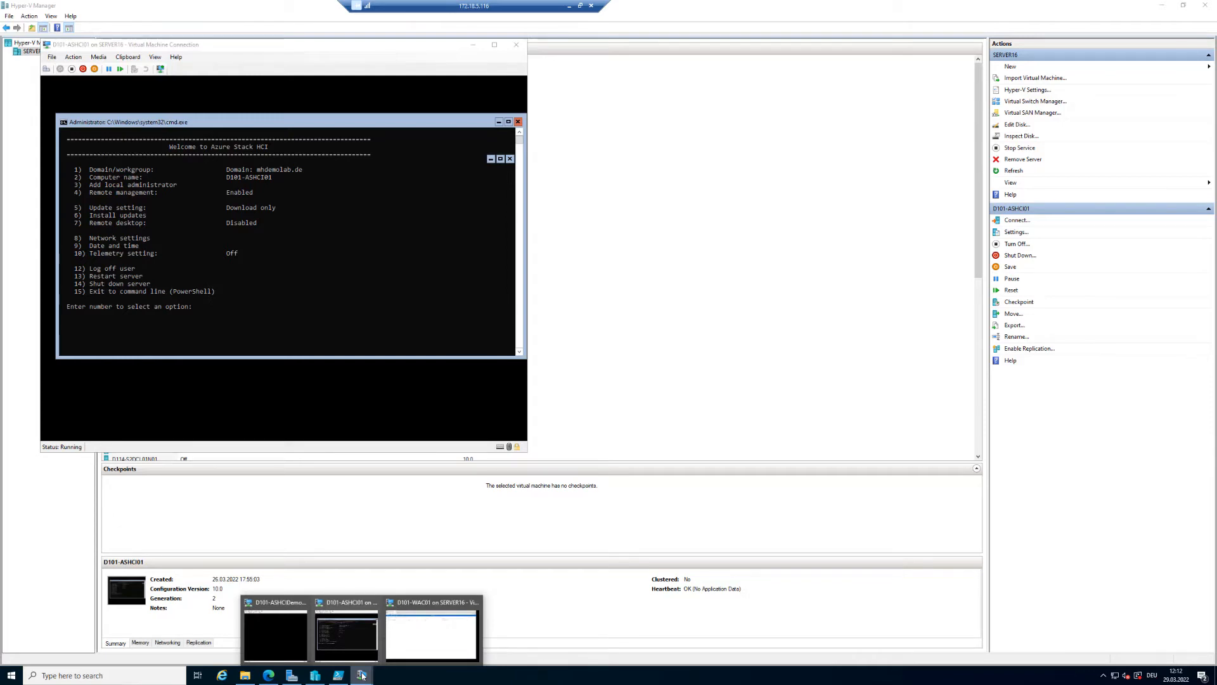
pyautogui.click(416, 647)
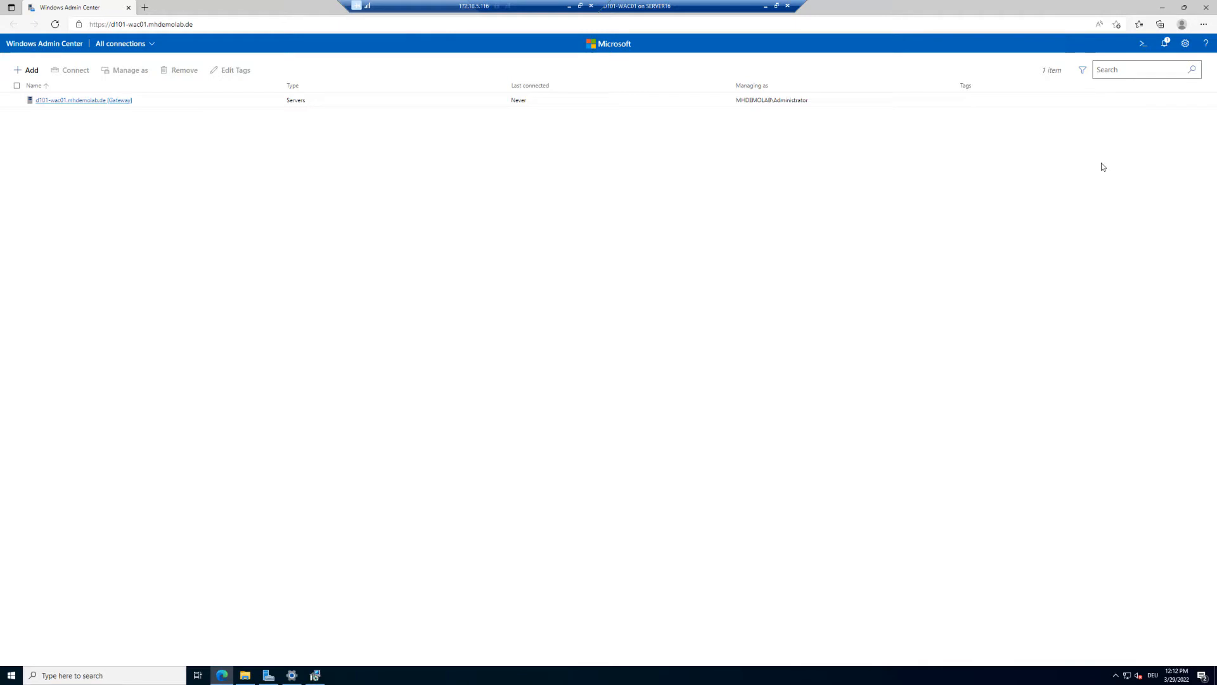
# Step: Open the Windows Admin Center extension settings and show the installed extensions
pyautogui.click(1186, 45)
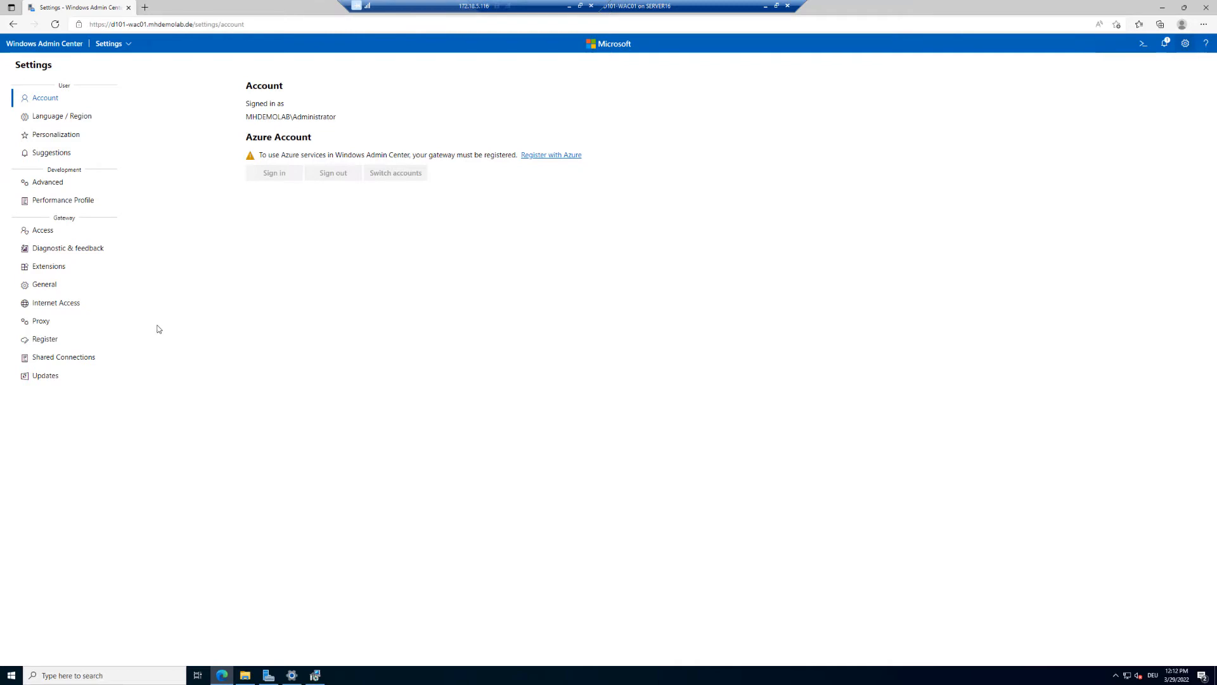
pyautogui.click(48, 269)
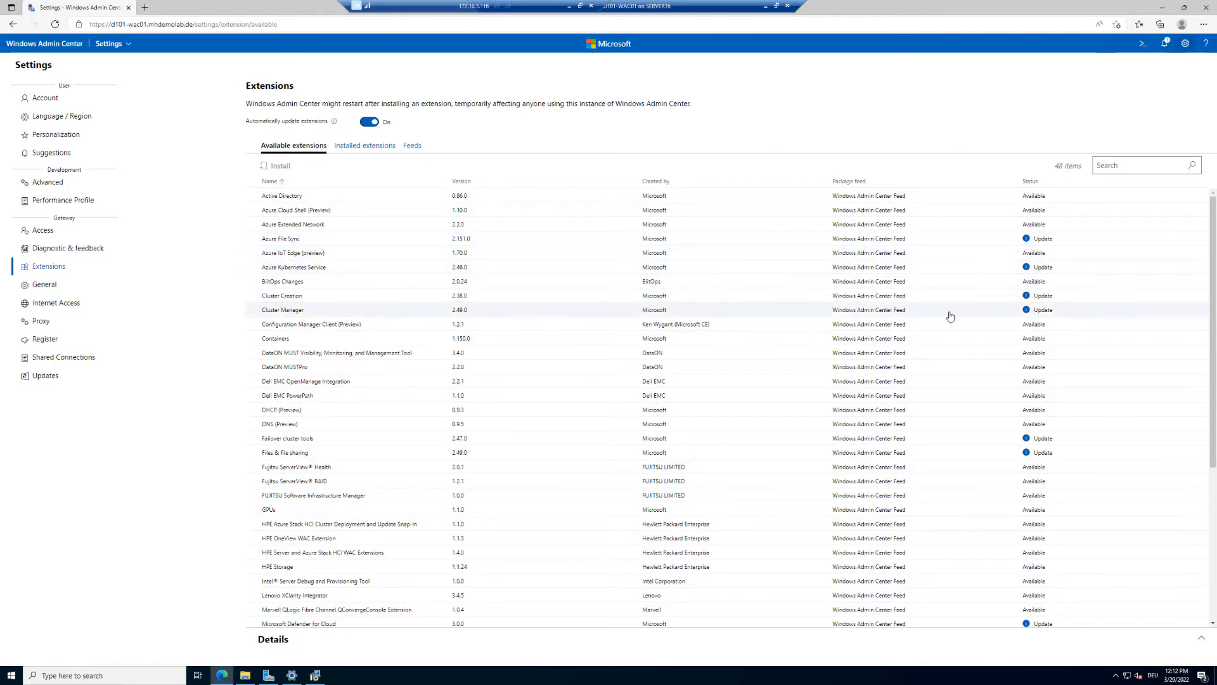
pyautogui.click(373, 147)
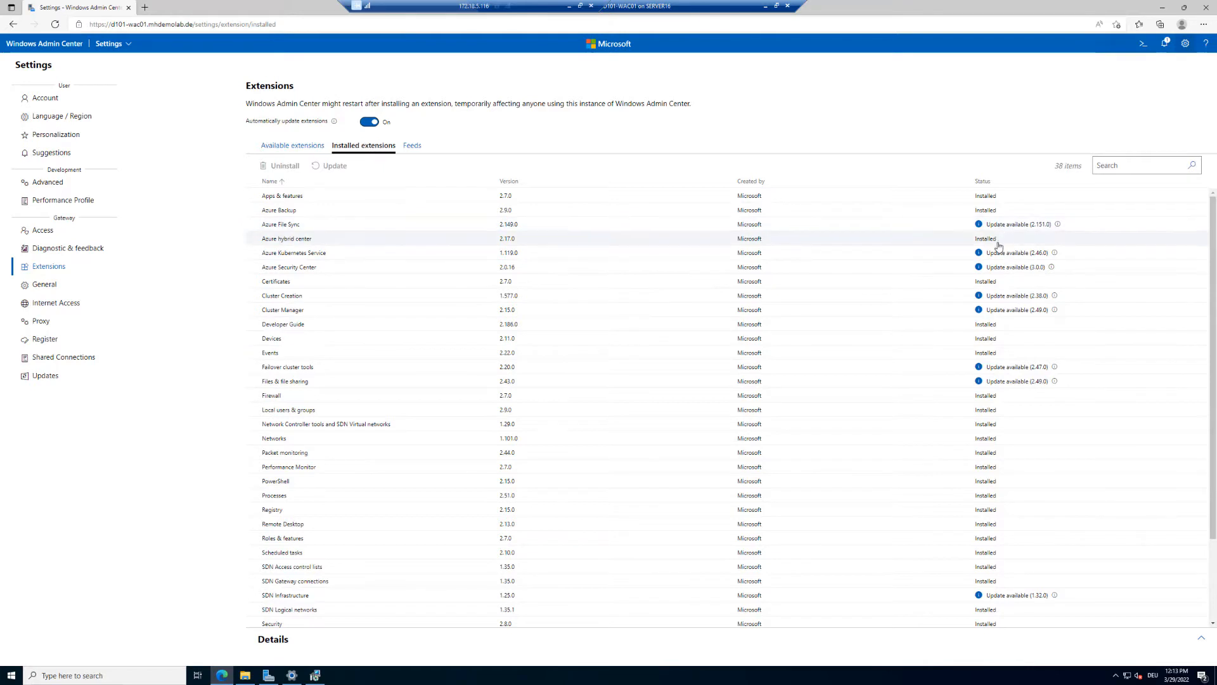
# Step: Update the installed Cluster Creation extension to version 2.38.0
pyautogui.click(716, 300)
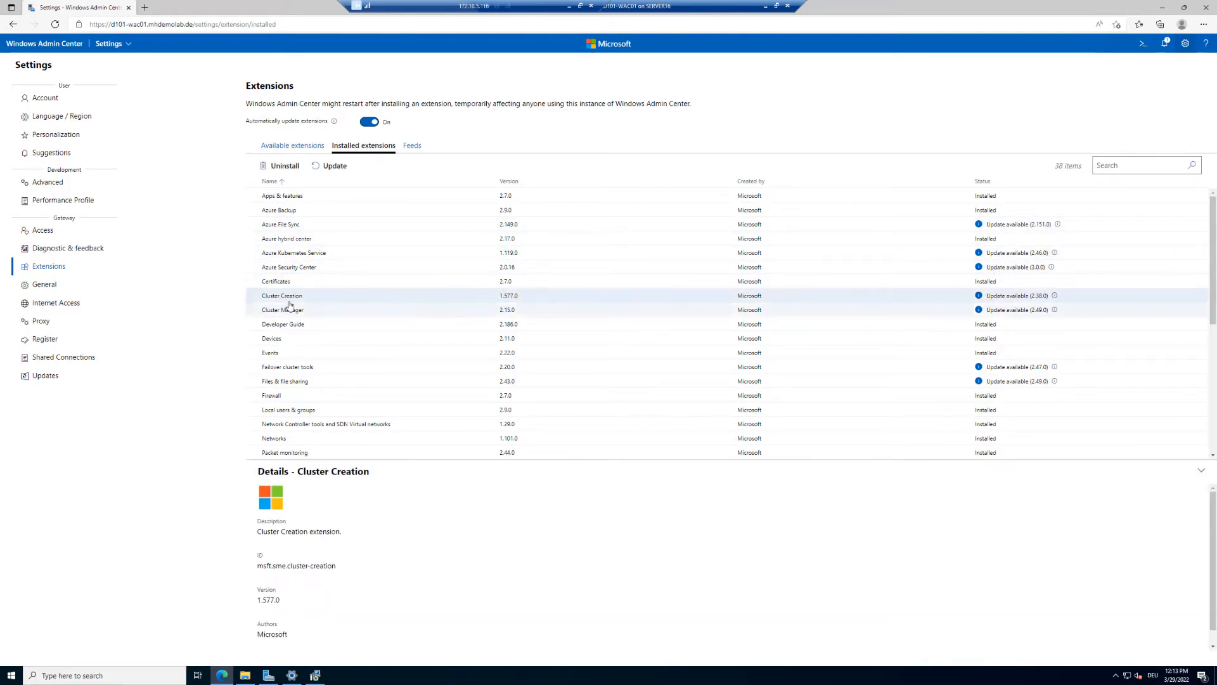
pyautogui.click(714, 678)
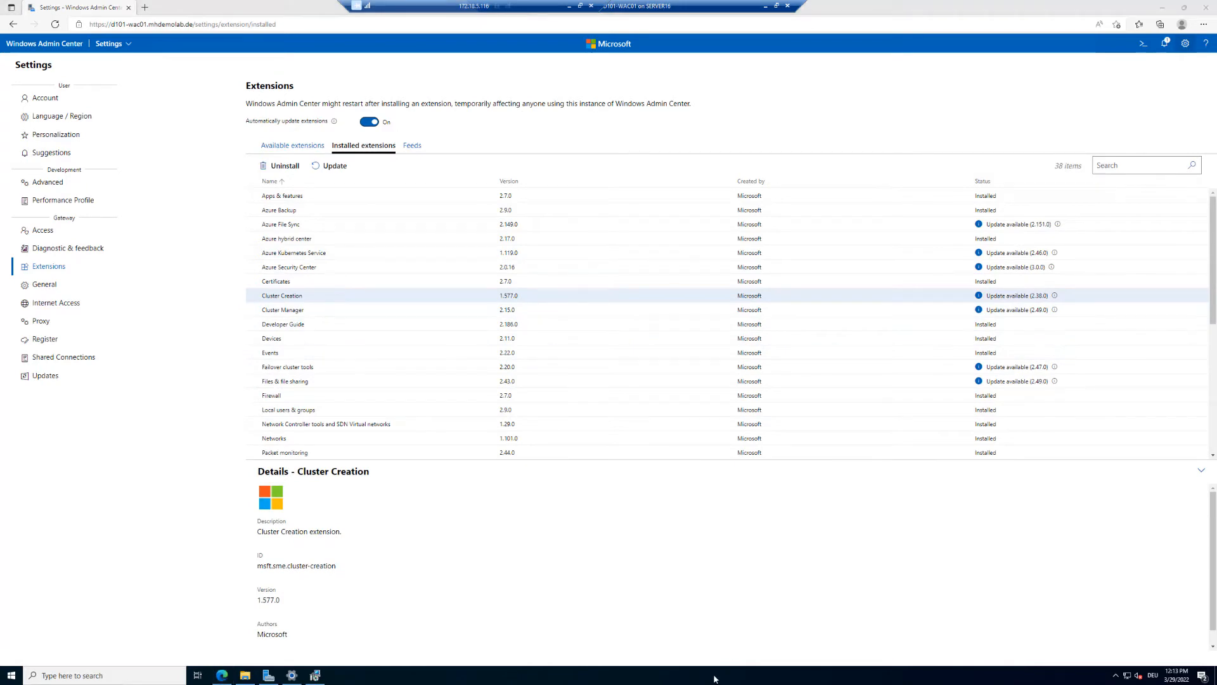
pyautogui.hotkey('ctrl', '1')
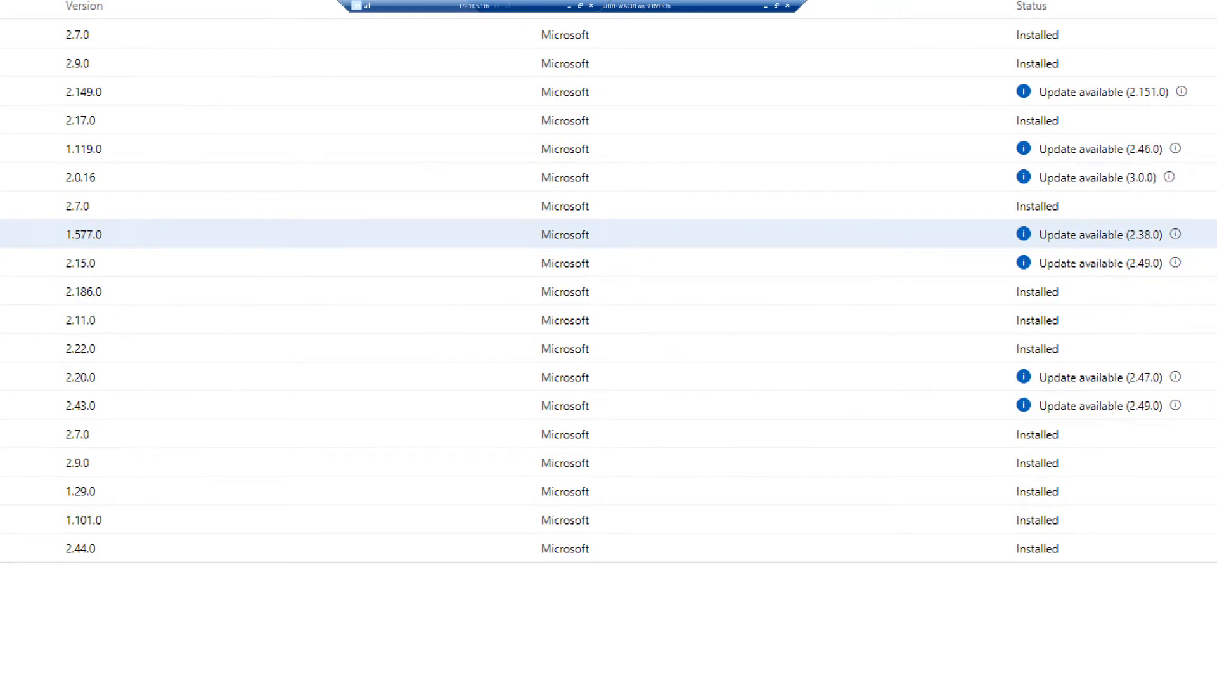
pyautogui.press('super+Escape')
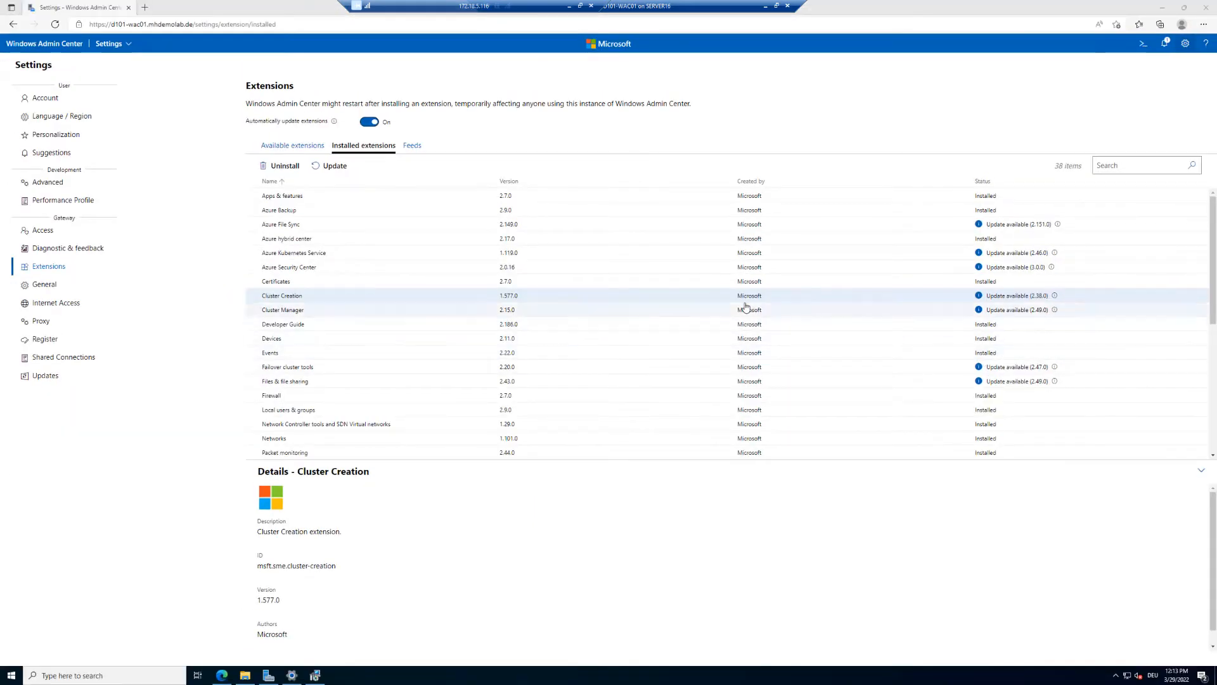
pyautogui.click(334, 166)
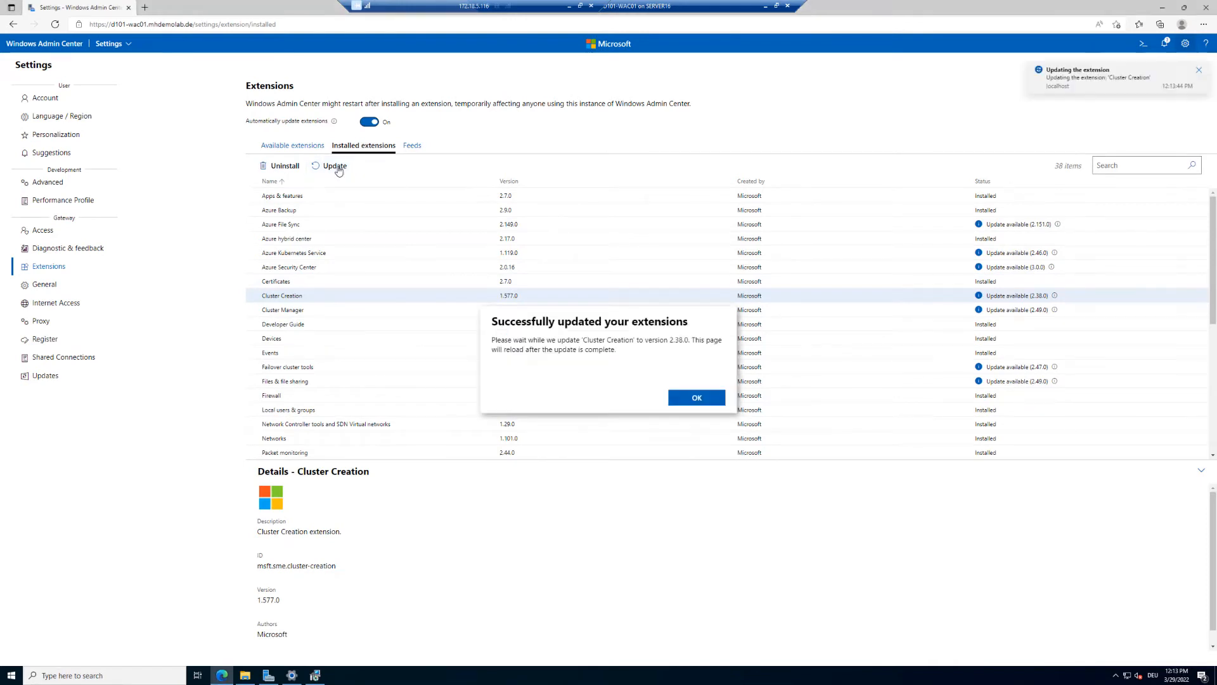
pyautogui.click(721, 406)
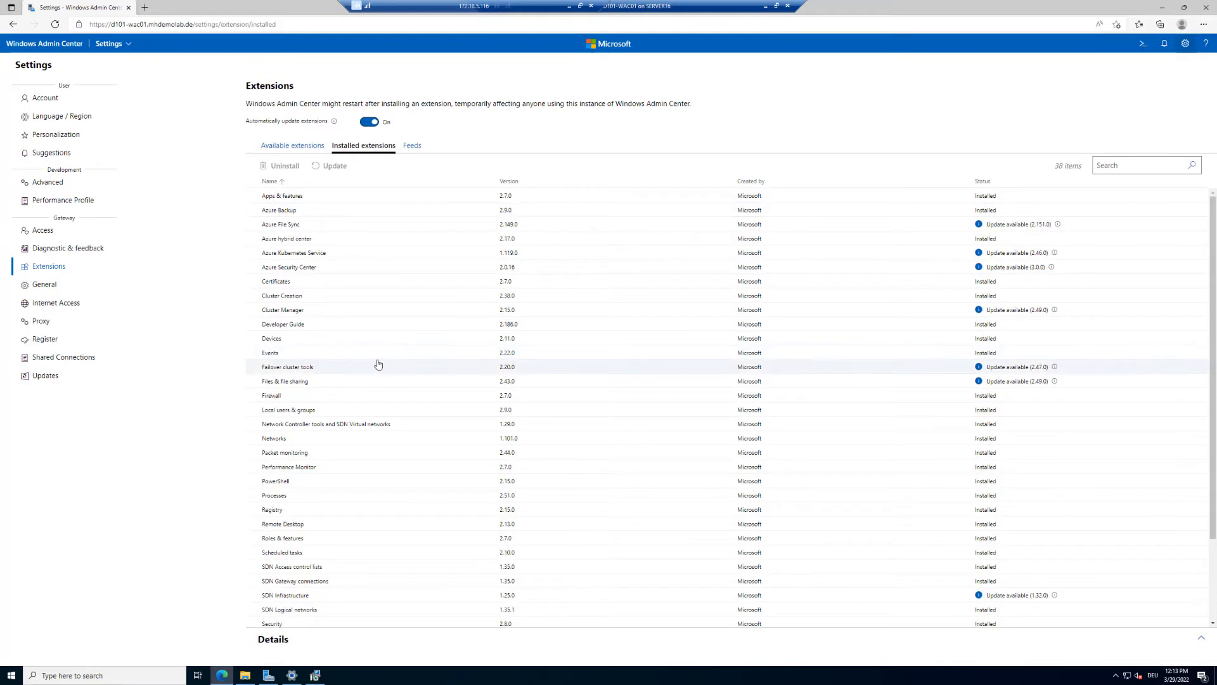
# Step: Update the installed Cluster Manager extension to version 2.49.0 and the Failover cluster tools extension to version 2.47.0
pyautogui.click(352, 315)
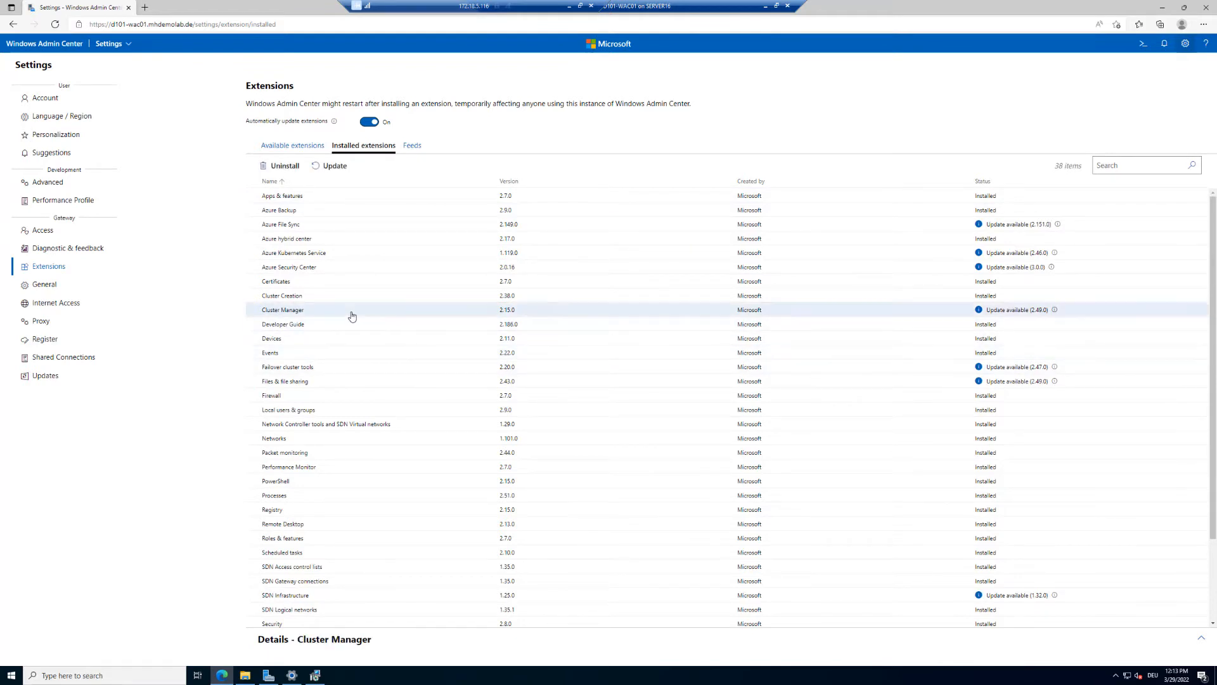
pyautogui.click(333, 167)
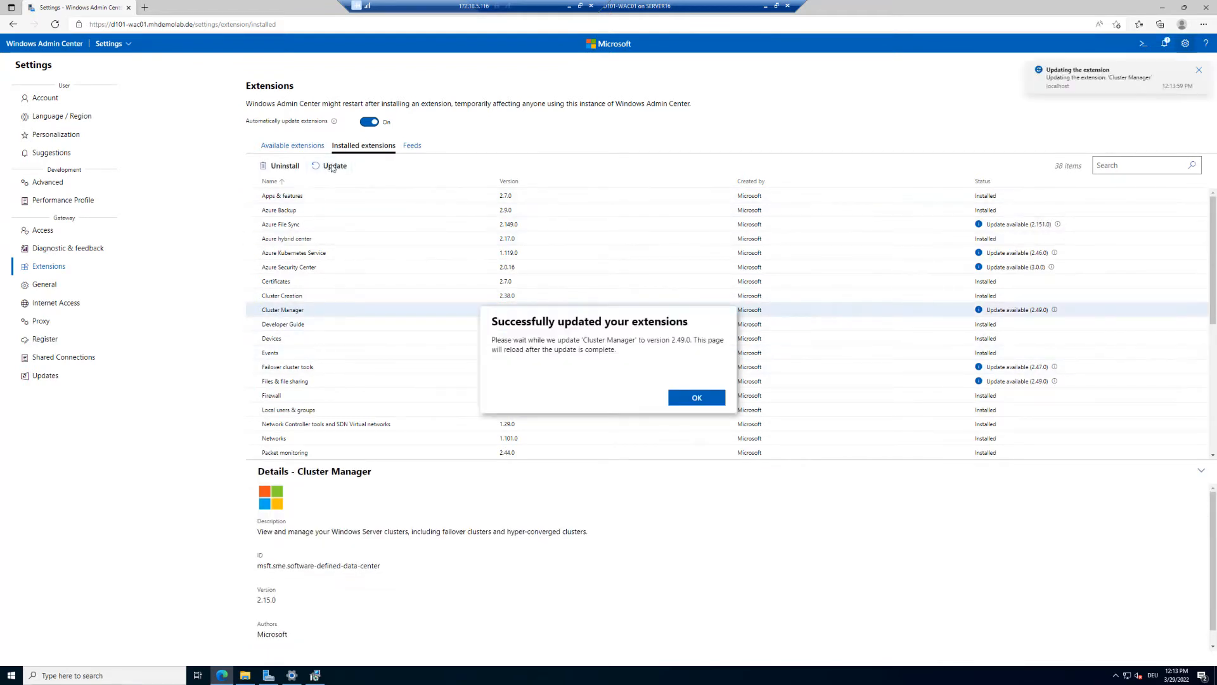
pyautogui.click(709, 401)
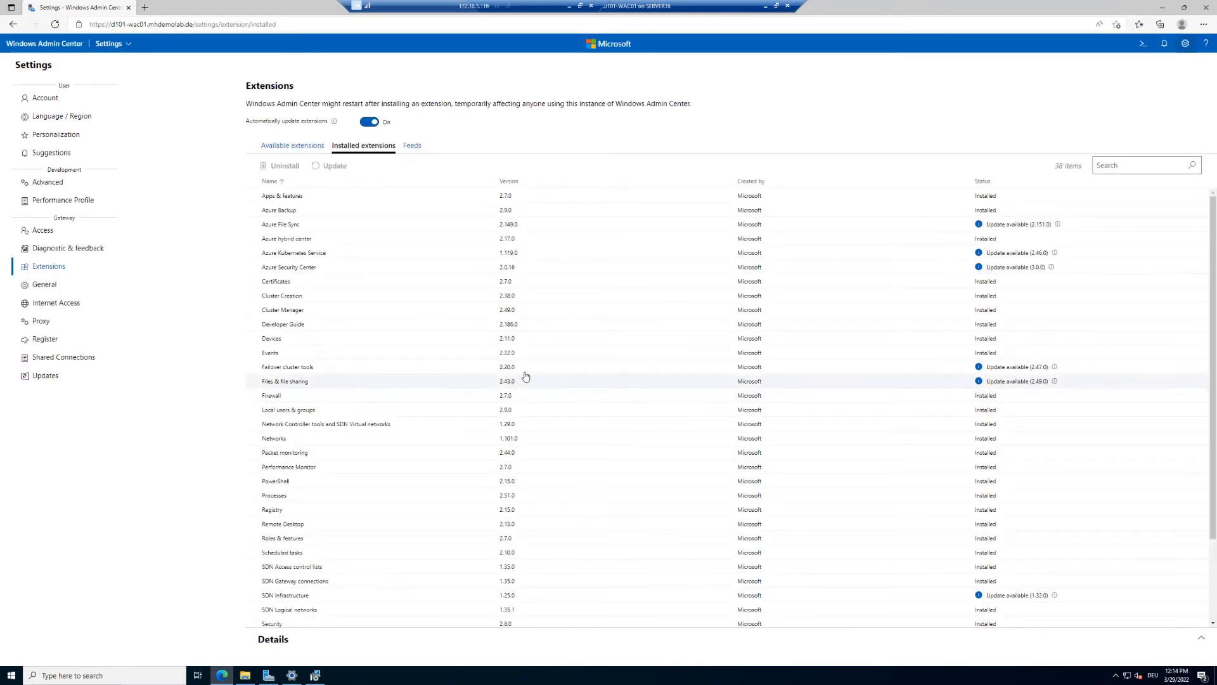
pyautogui.click(459, 370)
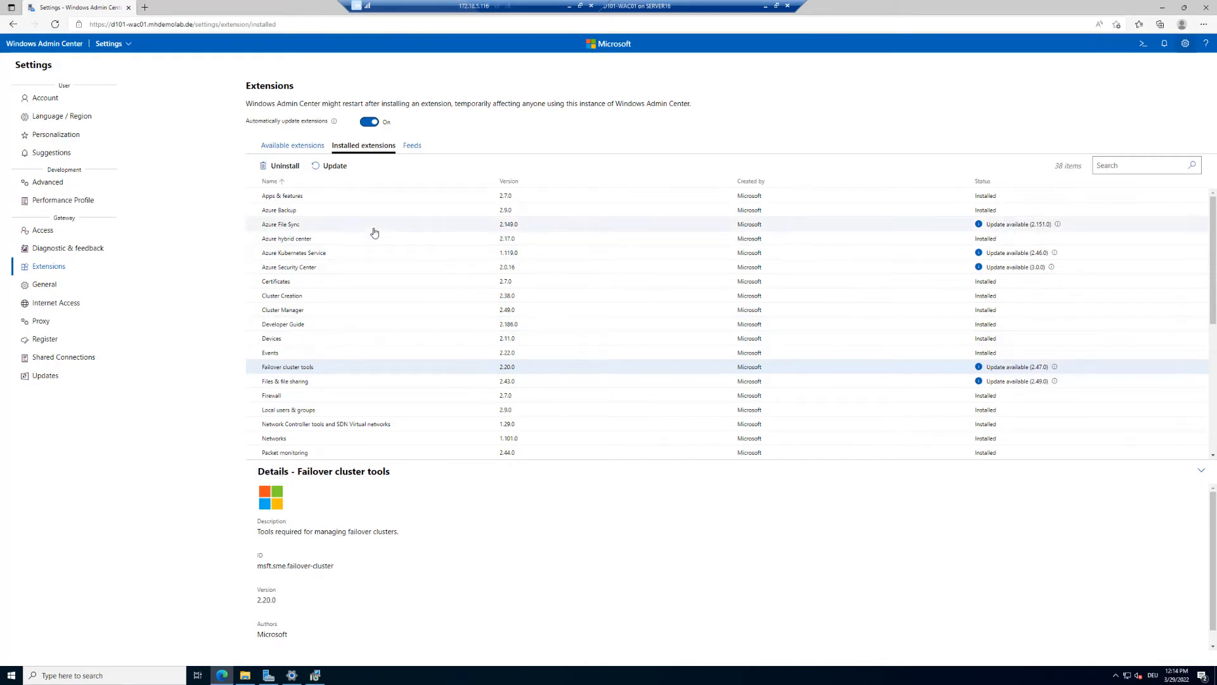
pyautogui.click(328, 168)
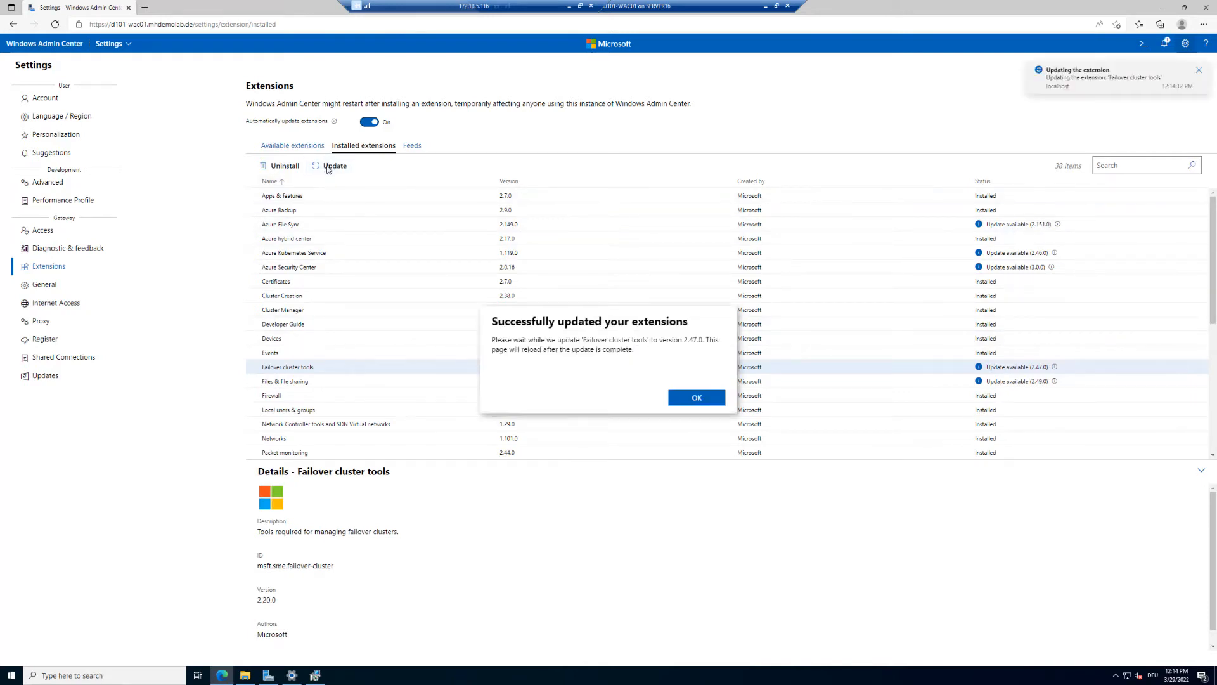
pyautogui.click(696, 400)
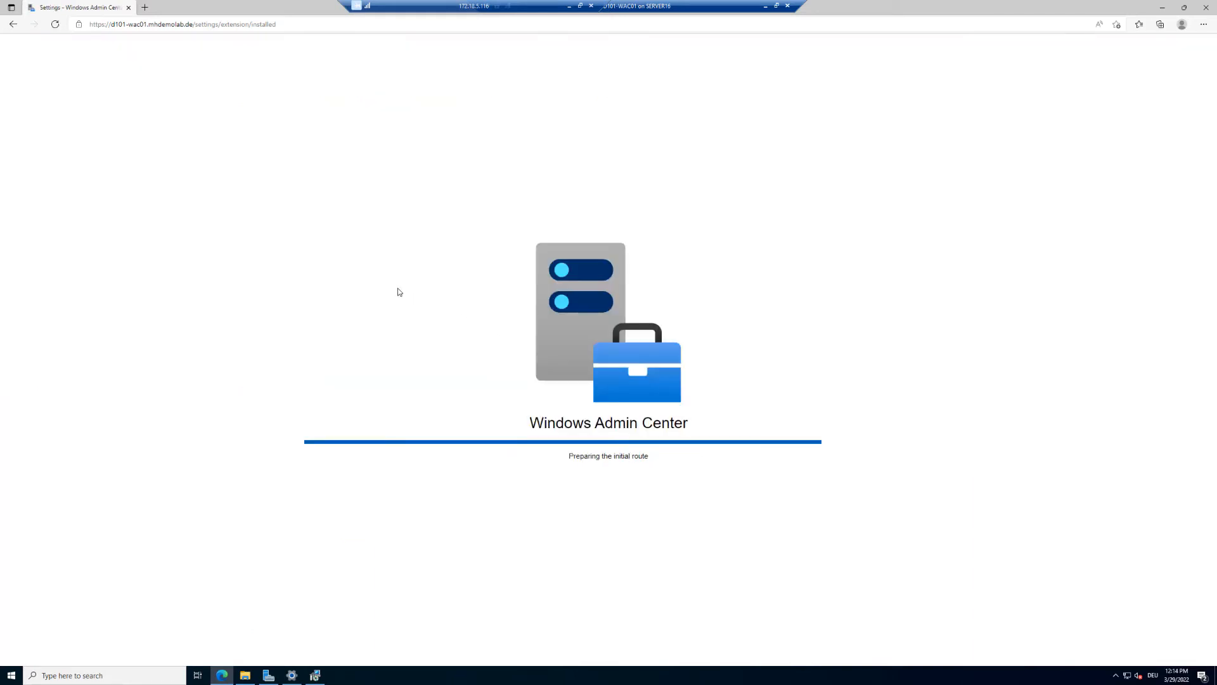
# Step: Update the installed Virtual machines and switches extension to version 2.60.0
pyautogui.scroll(-5, 429, 337)
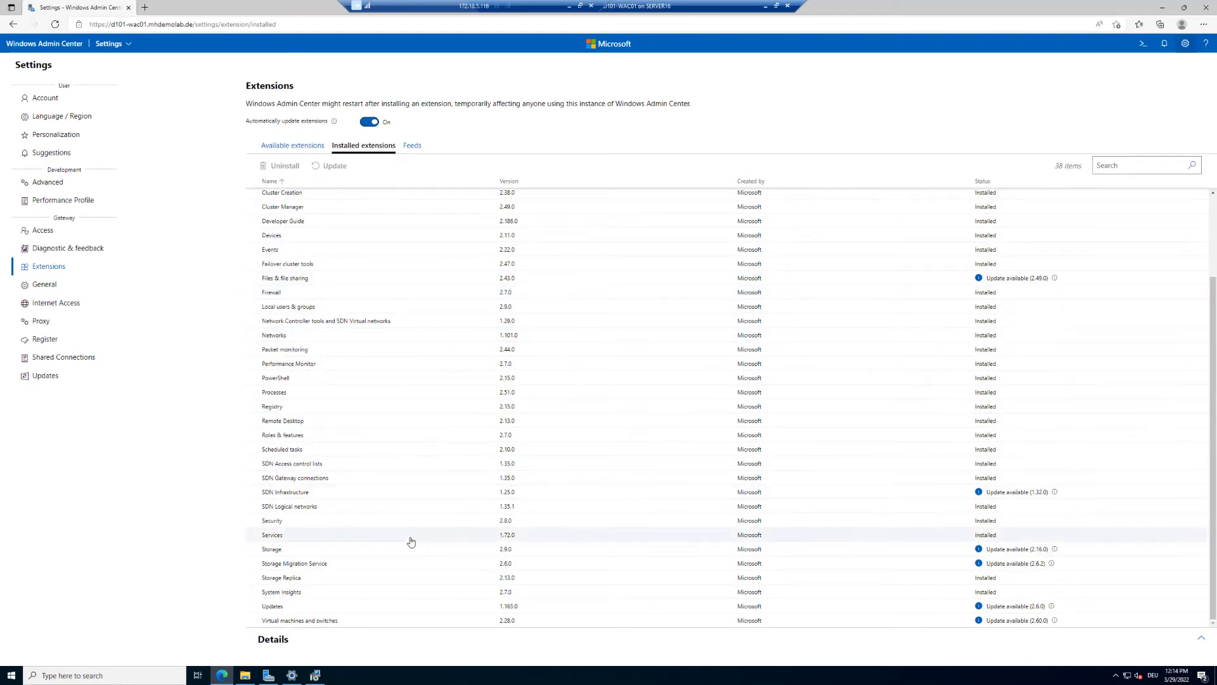
pyautogui.click(383, 625)
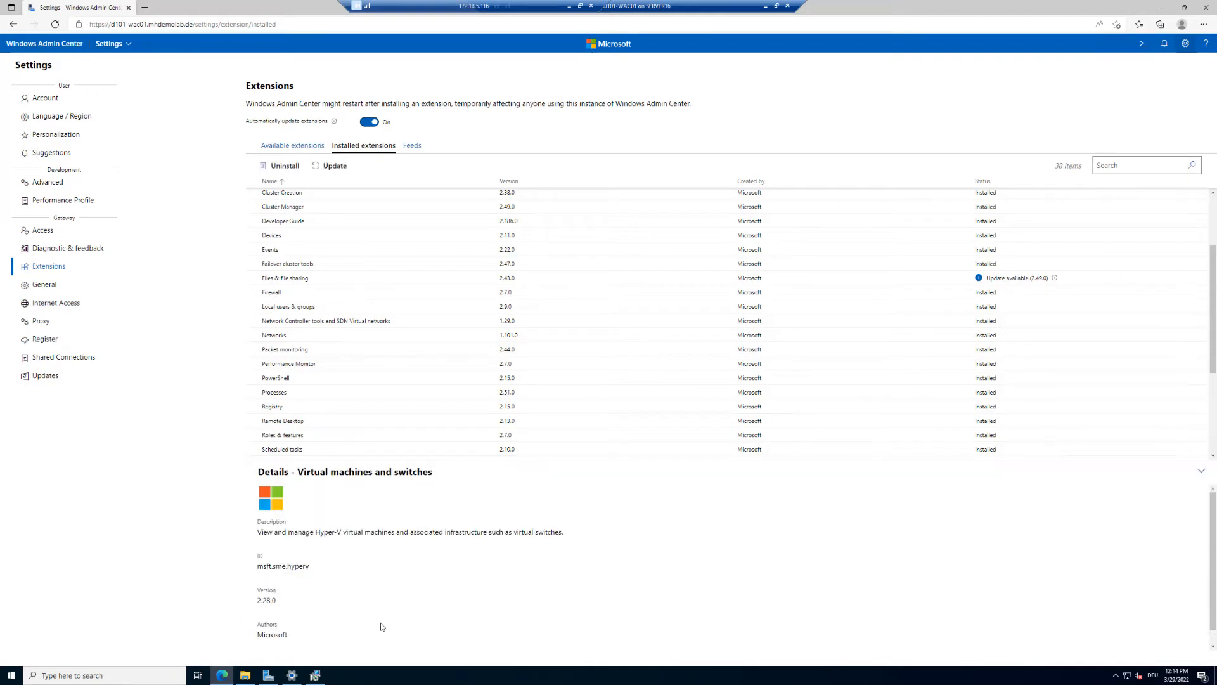
pyautogui.click(330, 167)
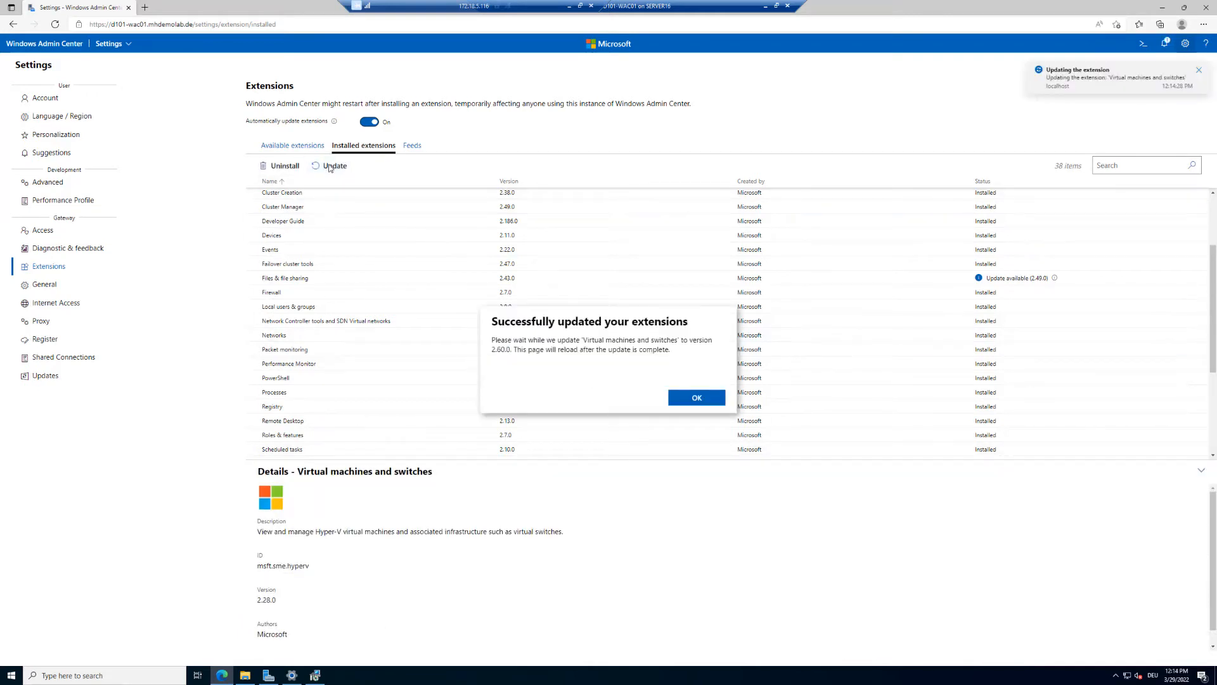
pyautogui.click(696, 399)
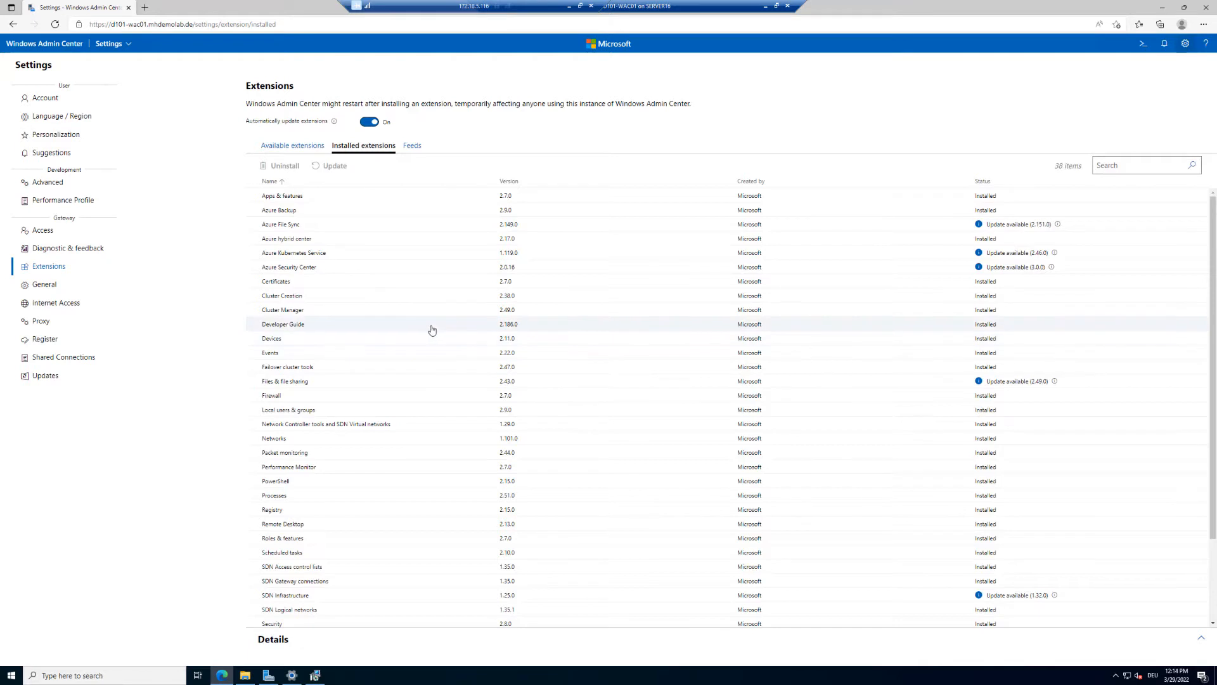
# Step: Update the installed Azure Kubernetes Service extension to version 2.46.0 and the Azure Security Center extension to version 3.0.0
pyautogui.click(383, 255)
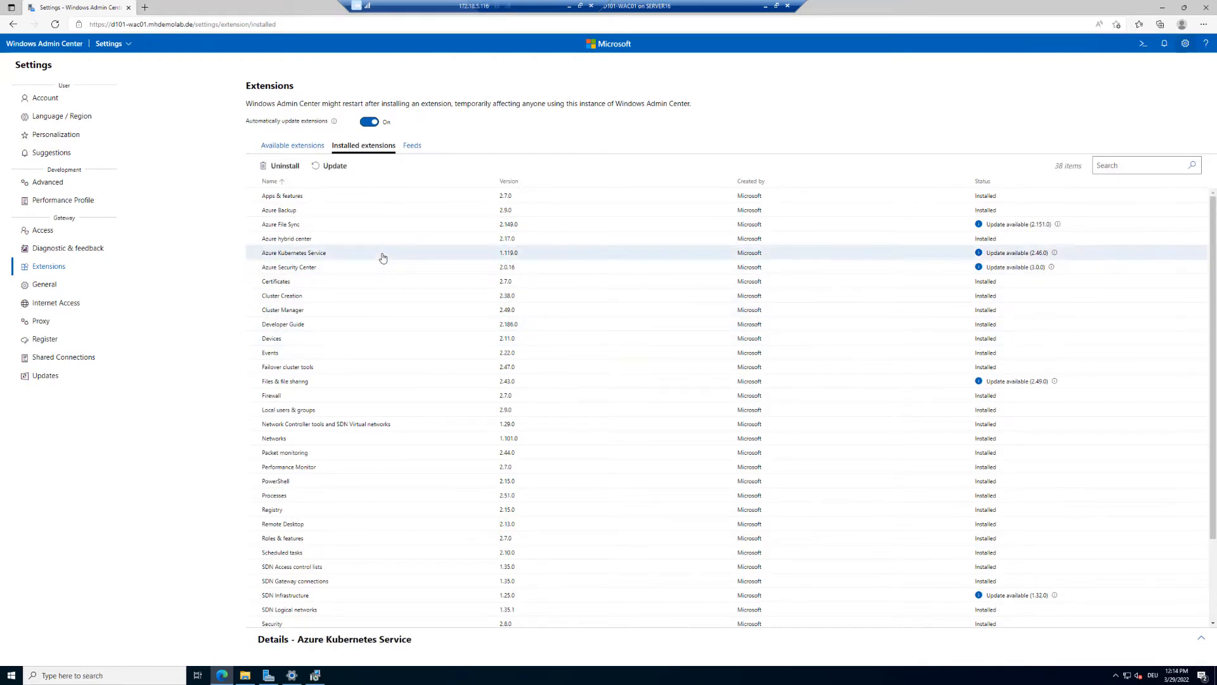
pyautogui.click(336, 166)
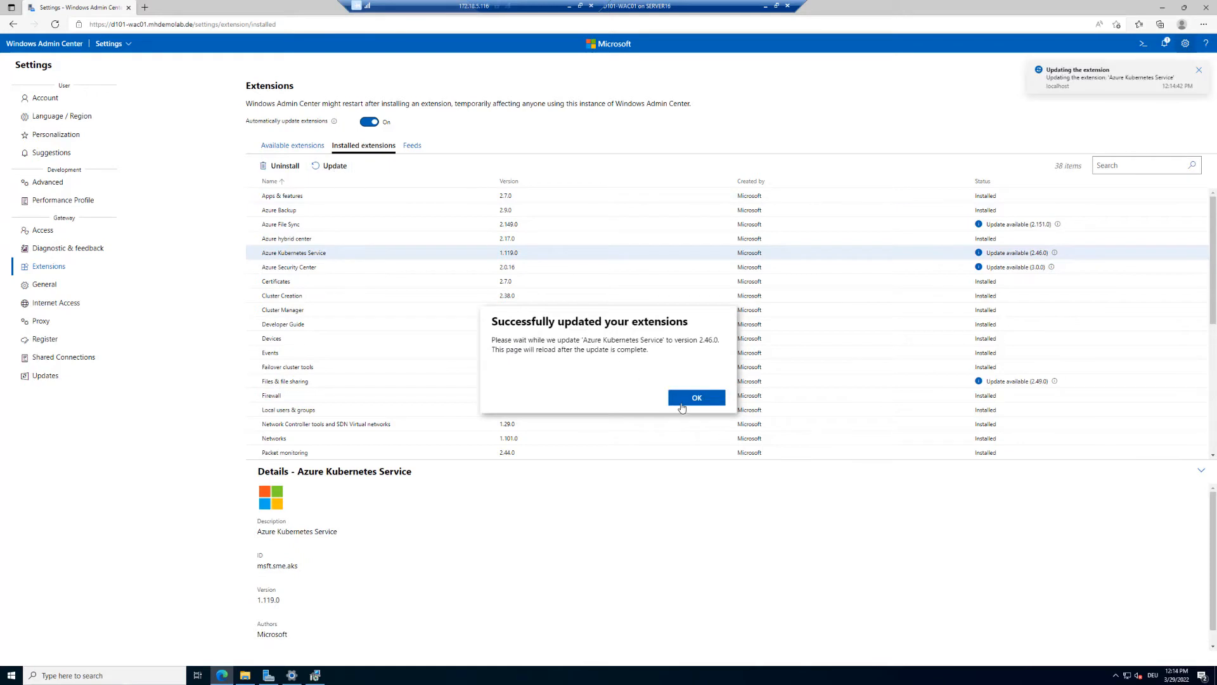
pyautogui.click(683, 404)
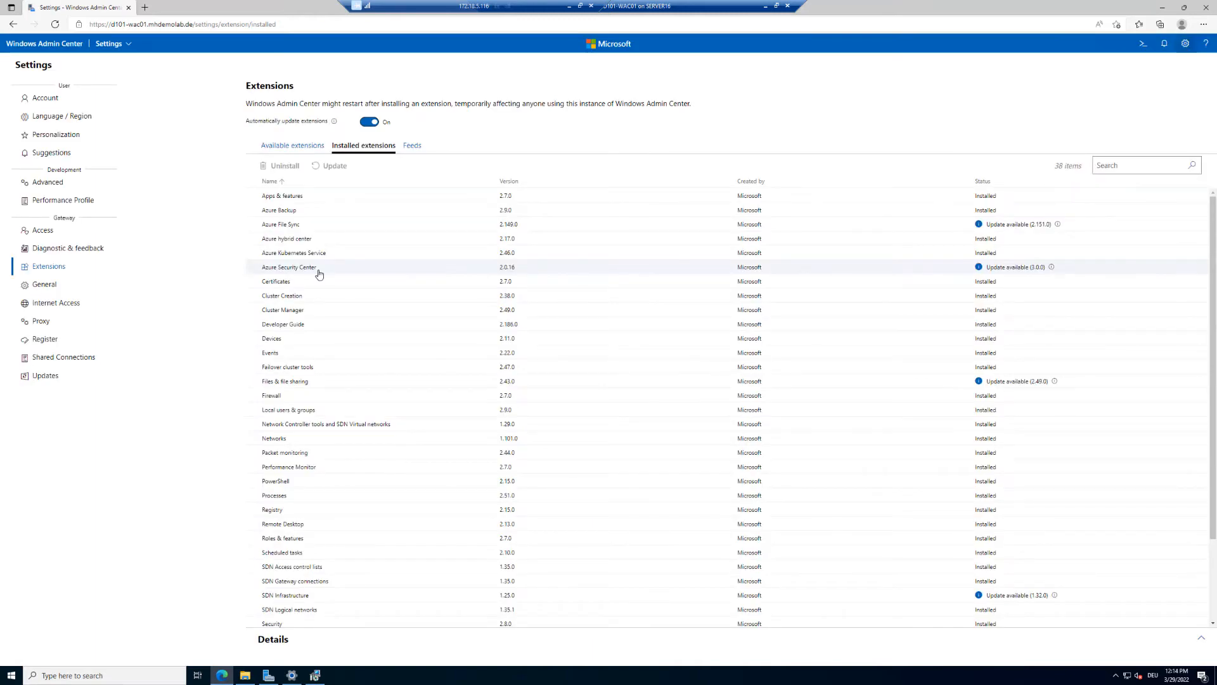
pyautogui.click(329, 272)
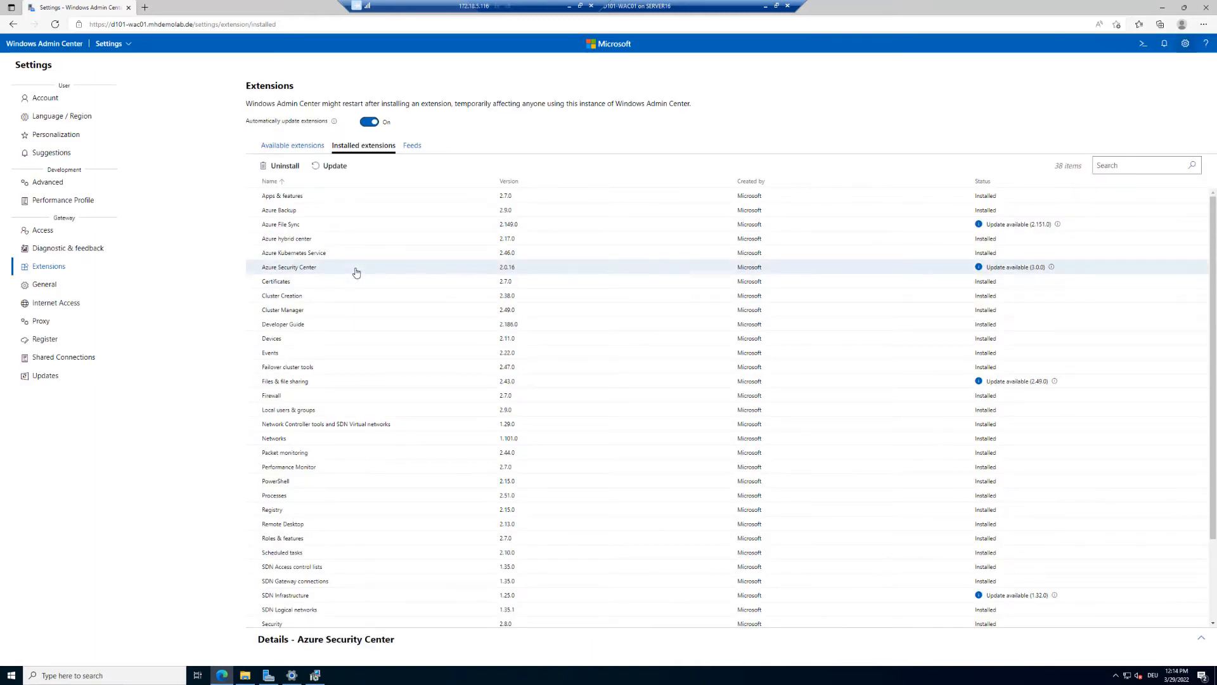
pyautogui.click(336, 167)
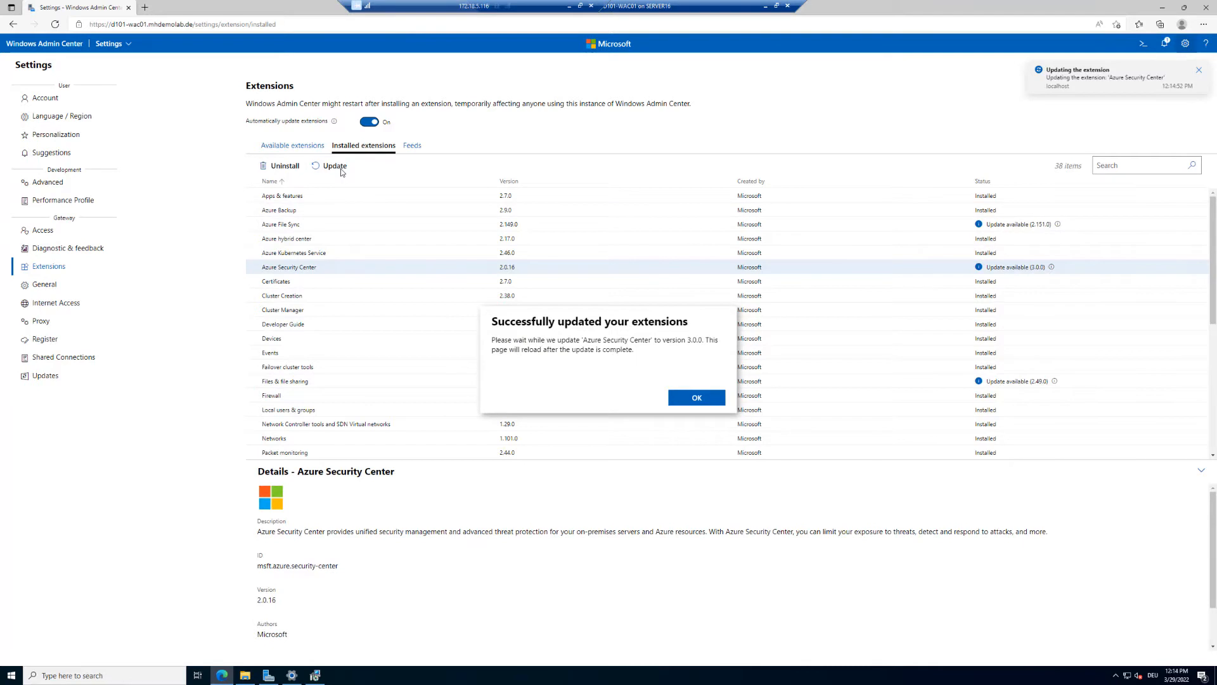
pyautogui.click(698, 398)
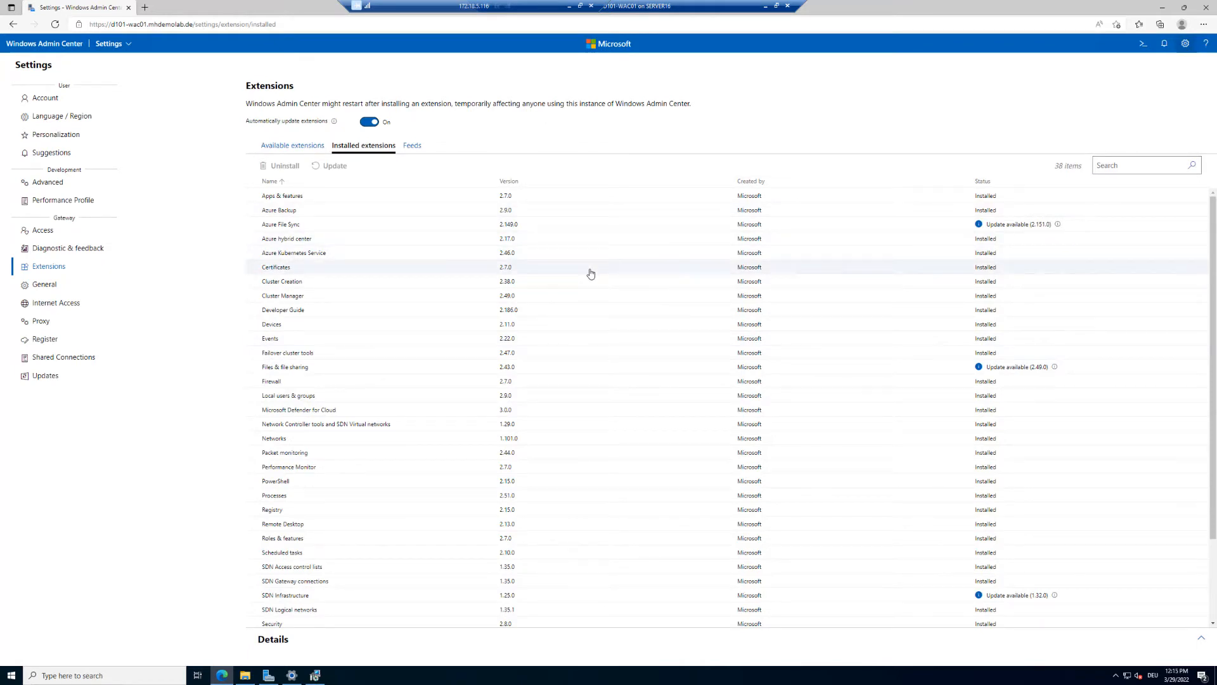
# Step: Update the installed SDN Infrastructure extension to version 1.32.0 and the Updates extension to version 2.6.0
pyautogui.scroll(-1, 590, 273)
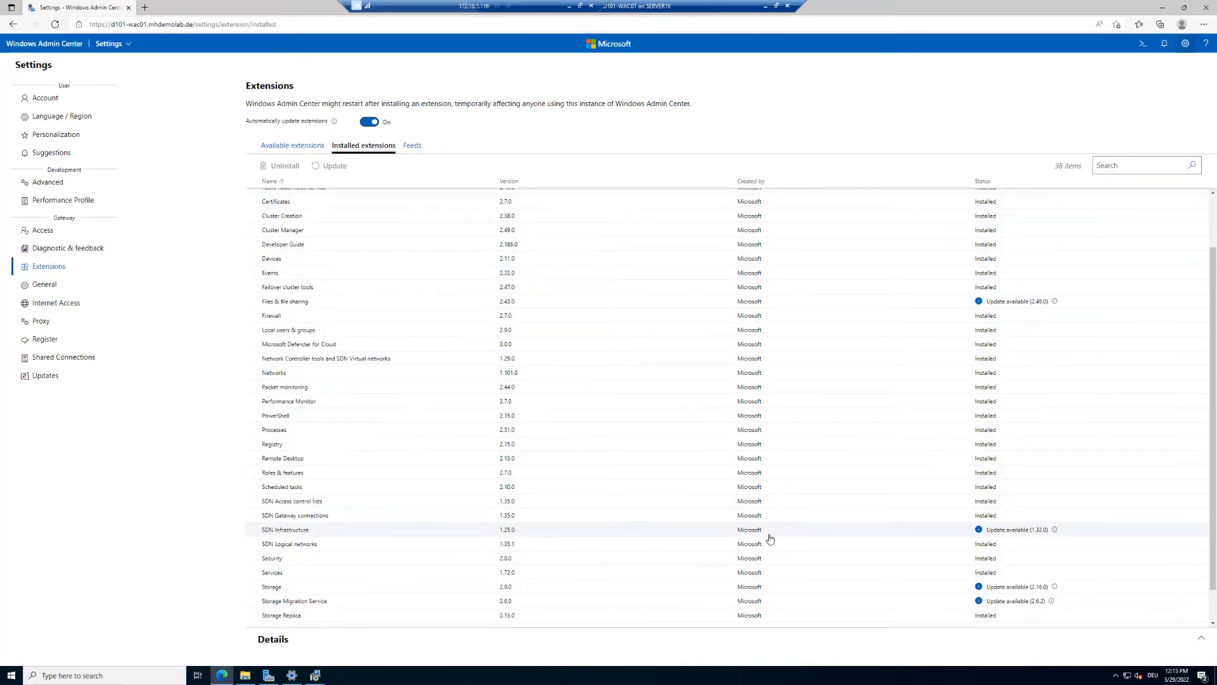
pyautogui.click(654, 536)
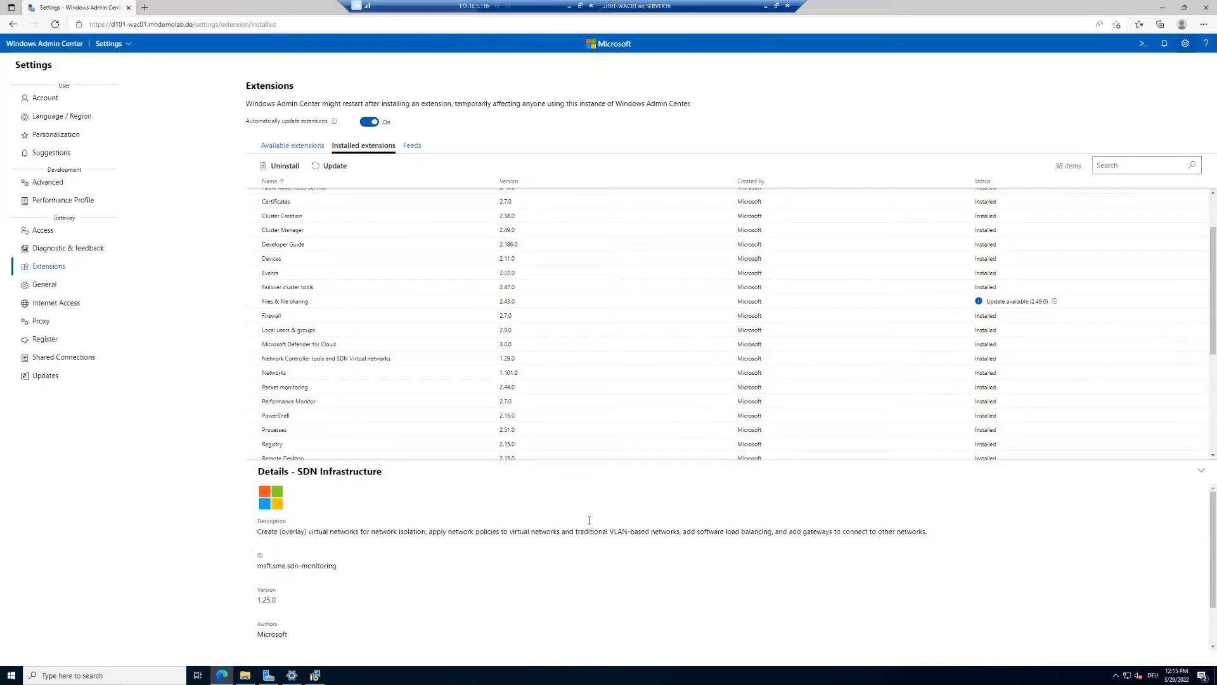
pyautogui.click(337, 167)
pyautogui.click(711, 400)
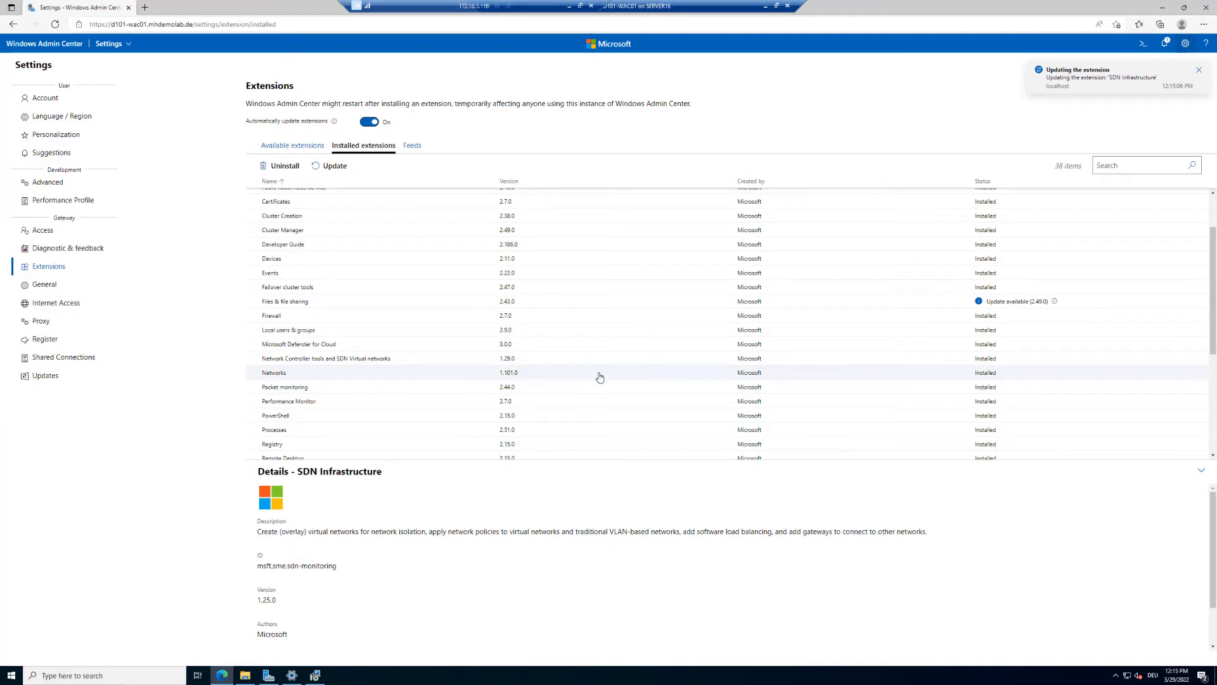
pyautogui.scroll(-5, 466, 362)
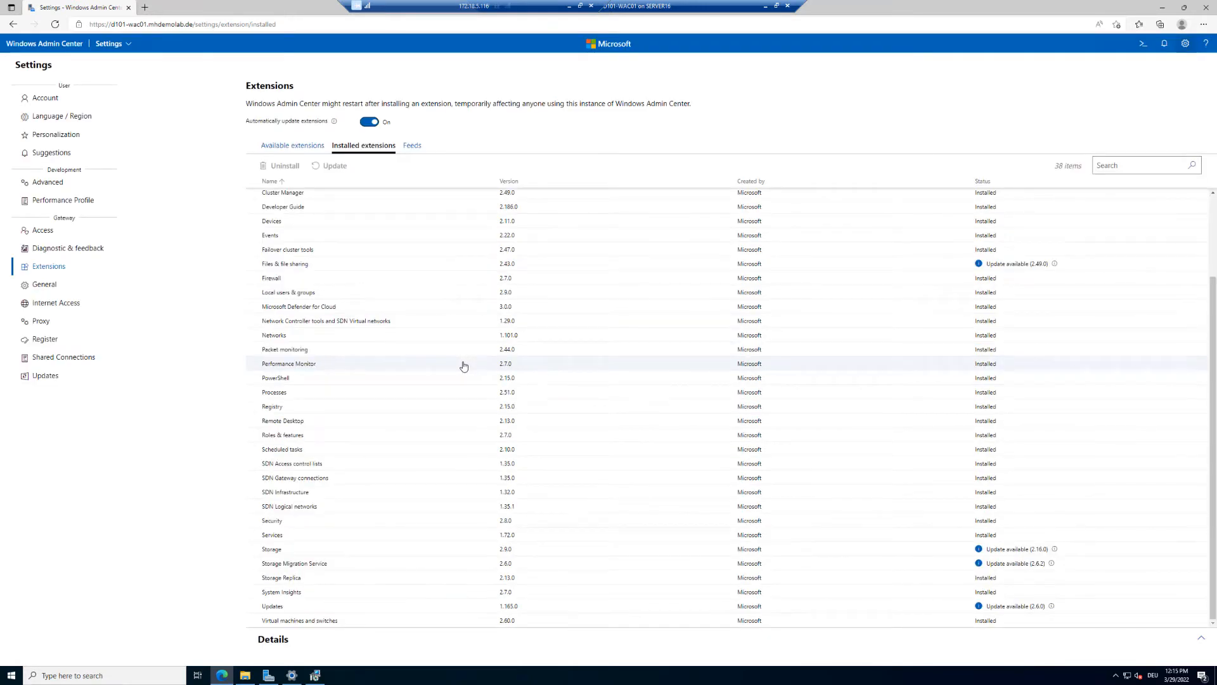
pyautogui.click(480, 607)
pyautogui.click(327, 166)
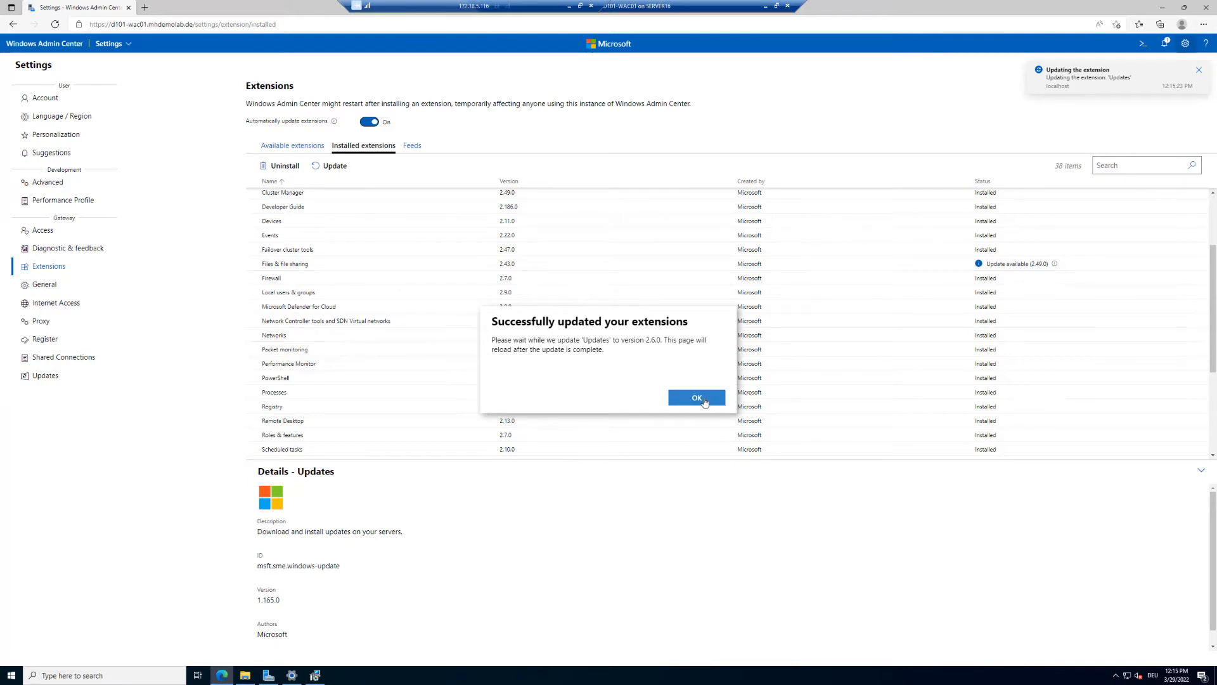
pyautogui.click(697, 397)
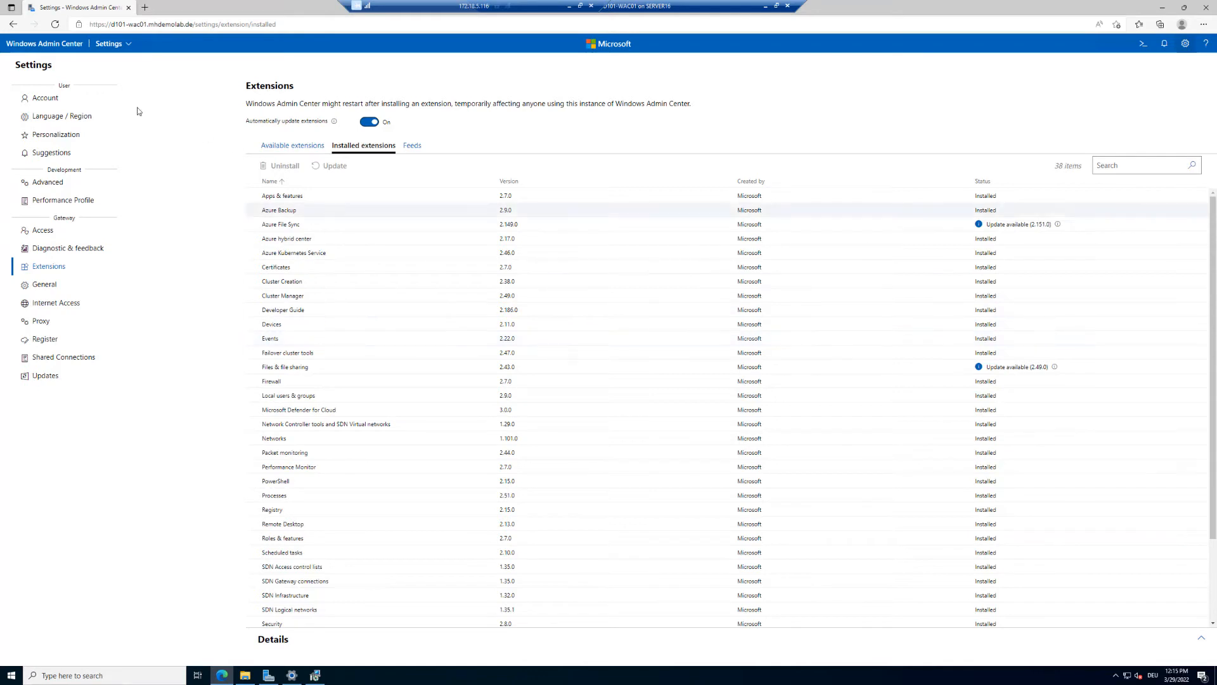
# Step: Return to the list of all connections and begin creating a new server cluster
pyautogui.click(52, 47)
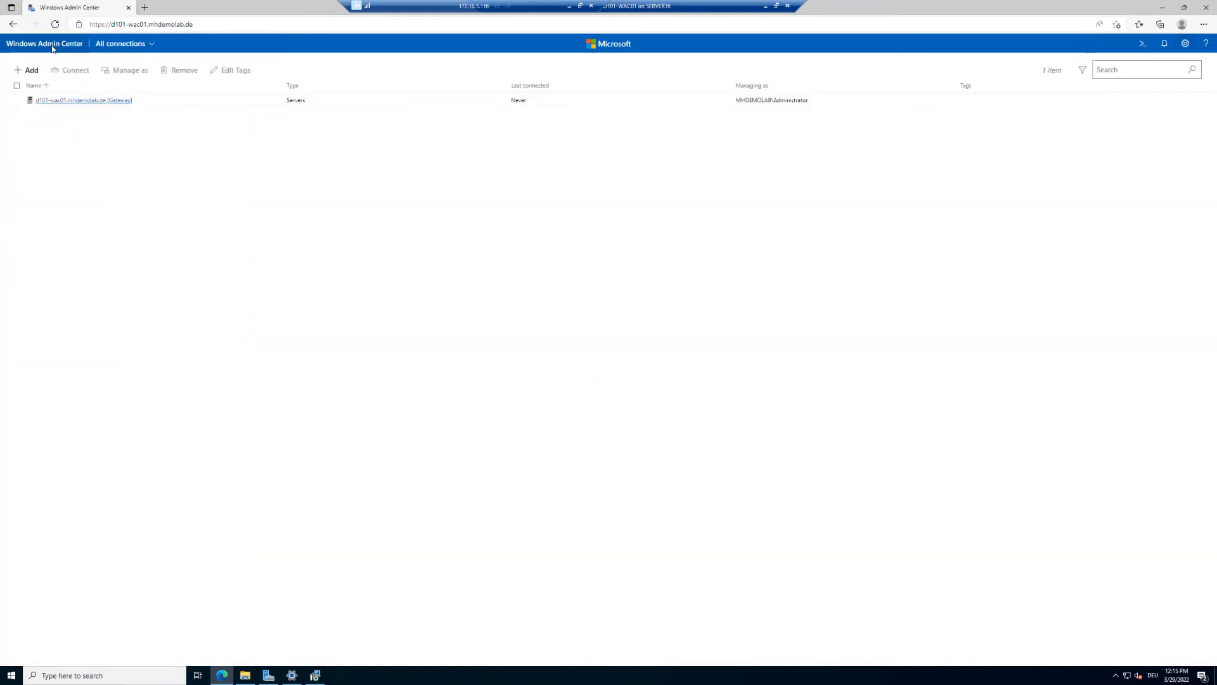
pyautogui.click(28, 69)
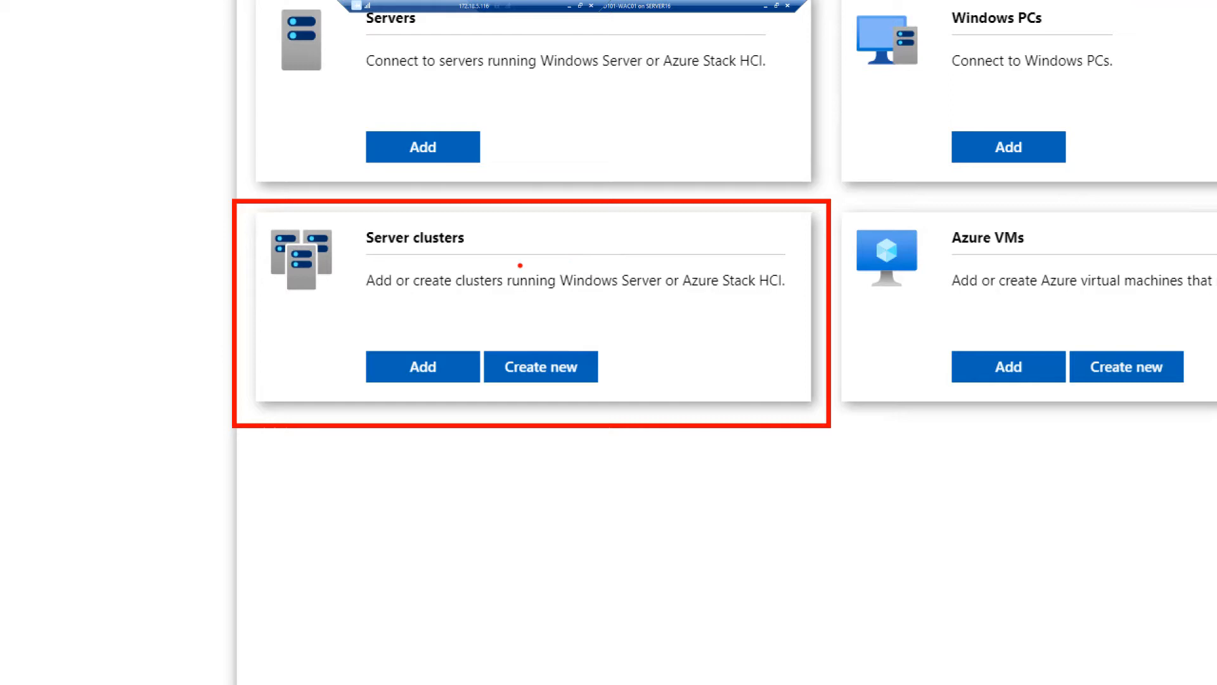
pyautogui.moveTo(413, 260)
pyautogui.mouseDown()
pyautogui.moveTo(470, 283)
pyautogui.moveTo(586, 294)
pyautogui.moveTo(801, 297)
pyautogui.mouseUp()
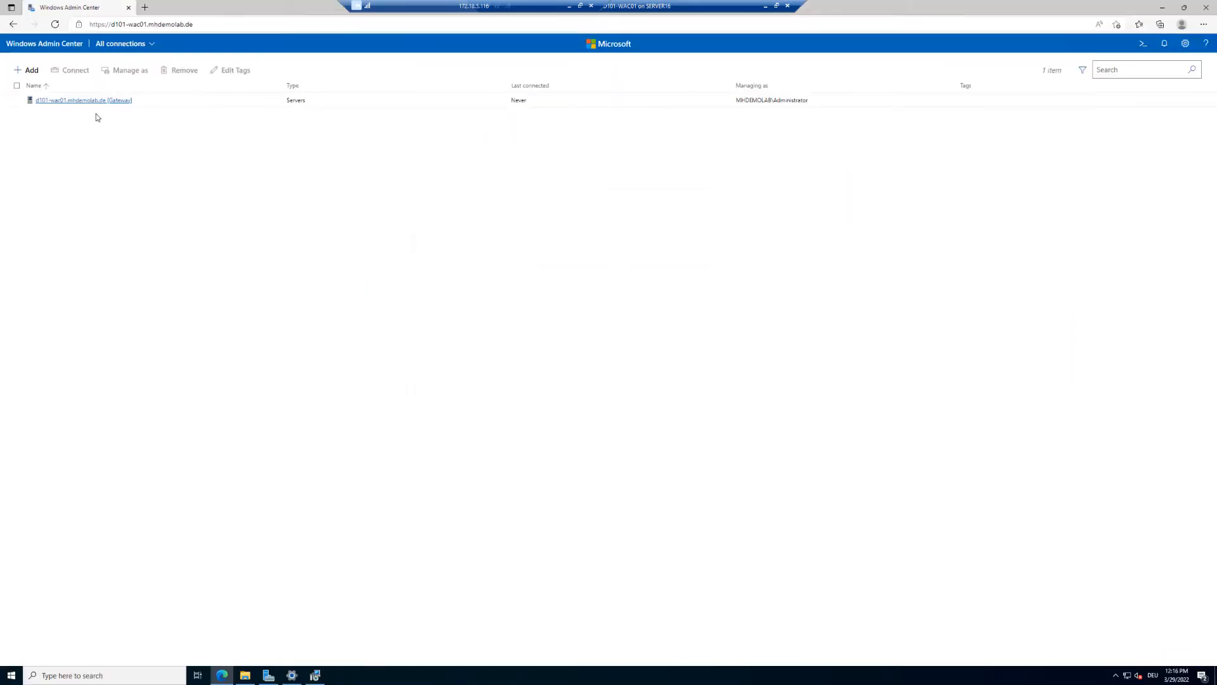
pyautogui.click(29, 70)
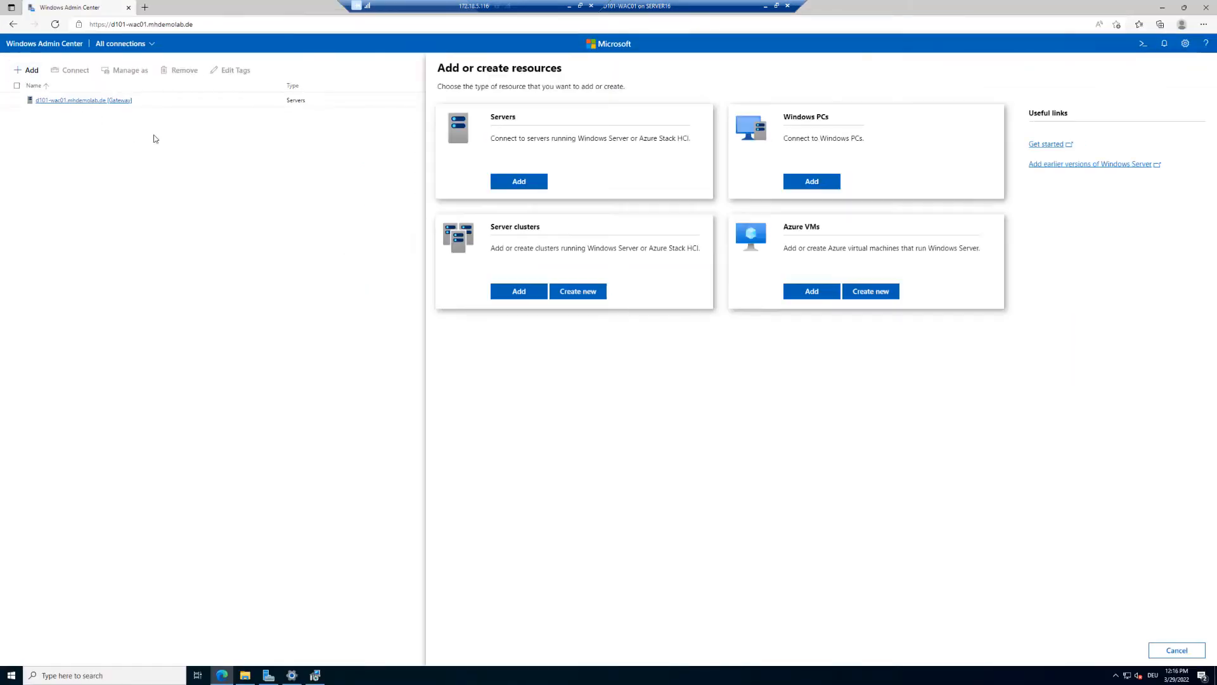
pyautogui.click(586, 293)
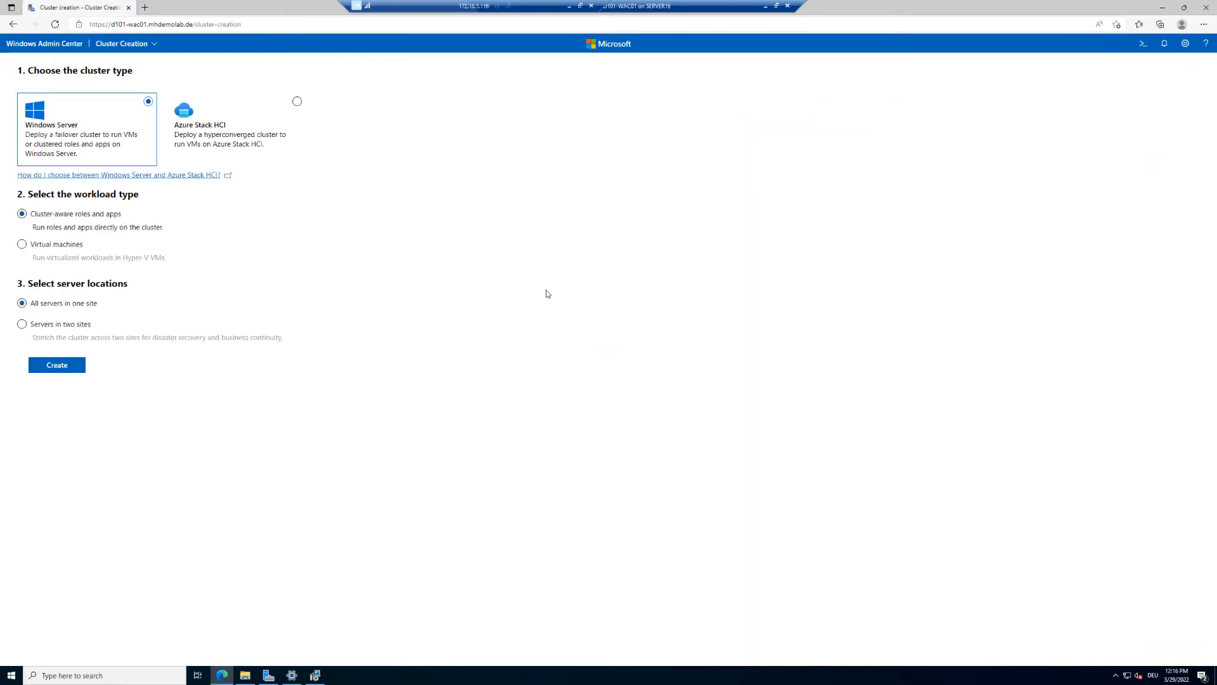
# Step: Choose Azure Stack HCI as the cluster type with all servers in one site and launch the cluster deployment wizard
pyautogui.click(296, 102)
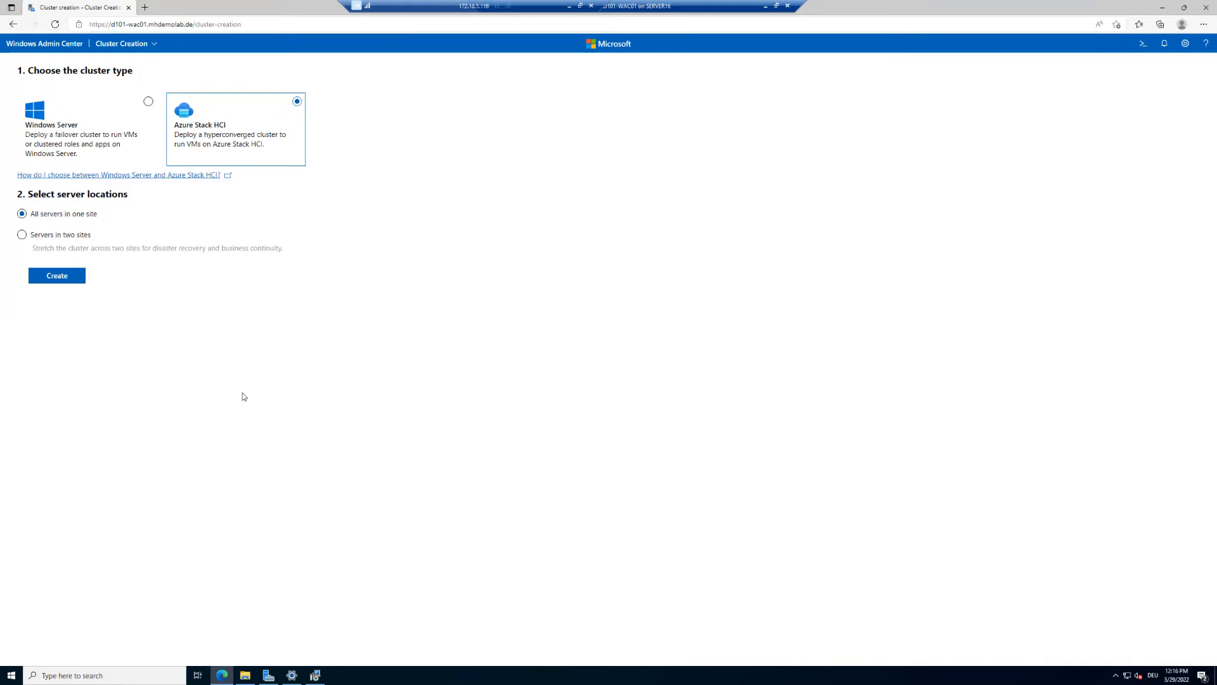
pyautogui.hotkey('ctrl', '1')
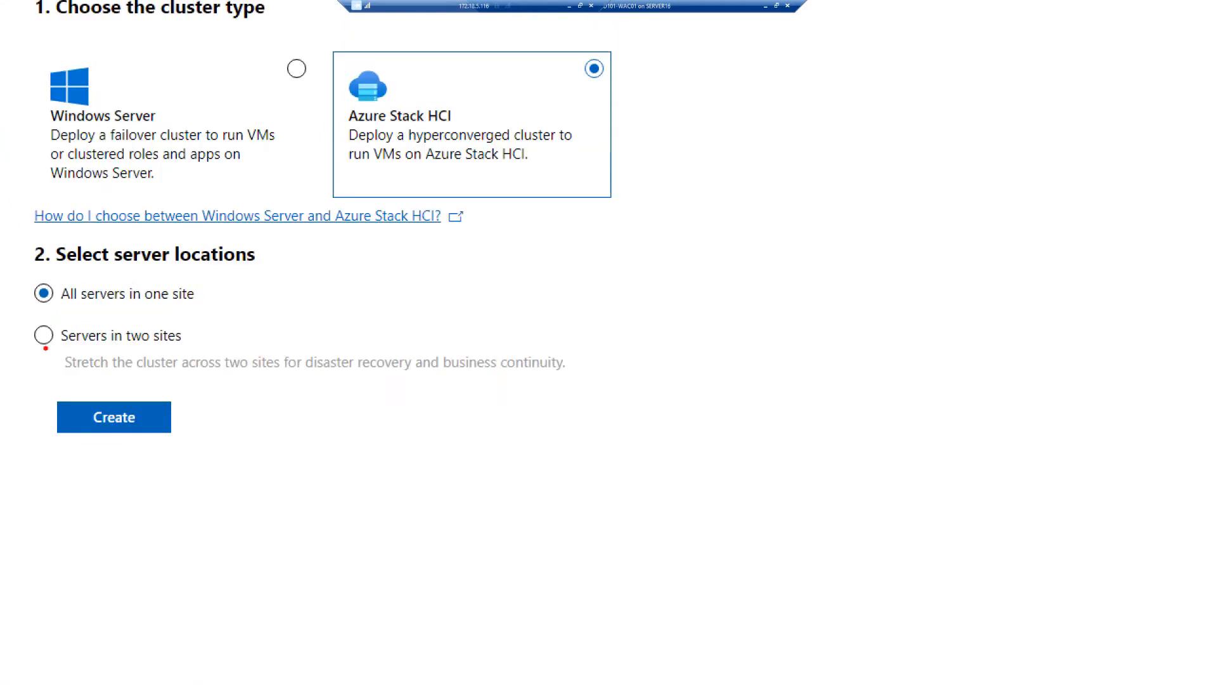
pyautogui.moveTo(47, 350); pyautogui.dragTo(70, 353)
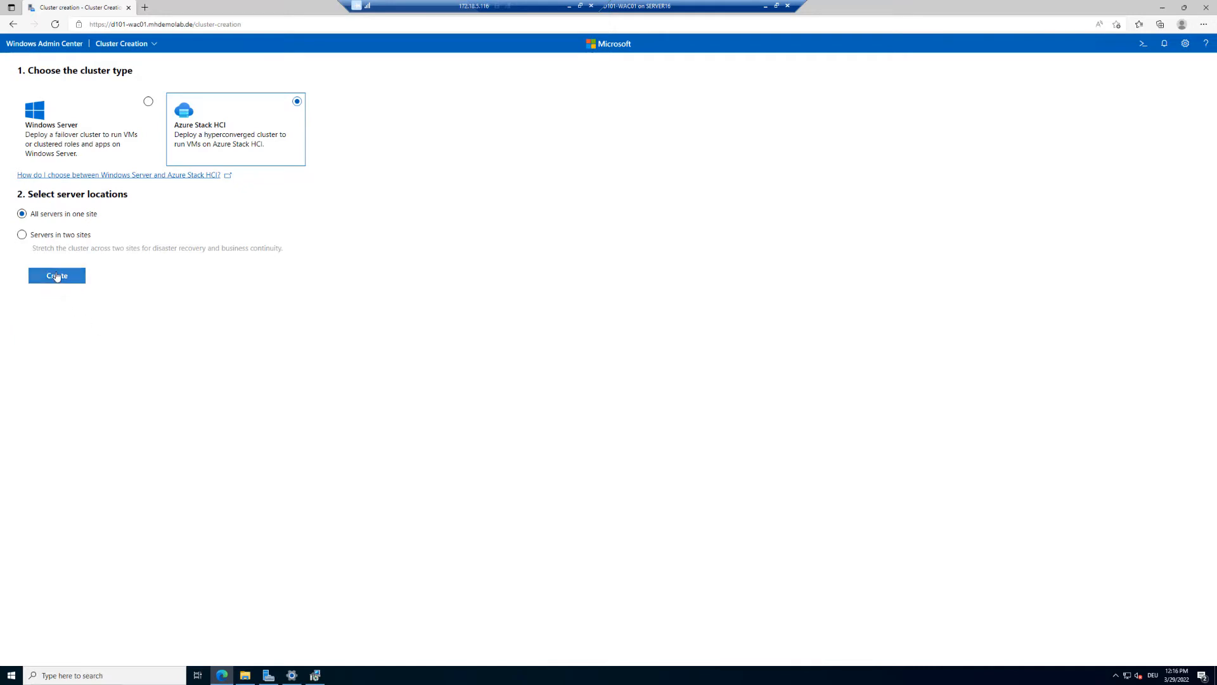
pyautogui.click(57, 277)
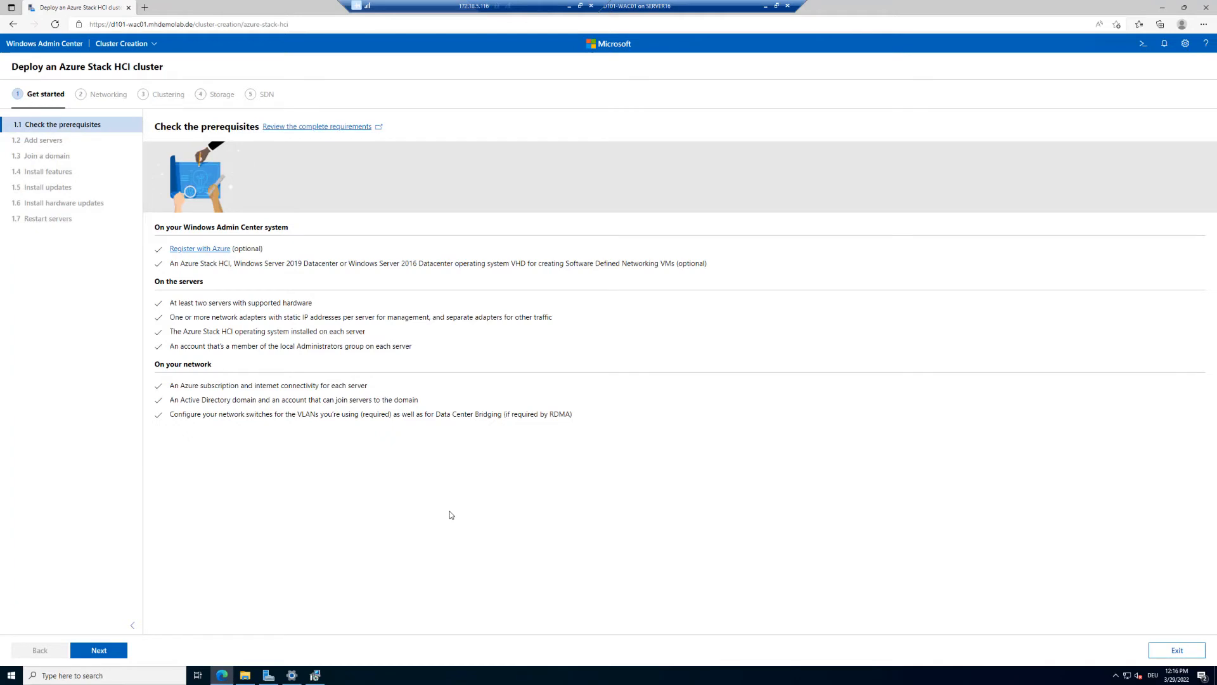
# Step: Examine the Get started substeps and the Networking, Clustering, Storage and SDN stages of the Azure Stack HCI deployment wizard
pyautogui.hotkey('ctrl', '1')
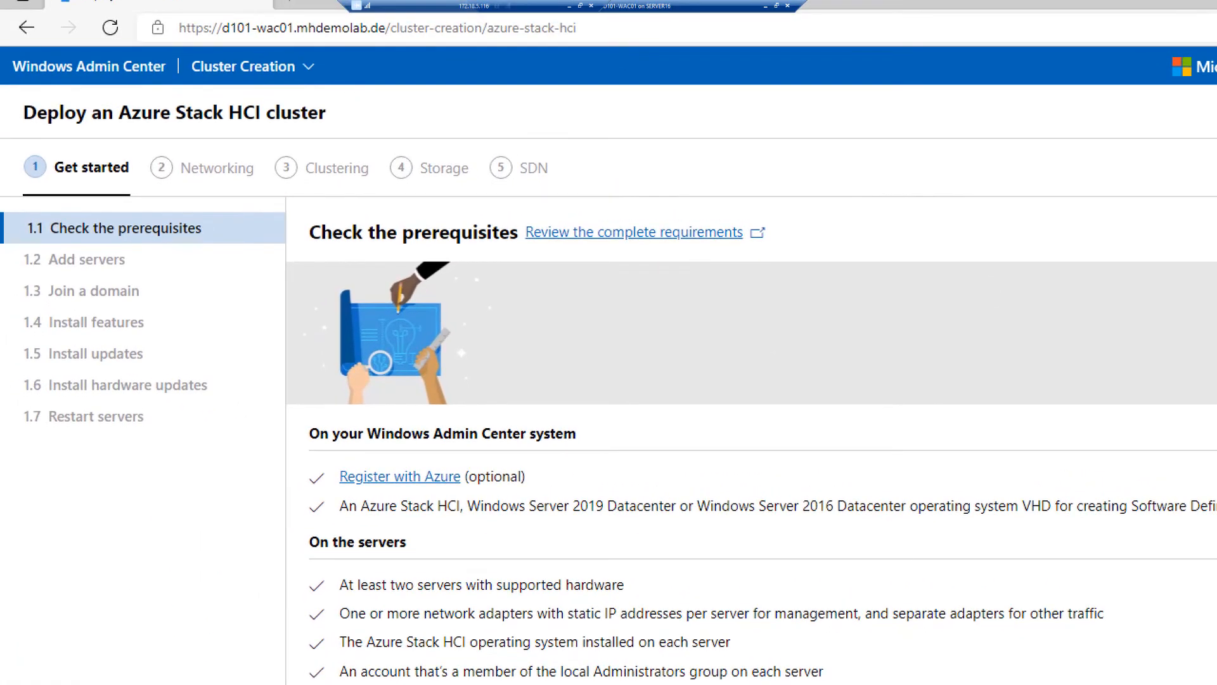
pyautogui.moveTo(9, 142); pyautogui.dragTo(144, 187)
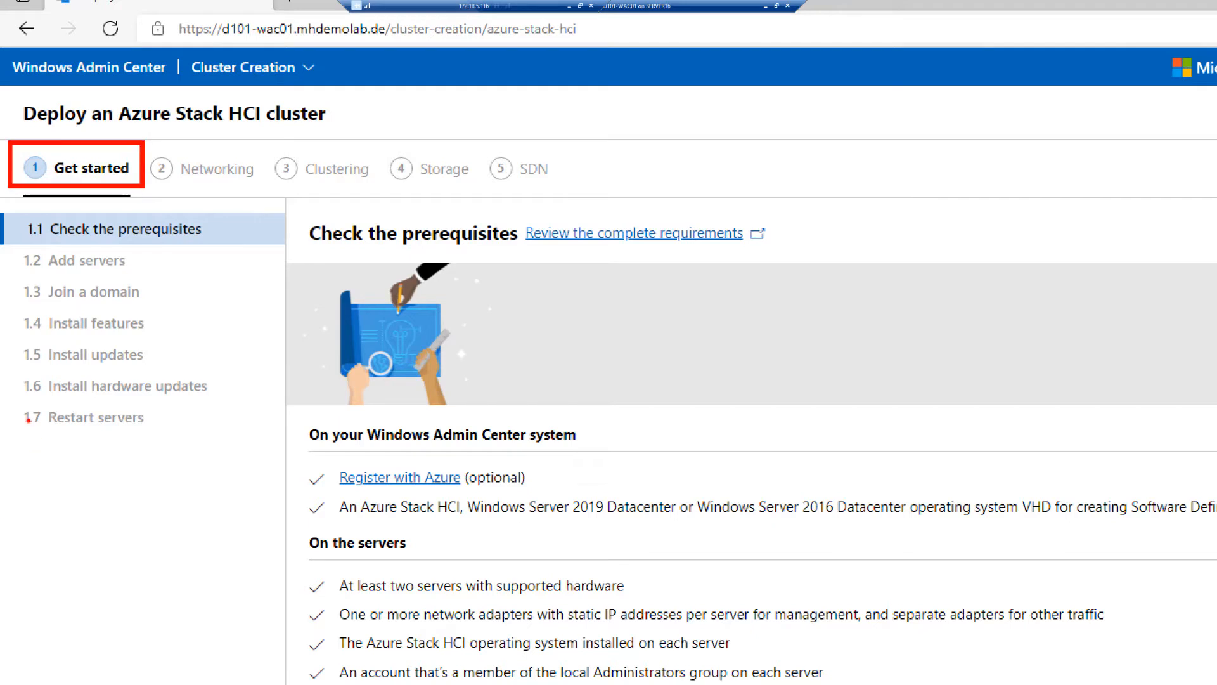
pyautogui.moveTo(10, 428)
pyautogui.mouseDown()
pyautogui.moveTo(23, 206)
pyautogui.moveTo(9, 212)
pyautogui.mouseUp()
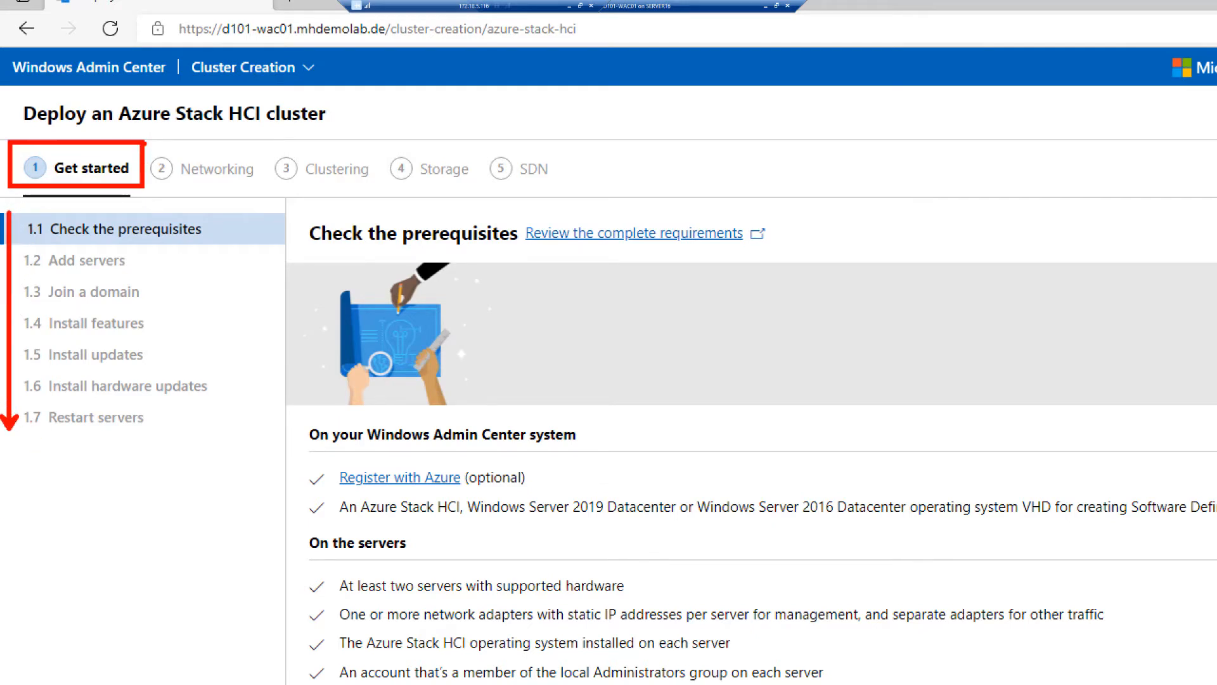
pyautogui.moveTo(146, 139)
pyautogui.mouseDown()
pyautogui.moveTo(160, 162)
pyautogui.moveTo(262, 191)
pyautogui.mouseUp()
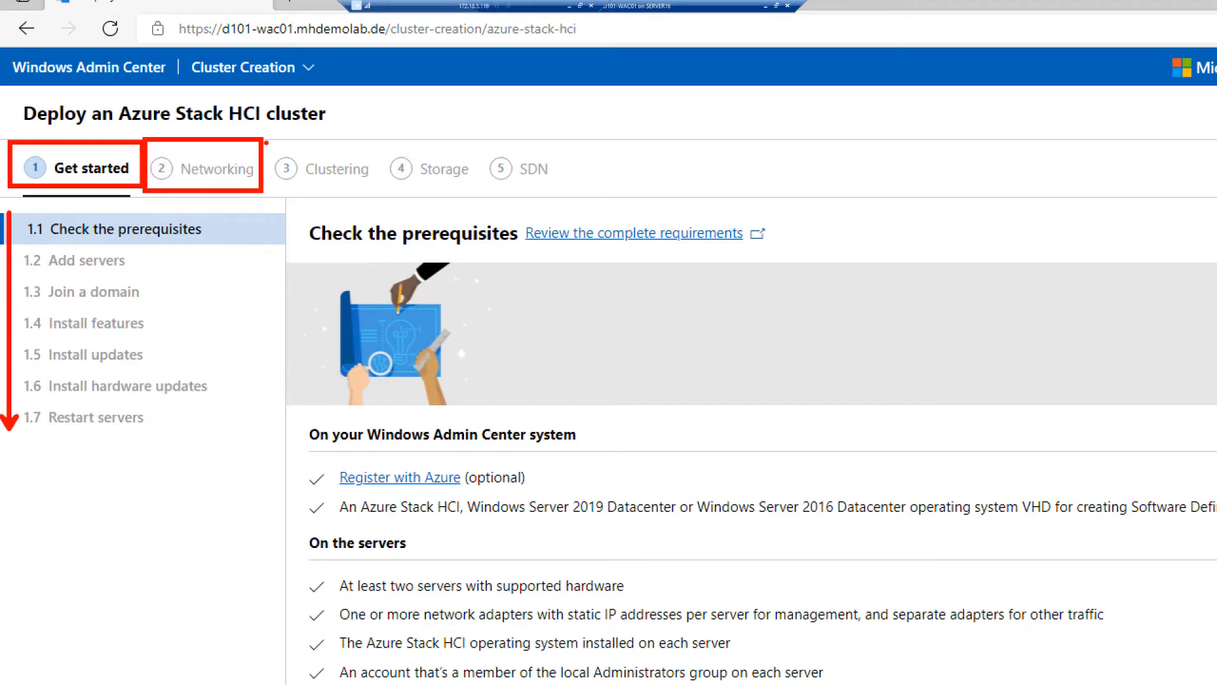
pyautogui.moveTo(264, 140)
pyautogui.mouseDown()
pyautogui.moveTo(326, 194)
pyautogui.moveTo(384, 192)
pyautogui.mouseUp()
pyautogui.moveTo(387, 136)
pyautogui.mouseDown()
pyautogui.moveTo(407, 182)
pyautogui.moveTo(476, 193)
pyautogui.mouseUp()
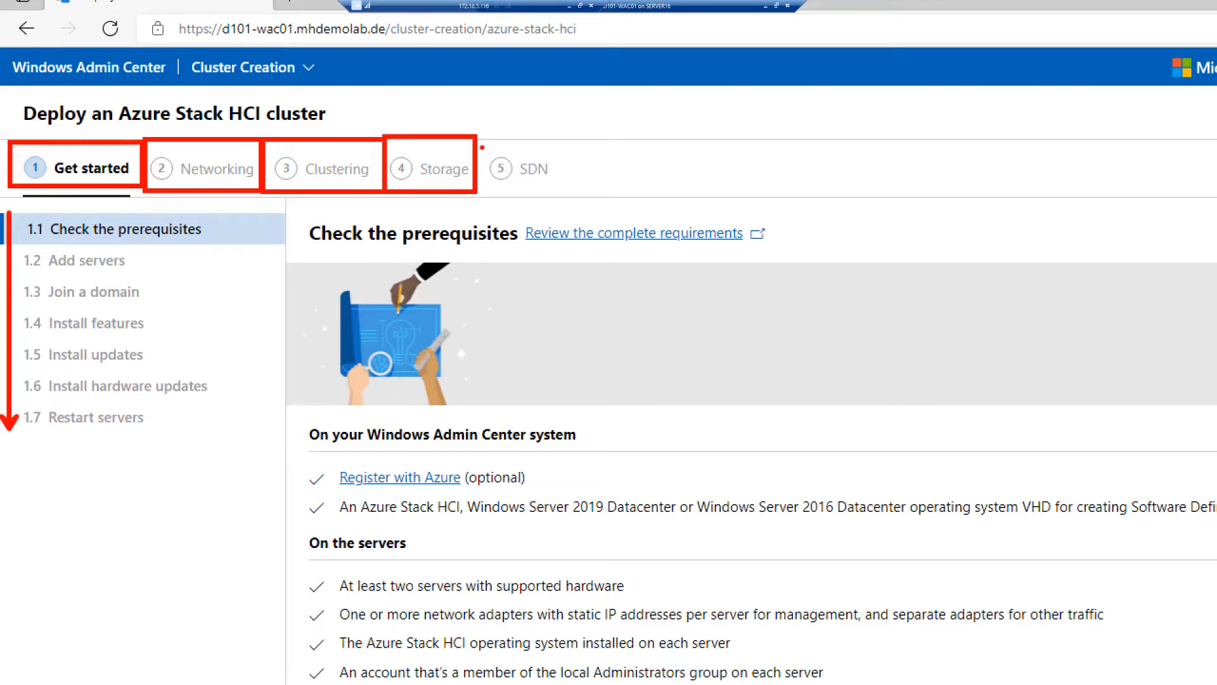
pyautogui.moveTo(480, 136)
pyautogui.mouseDown()
pyautogui.moveTo(502, 193)
pyautogui.moveTo(569, 199)
pyautogui.mouseUp()
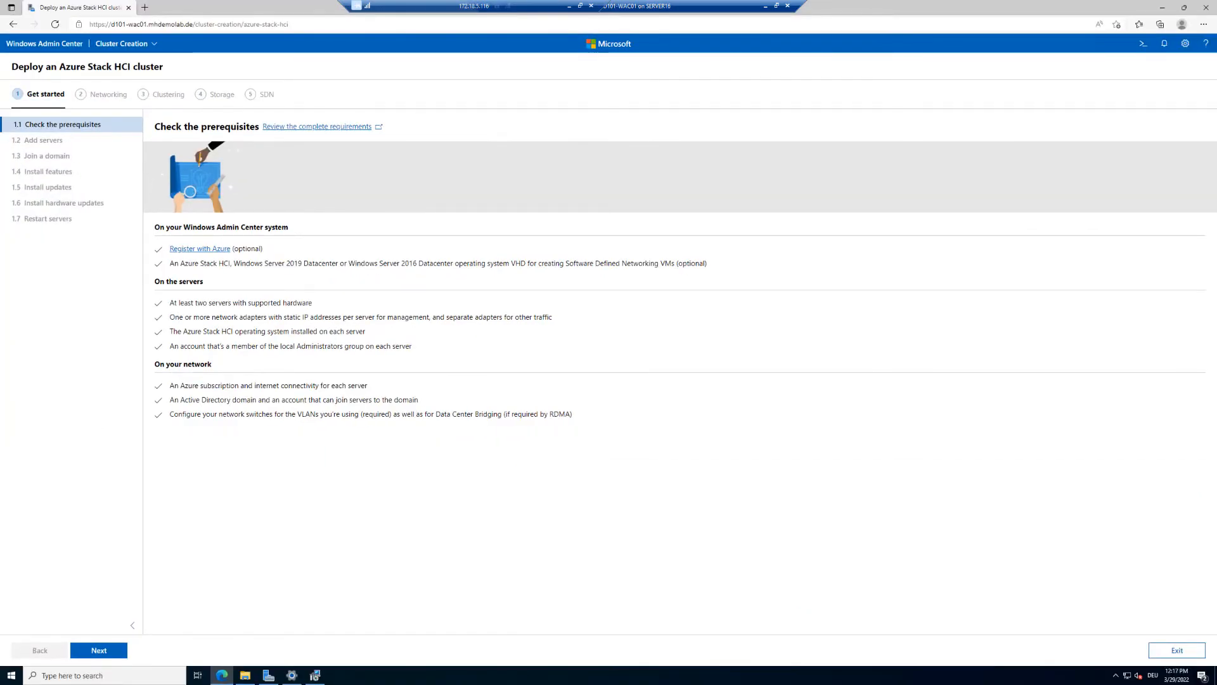
# Step: Proceed to Add servers, specify mhdemolab\administrator as the administrator account with its password, and activate the server name entry
pyautogui.click(101, 650)
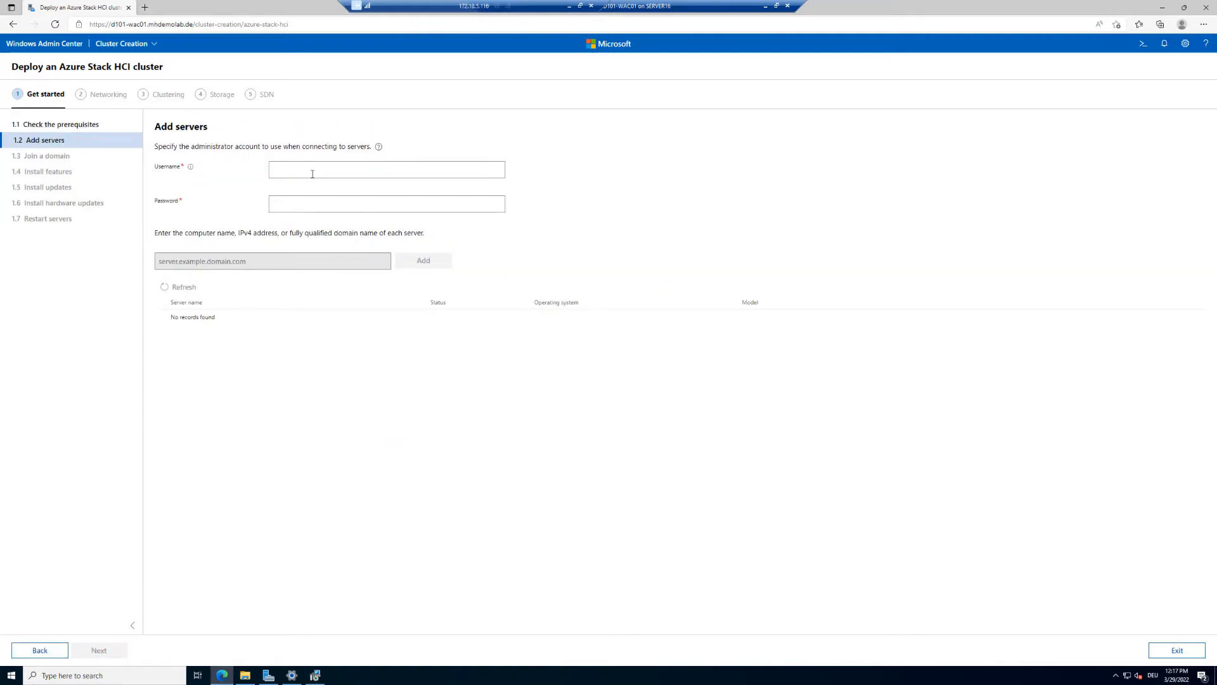
pyautogui.write('D101-ASHCI01')
pyautogui.moveTo(330, 171); pyautogui.dragTo(235, 168)
pyautogui.write('mhdemolab\\administrator')
pyautogui.press('Tab')
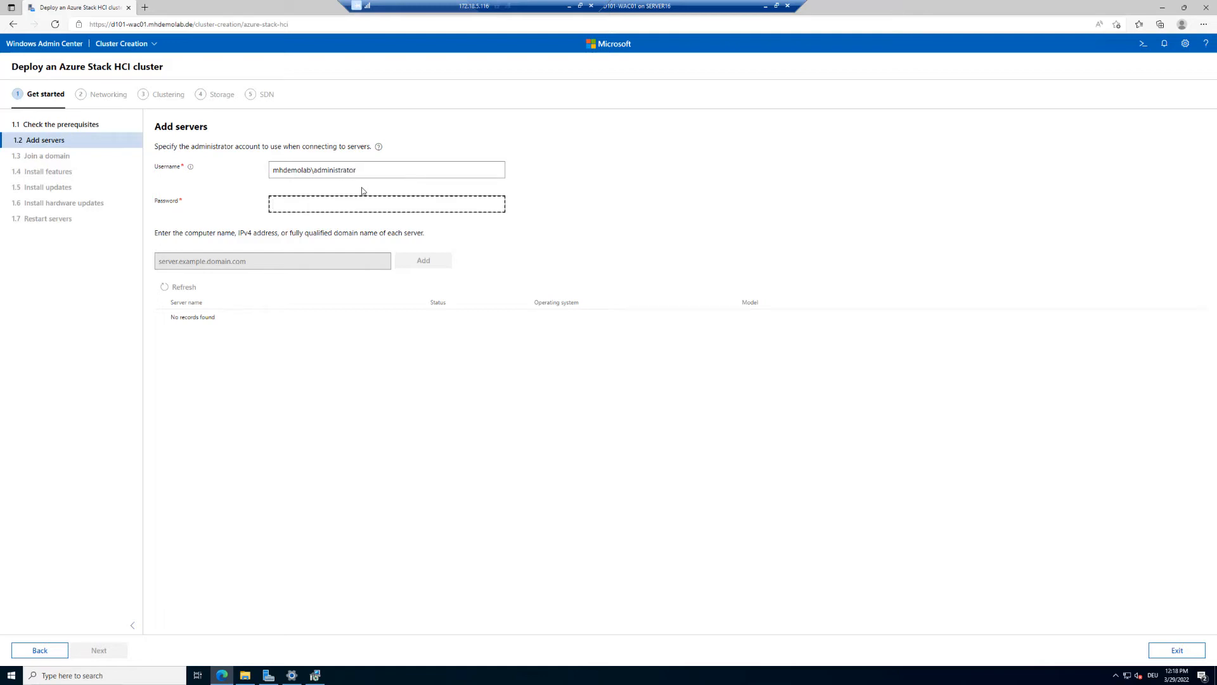
pyautogui.write('•••••••')
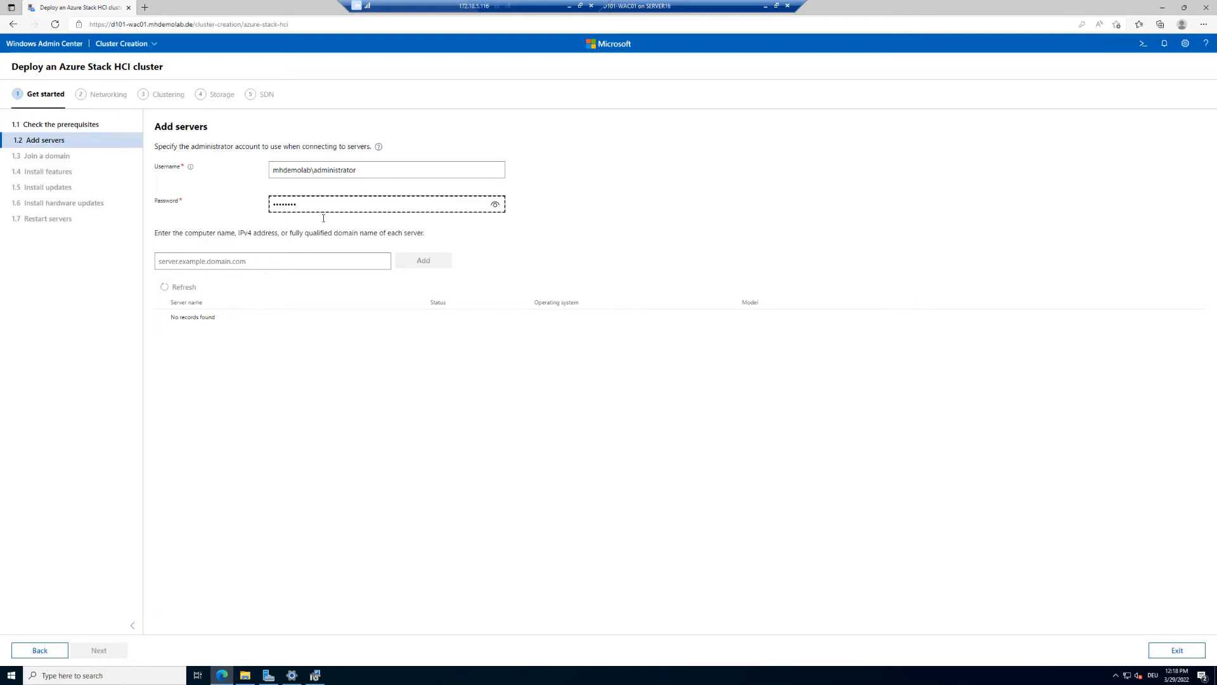
pyautogui.click(265, 260)
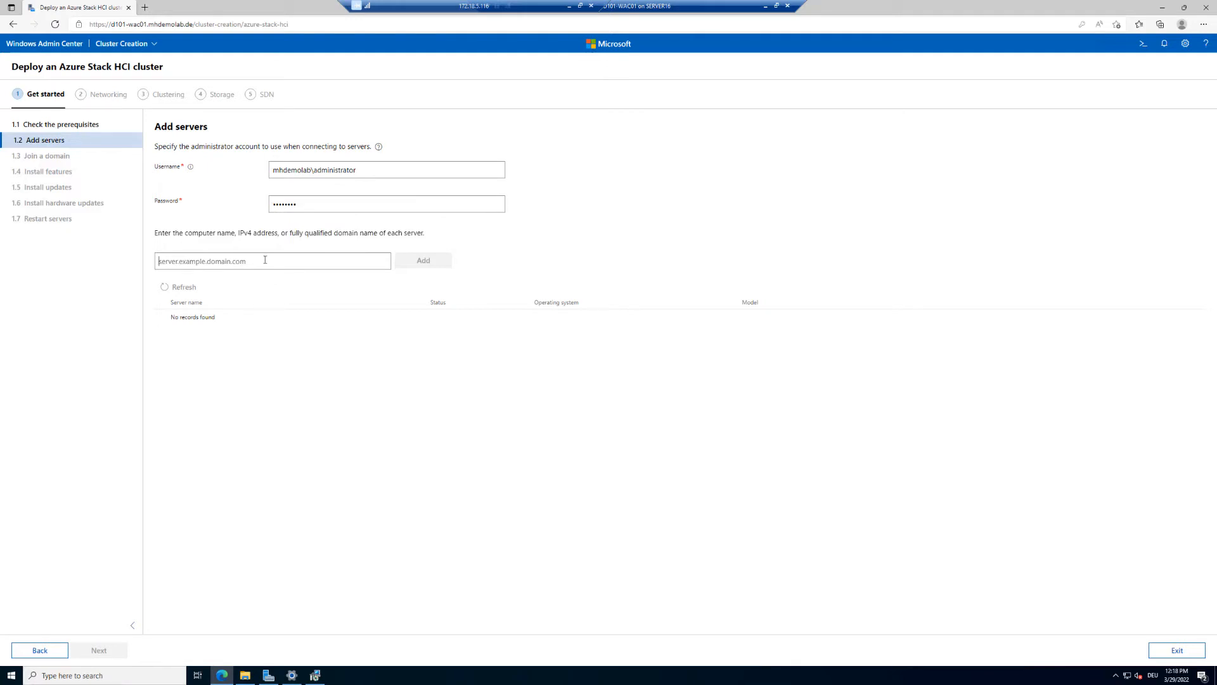
# Step: Add the server D101-ASHCI01 to the cluster deployment
pyautogui.write('D101')
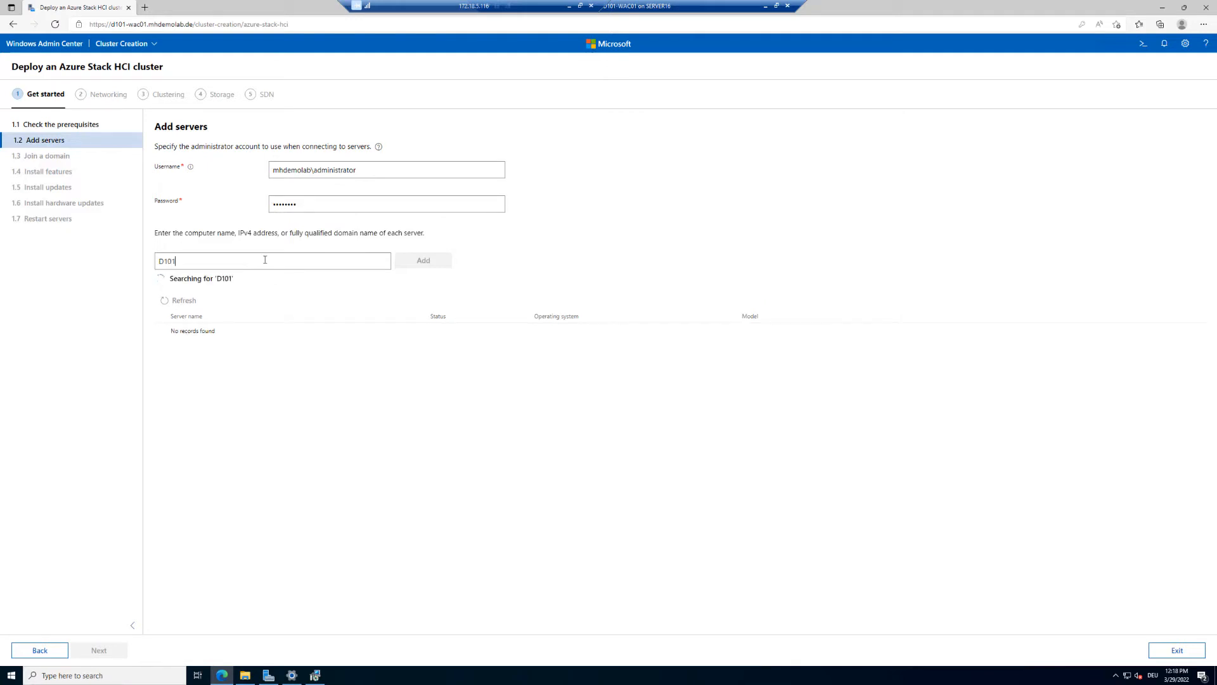
pyautogui.write('-ASHCI01')
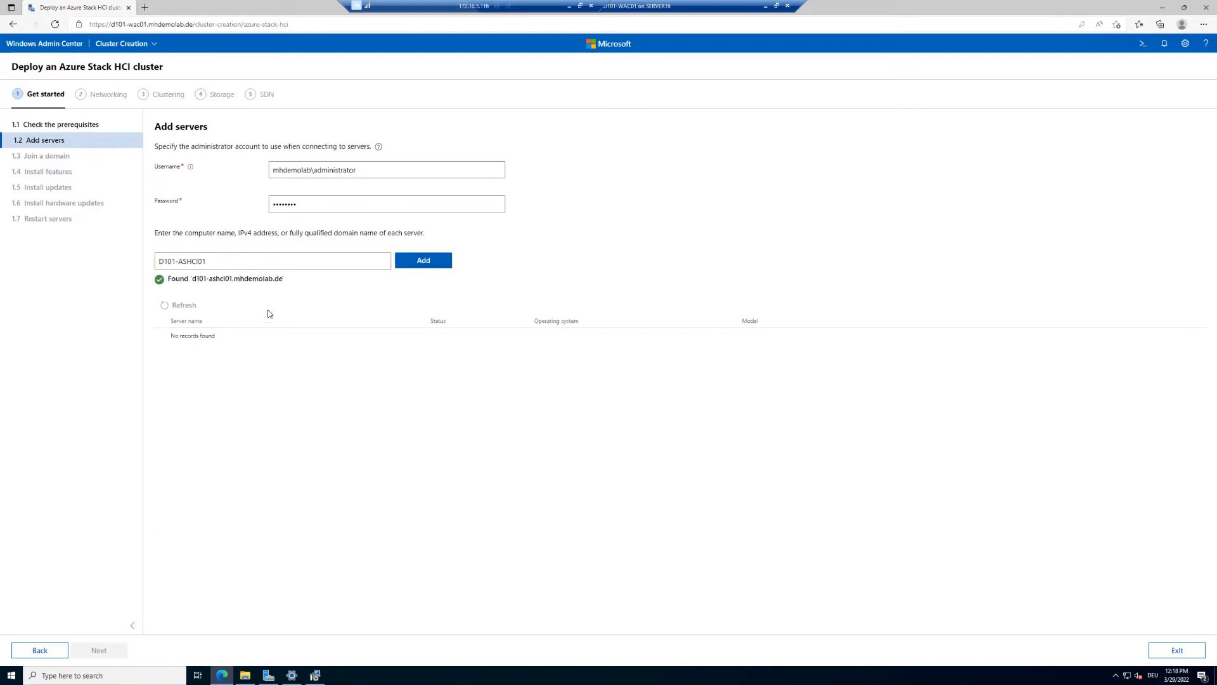
pyautogui.click(416, 262)
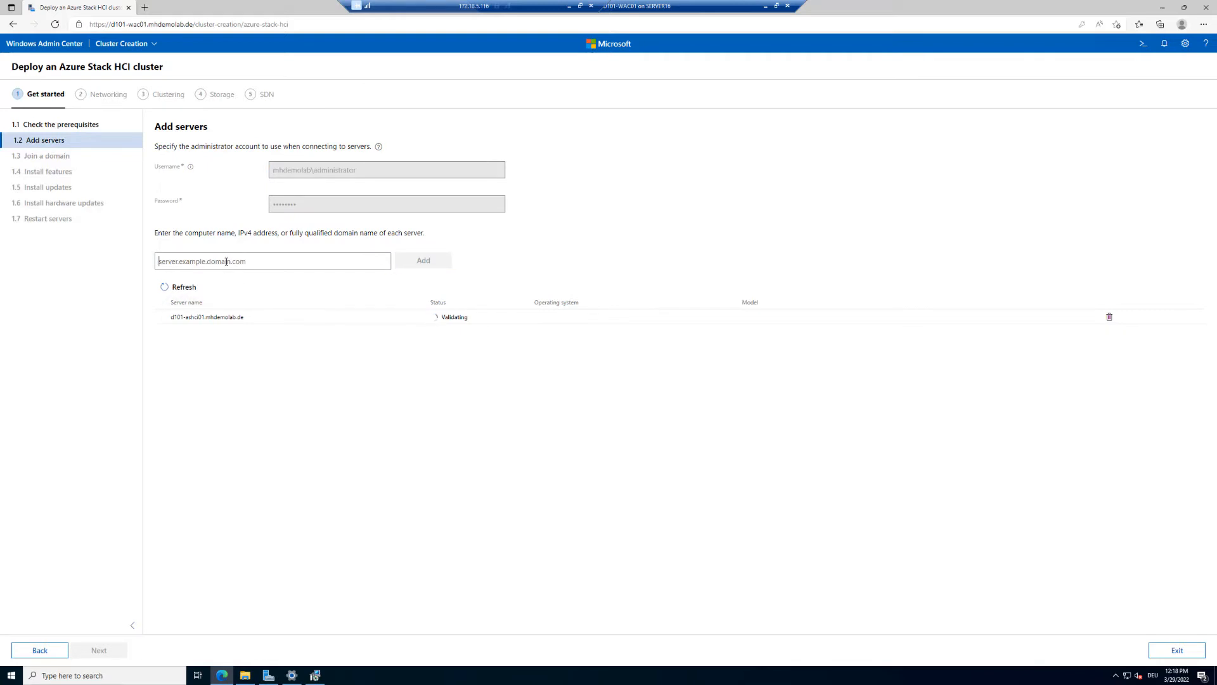
# Step: Add D101-ASHCI02 as the second server of the cluster deployment
pyautogui.click(227, 262)
pyautogui.write('D101')
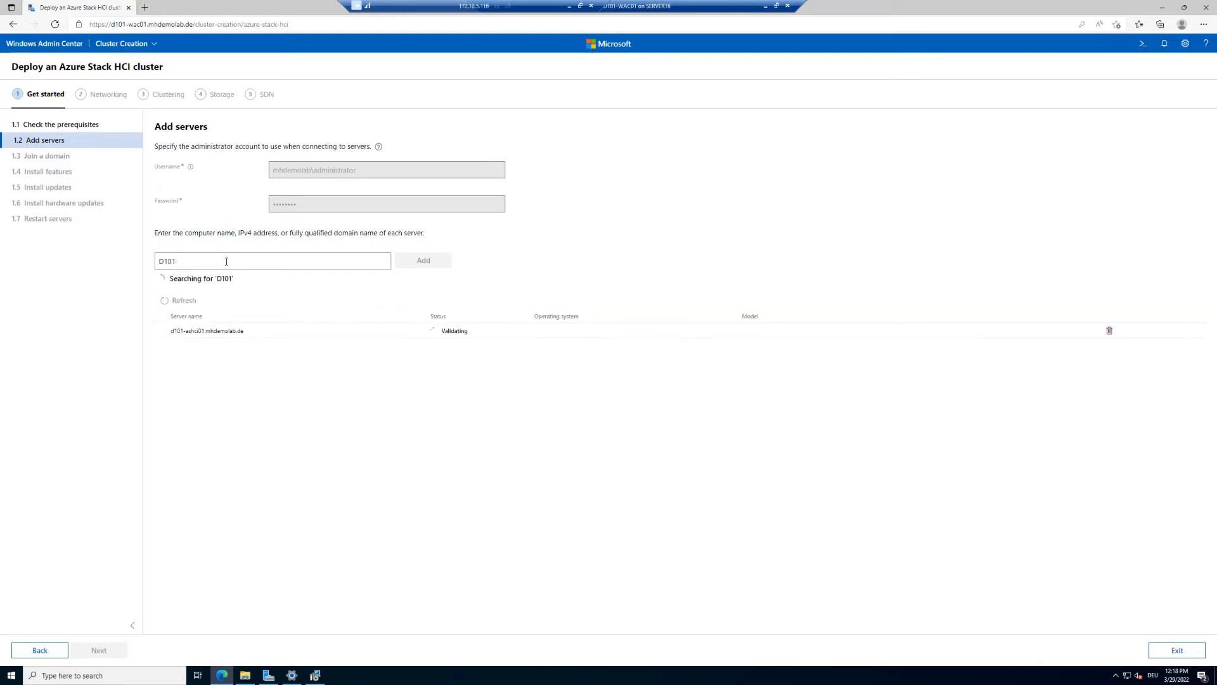
pyautogui.write('-ASHCI02')
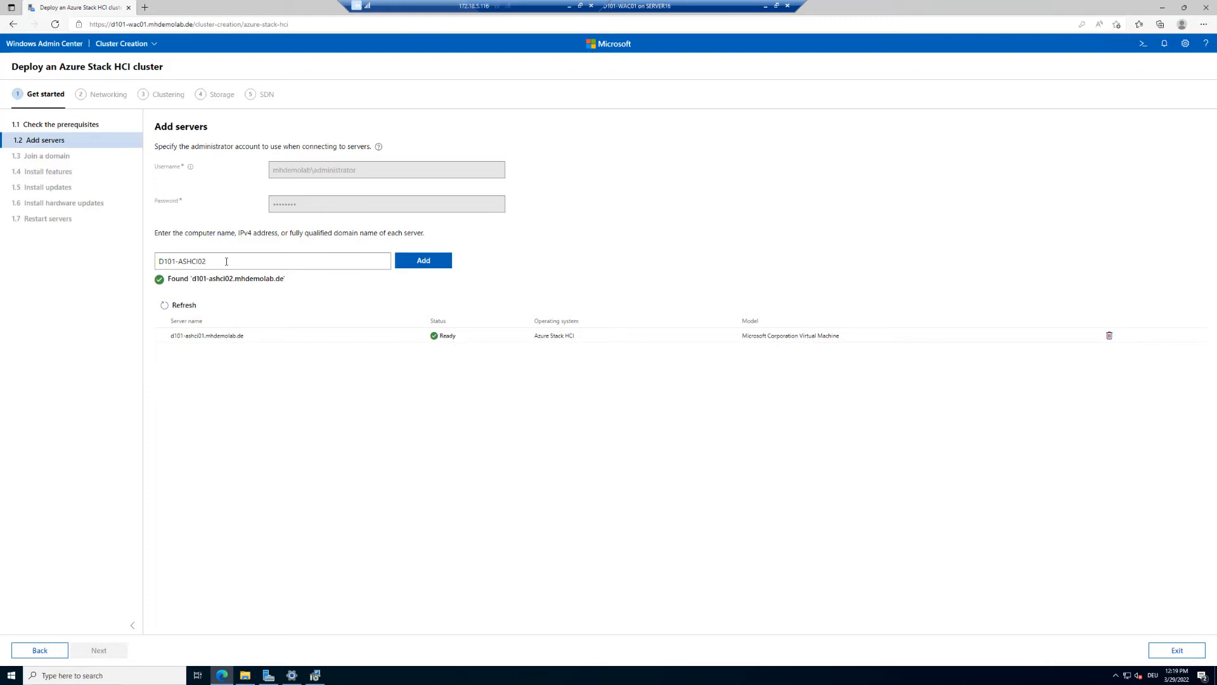
pyautogui.click(437, 260)
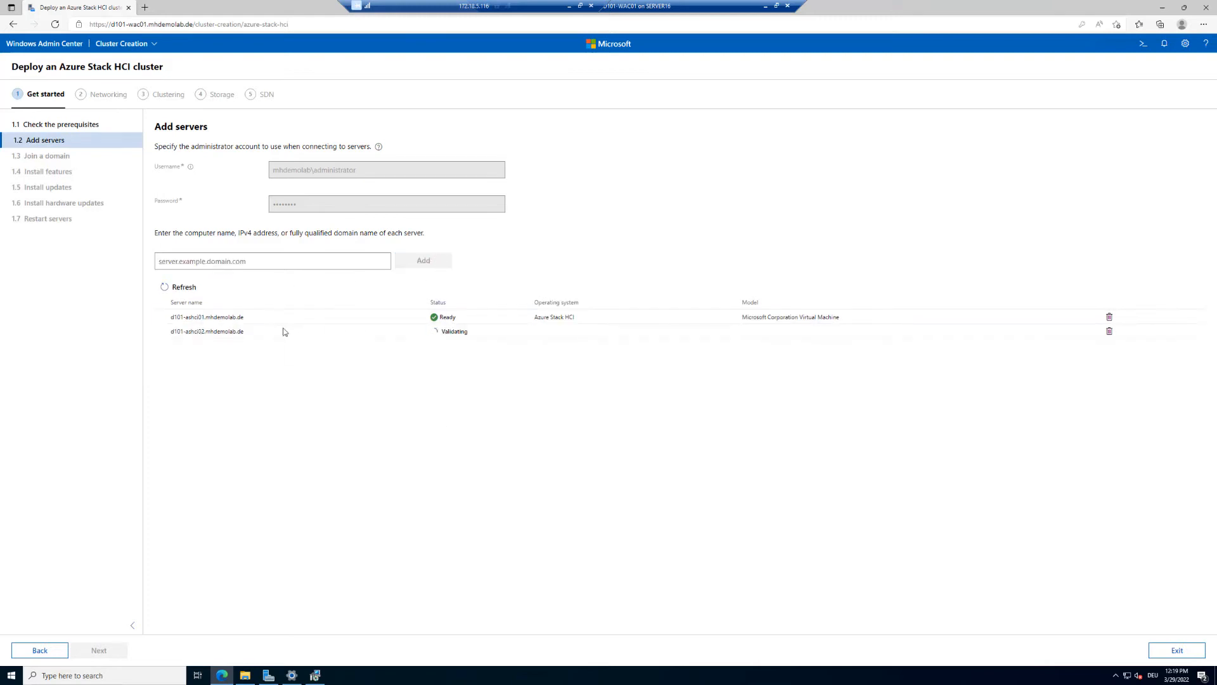
# Step: Check the validation status, operating system and model of the added servers
pyautogui.click(450, 684)
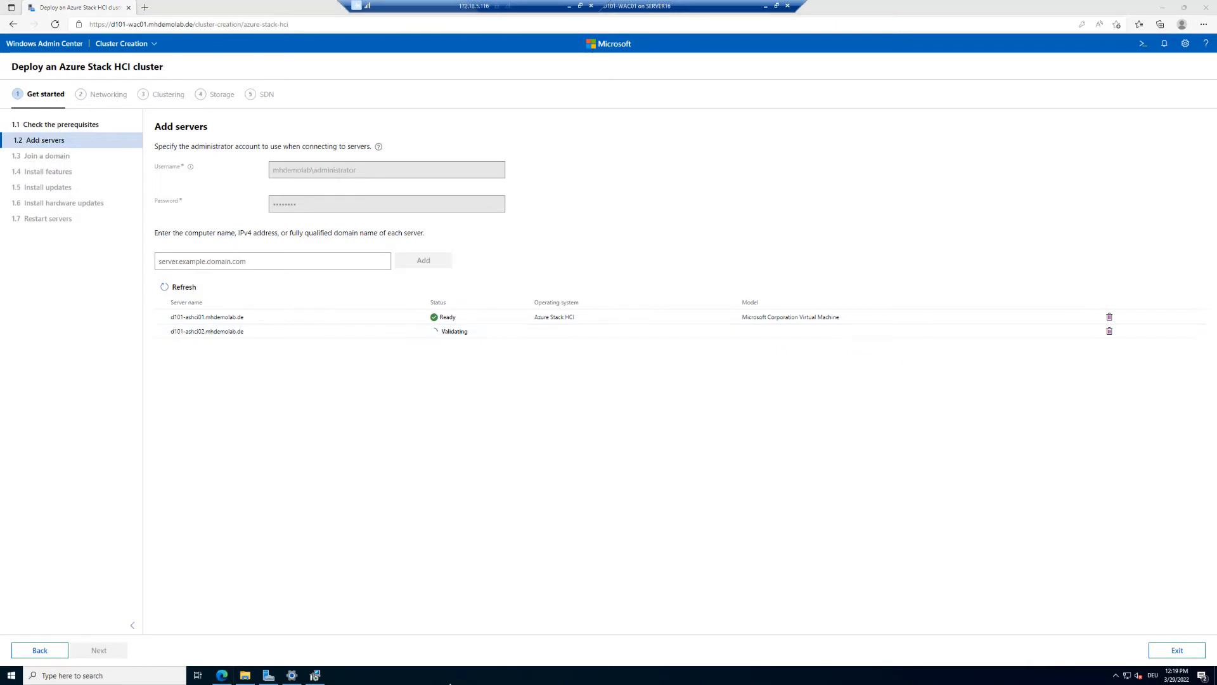
pyautogui.hotkey('ctrl', '1')
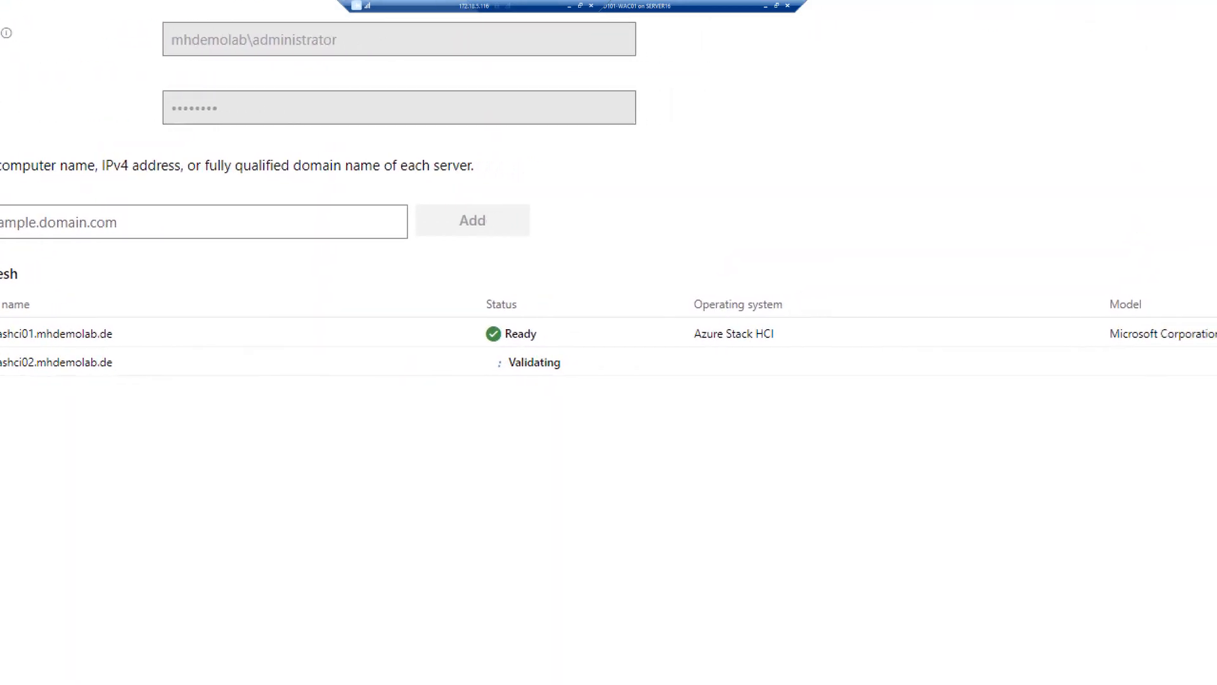
pyautogui.moveTo(504, 321); pyautogui.dragTo(654, 350)
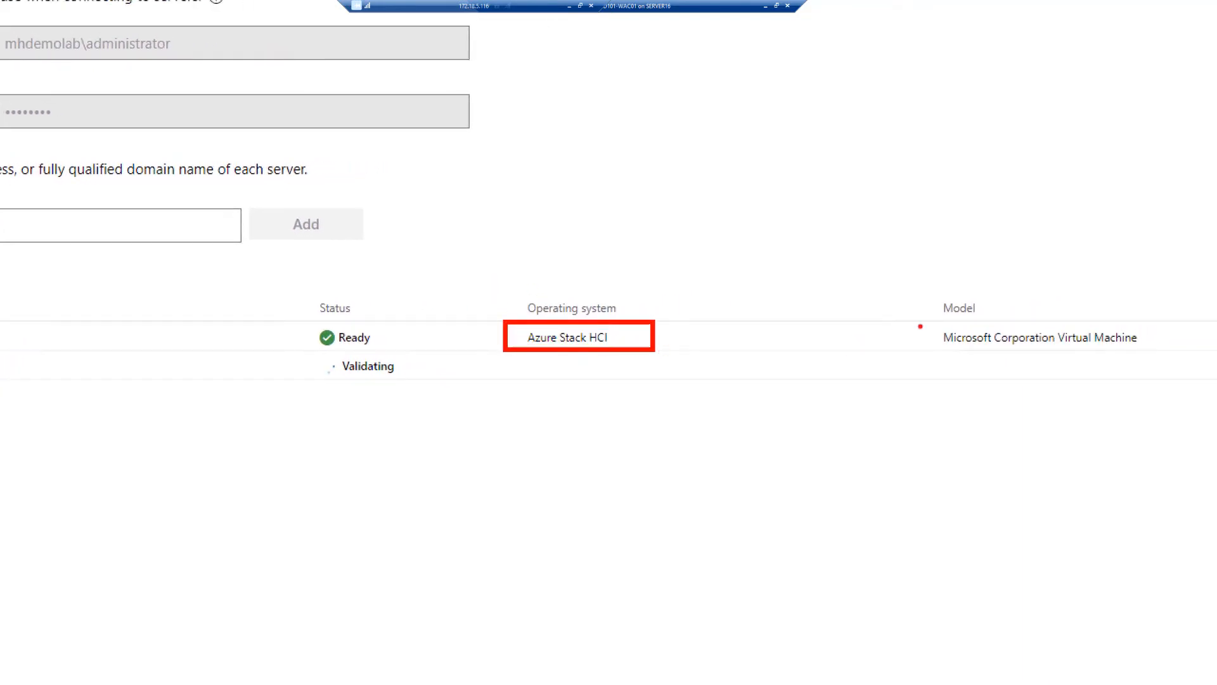
pyautogui.moveTo(936, 294); pyautogui.dragTo(1188, 354)
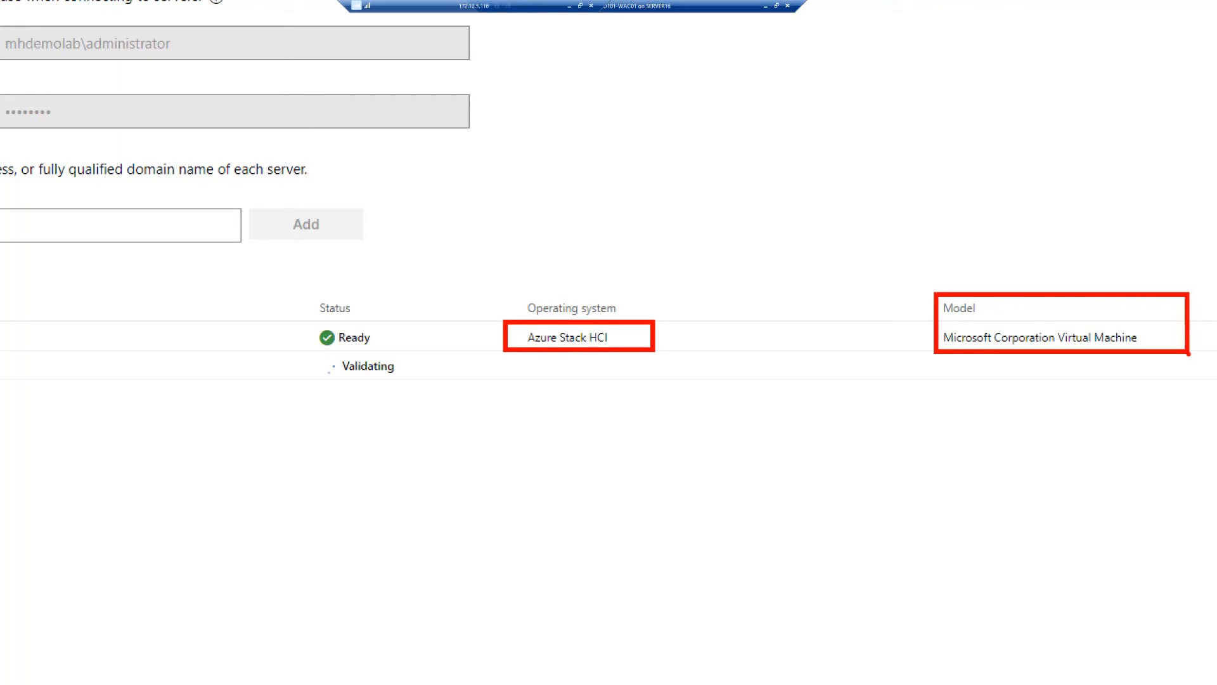
pyautogui.press('Escape')
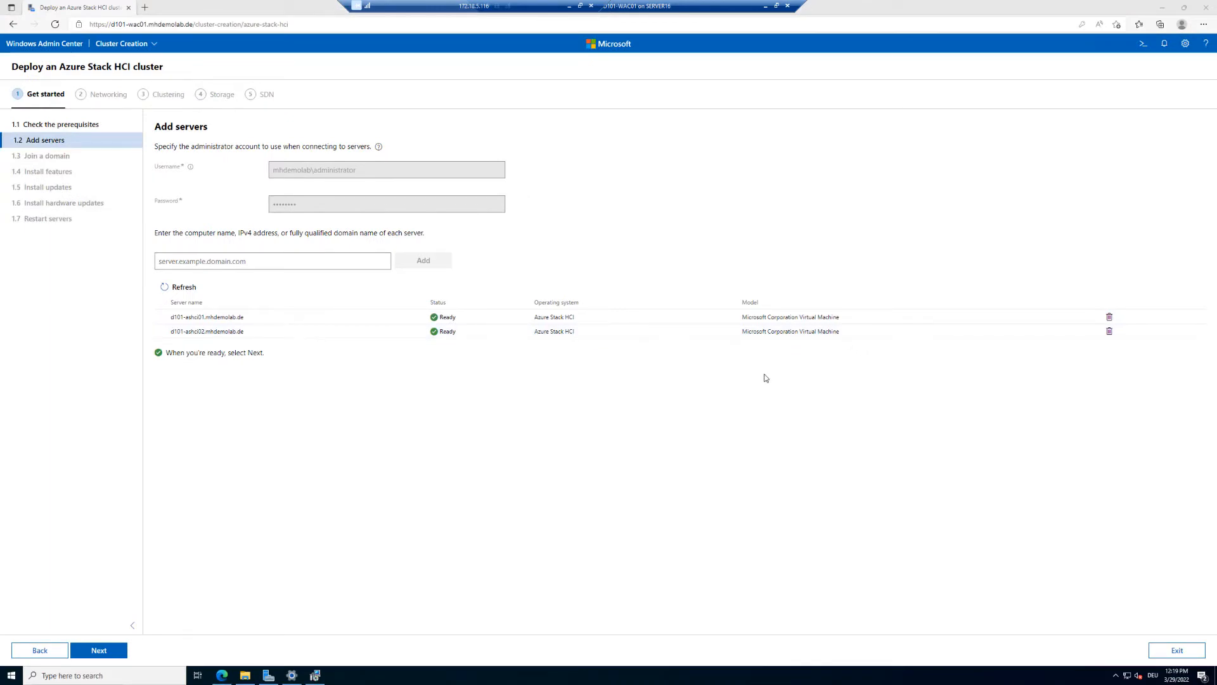
# Step: Continue past the server and domain join stages to Install features, dismissing the browser's password-saving prompt
pyautogui.click(96, 656)
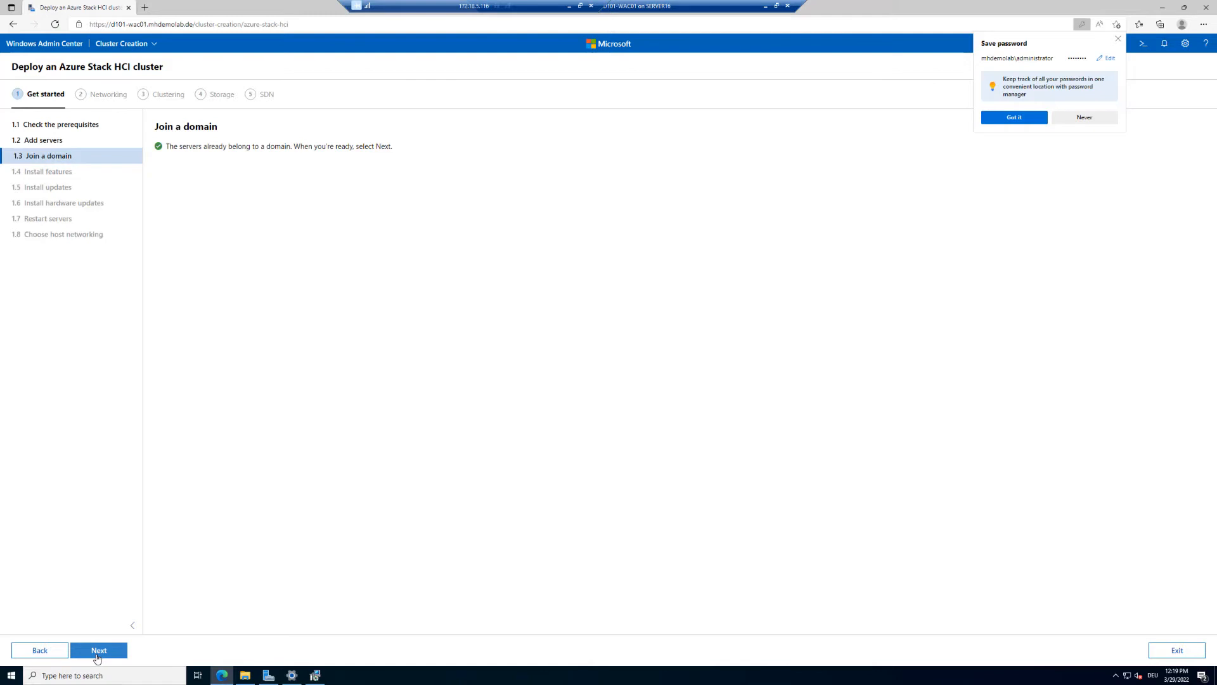
pyautogui.click(1117, 38)
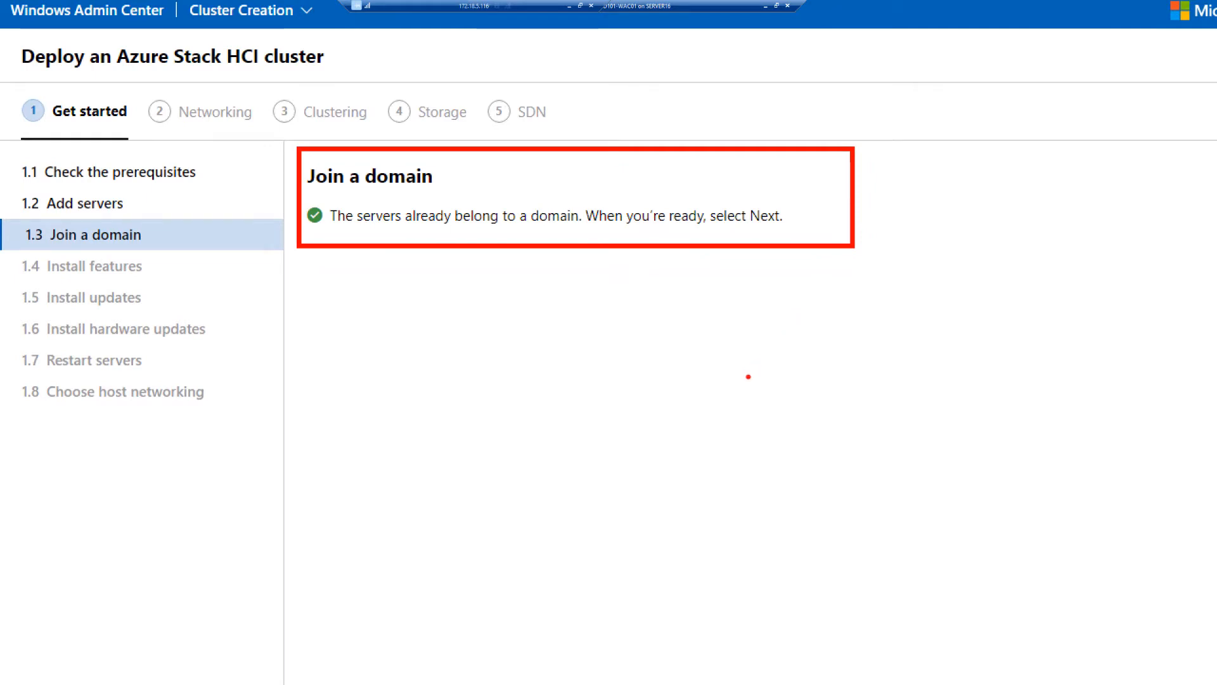
pyautogui.click(107, 655)
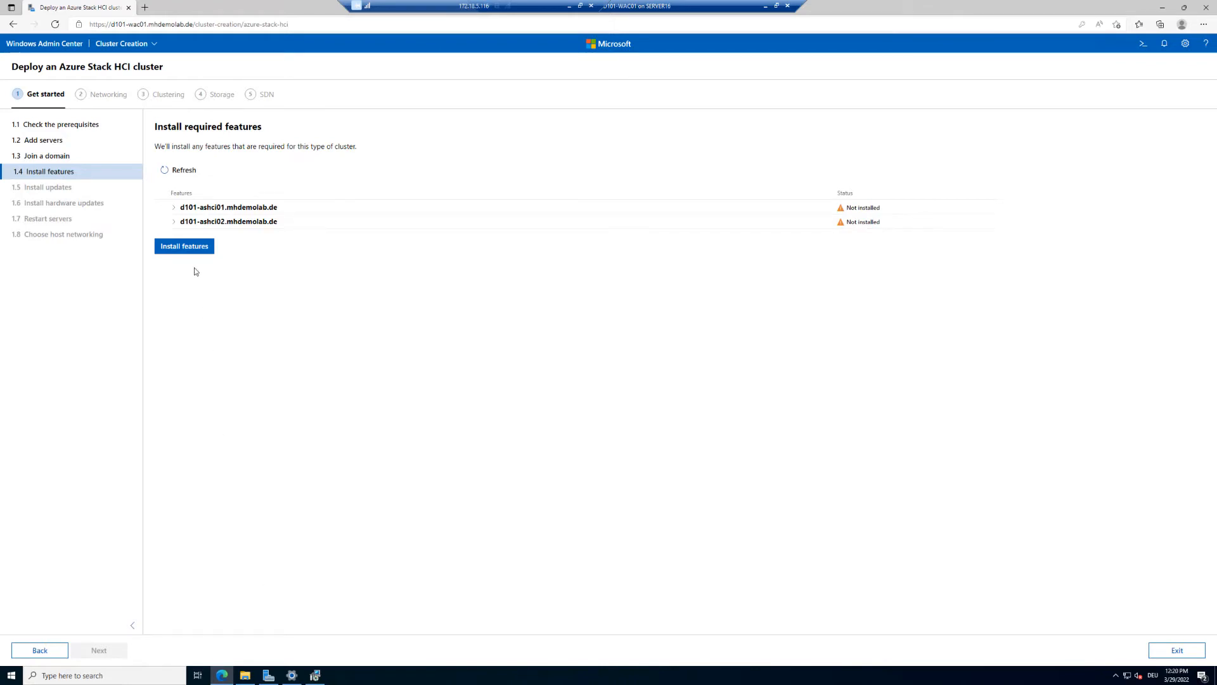
# Step: Expand the required features of d101-ashci01 and d101-ashci02 and examine entries such as Data Deduplication, Hyper-V and Failover Clustering
pyautogui.click(176, 211)
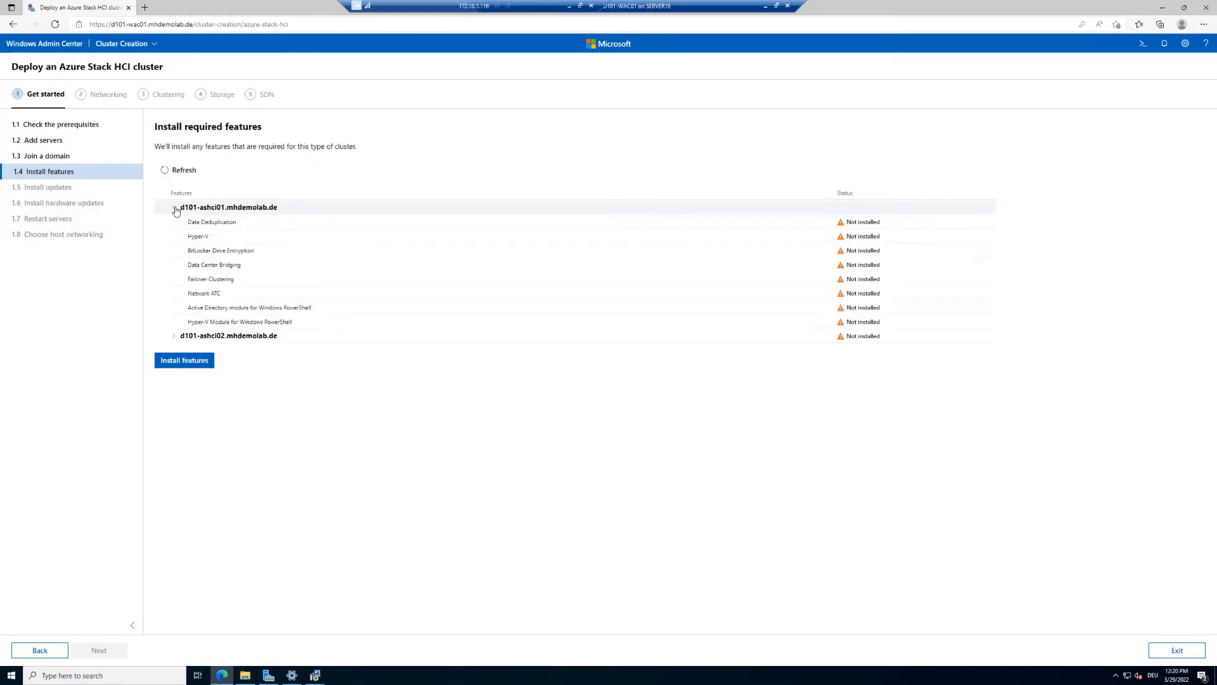
pyautogui.click(173, 337)
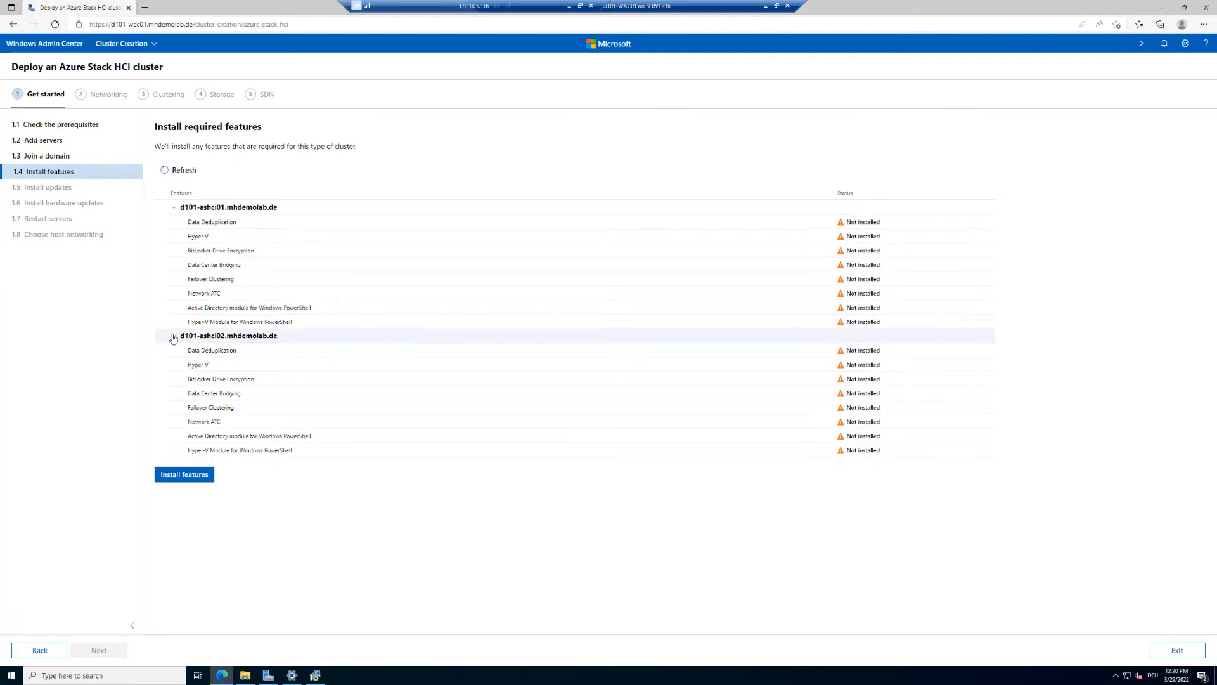
pyautogui.click(589, 682)
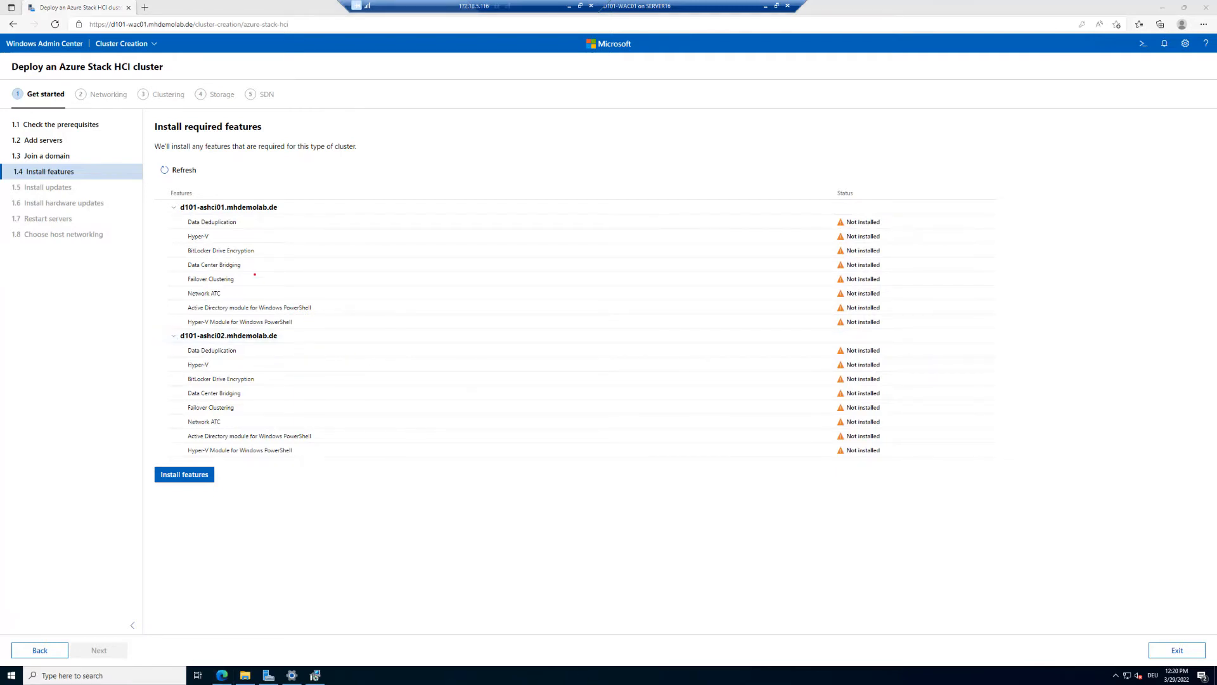
pyautogui.moveTo(184, 230); pyautogui.dragTo(902, 242)
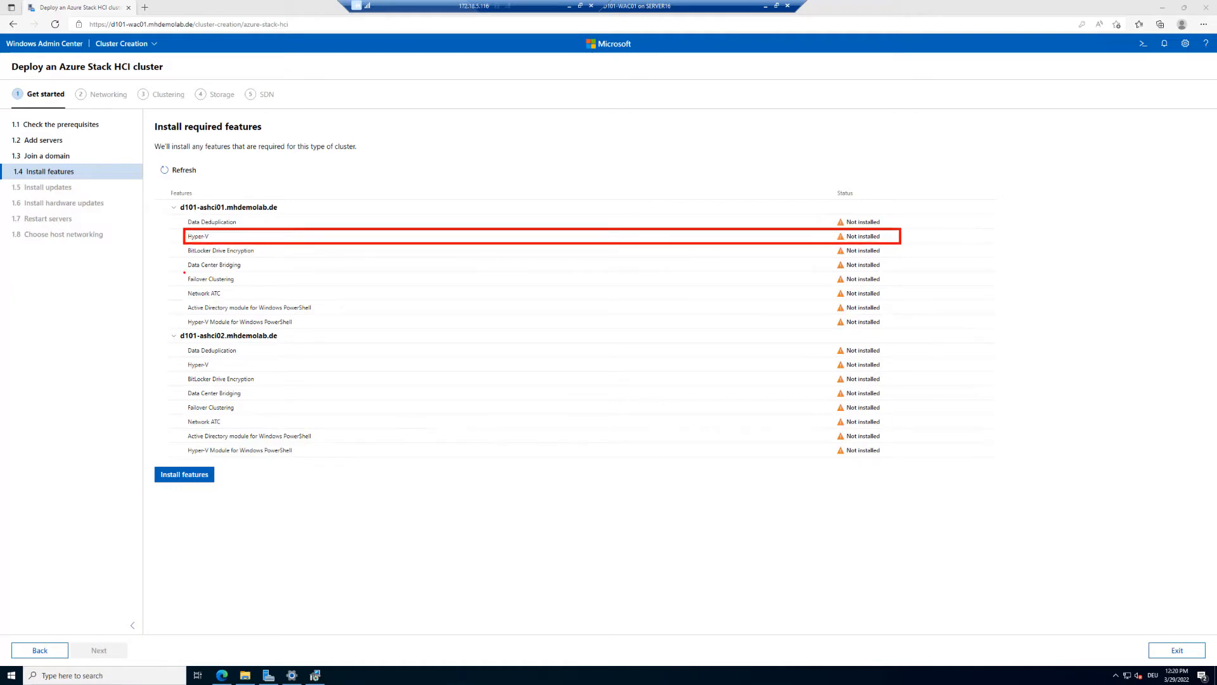
pyautogui.moveTo(183, 271)
pyautogui.mouseDown()
pyautogui.moveTo(295, 284)
pyautogui.moveTo(893, 286)
pyautogui.mouseUp()
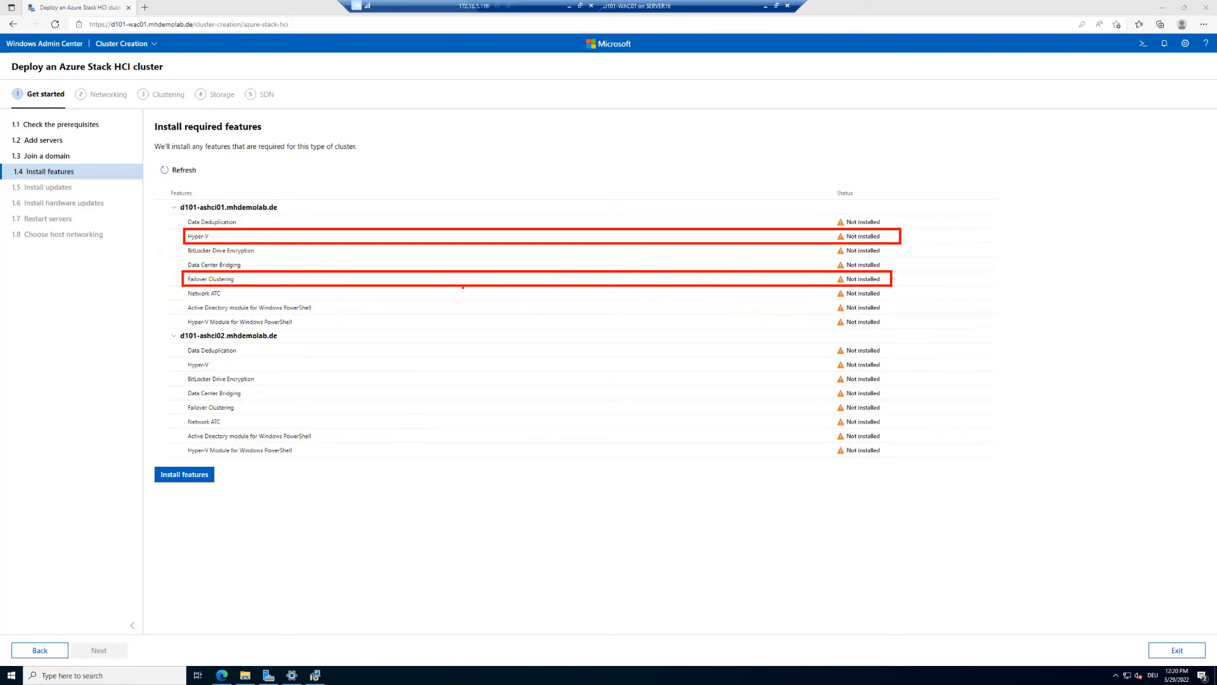
pyautogui.moveTo(181, 213)
pyautogui.mouseDown()
pyautogui.moveTo(256, 226)
pyautogui.moveTo(902, 228)
pyautogui.mouseUp()
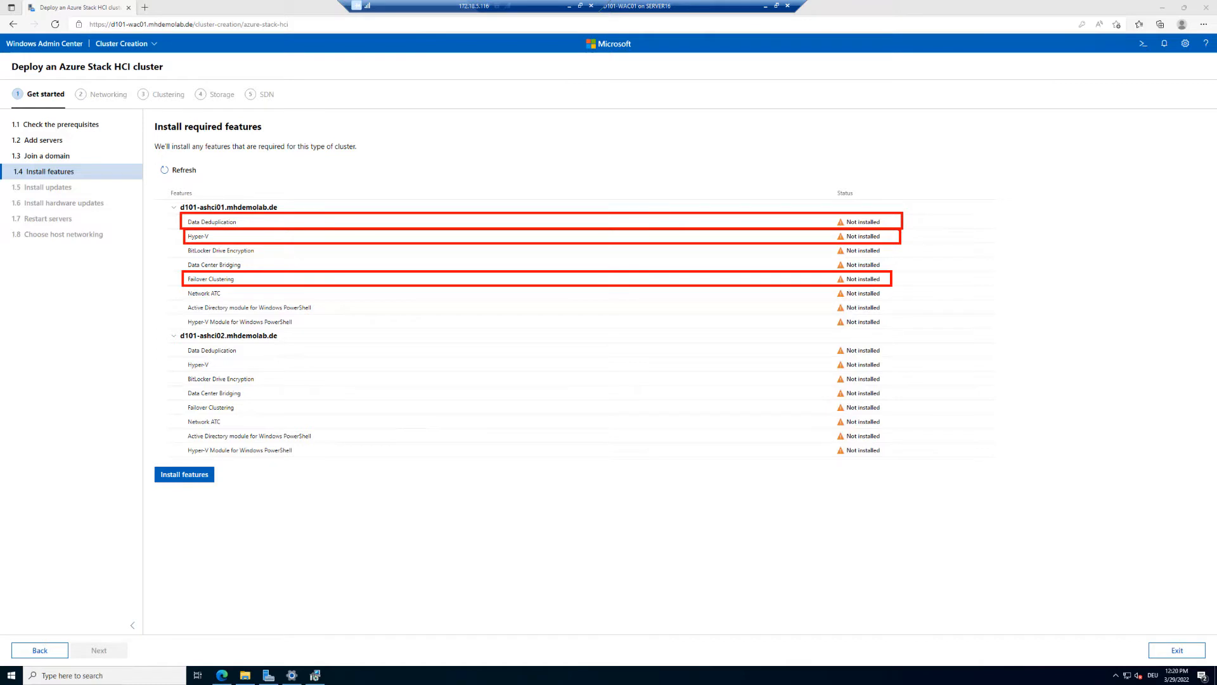
pyautogui.press('Escape')
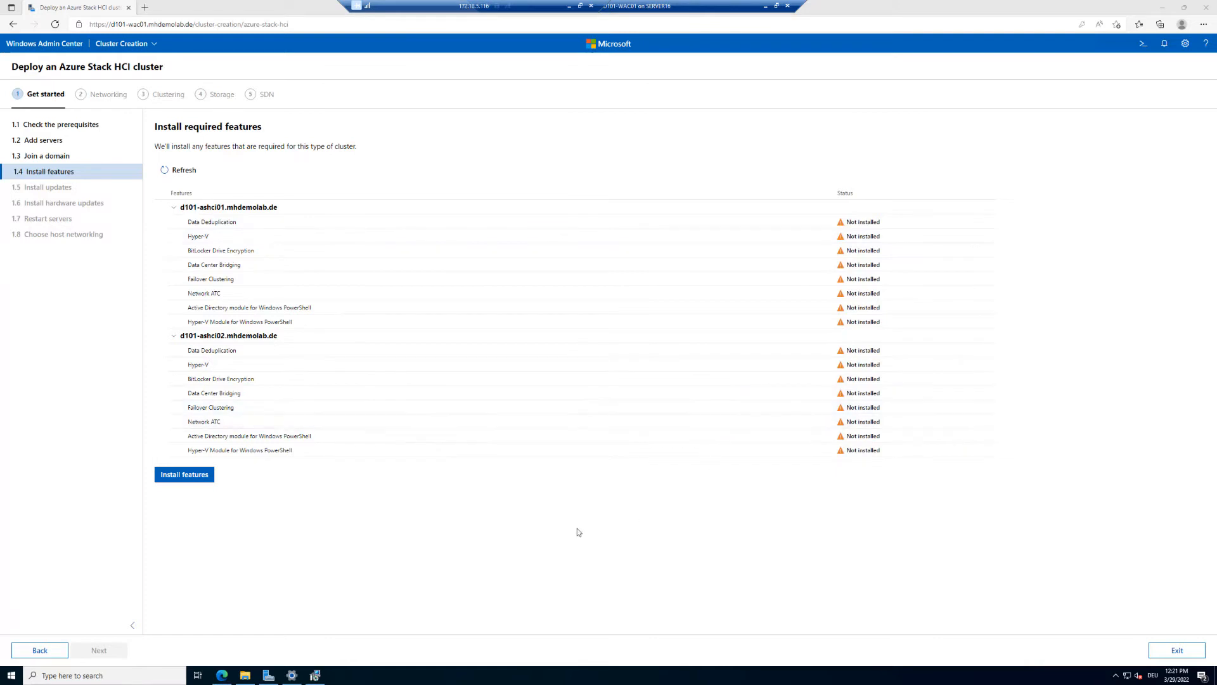
# Step: Install the required features on both cluster servers and check the installation result
pyautogui.click(190, 481)
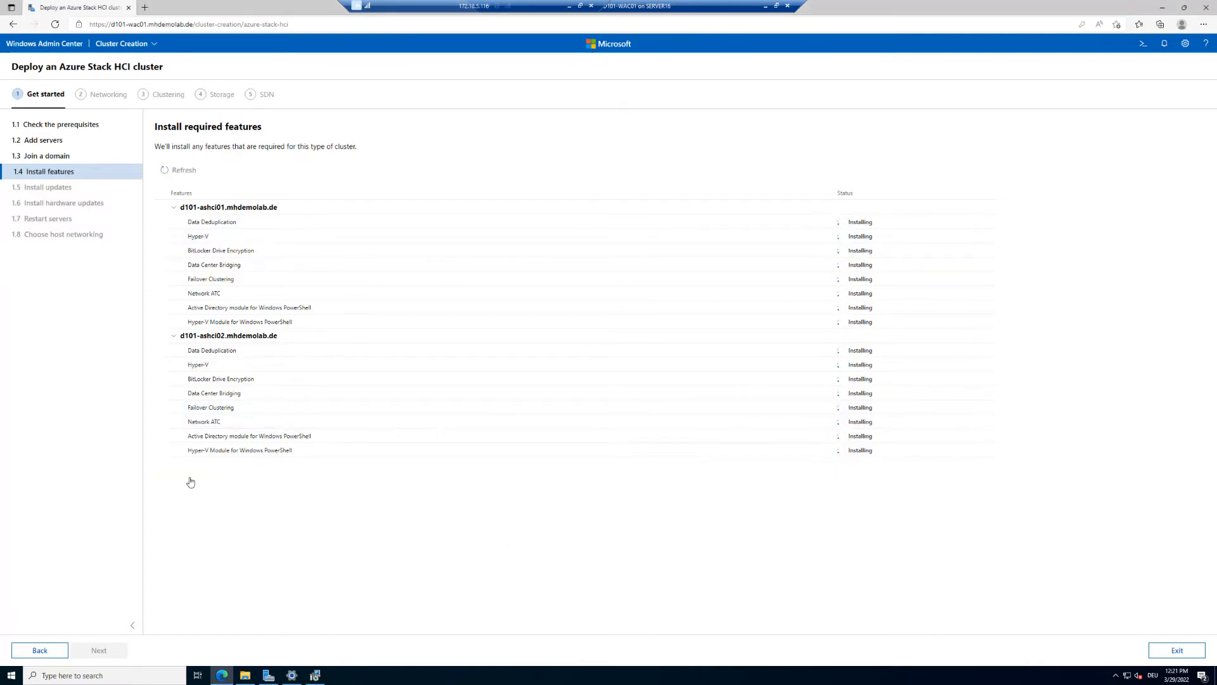
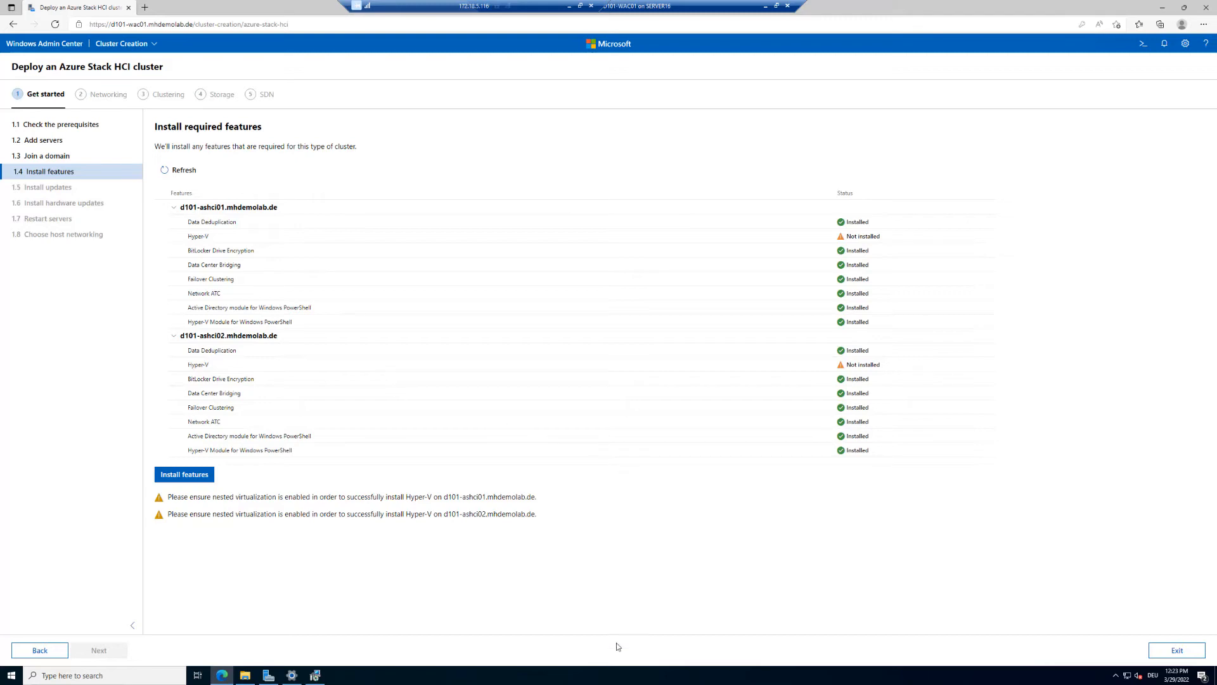
pyautogui.click(597, 677)
pyautogui.hotkey('ctrl', '1')
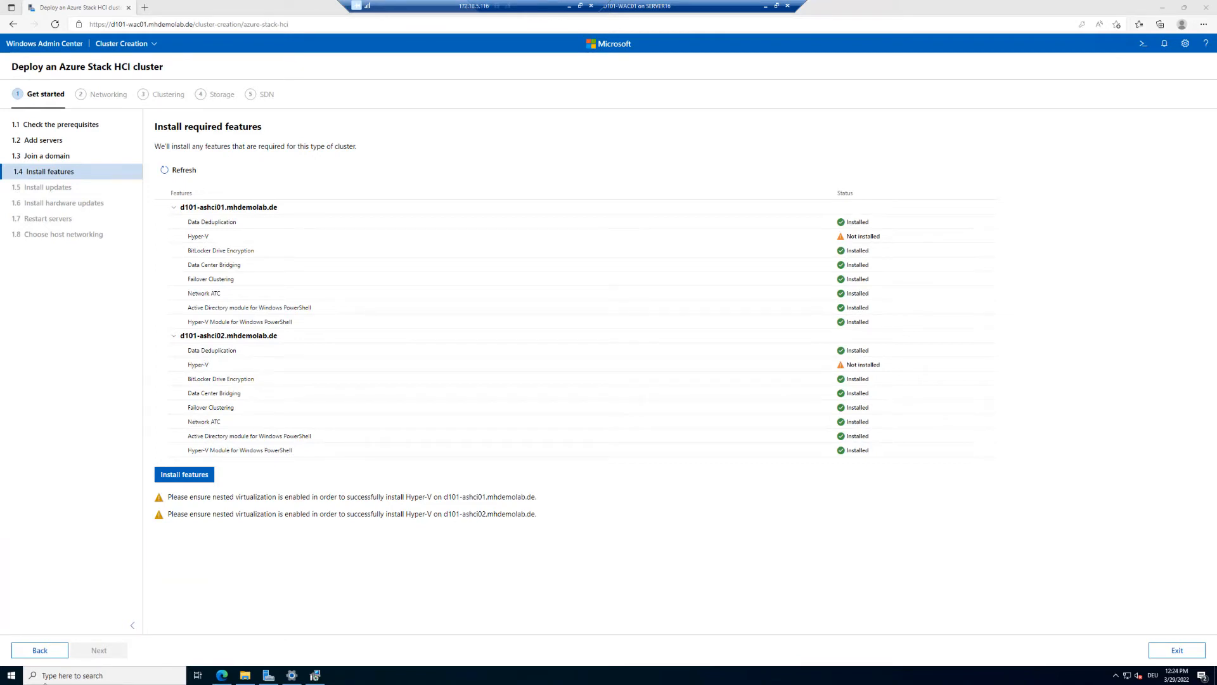
# Step: Open Windows PowerShell ISE as administrator, show the script pane and enlarge the editor font
pyautogui.click(11, 678)
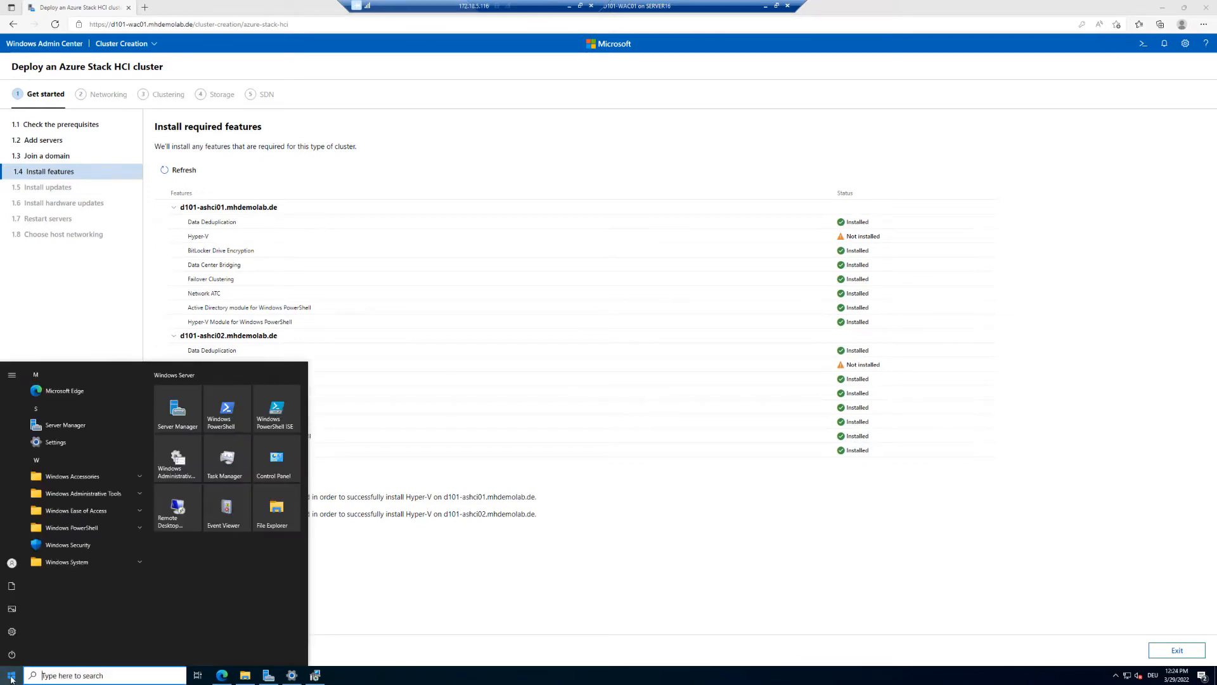
pyautogui.rightClick(272, 413)
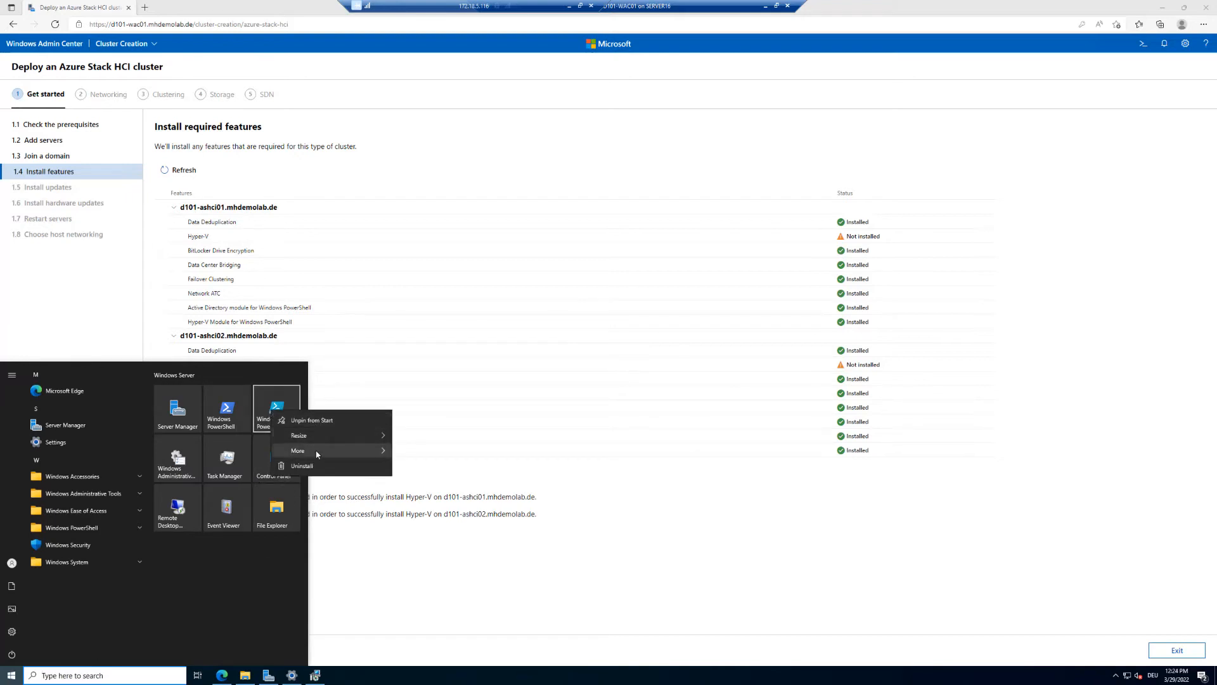
pyautogui.moveTo(344, 449)
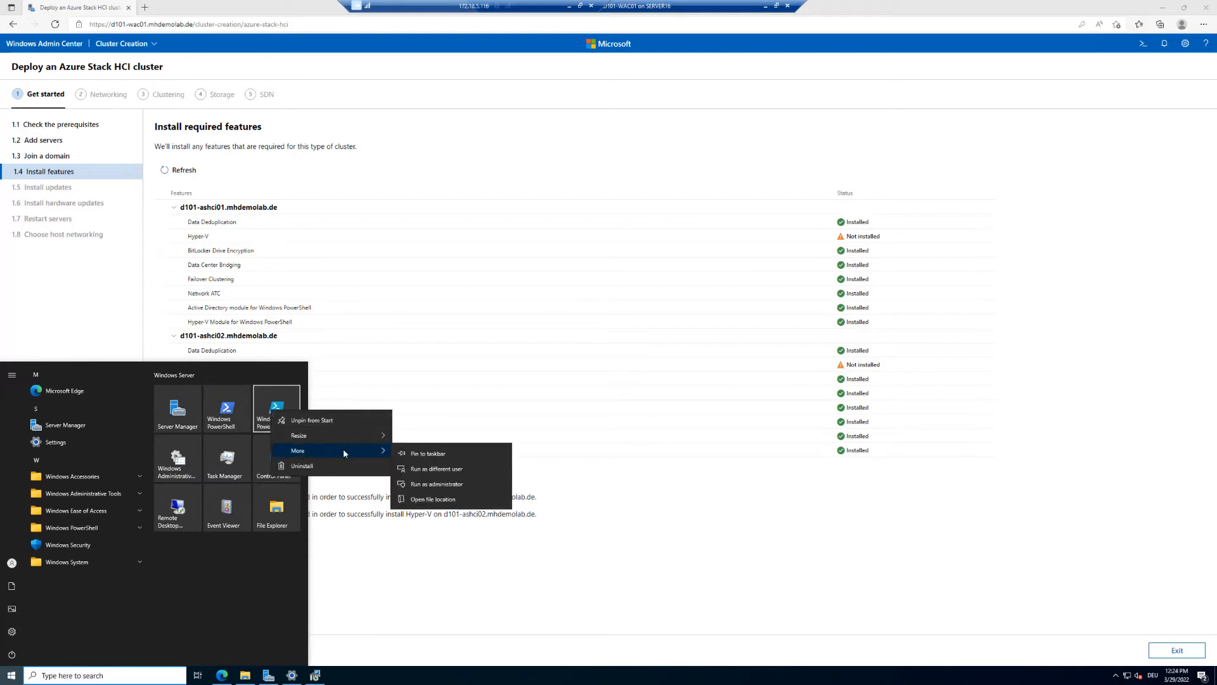
pyautogui.click(442, 484)
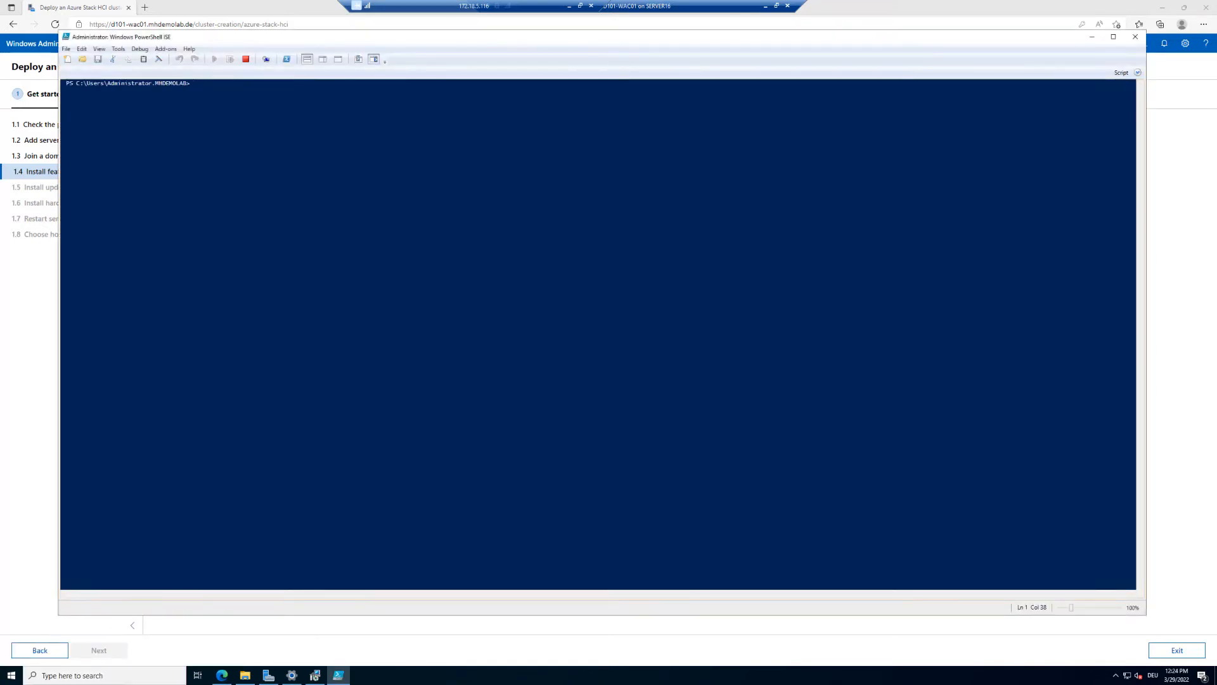
pyautogui.click(1138, 73)
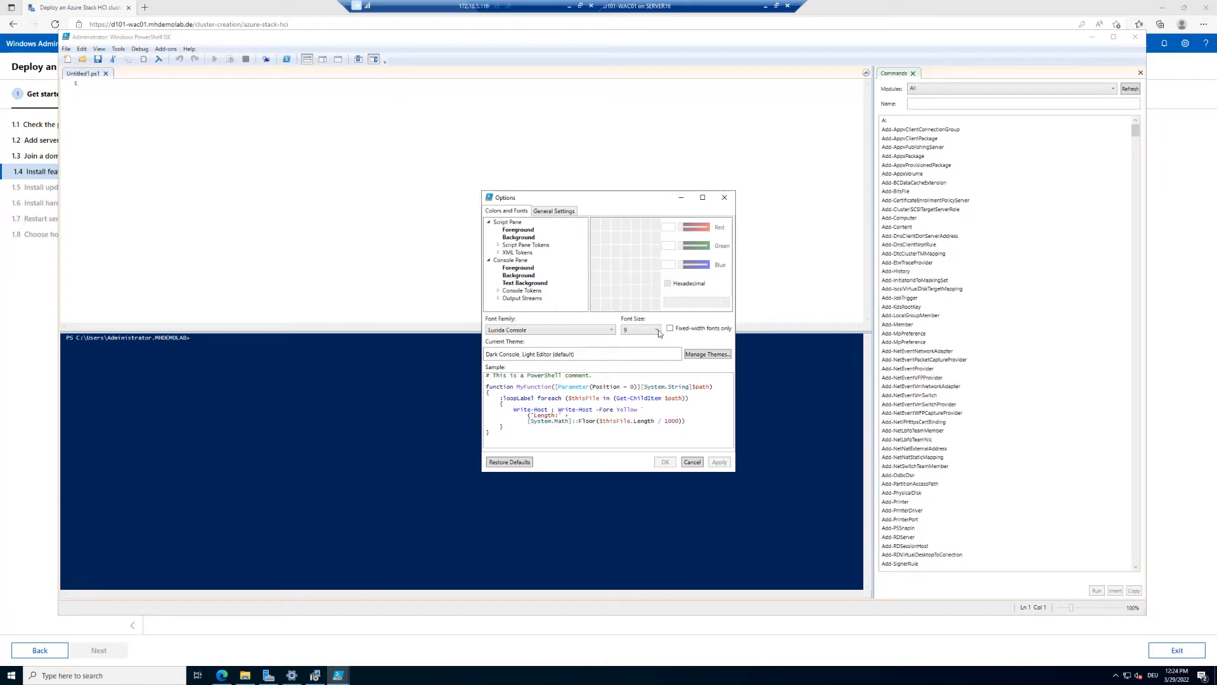
pyautogui.click(658, 330)
pyautogui.click(658, 479)
pyautogui.click(665, 463)
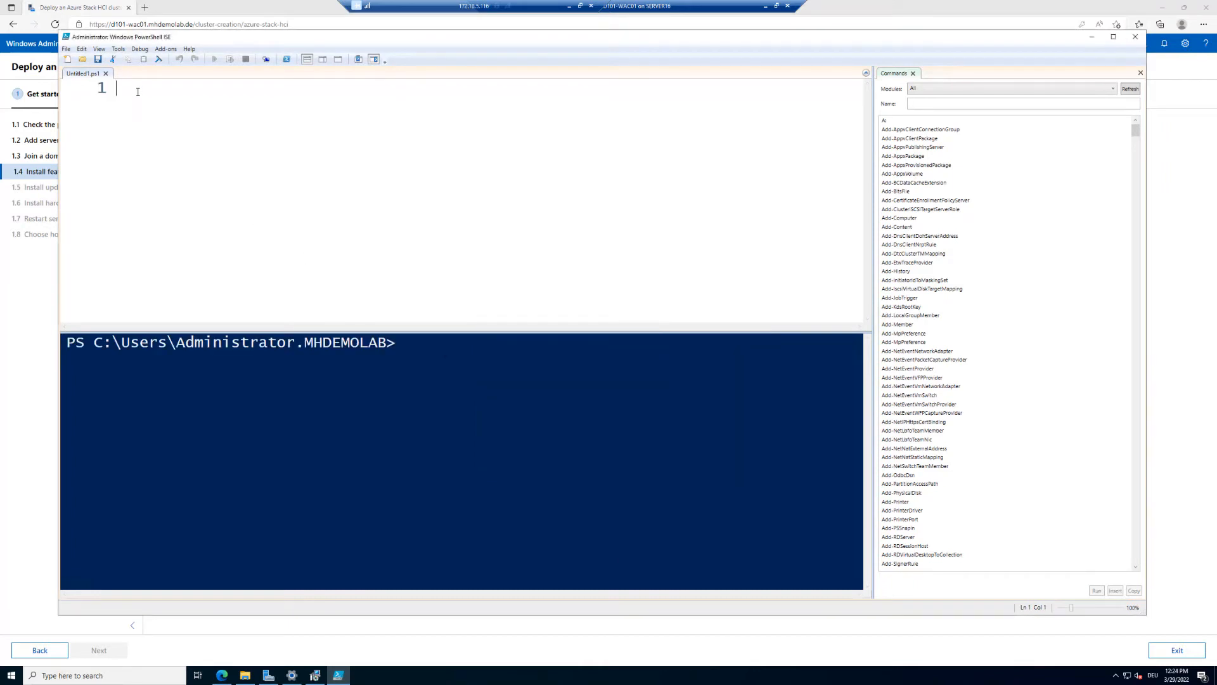
pyautogui.write('get-vm')
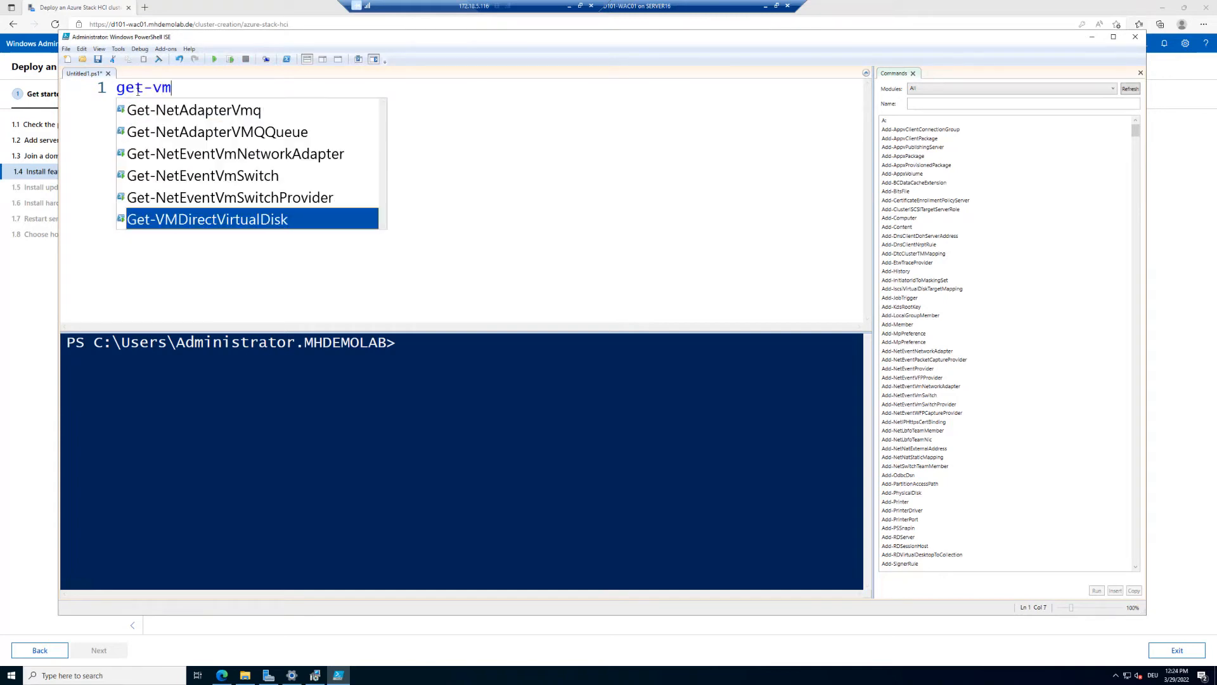
pyautogui.write('pro')
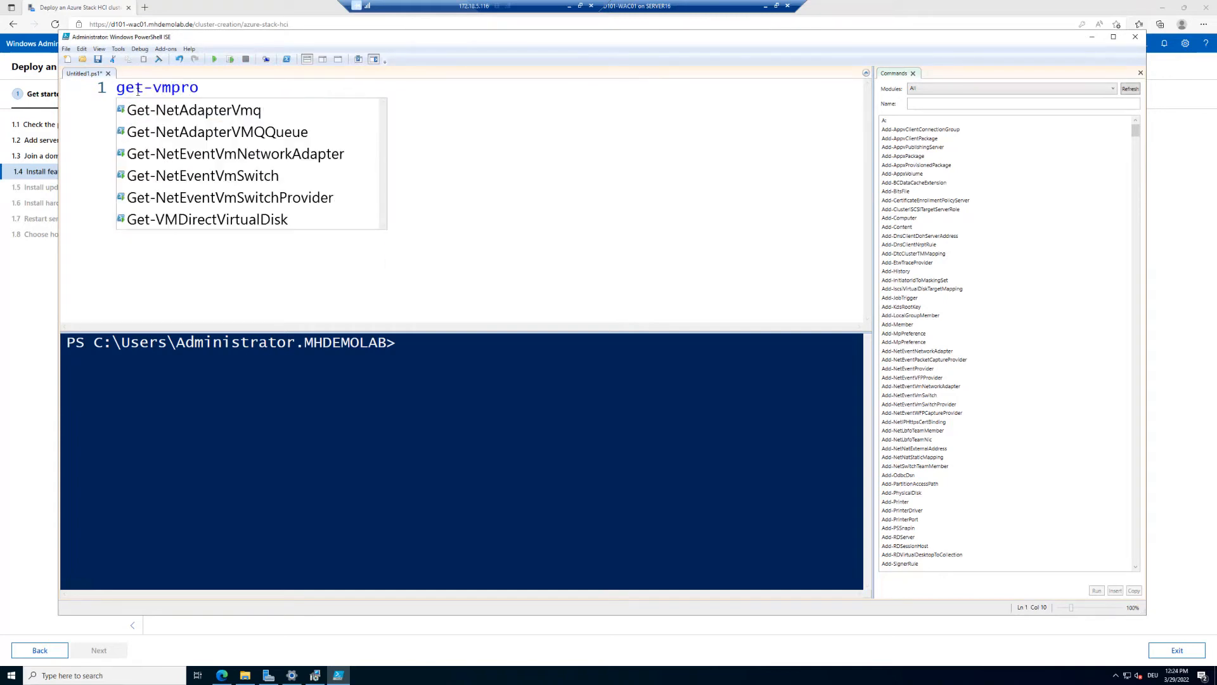
pyautogui.press('BackSpace')
pyautogui.press('BackSpace')
pyautogui.press('BackSpace')
pyautogui.press('BackSpace')
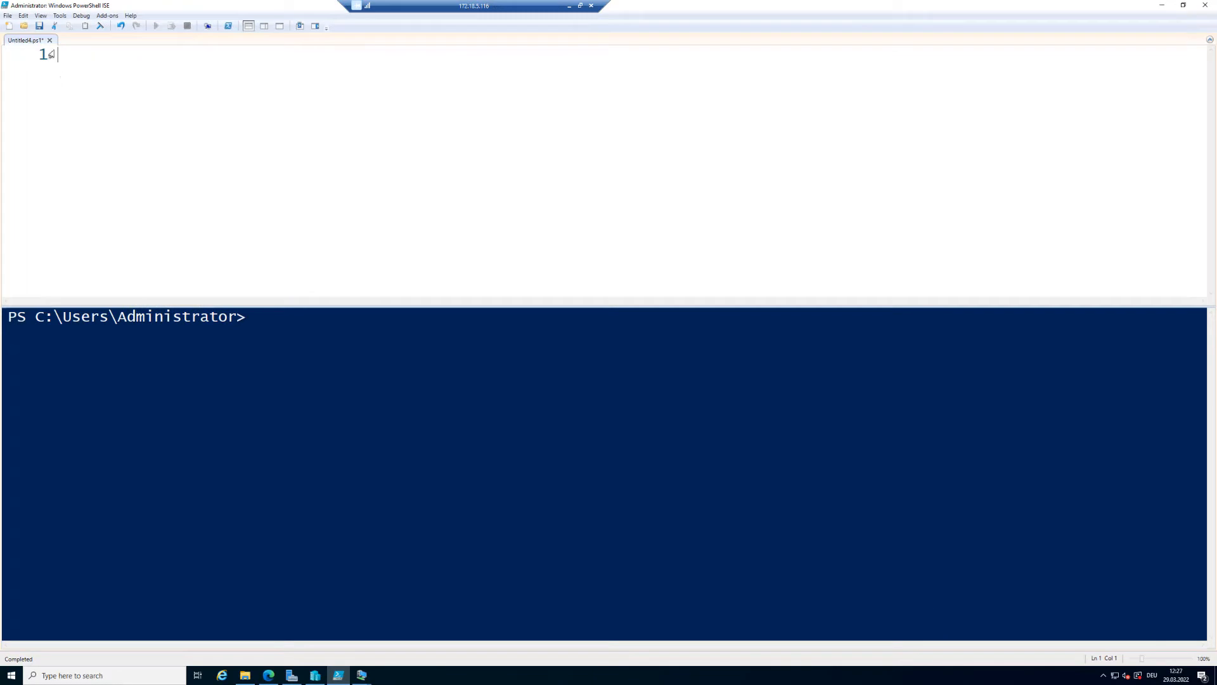
# Step: Write and run the script line Get-VMProcessor -VMName D101-ASHCI01 | FL to list the VM's processor settings
pyautogui.write('get-VMP')
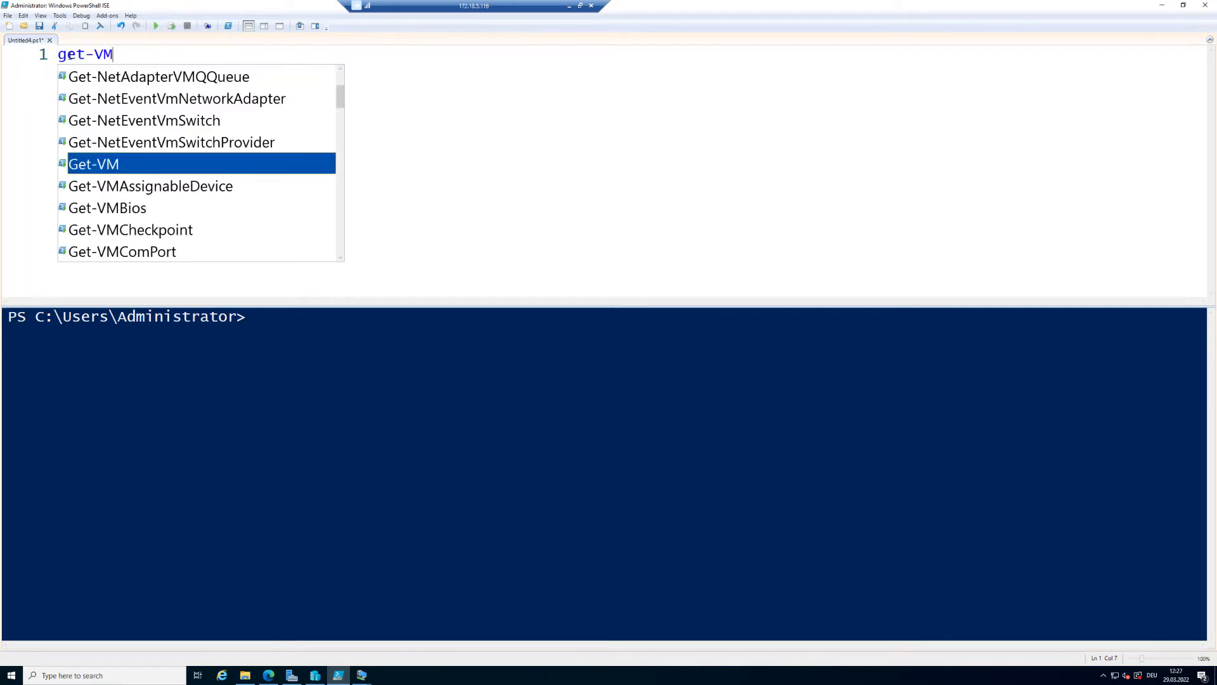
pyautogui.press('Down')
pyautogui.press('Down')
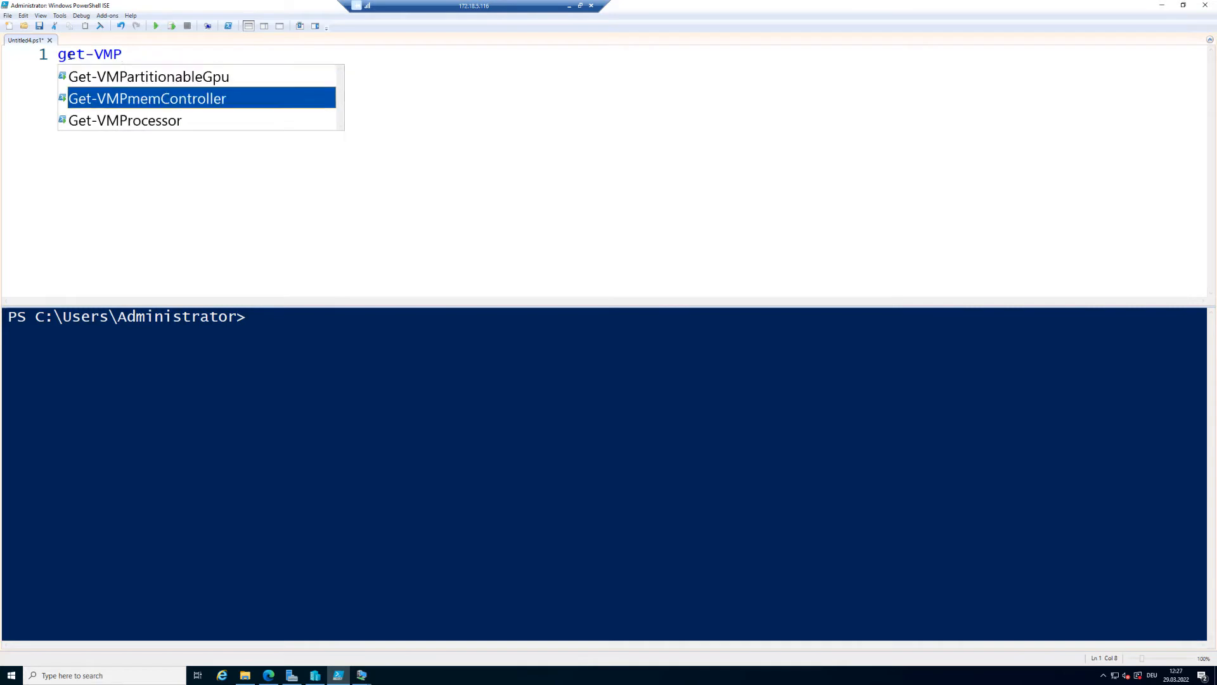
pyautogui.press('Return')
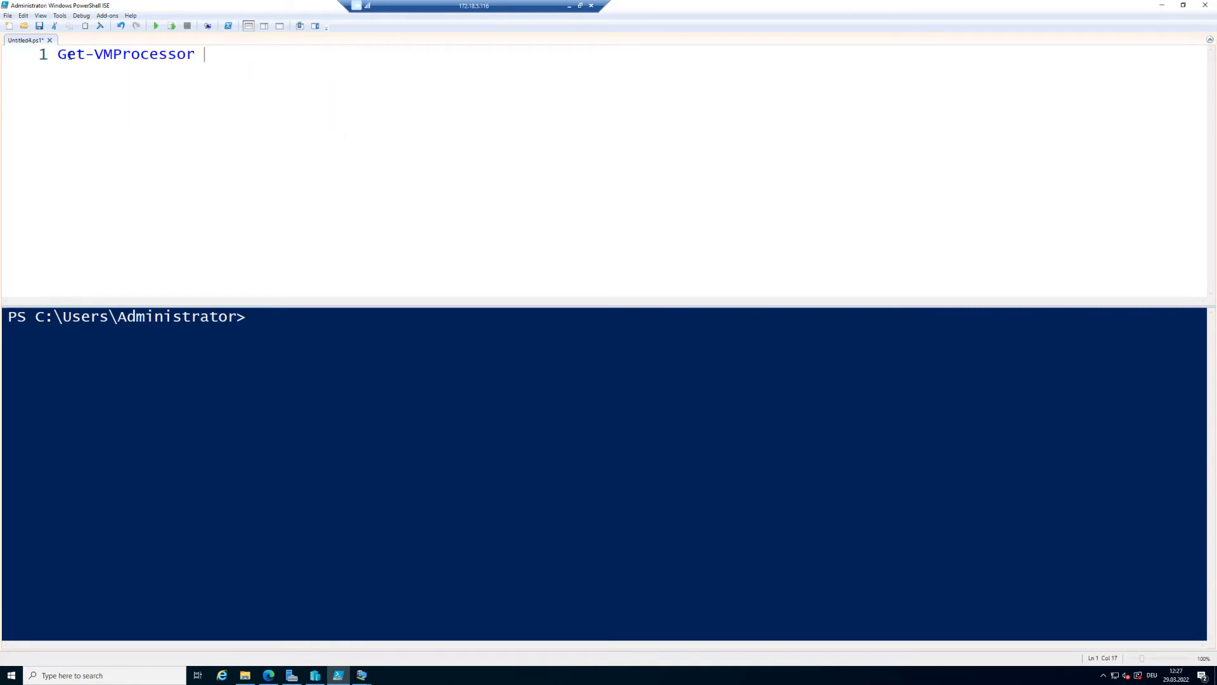
pyautogui.write('-VM')
pyautogui.press('Down')
pyautogui.press('Return')
pyautogui.write('D101-ASHCI01')
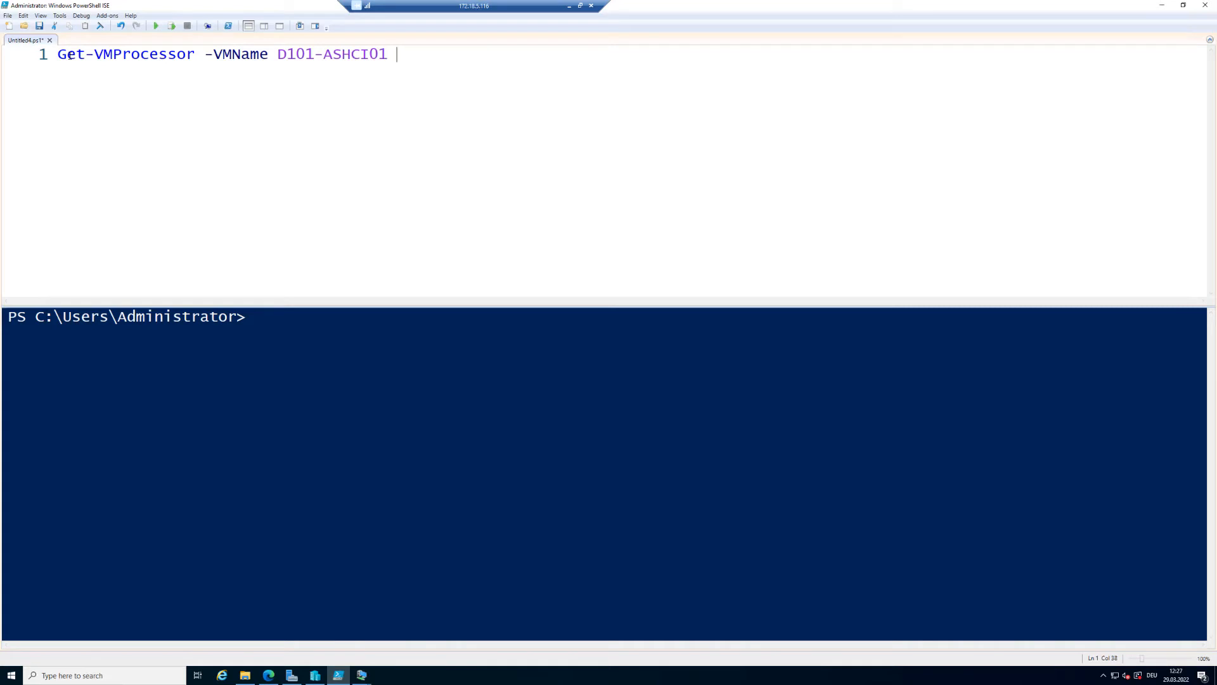
pyautogui.write(' | FL')
pyautogui.click(161, 26)
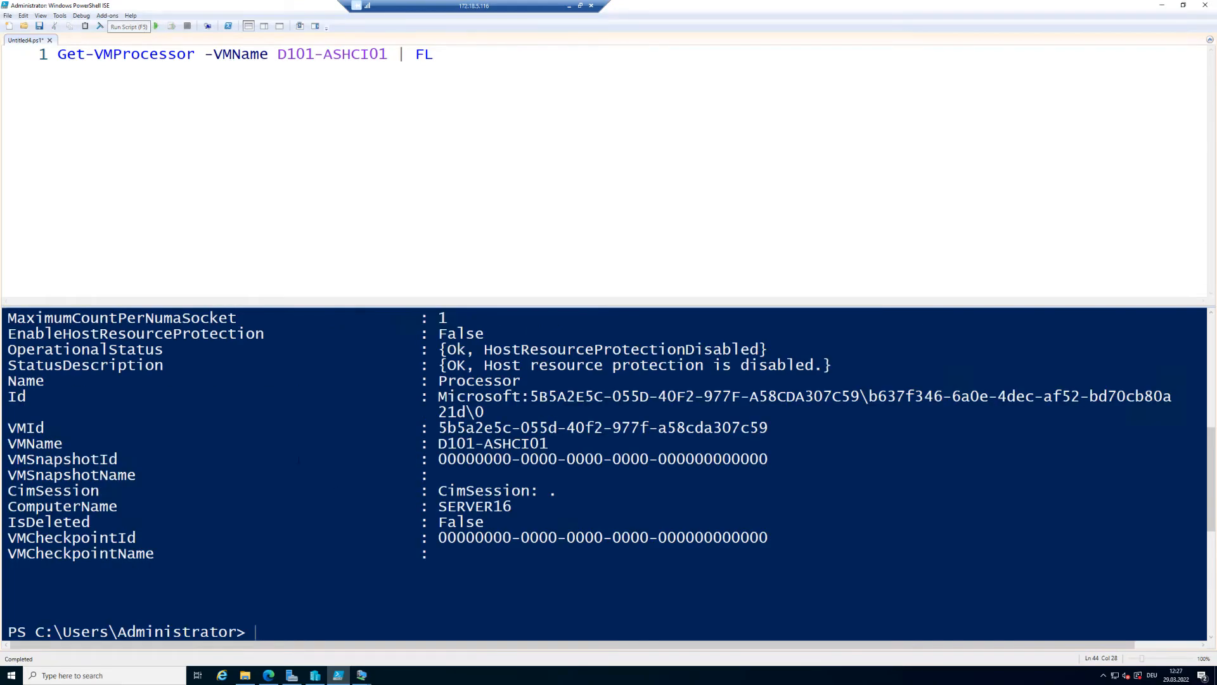
# Step: Look through the processor output for the ExposeVirtualizationExtensions entry and highlight that line
pyautogui.scroll(7, 297, 459)
pyautogui.scroll(1, 297, 459)
pyautogui.scroll(-1, 609, 471)
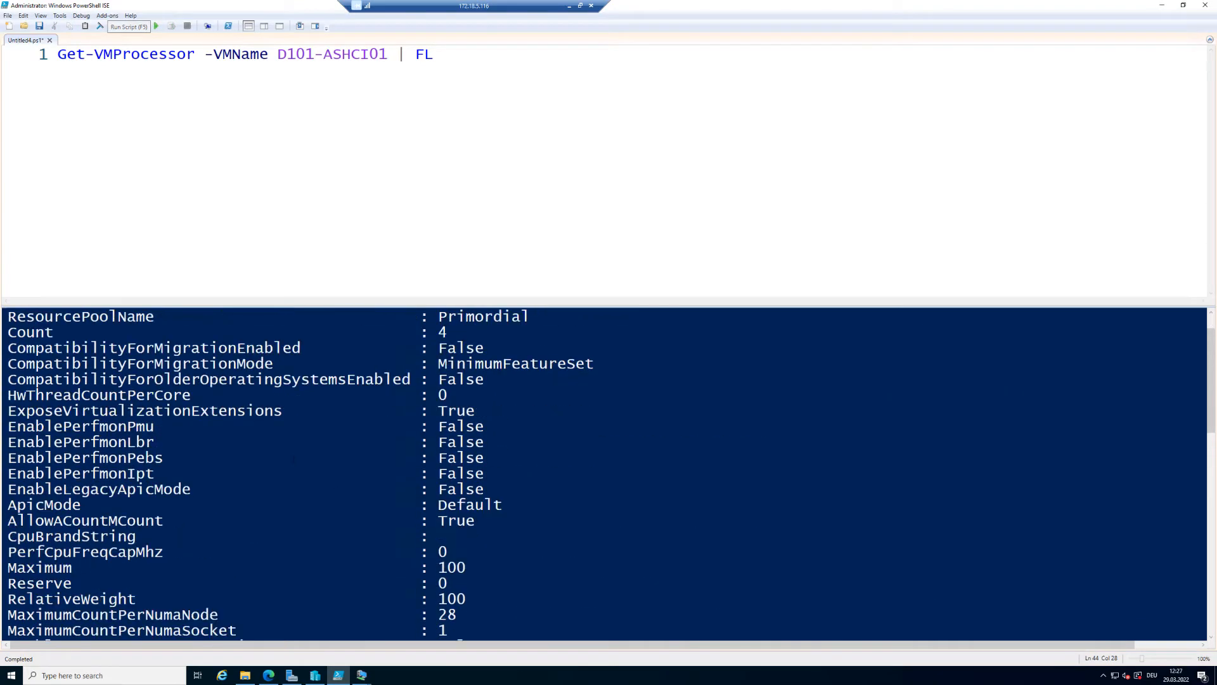
pyautogui.scroll(-5, 609, 472)
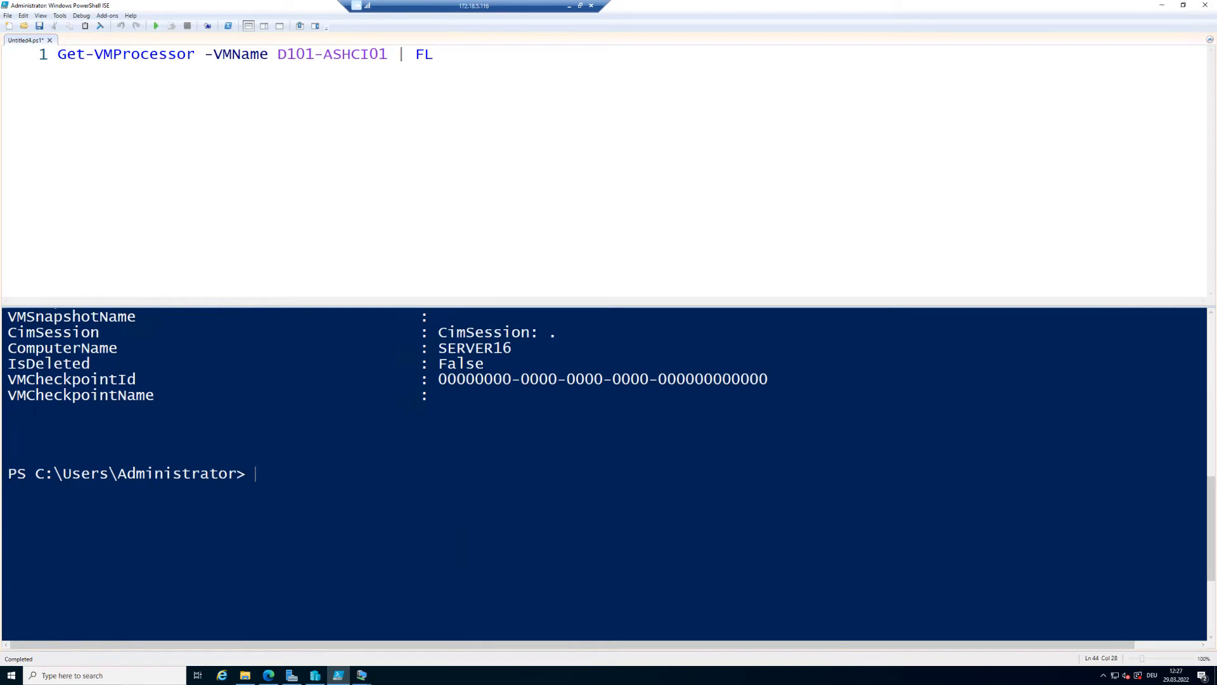
pyautogui.scroll(10, 608, 472)
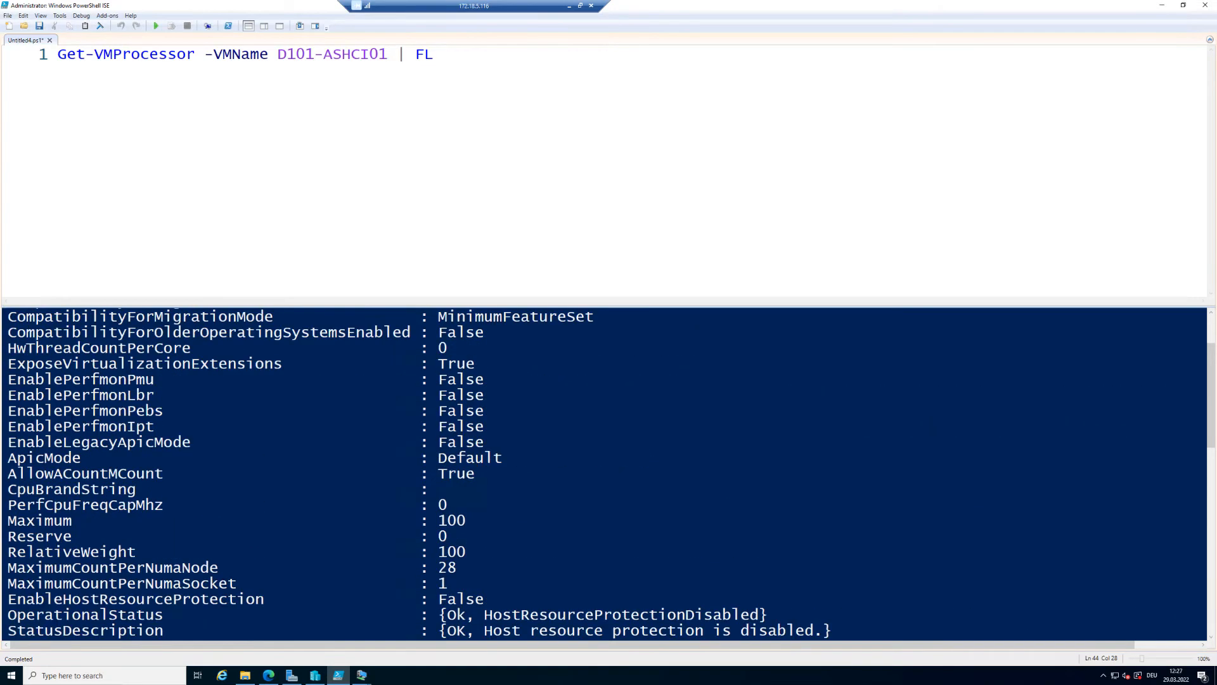
pyautogui.moveTo(8, 411); pyautogui.dragTo(475, 411)
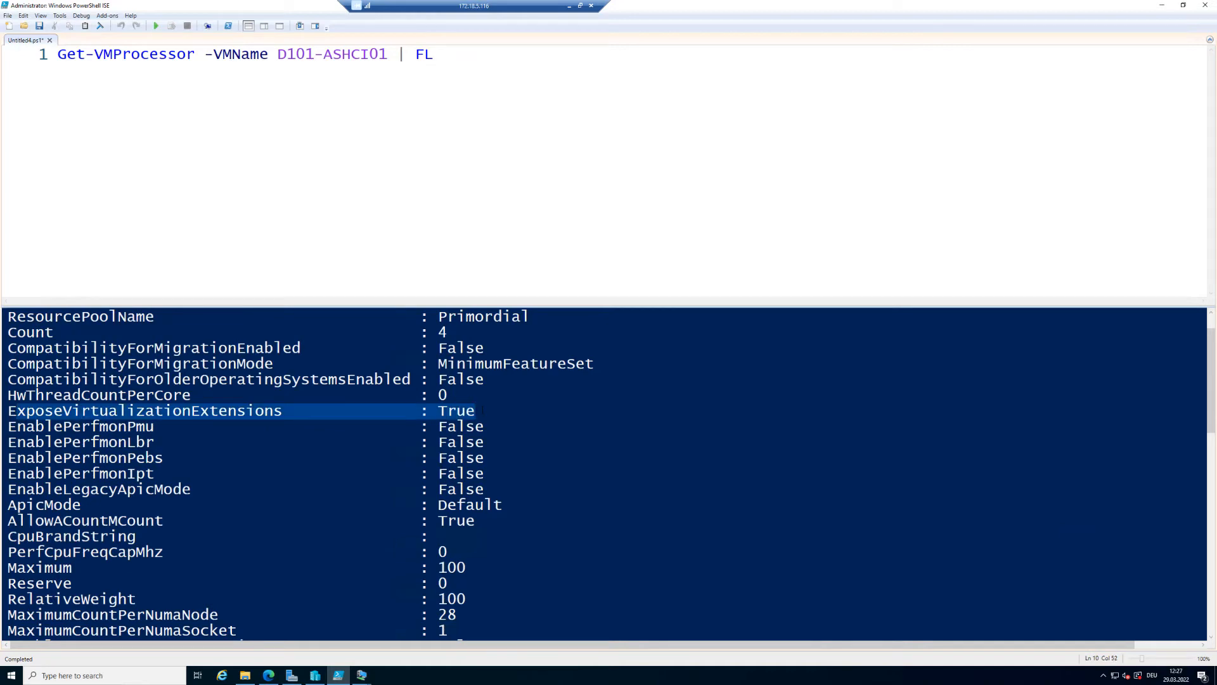
# Step: Switch to the D101-WAC01 virtual machine window and open the Windows Admin Center home page in a new browser tab
pyautogui.click(364, 675)
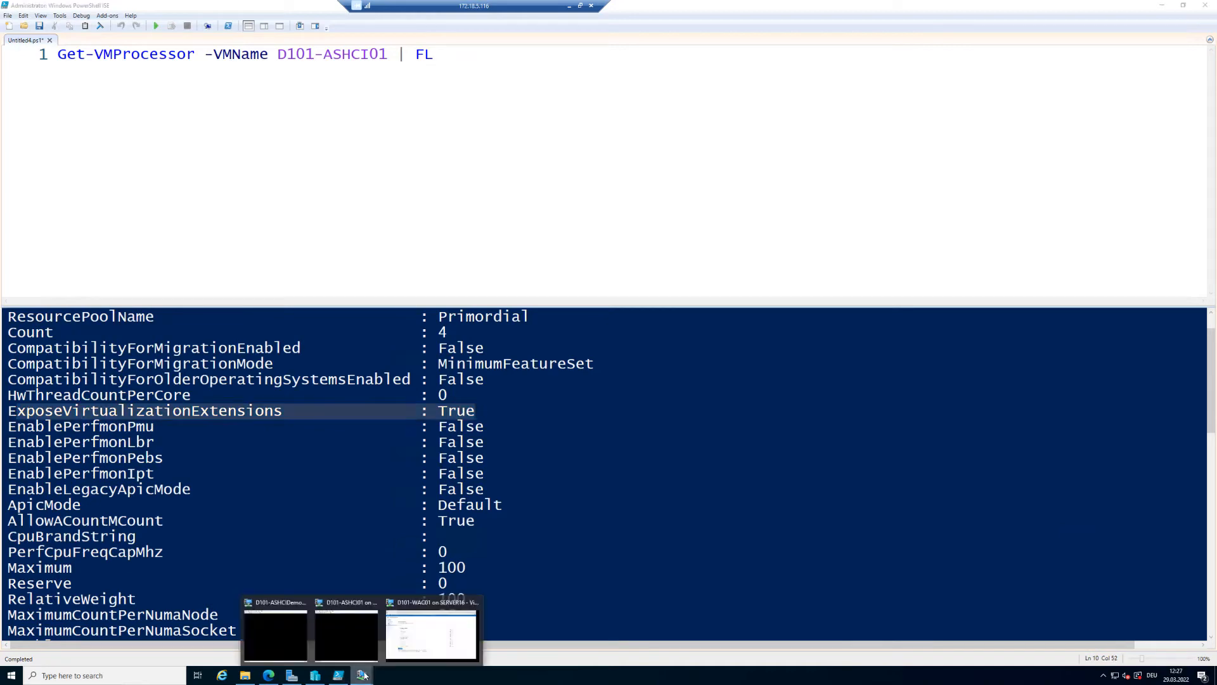
pyautogui.click(431, 637)
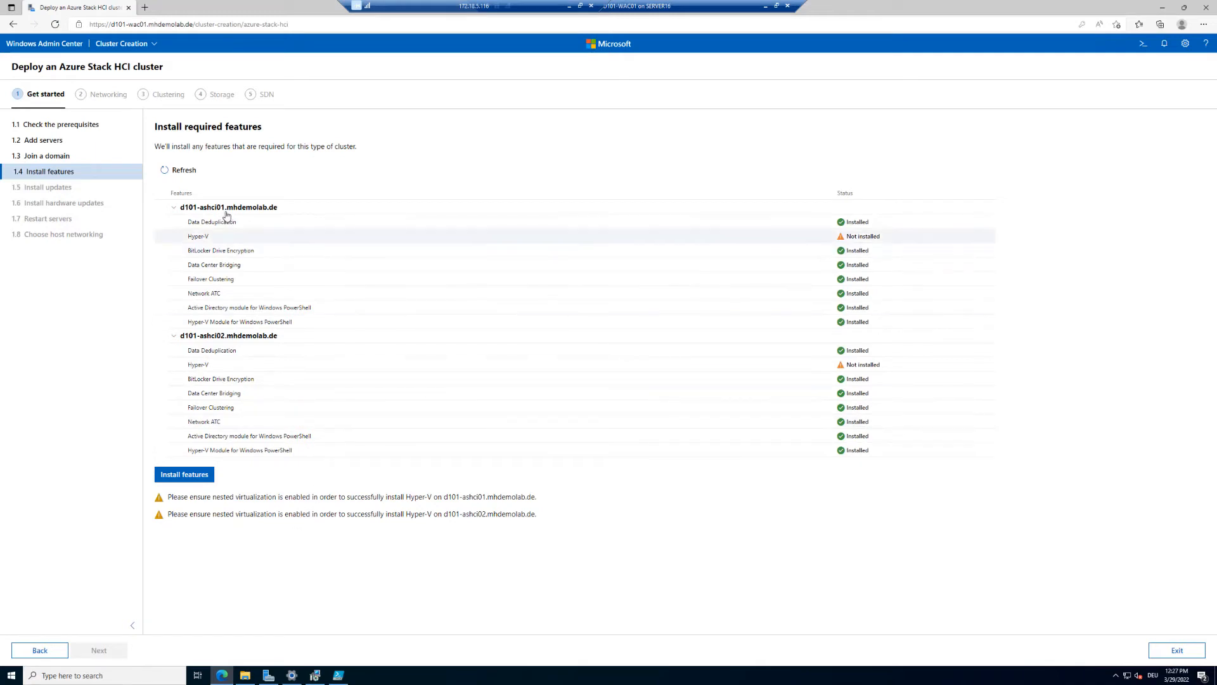
pyautogui.rightClick(38, 49)
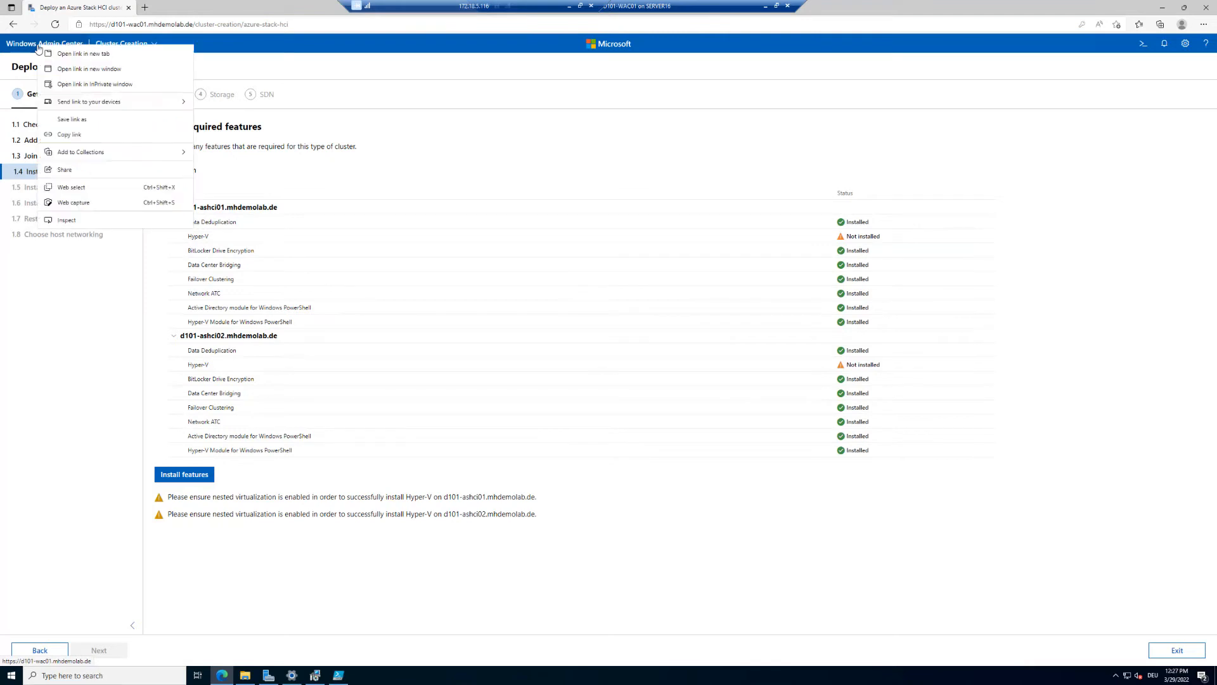
pyautogui.click(61, 54)
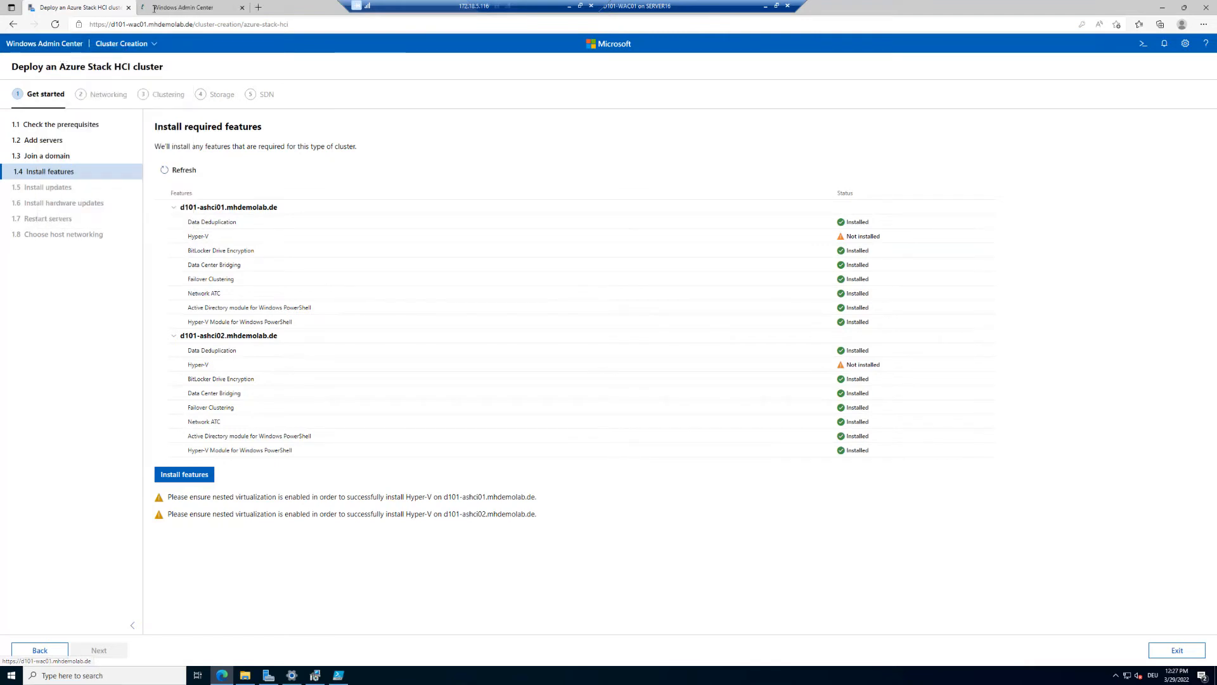
pyautogui.click(178, 7)
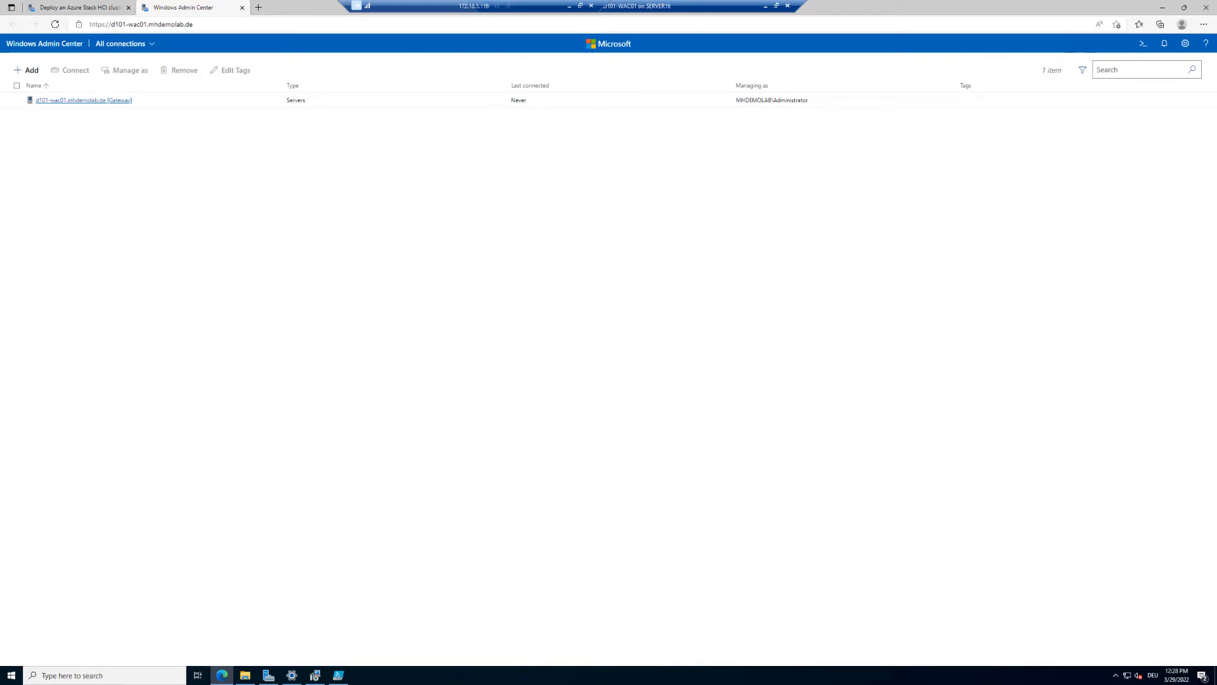
# Step: Start adding a server connection with the server name D101-ASHCI01
pyautogui.click(28, 73)
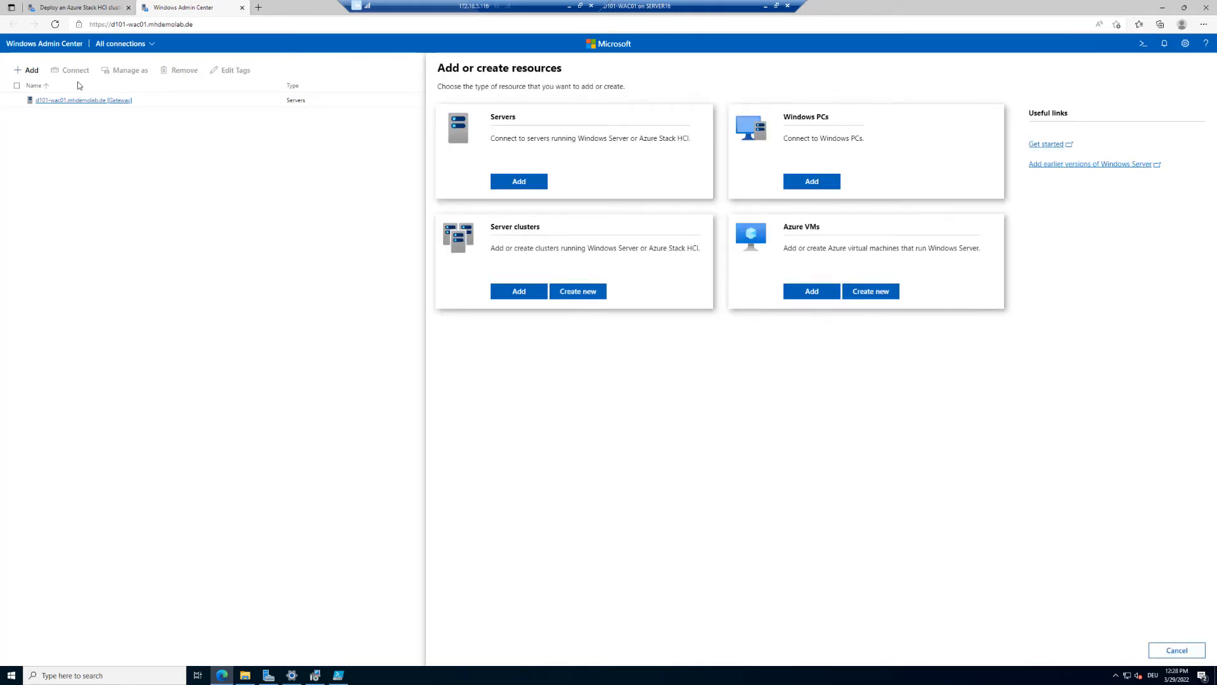
pyautogui.click(518, 181)
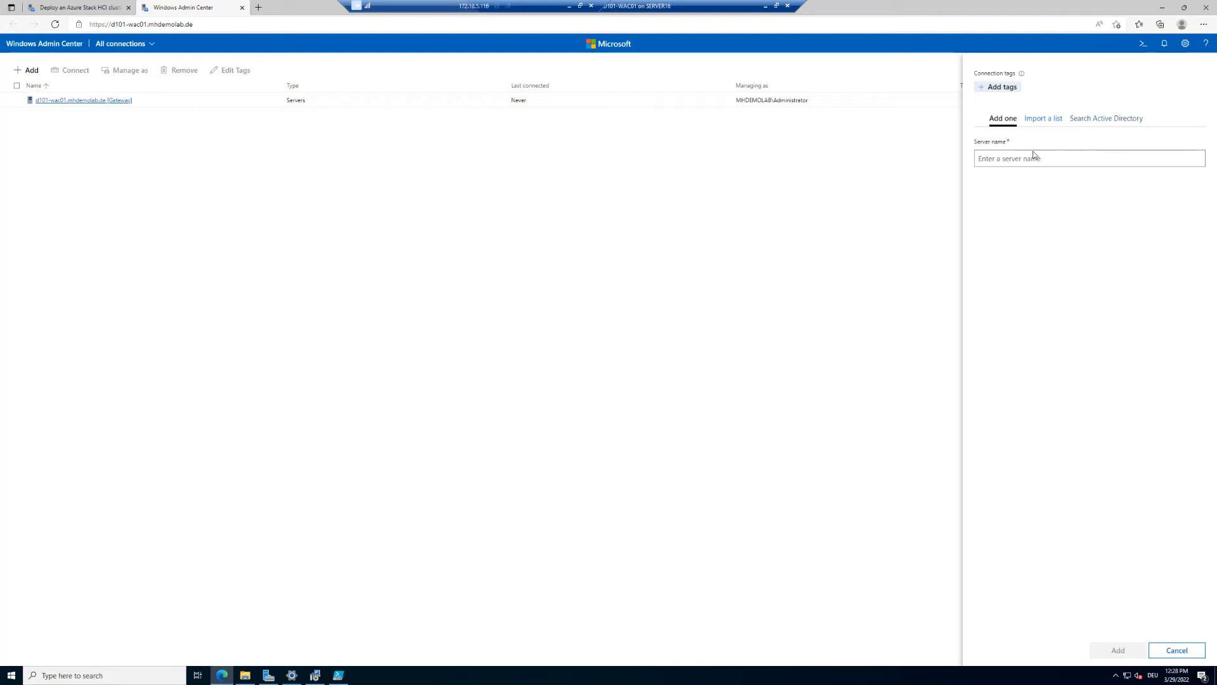
pyautogui.write('D101-ASHCI01')
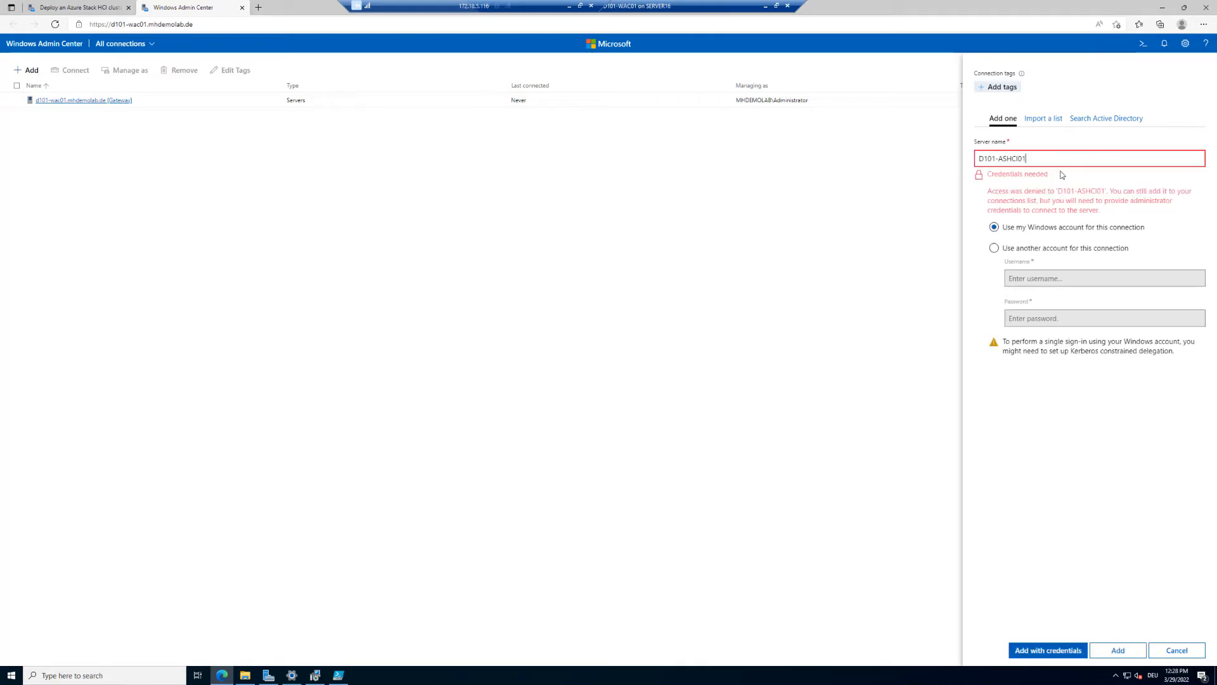
# Step: Add D101-ASHCI01 using another account, entering the mhdemolab domain administrator username and account password, and acknowledge the browser's password-saving prompt
pyautogui.click(1036, 251)
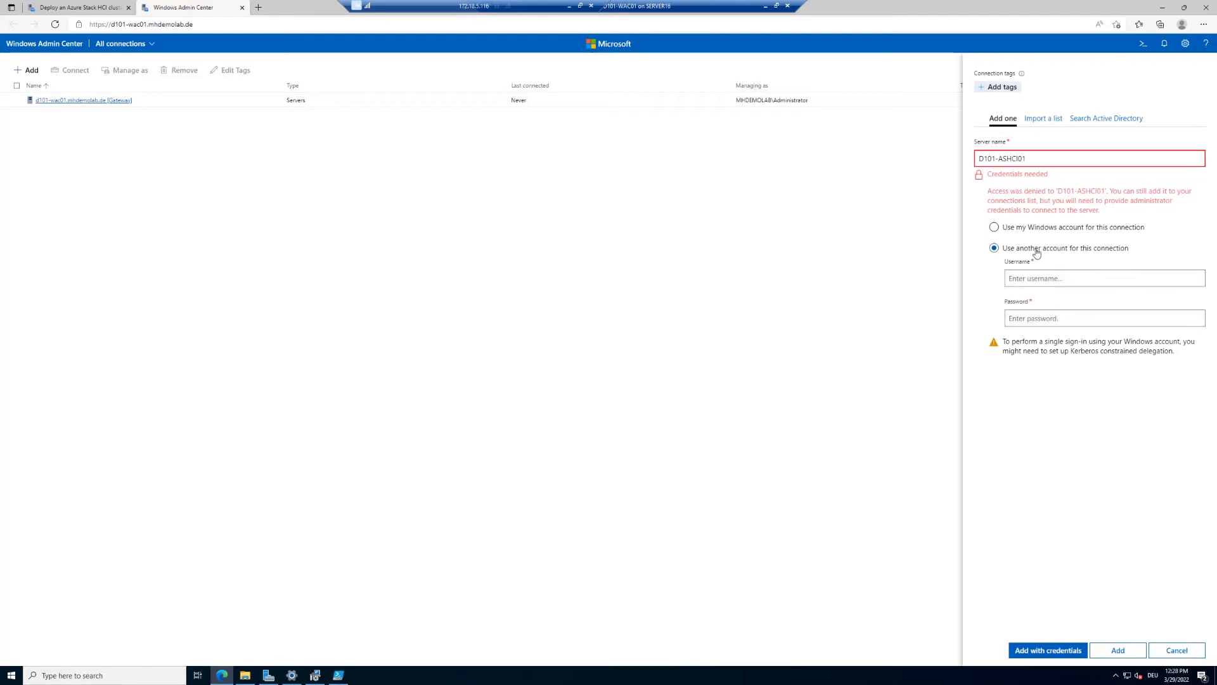
pyautogui.click(1052, 278)
pyautogui.write('mhdemolab\\administrator')
pyautogui.press('Tab')
pyautogui.write('••••••••')
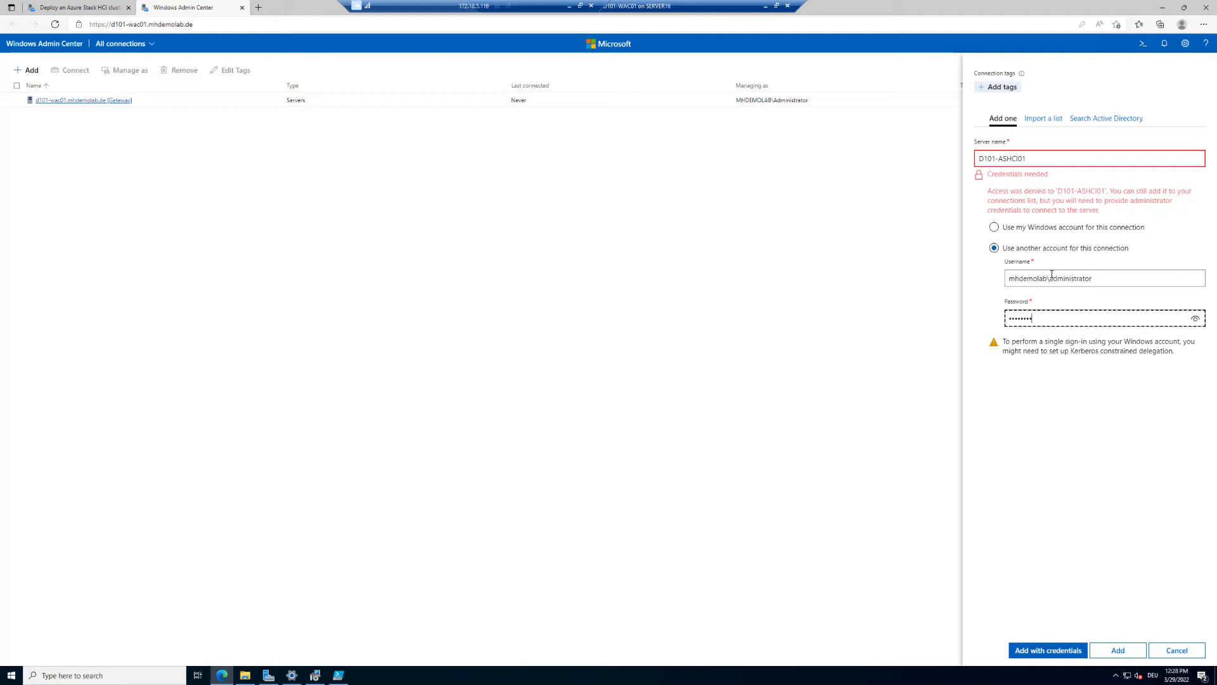
pyautogui.click(1062, 647)
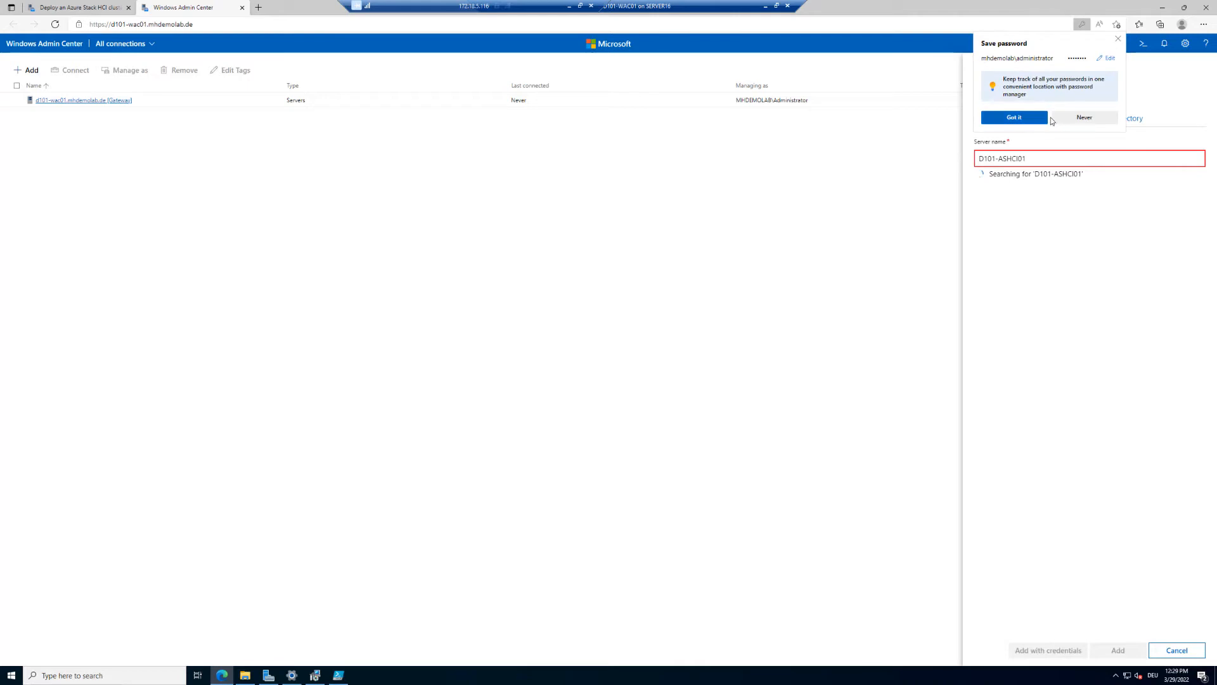
pyautogui.click(1028, 118)
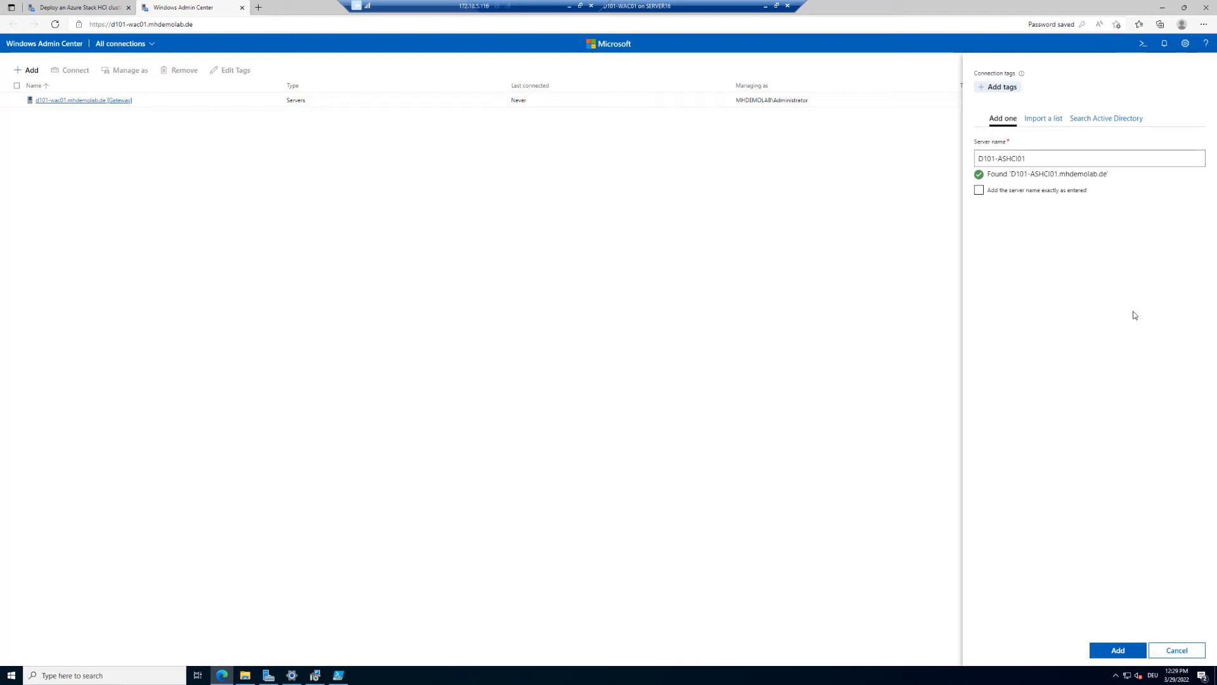
pyautogui.click(1121, 652)
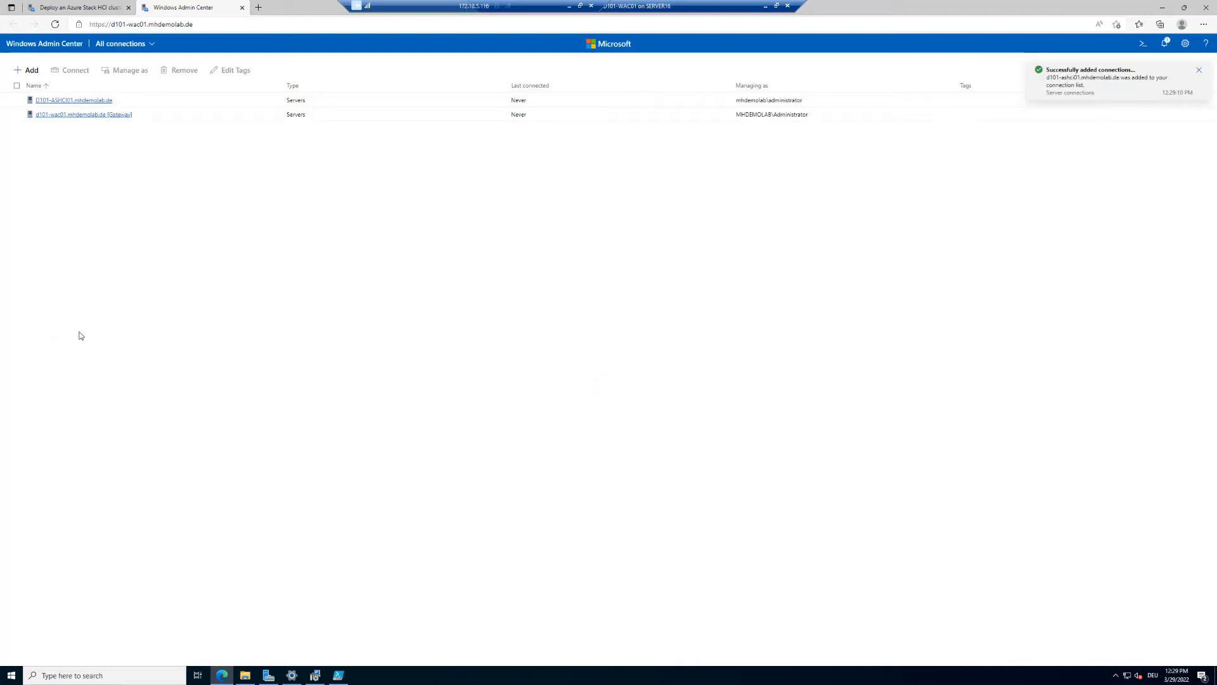
# Step: Connect to D101-ASHCI01.mhdemolab.de and look through its roles and features
pyautogui.click(69, 101)
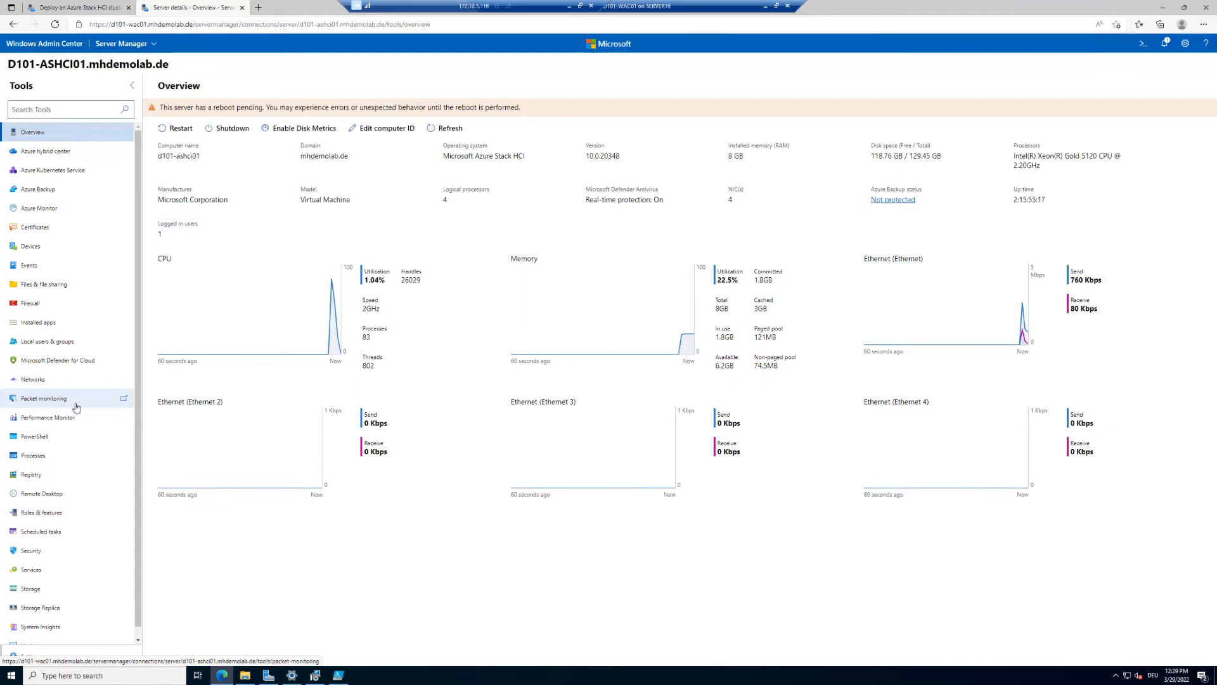
pyautogui.click(37, 515)
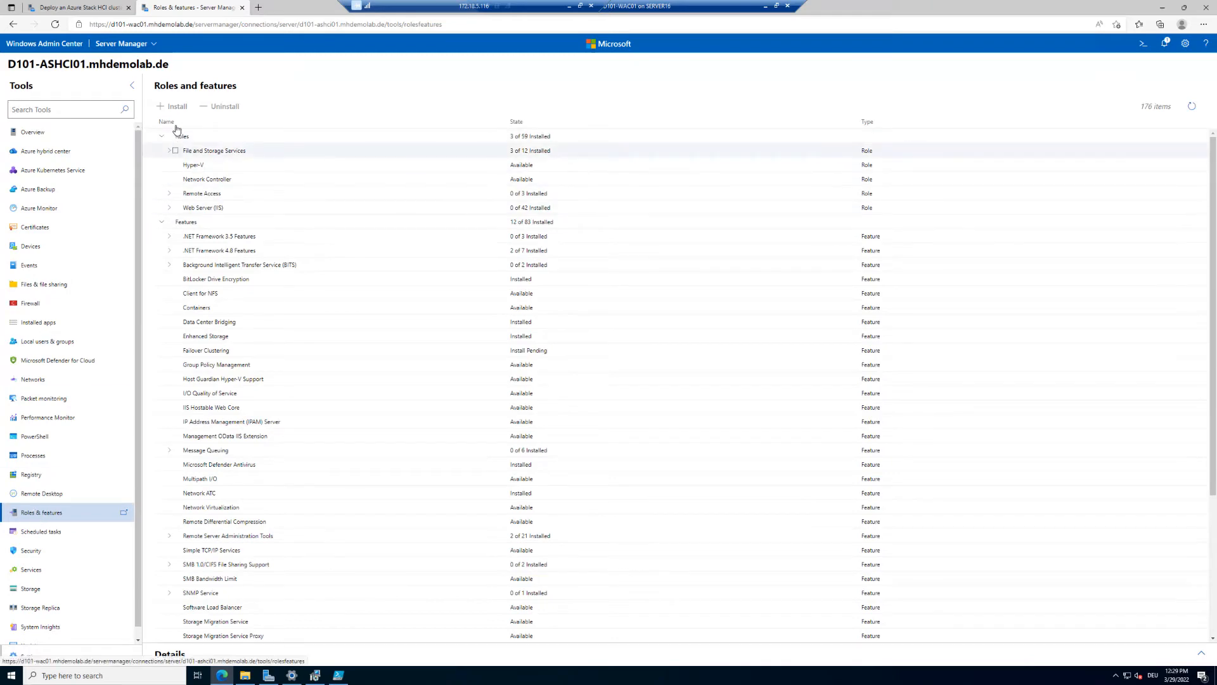
pyautogui.scroll(-3, 294, 380)
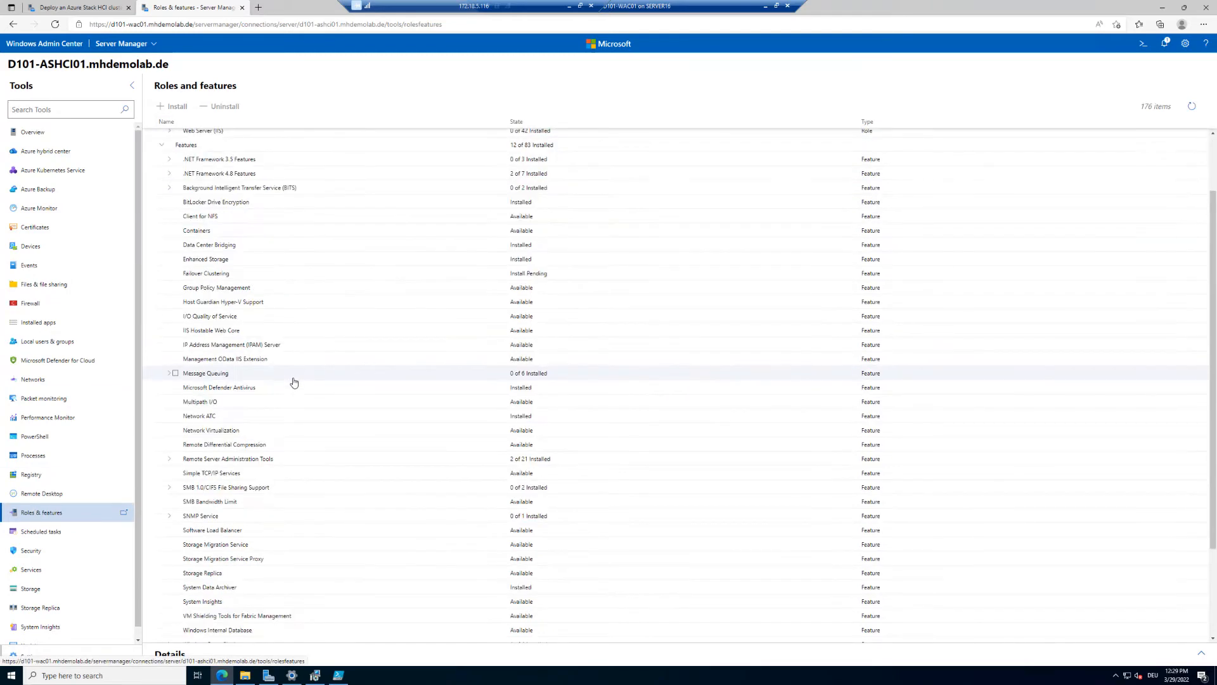
pyautogui.scroll(3, 294, 382)
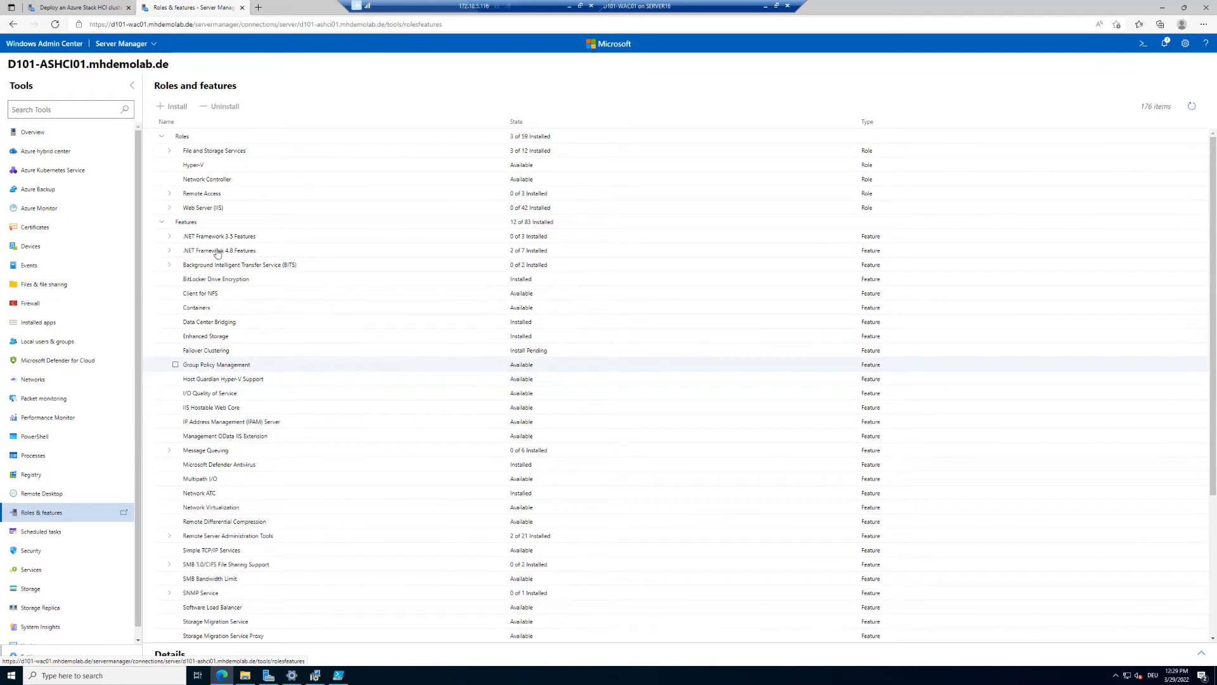
# Step: Install the Hyper-V role on D101-ASHCI01 with automatic server reboot if required
pyautogui.click(174, 166)
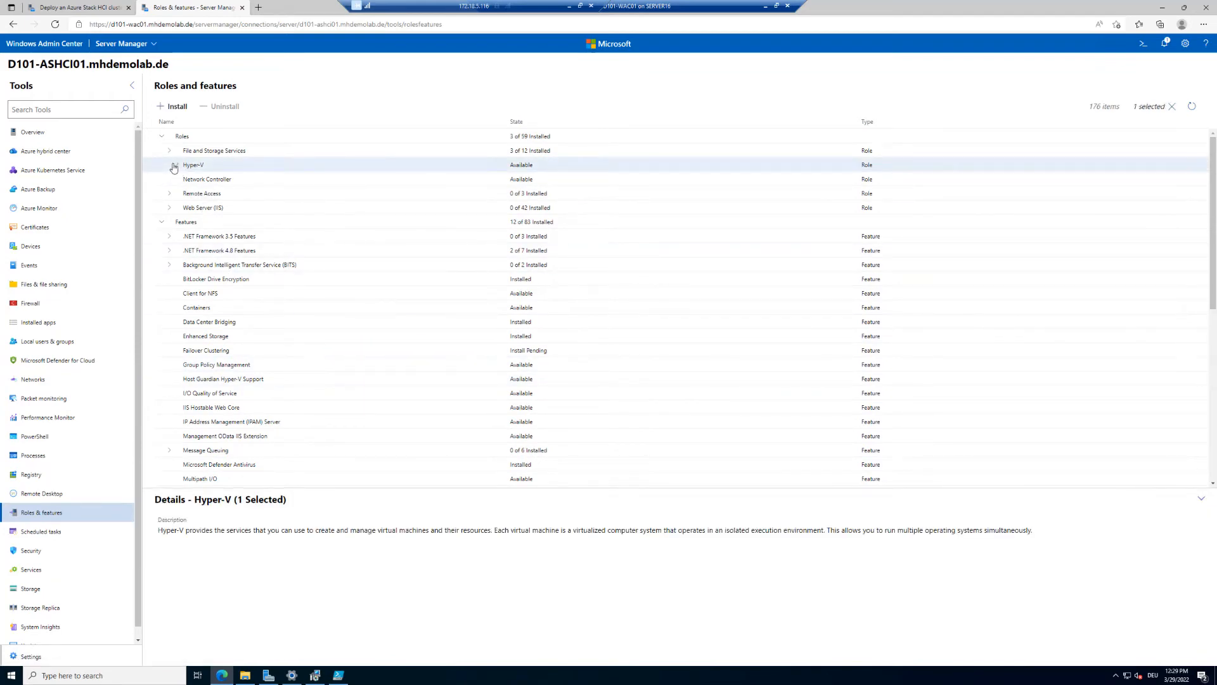
pyautogui.click(168, 108)
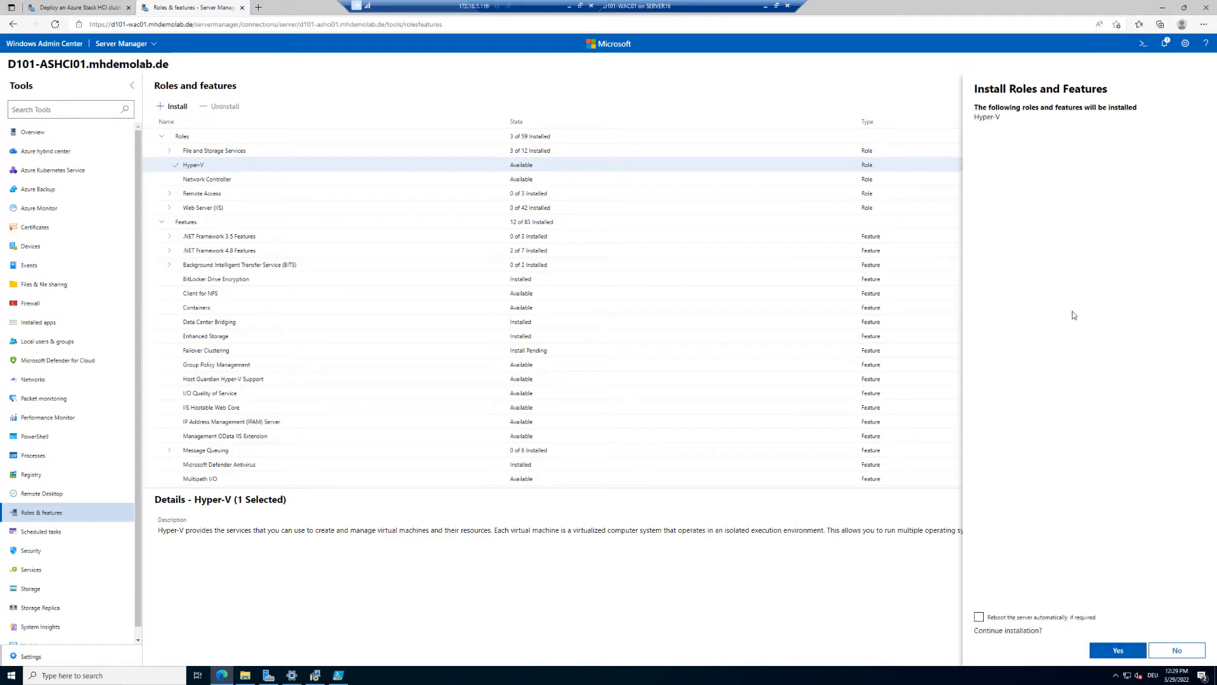
pyautogui.click(1004, 619)
pyautogui.click(1116, 649)
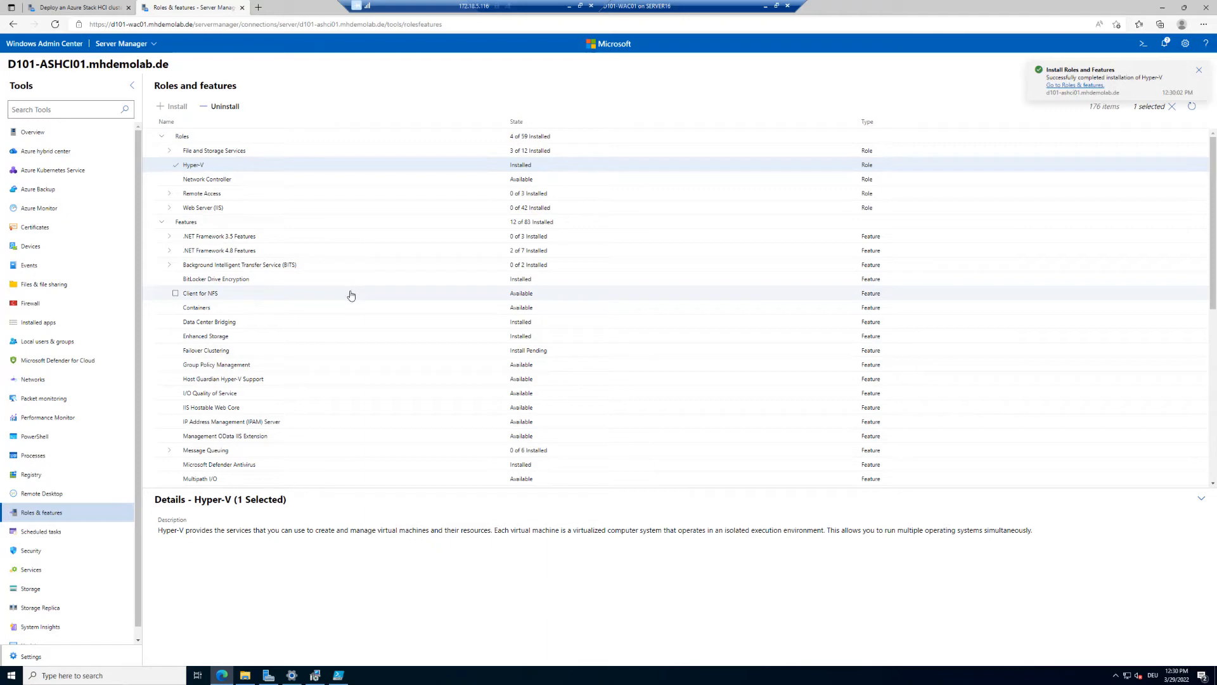
# Step: Return to all connections and start adding a server connection with the server name D101-ASHCI02
pyautogui.click(42, 43)
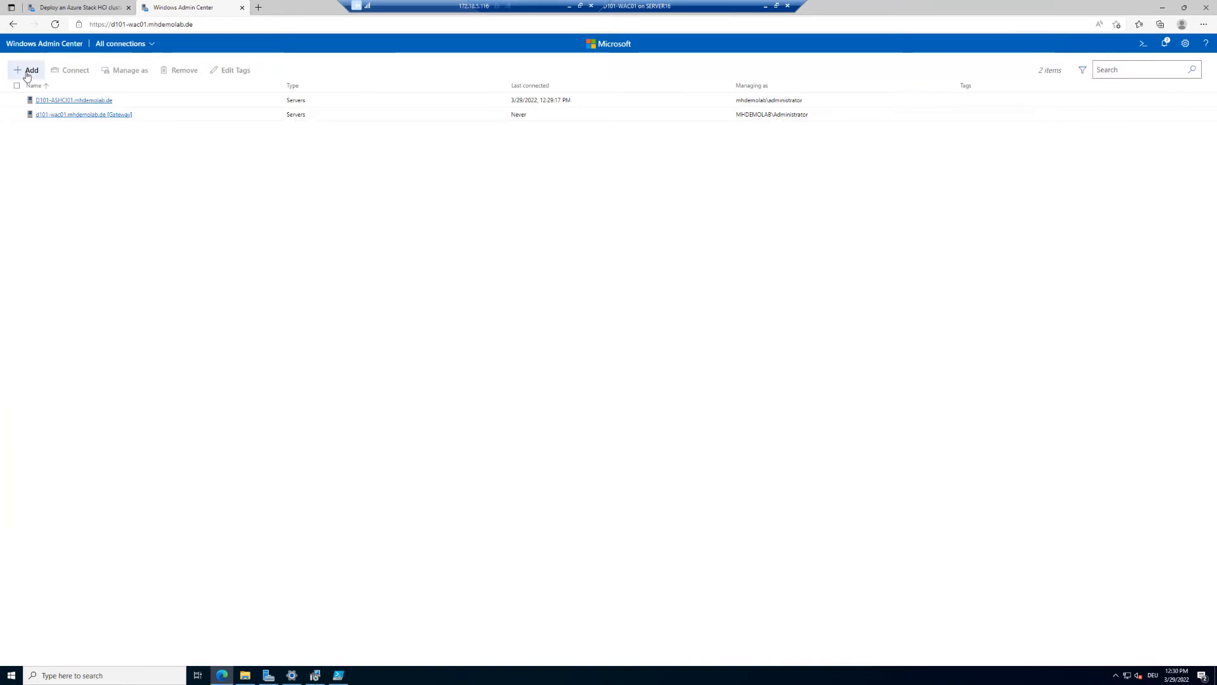
pyautogui.click(27, 71)
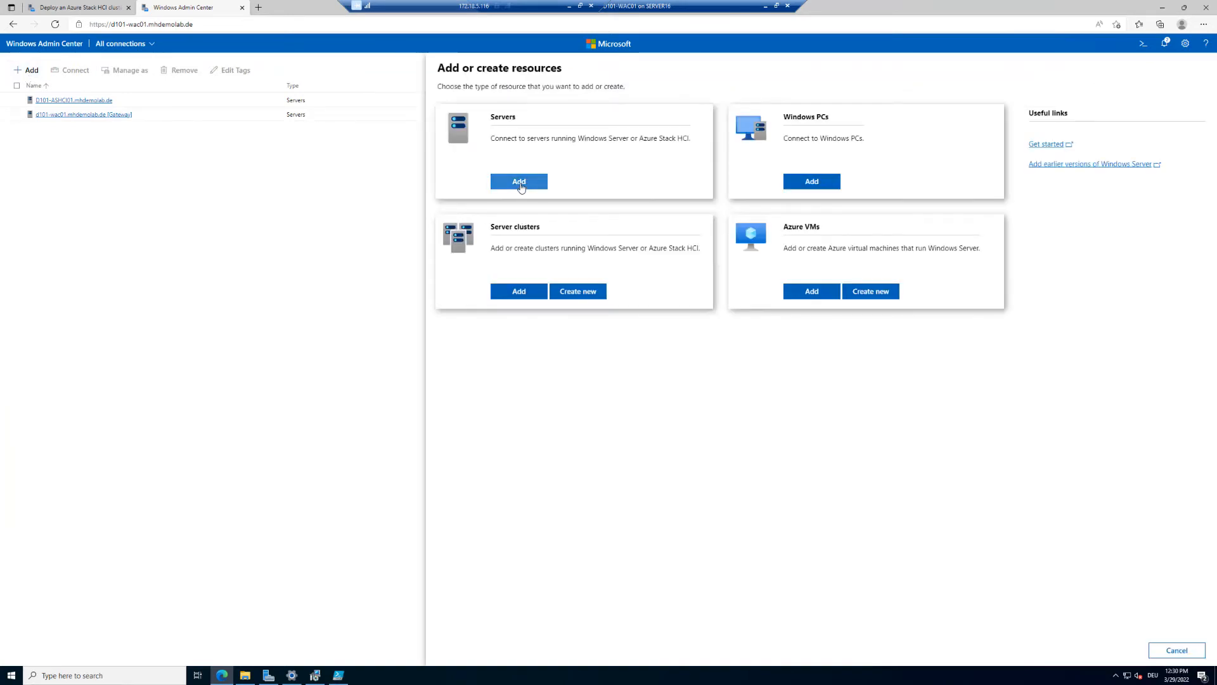
pyautogui.click(519, 182)
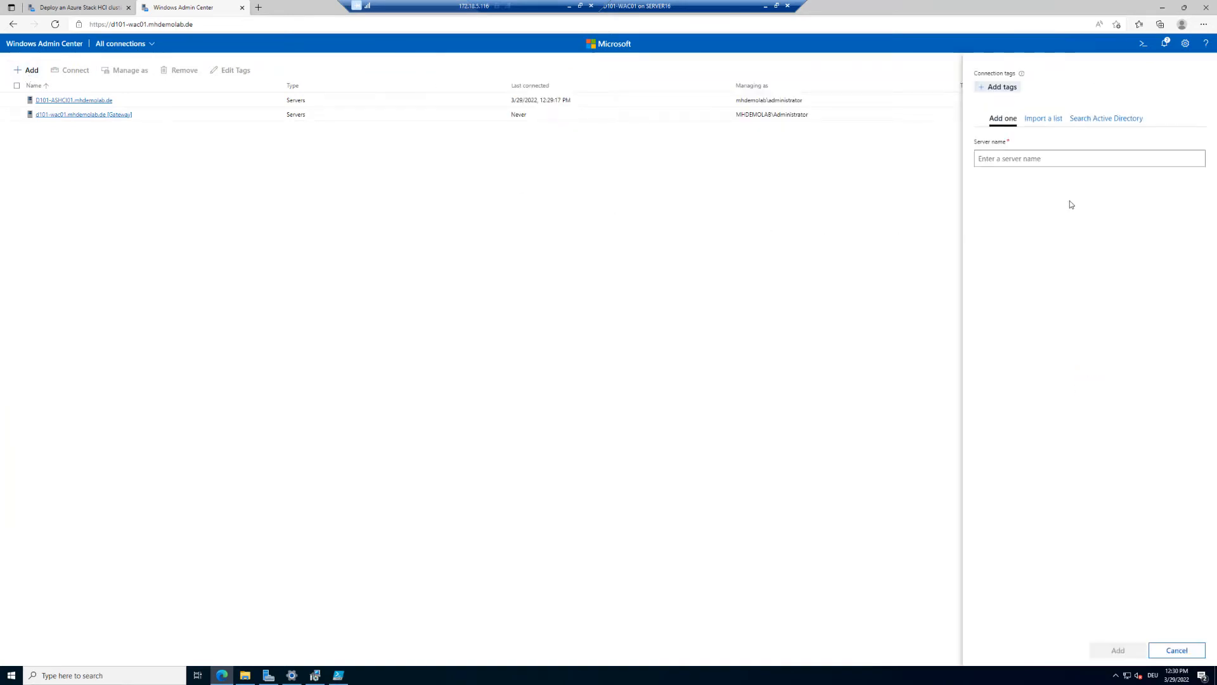
pyautogui.click(1017, 158)
pyautogui.write('D101-ASHCI02')
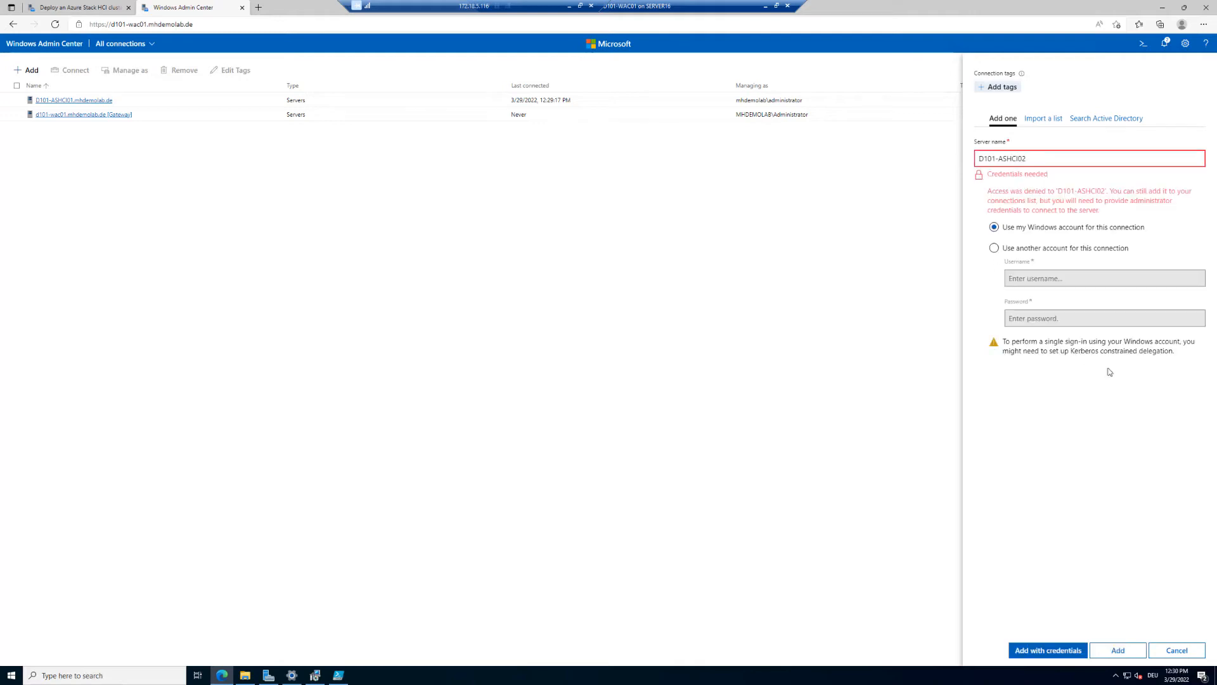
# Step: Add D101-ASHCI02 using another account, filling in the saved mhdemolab domain administrator username and account password
pyautogui.click(1065, 249)
pyautogui.click(1062, 277)
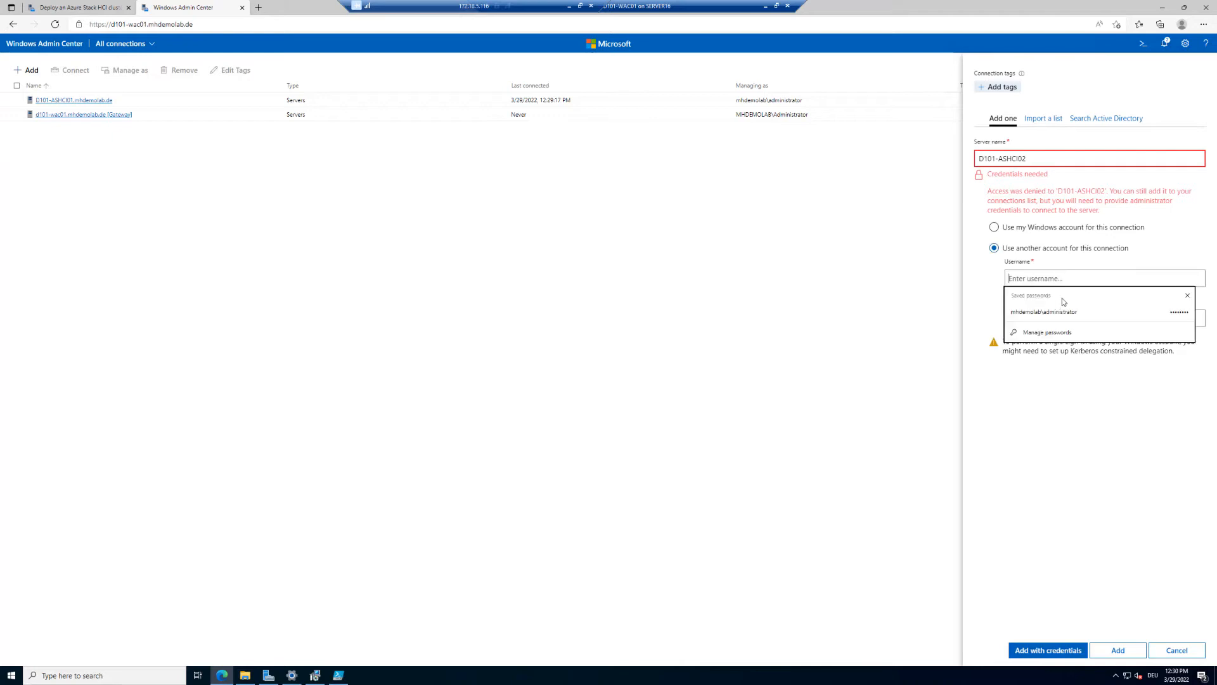
pyautogui.click(1071, 317)
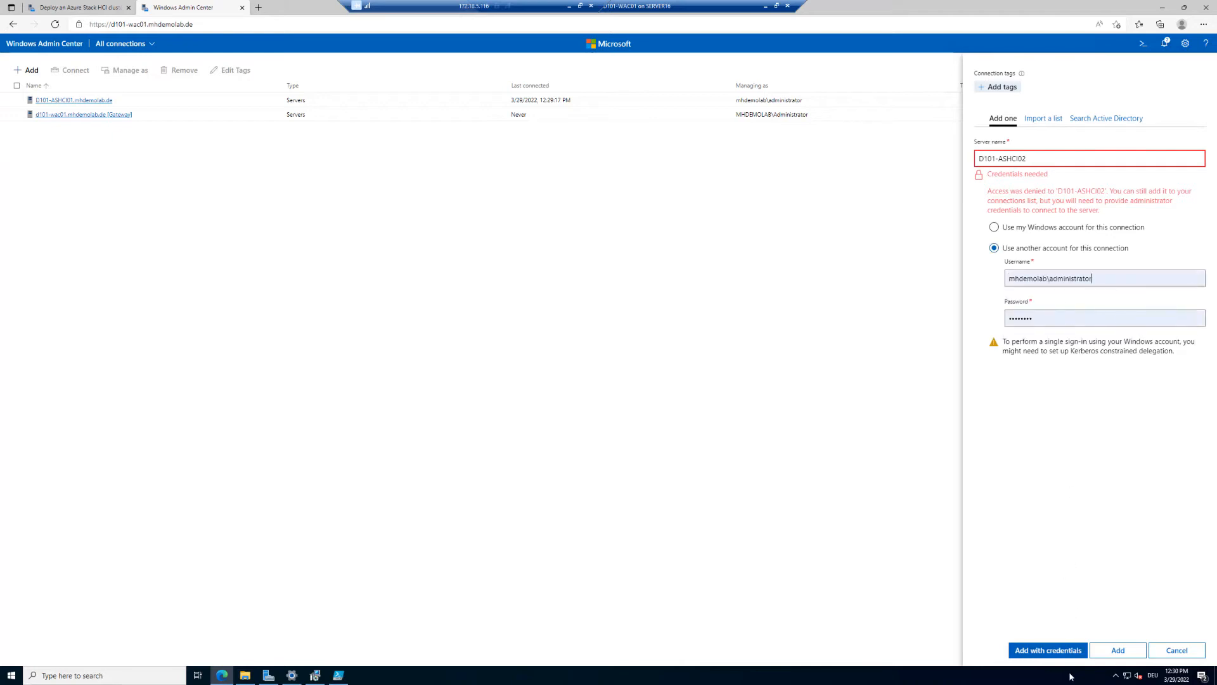
pyautogui.click(1048, 650)
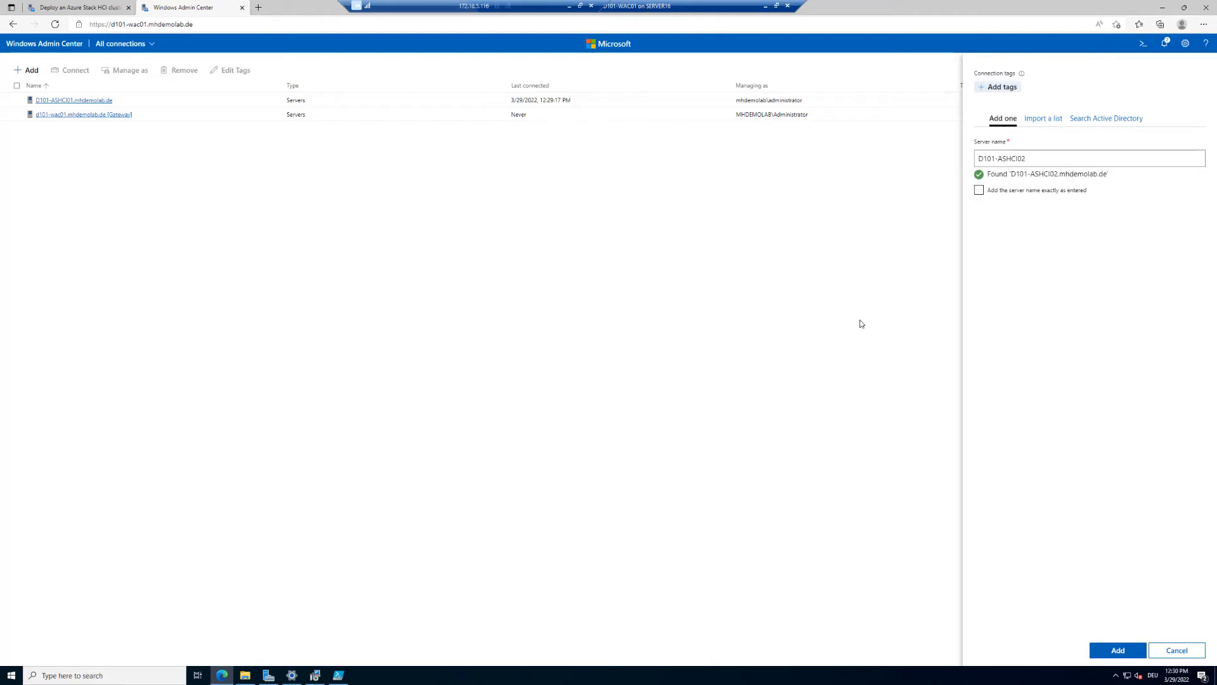
pyautogui.click(1118, 650)
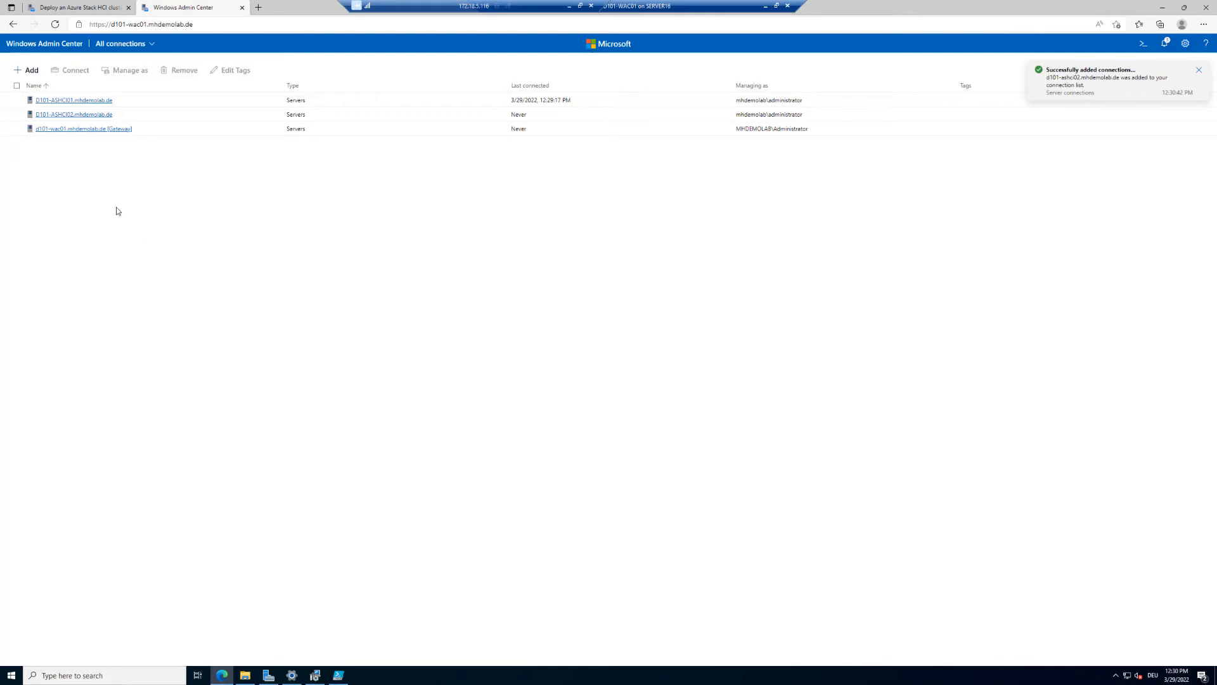
# Step: Connect to D101-ASHCI02.mhdemolab.de and install the Hyper-V role with automatic server reboot if required
pyautogui.click(72, 116)
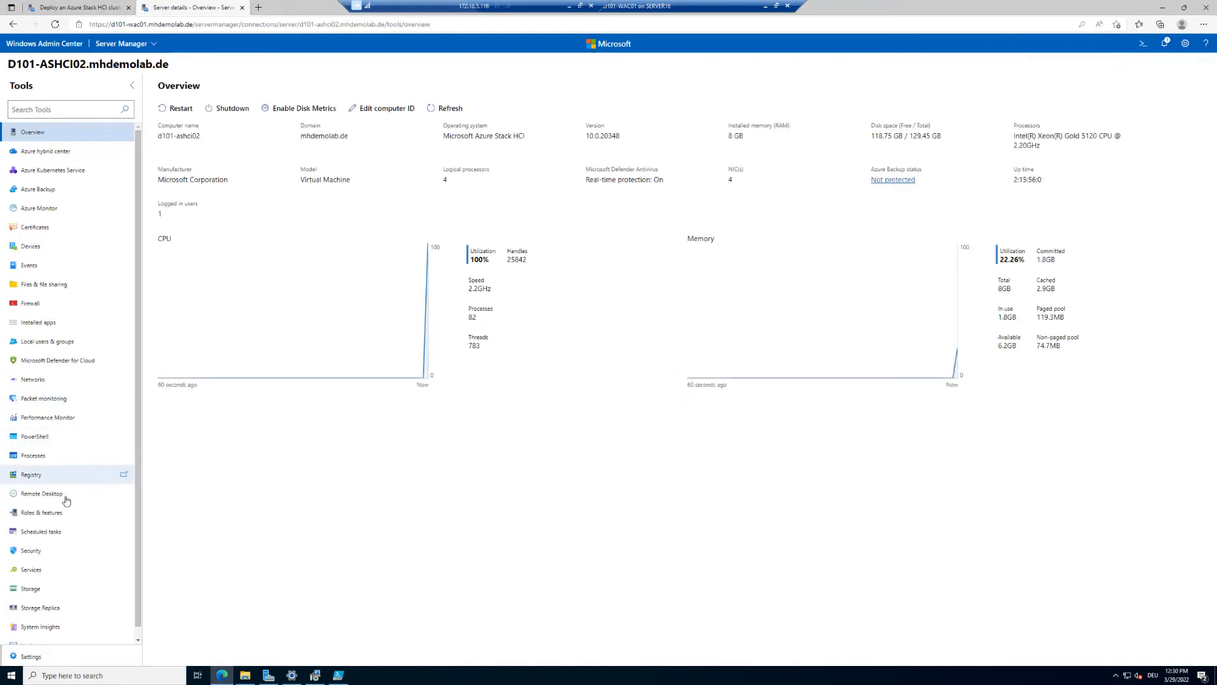
pyautogui.click(43, 514)
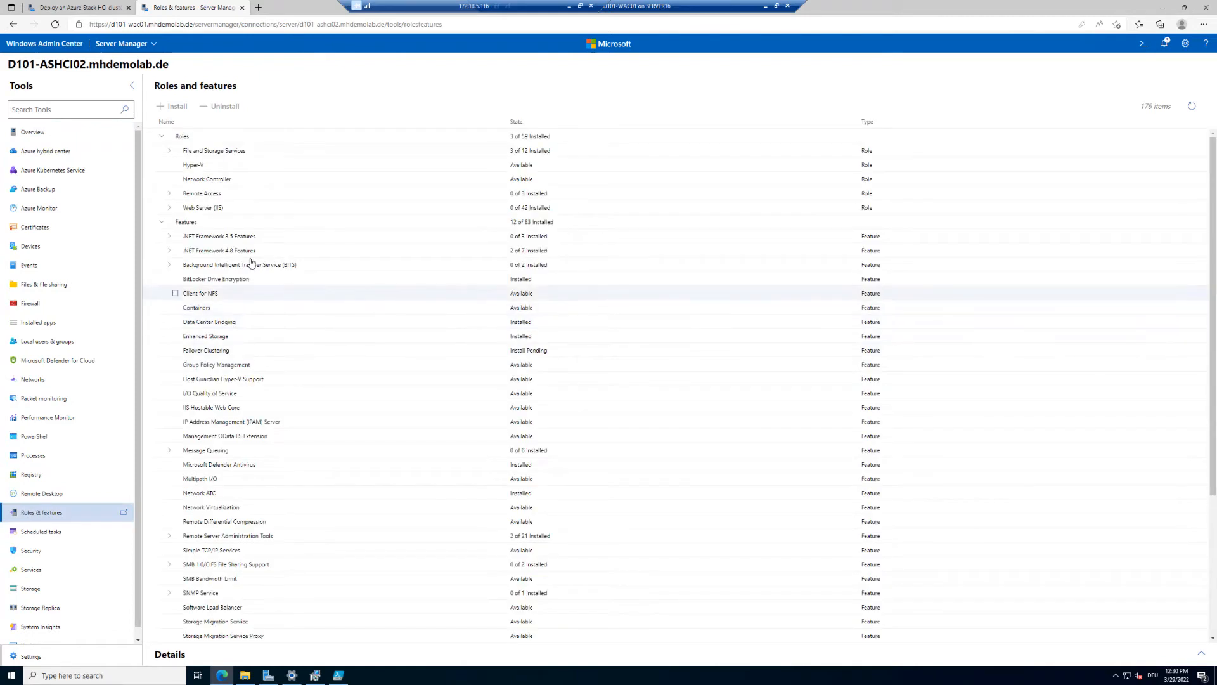
pyautogui.click(175, 165)
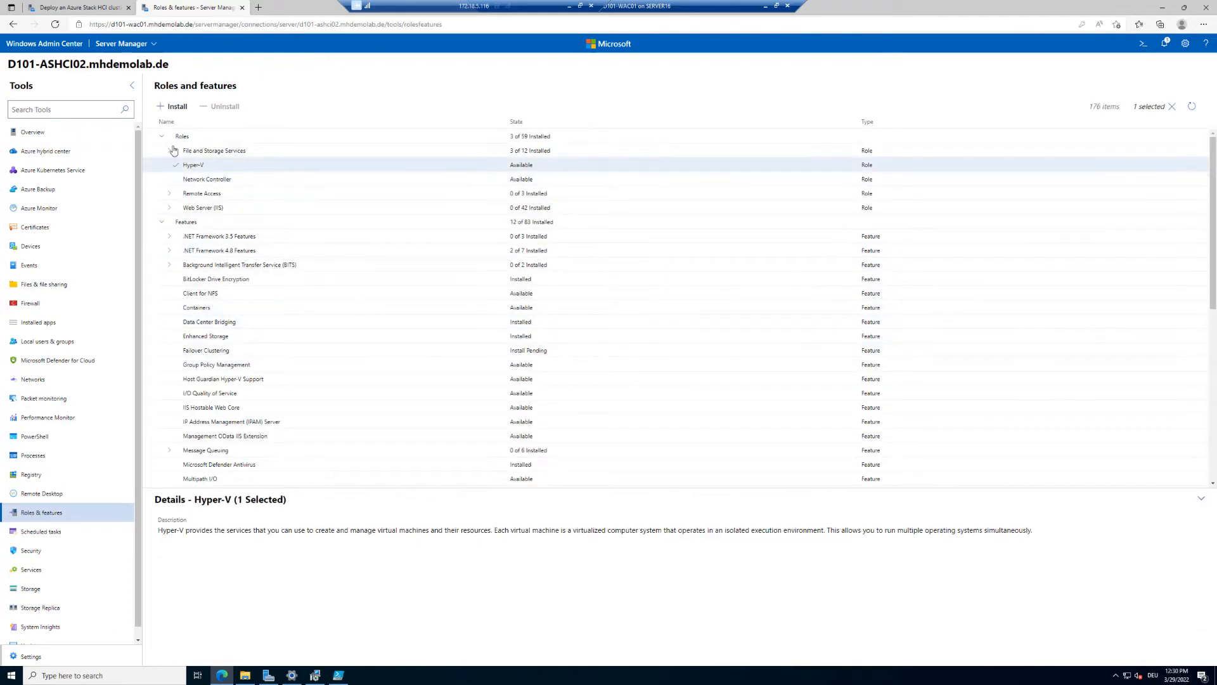
pyautogui.click(177, 106)
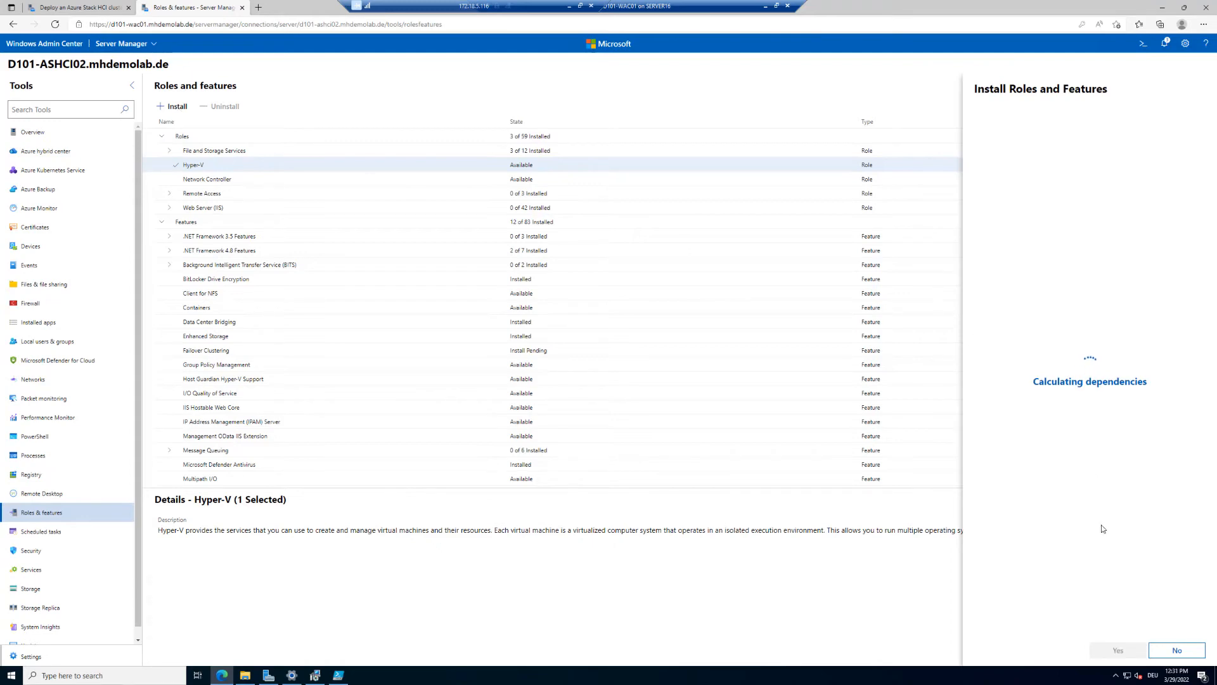
pyautogui.click(1014, 617)
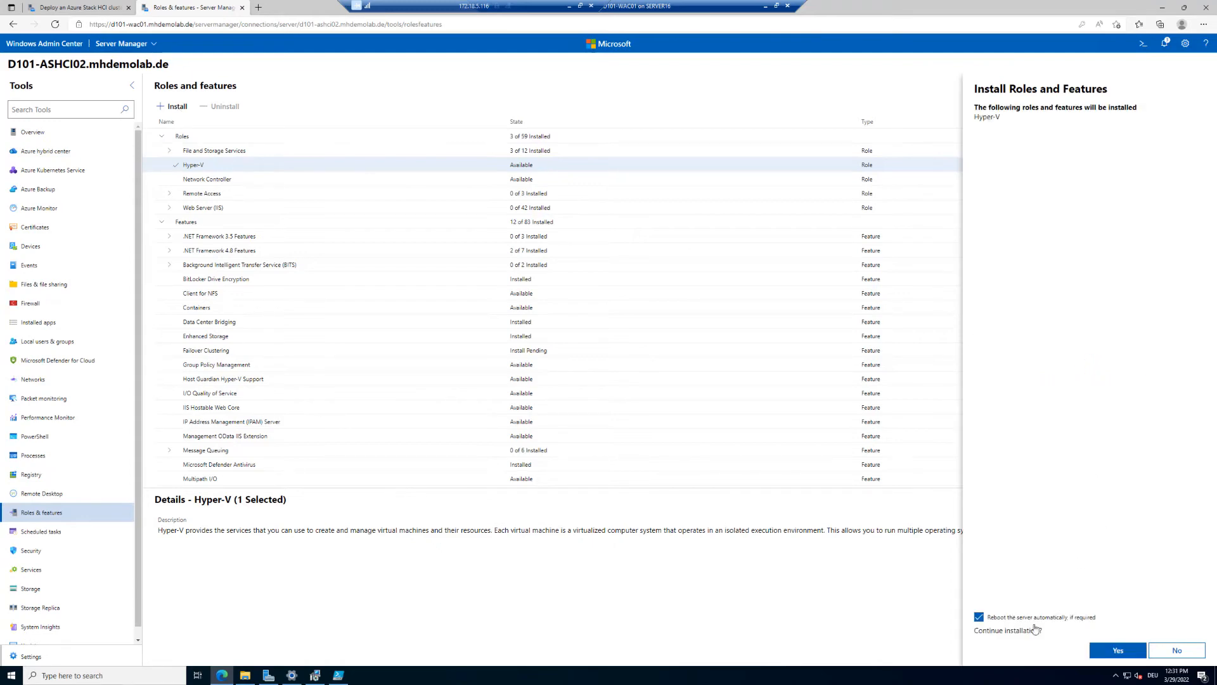
pyautogui.click(1122, 652)
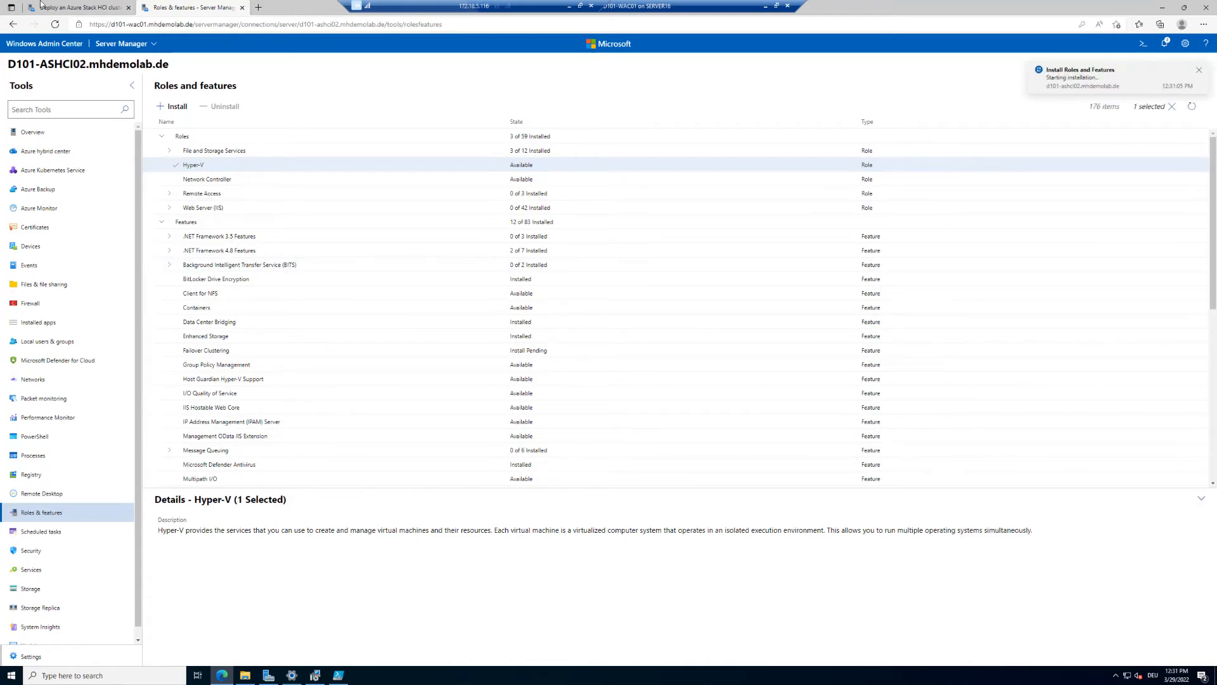
# Step: Return to the Azure Stack HCI cluster deployment and refresh the required features status for both servers
pyautogui.click(61, 7)
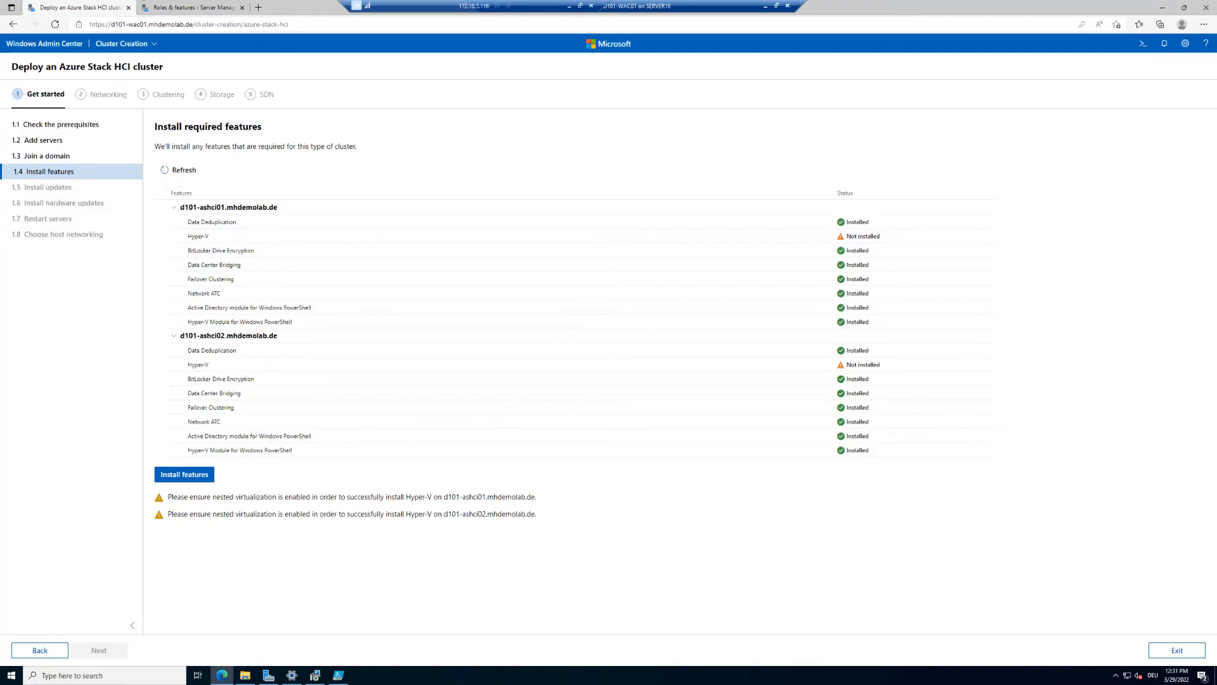
pyautogui.click(158, 7)
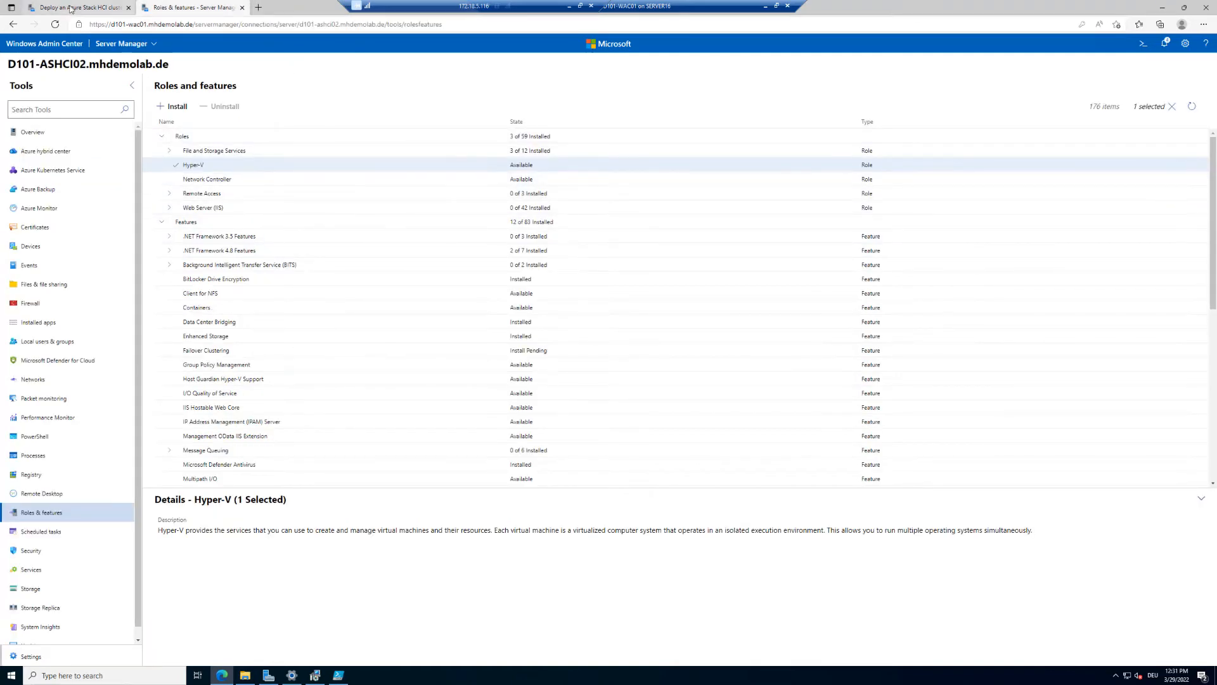
pyautogui.click(70, 8)
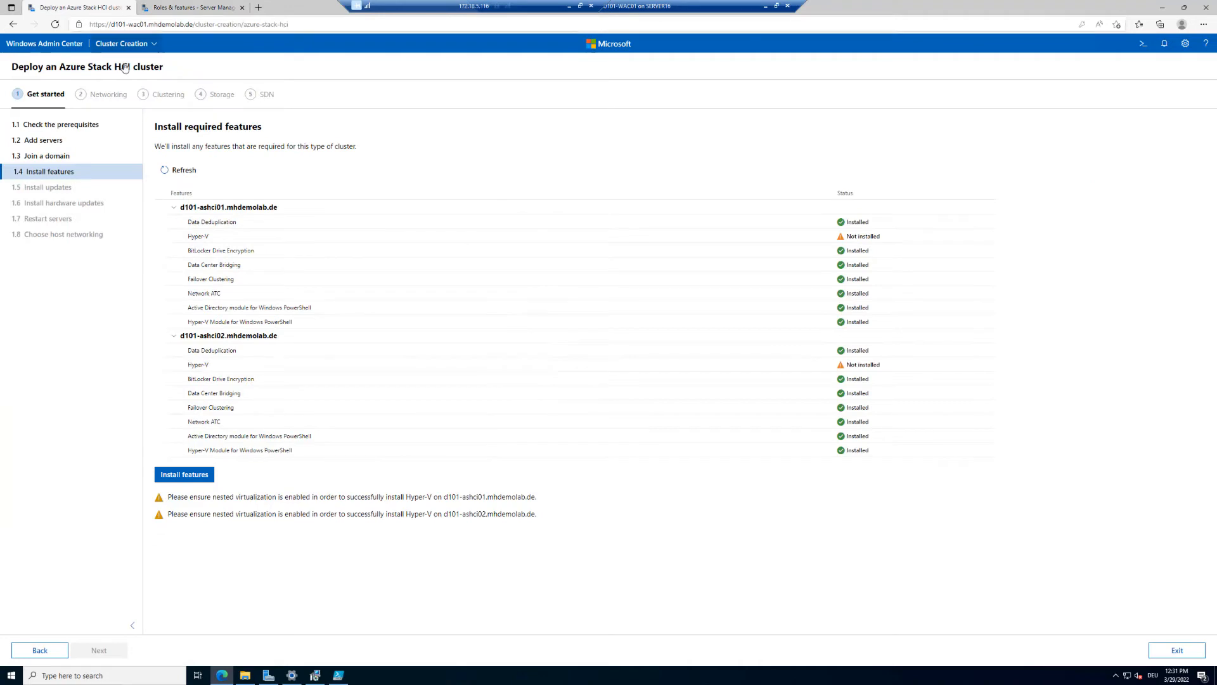
pyautogui.click(190, 171)
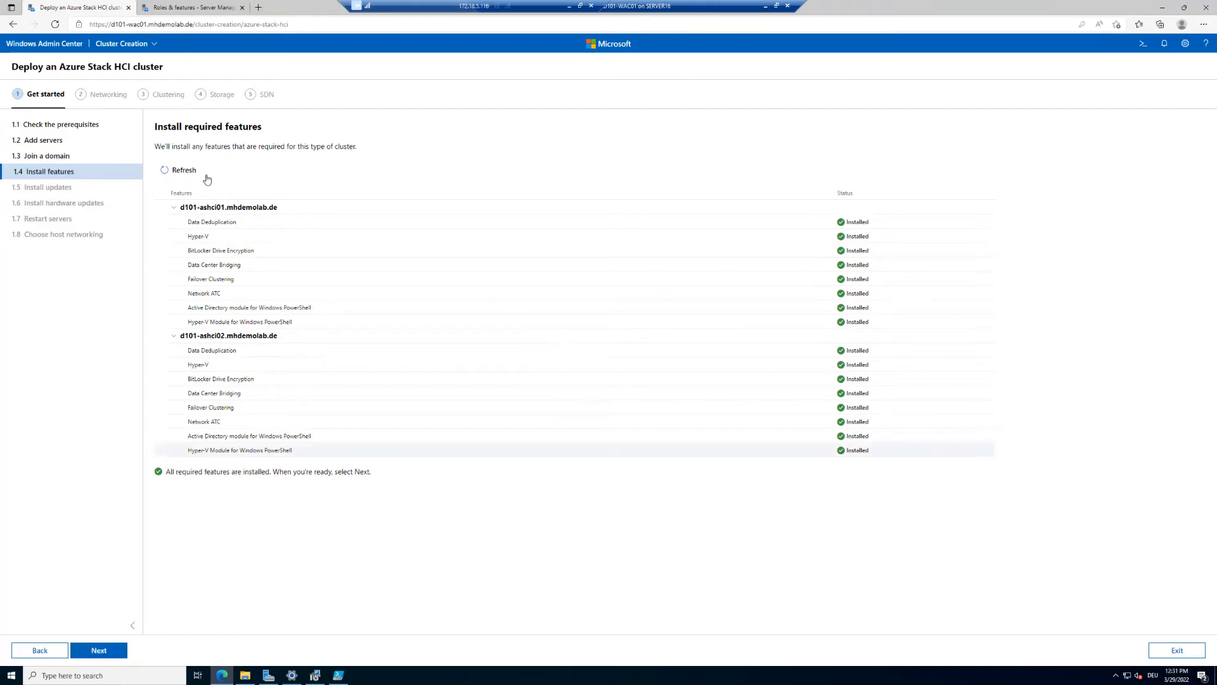
pyautogui.click(177, 7)
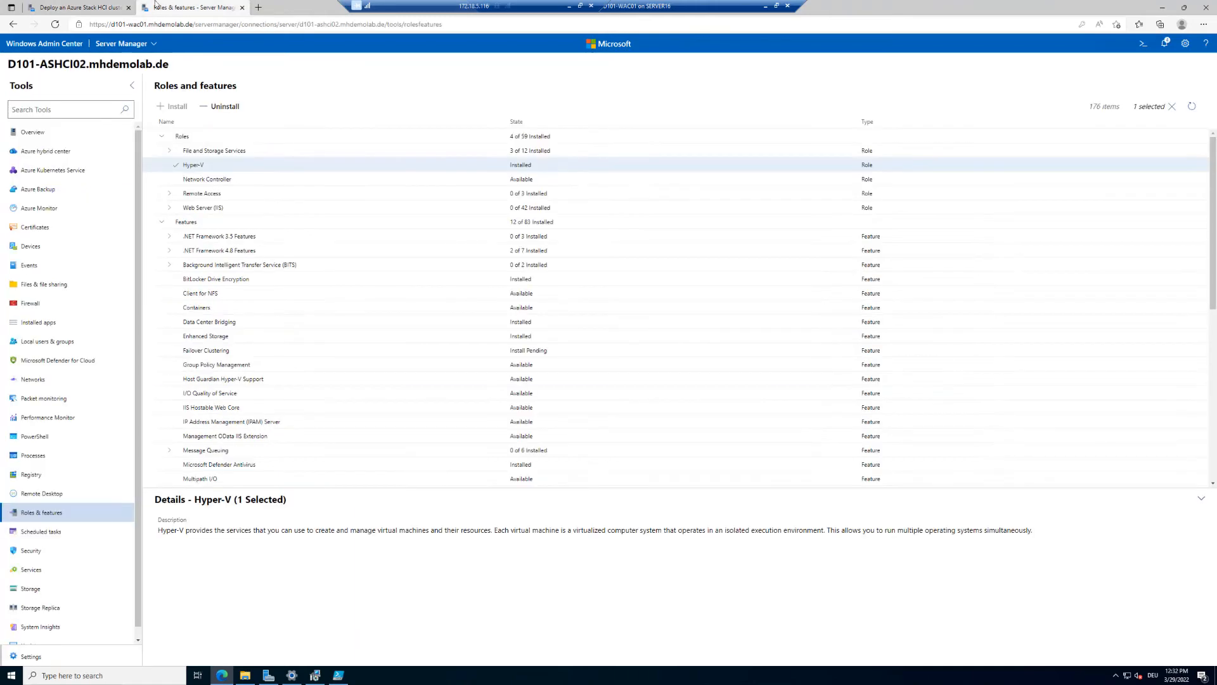
pyautogui.click(102, 5)
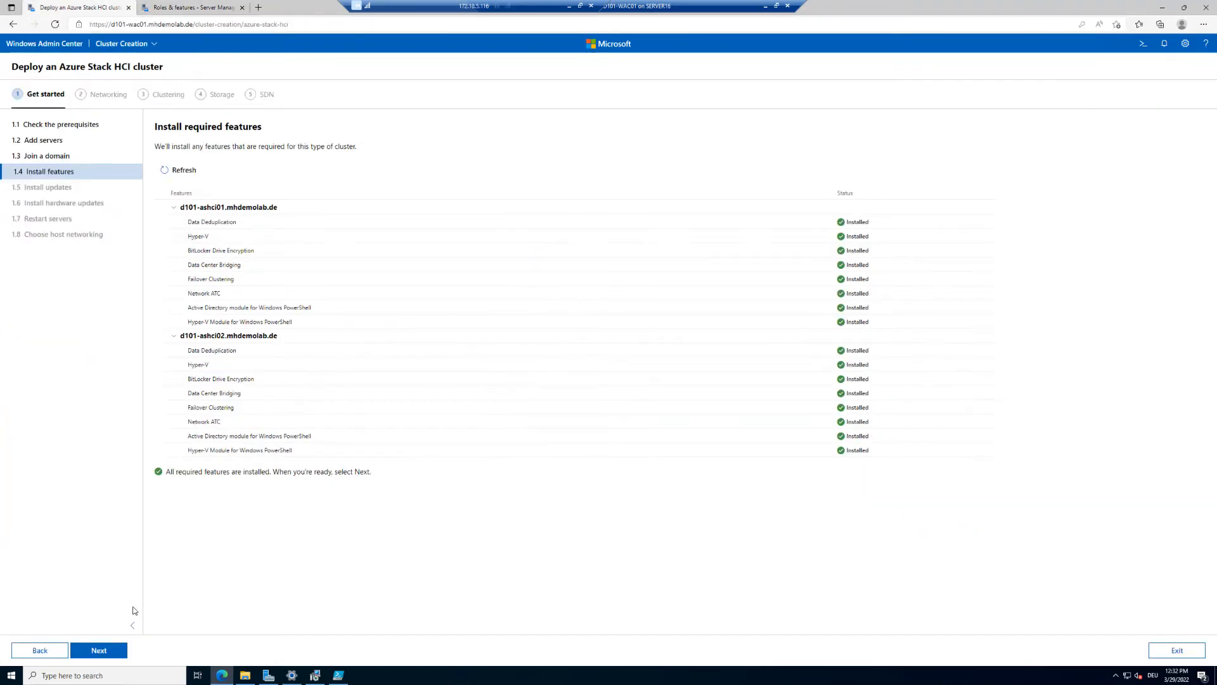
# Step: Continue to operating system updates, review the updates listed for both servers, and skip installing them
pyautogui.click(100, 651)
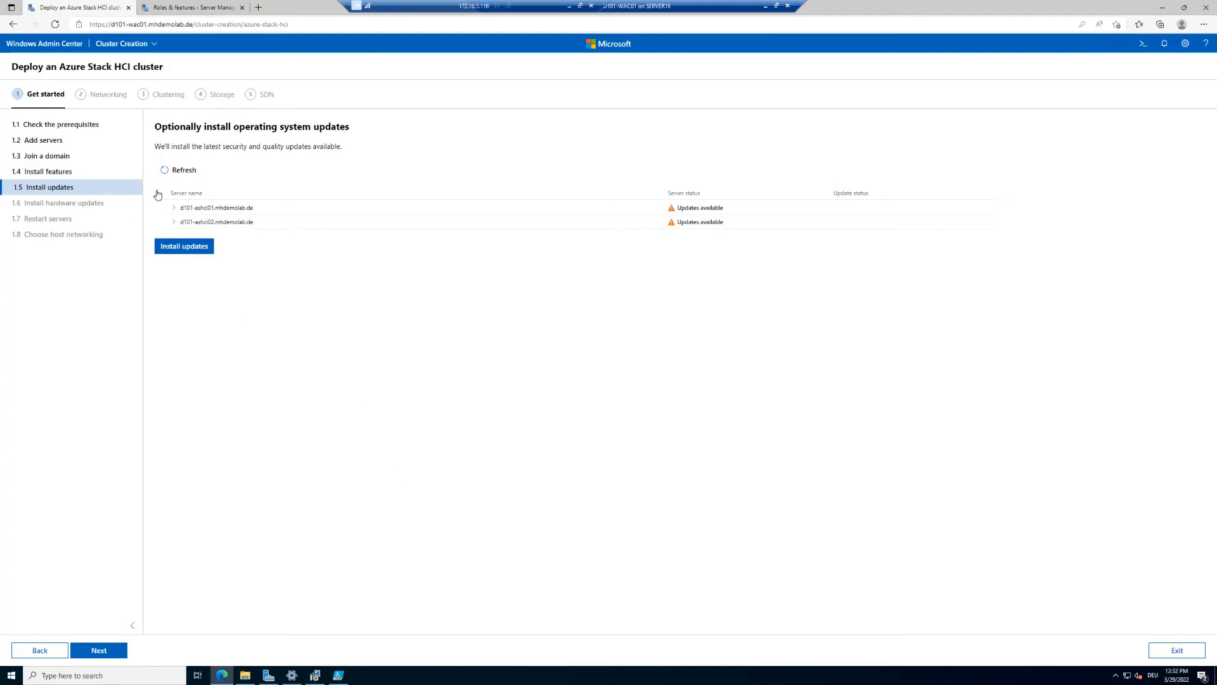
pyautogui.click(175, 208)
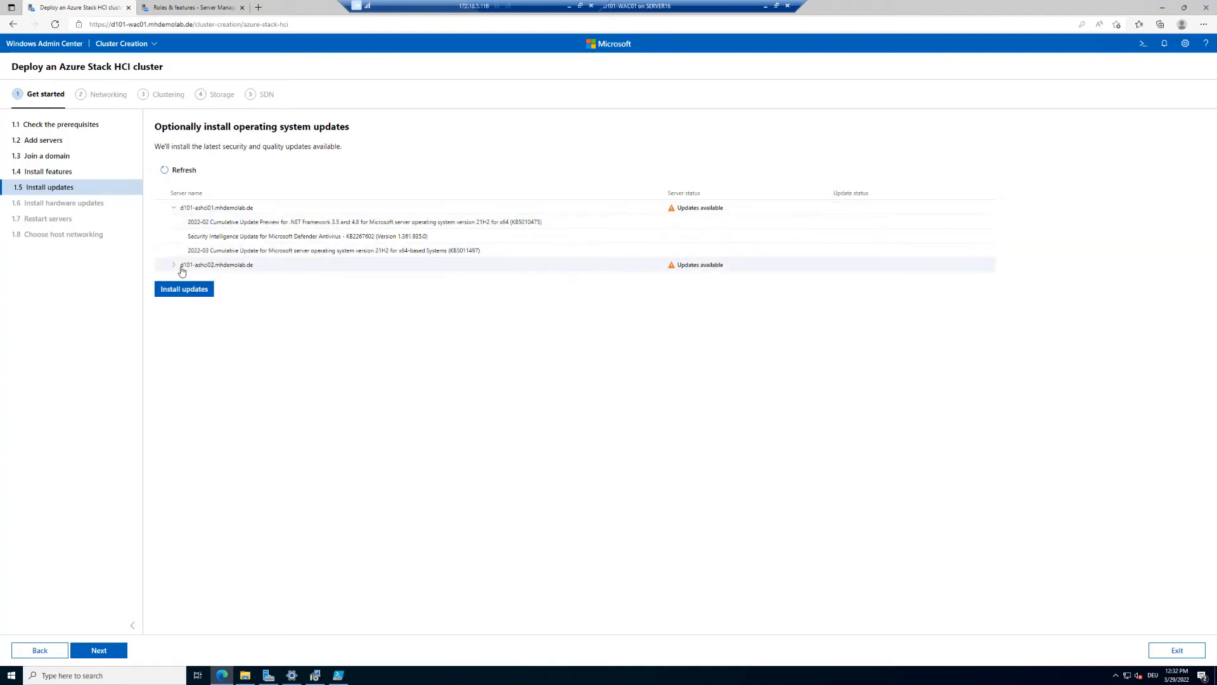
pyautogui.click(175, 265)
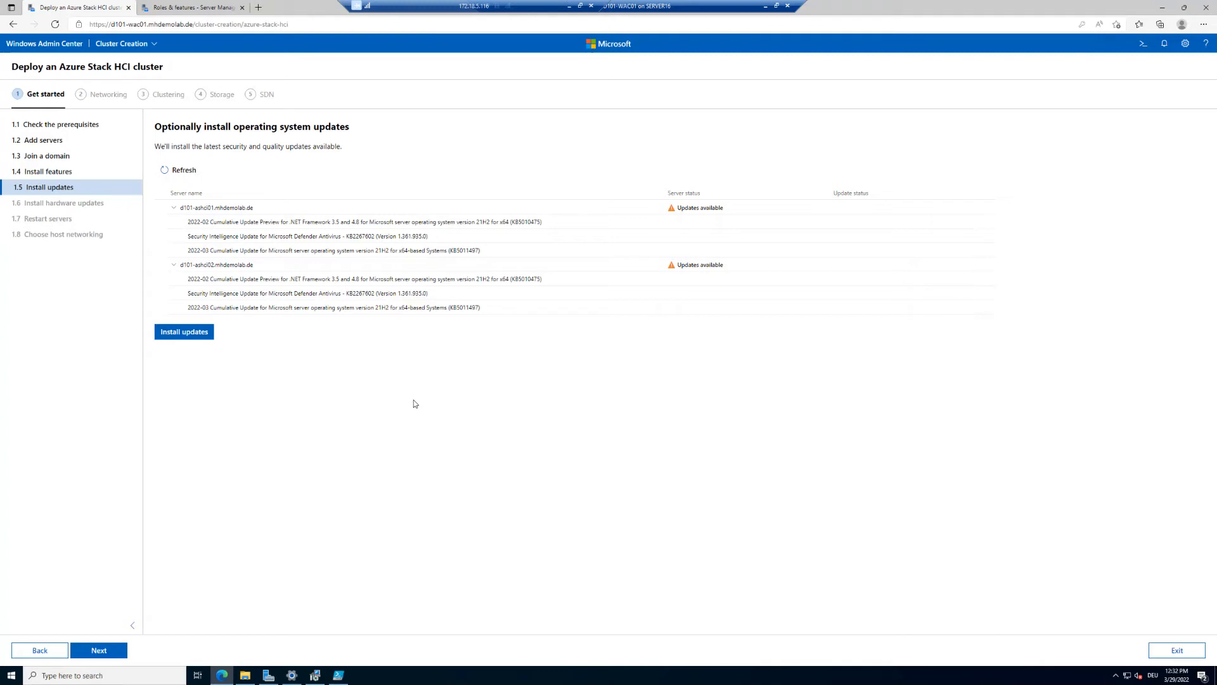
pyautogui.click(105, 649)
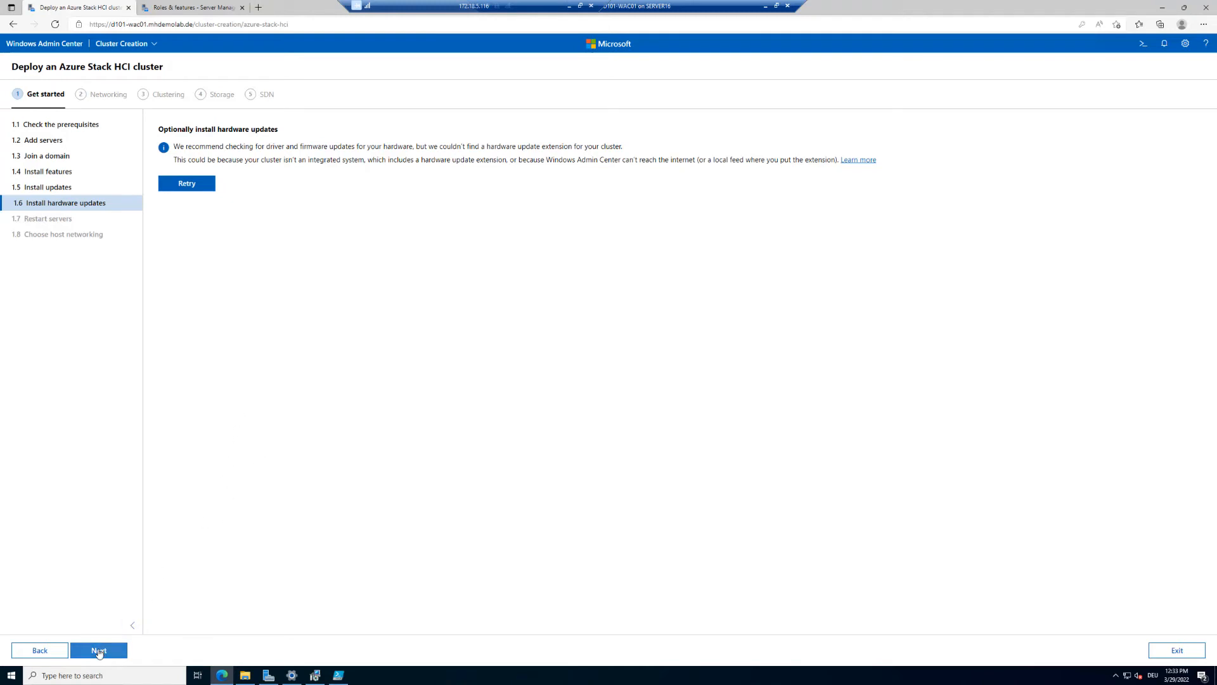
# Step: Skip the hardware updates and restart both cluster servers
pyautogui.click(98, 651)
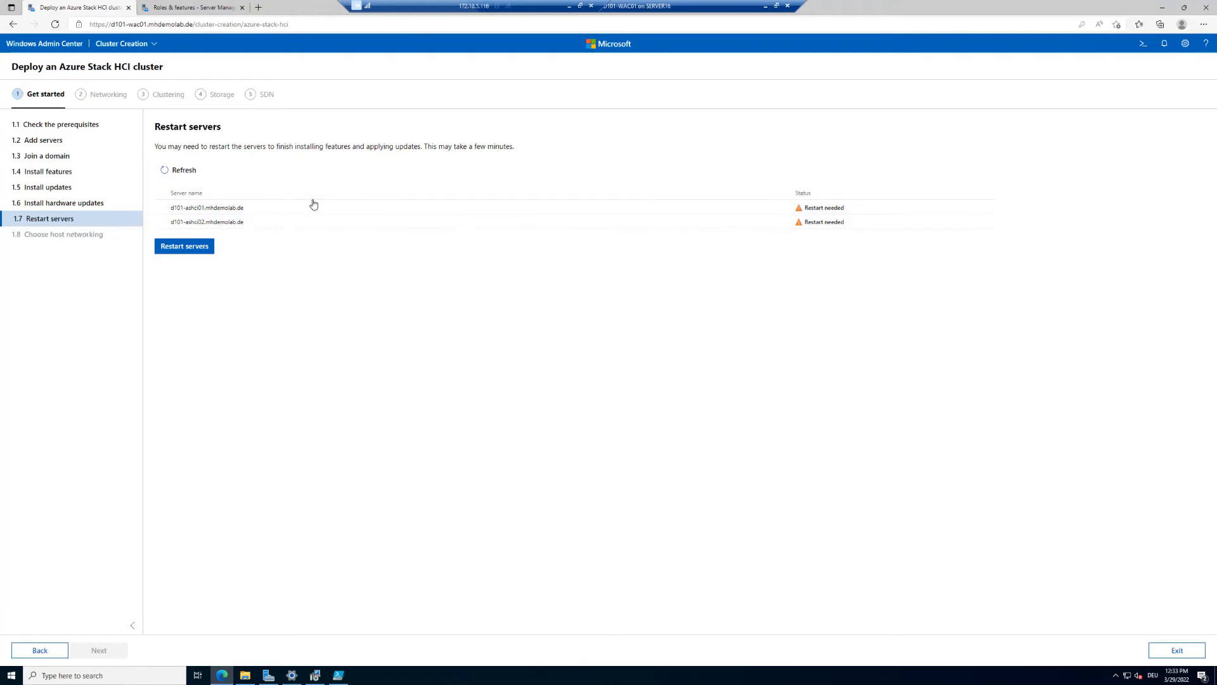
pyautogui.click(191, 253)
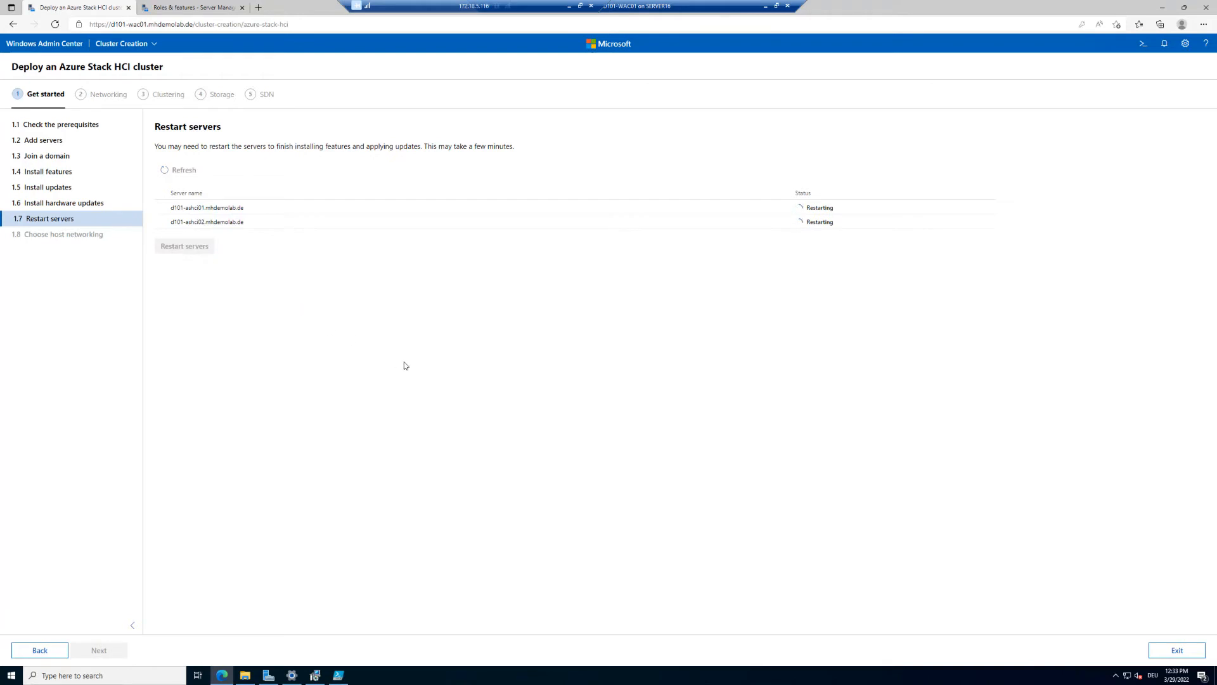
pyautogui.click(574, 681)
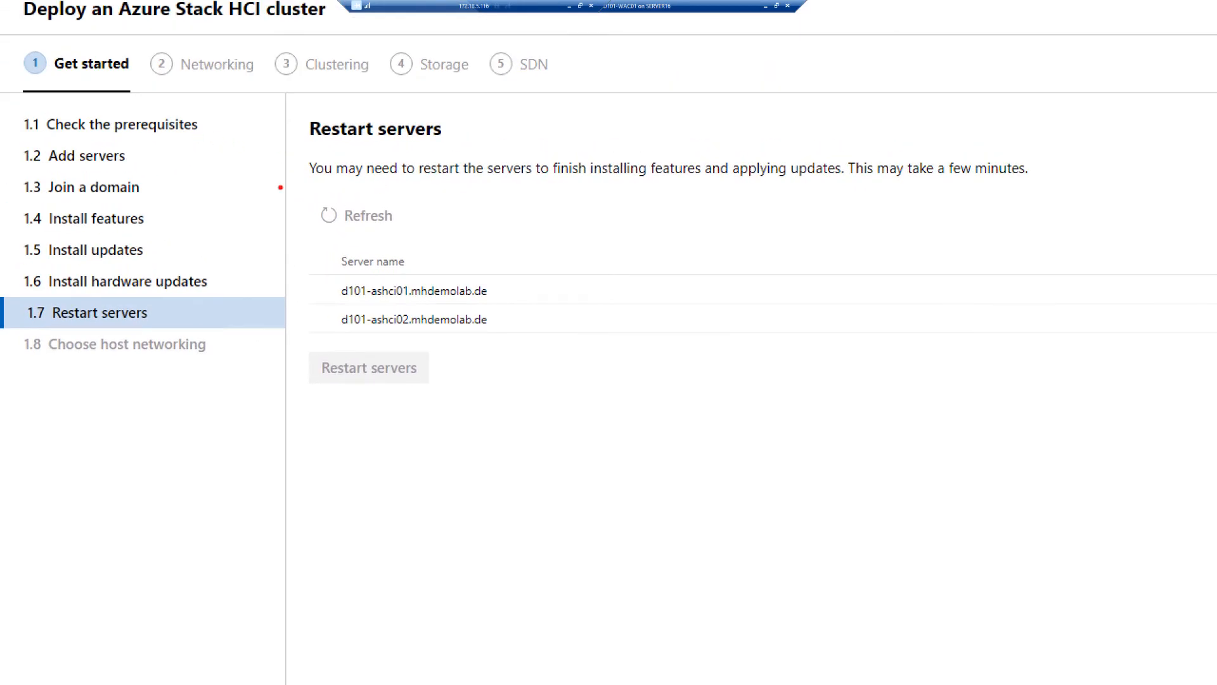
pyautogui.moveTo(291, 187)
pyautogui.mouseDown()
pyautogui.moveTo(507, 326)
pyautogui.moveTo(599, 349)
pyautogui.mouseUp()
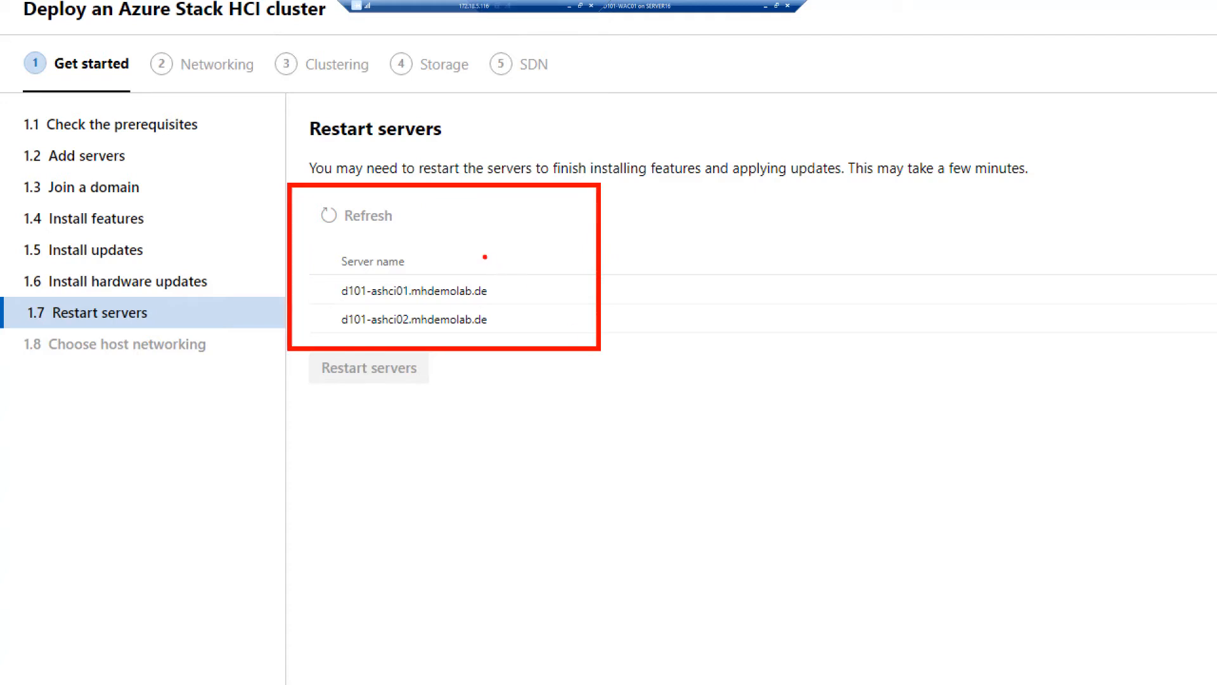
pyautogui.moveTo(388, 383); pyautogui.dragTo(418, 472)
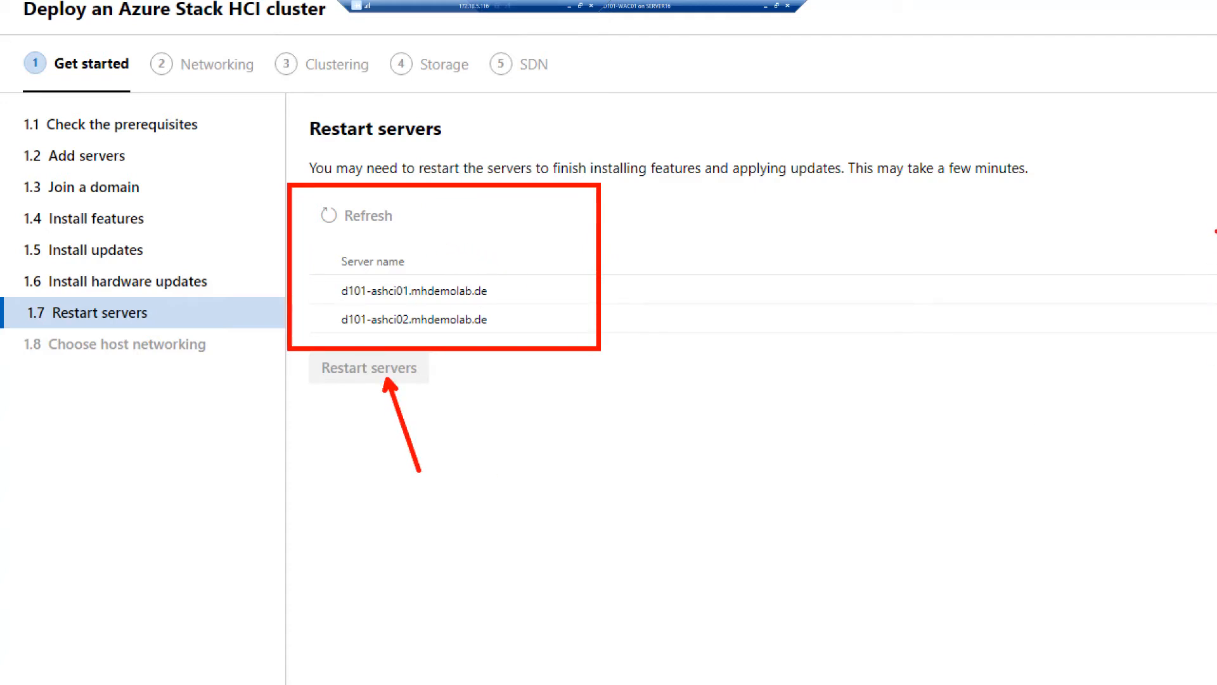
pyautogui.moveTo(1129, 227); pyautogui.dragTo(1214, 378)
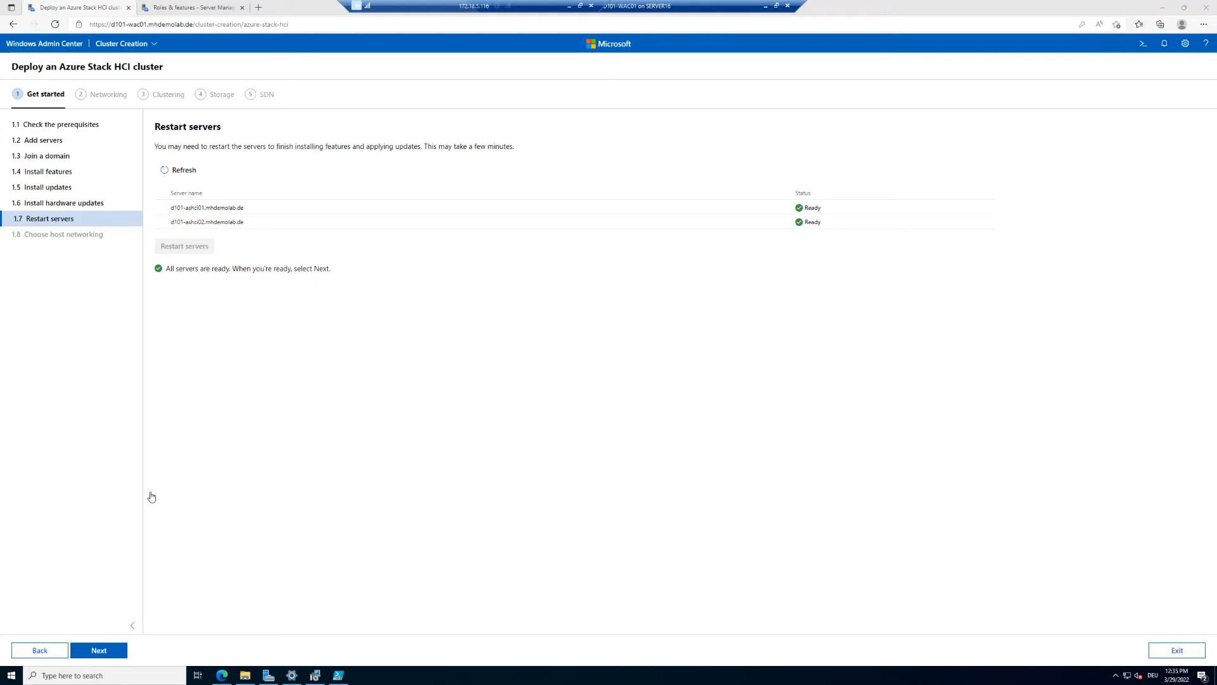
# Step: Continue from the server restart stage to the choice of host networking configuration
pyautogui.click(107, 653)
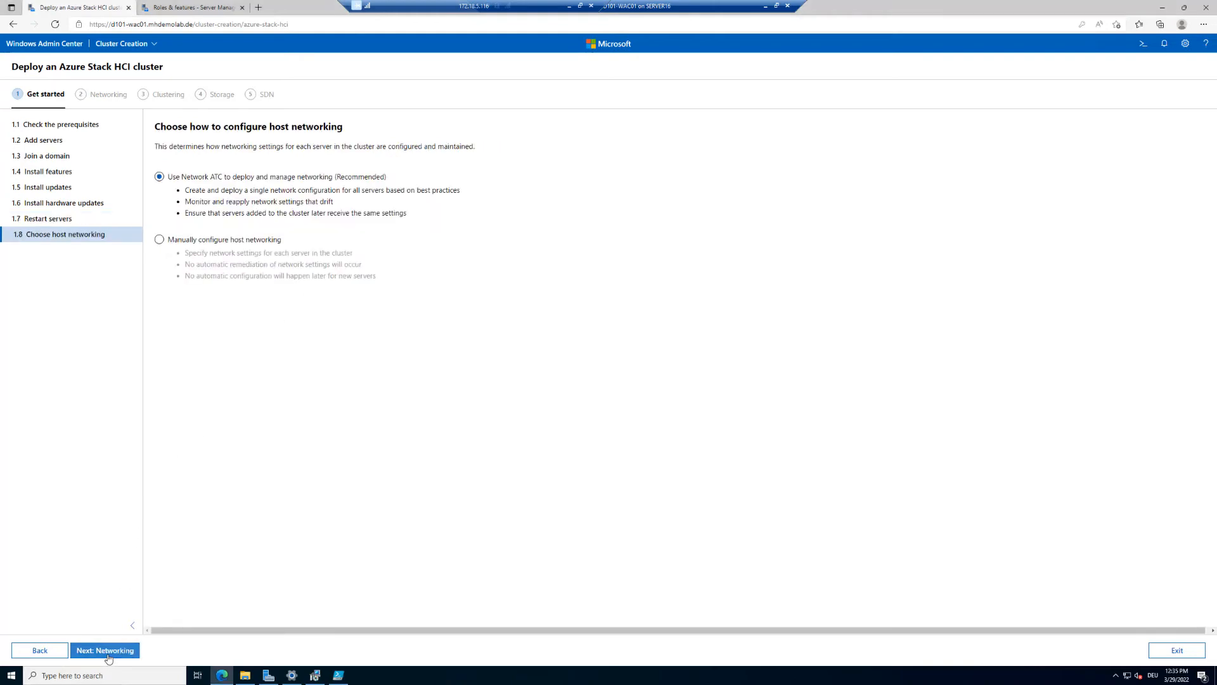
pyautogui.click(400, 681)
pyautogui.hotkey('ctrl', '1')
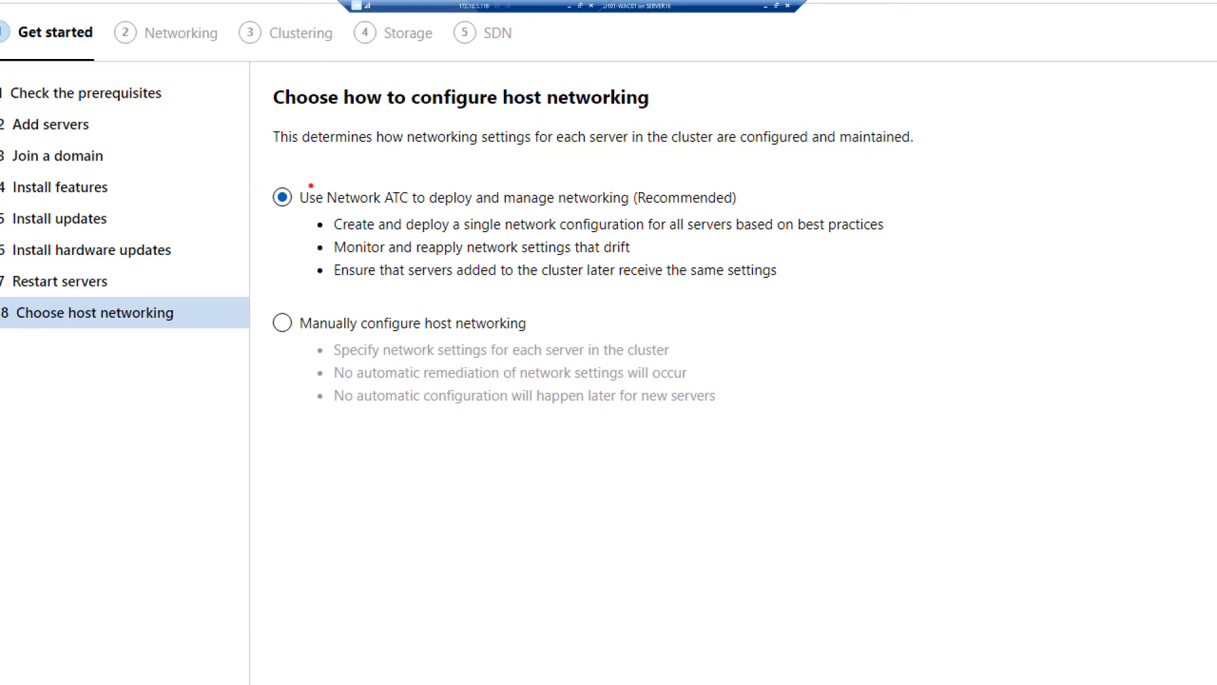
pyautogui.moveTo(265, 166)
pyautogui.mouseDown()
pyautogui.moveTo(577, 258)
pyautogui.moveTo(812, 296)
pyautogui.moveTo(926, 293)
pyautogui.mouseUp()
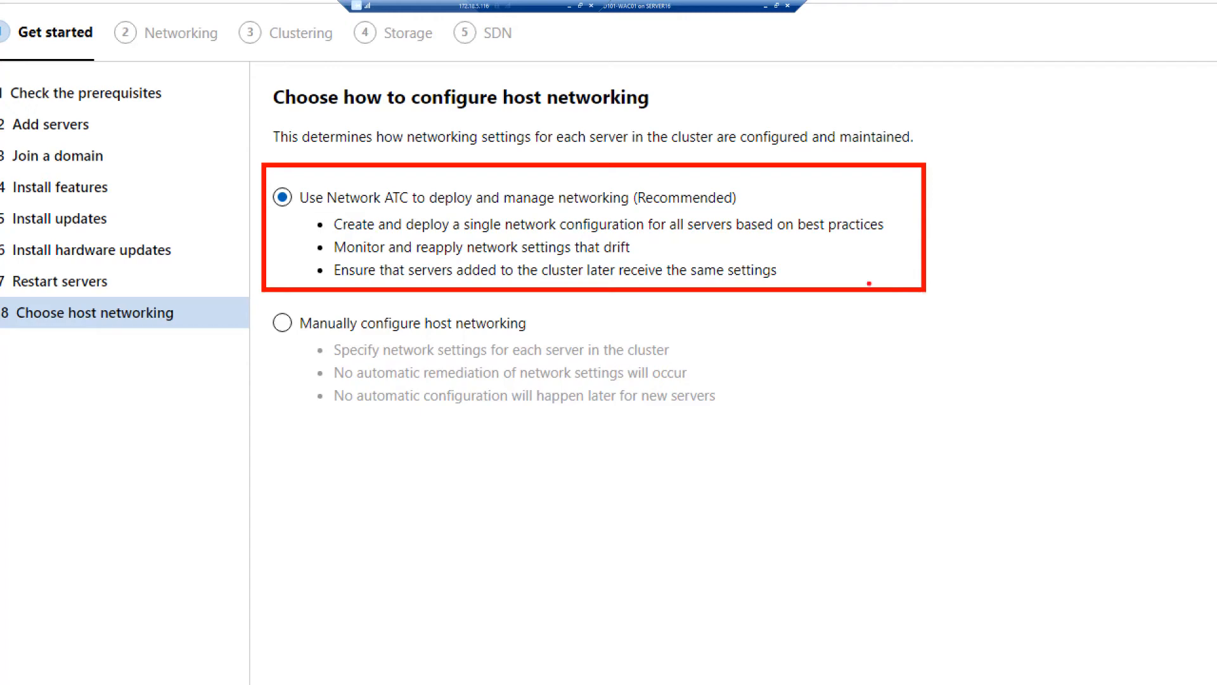
pyautogui.moveTo(607, 284); pyautogui.dragTo(787, 277)
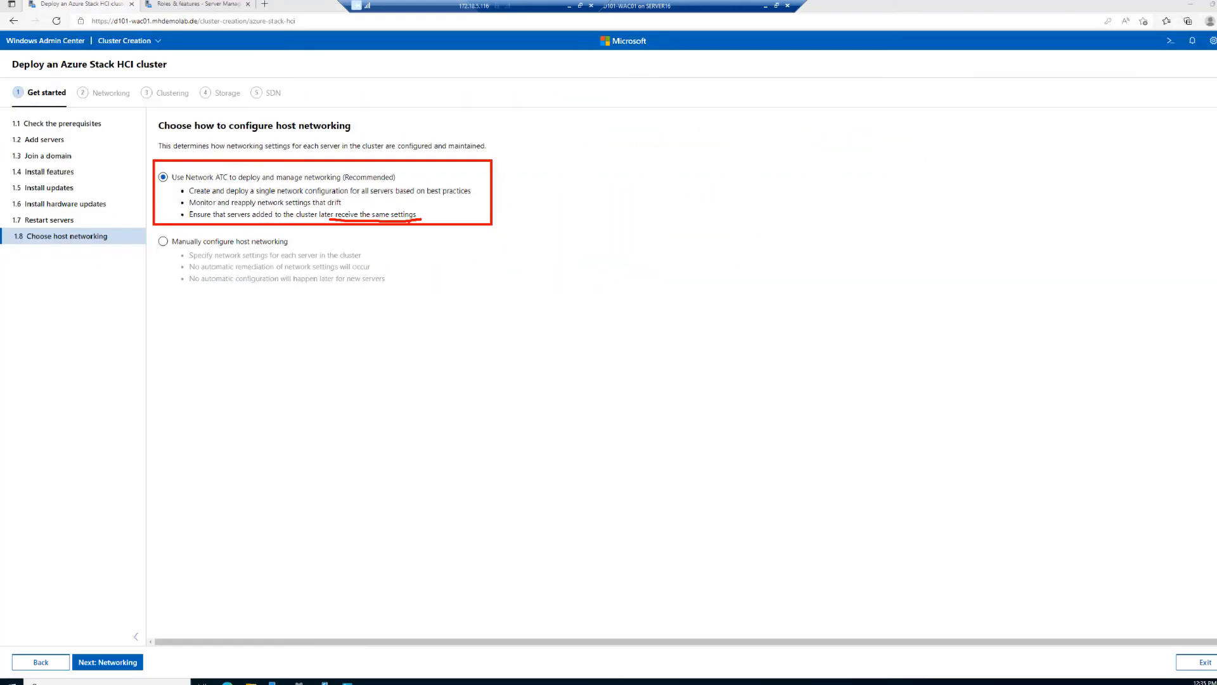
# Step: Choose to manually configure host networking and proceed to the network adapter check
pyautogui.click(172, 243)
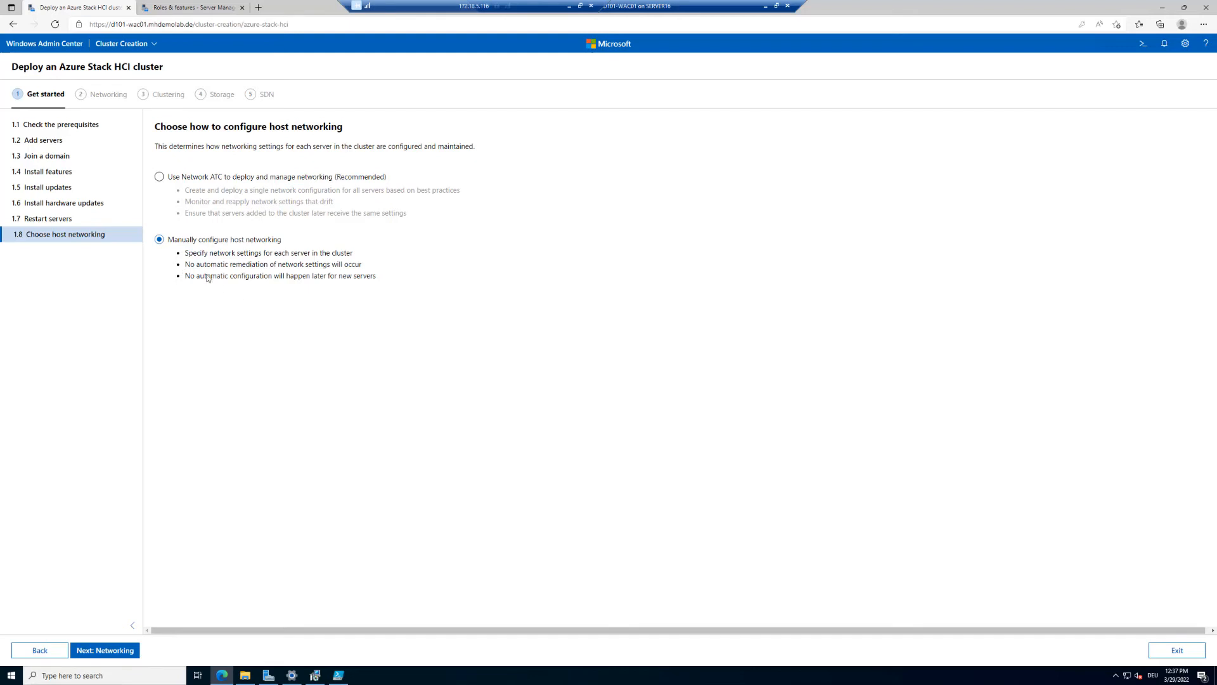
pyautogui.moveTo(255, 275); pyautogui.dragTo(372, 275)
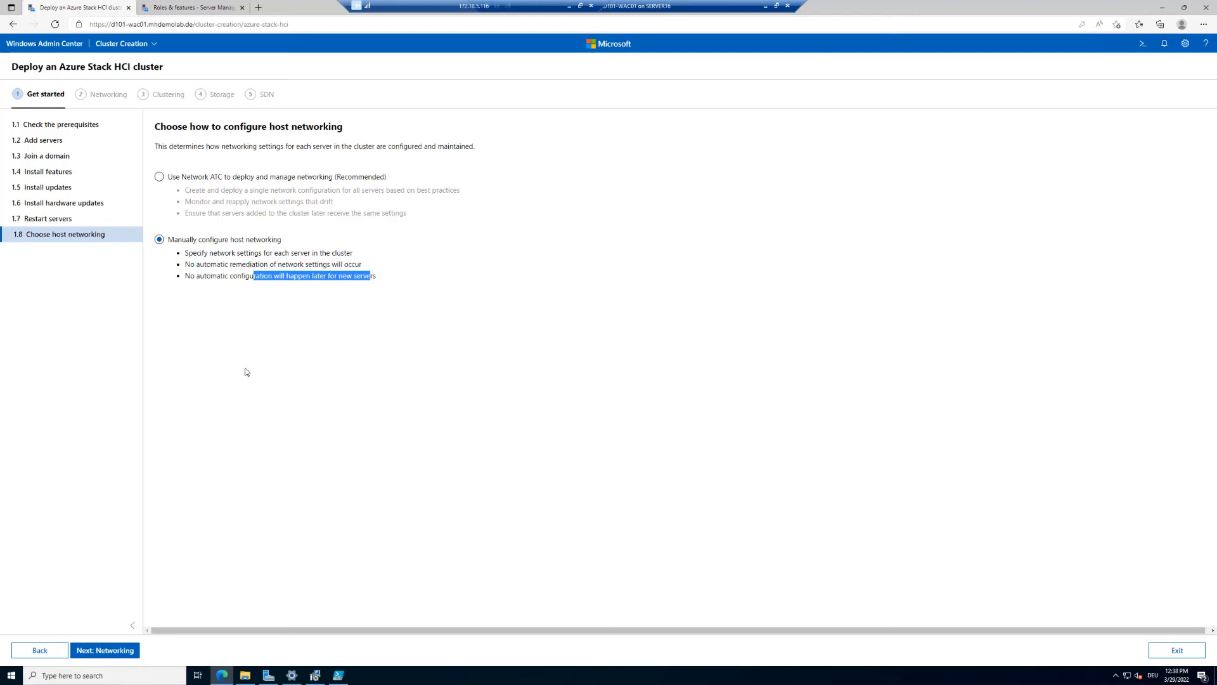
pyautogui.click(107, 651)
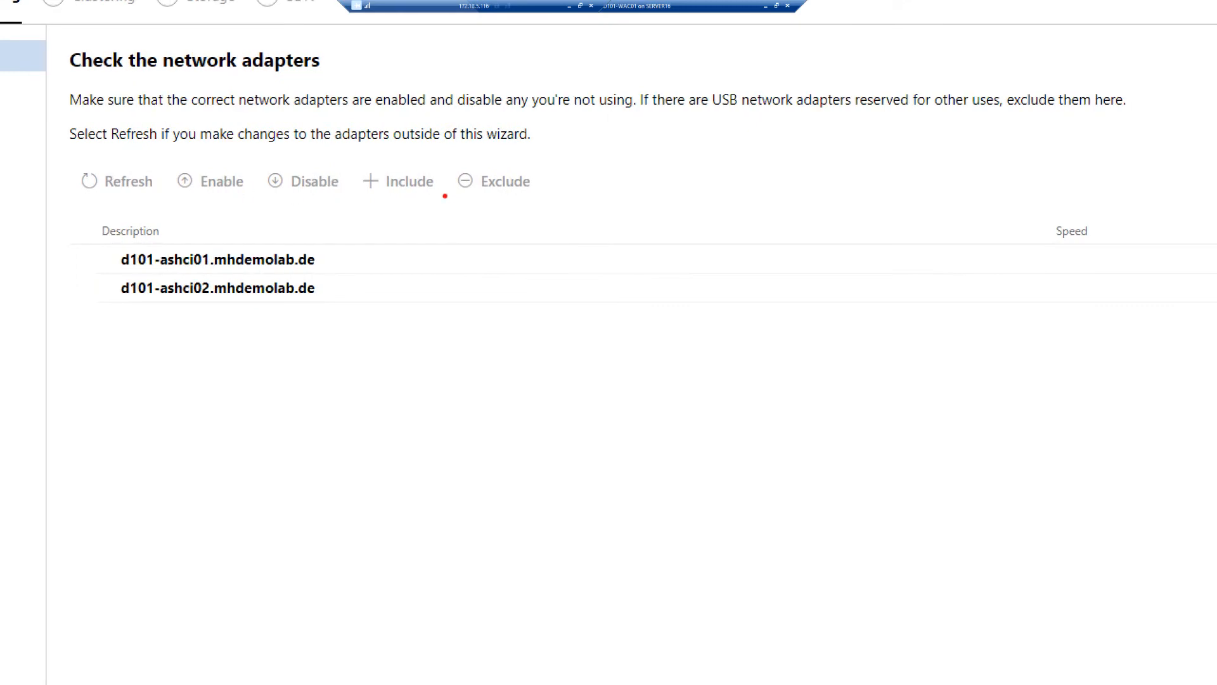
pyautogui.moveTo(63, 160); pyautogui.dragTo(171, 201)
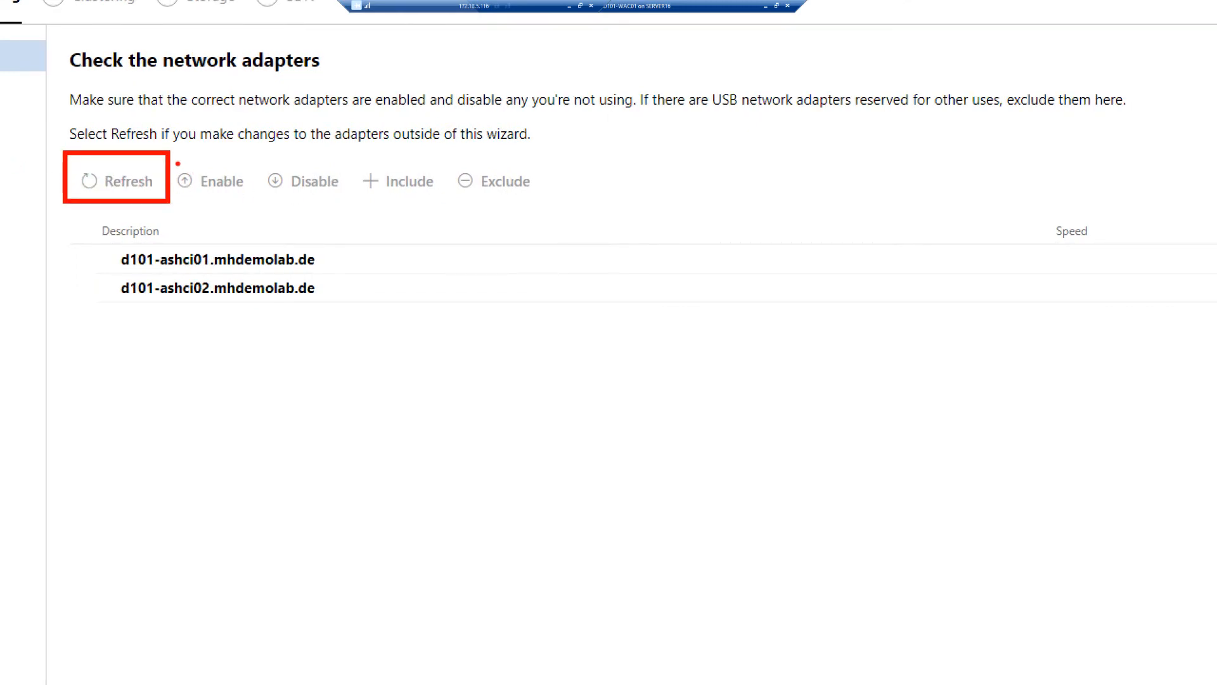
pyautogui.moveTo(172, 158)
pyautogui.mouseDown()
pyautogui.moveTo(198, 198)
pyautogui.moveTo(350, 201)
pyautogui.mouseUp()
pyautogui.moveTo(354, 159)
pyautogui.mouseDown()
pyautogui.moveTo(451, 190)
pyautogui.moveTo(570, 204)
pyautogui.mouseUp()
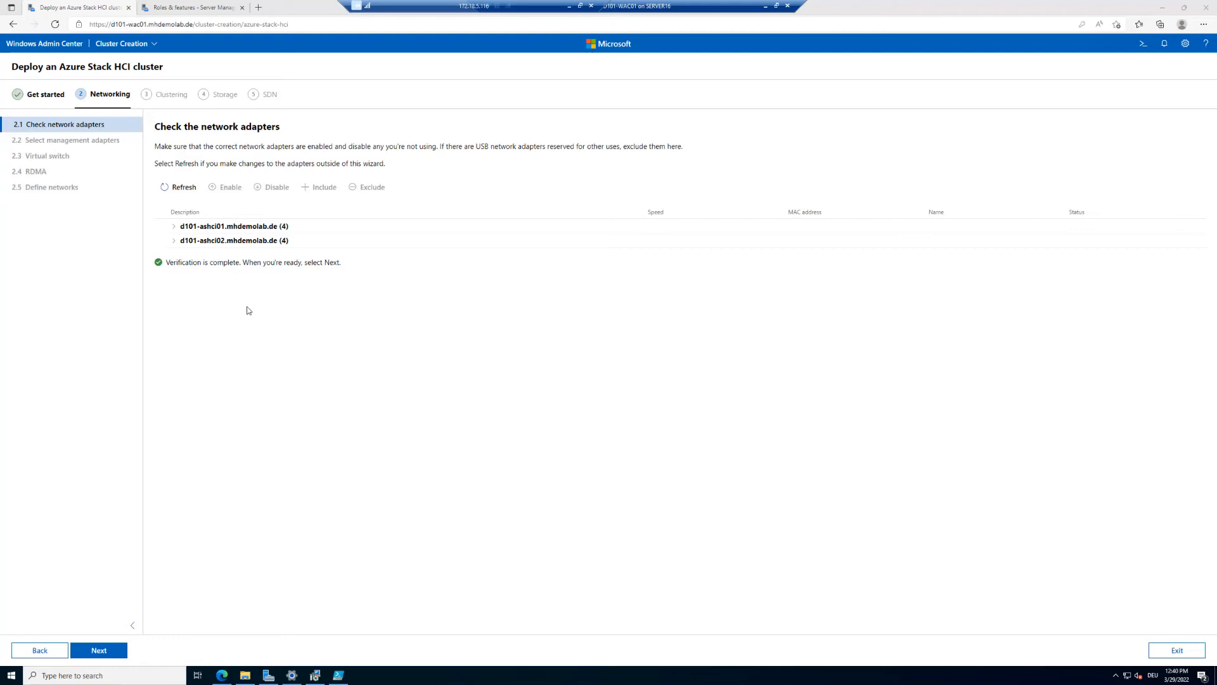
# Step: Review the network adapters of both cluster servers and proceed to the management adapter selection
pyautogui.click(174, 227)
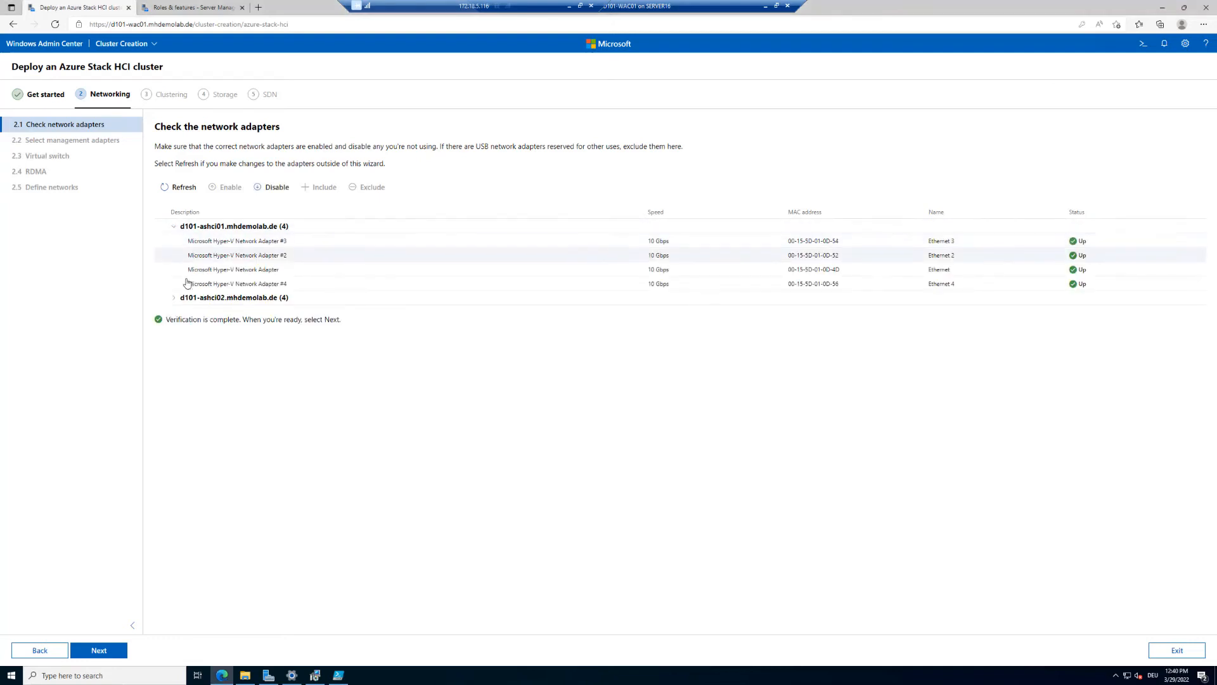
pyautogui.click(175, 301)
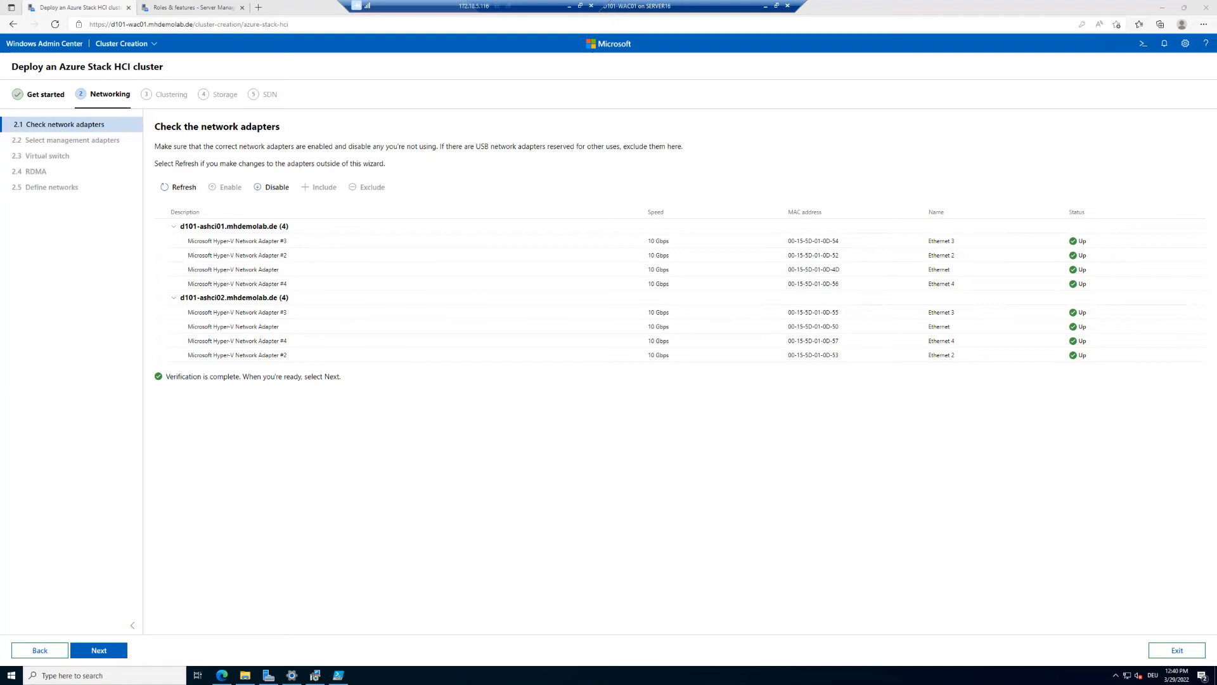
pyautogui.click(105, 651)
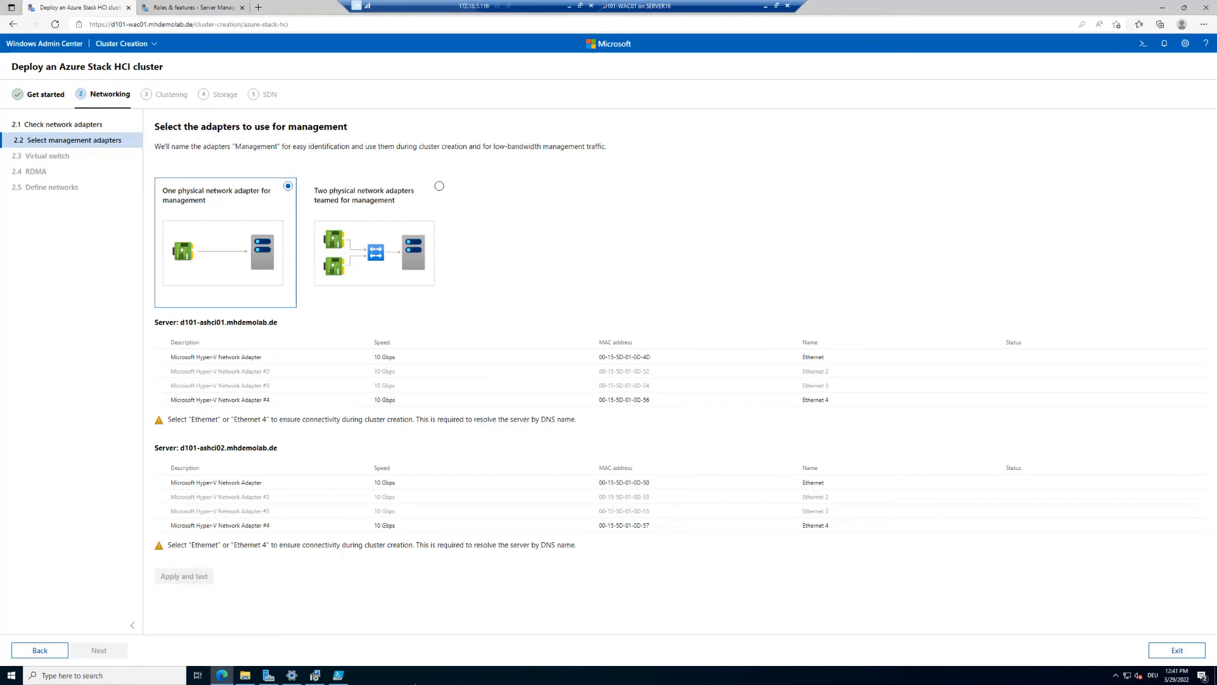
pyautogui.click(416, 684)
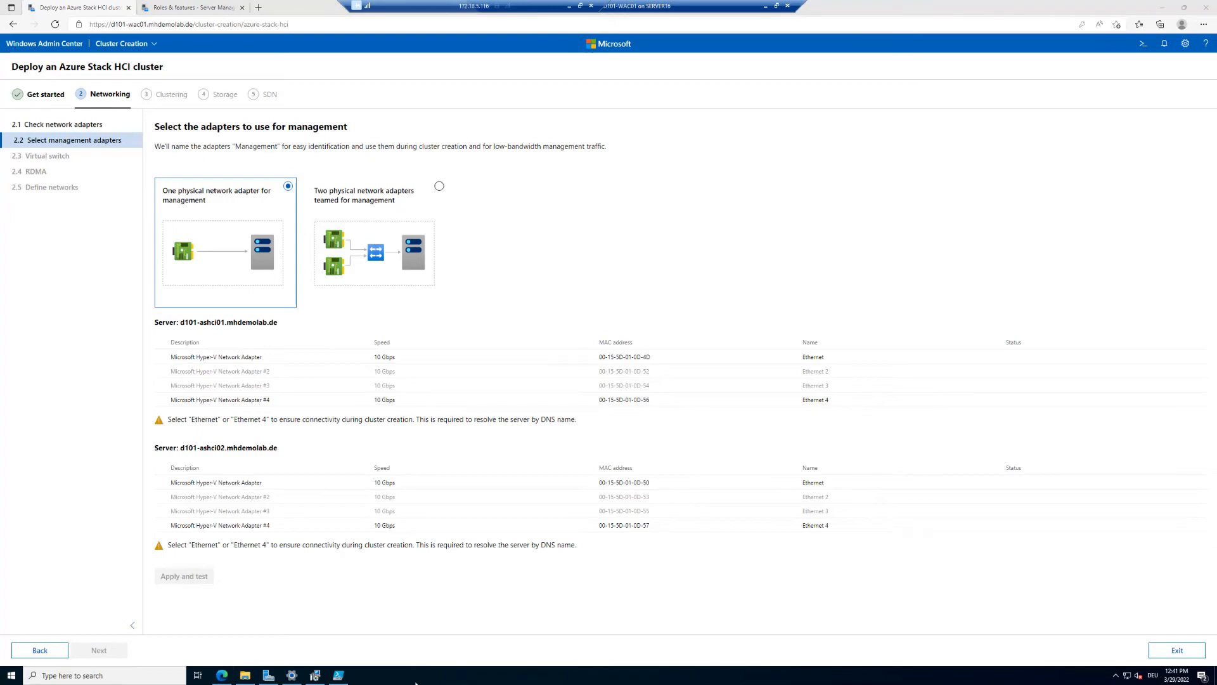
pyautogui.hotkey('ctrl', '1')
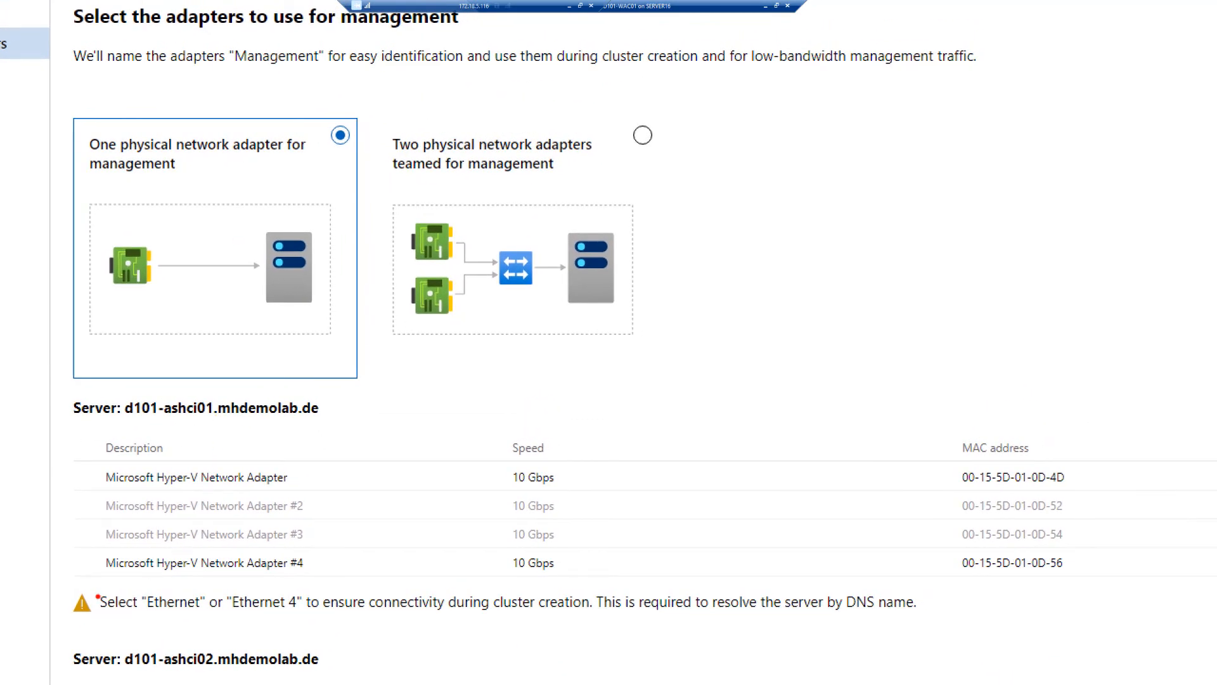
pyautogui.moveTo(57, 582)
pyautogui.mouseDown()
pyautogui.moveTo(160, 620)
pyautogui.moveTo(653, 633)
pyautogui.moveTo(958, 622)
pyautogui.mouseUp()
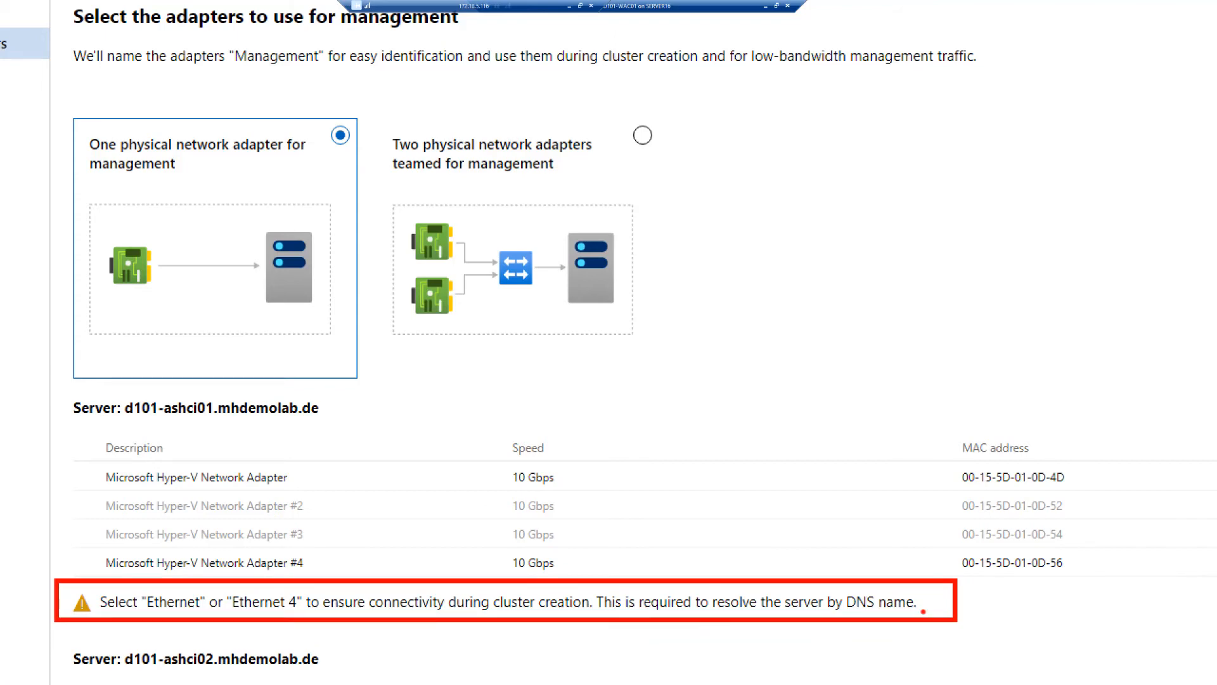
pyautogui.press('Escape')
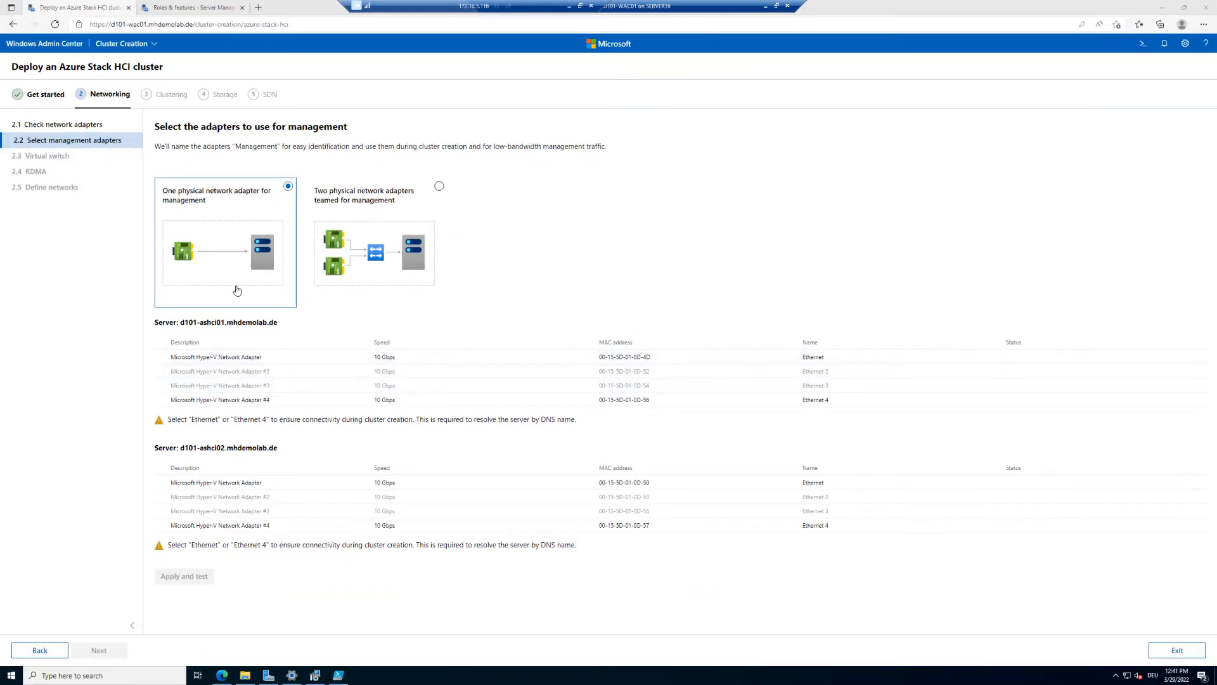
# Step: Assign the adapter named Ethernet as the single management adapter on both servers, apply and test it, and proceed to the virtual switch setup
pyautogui.click(159, 358)
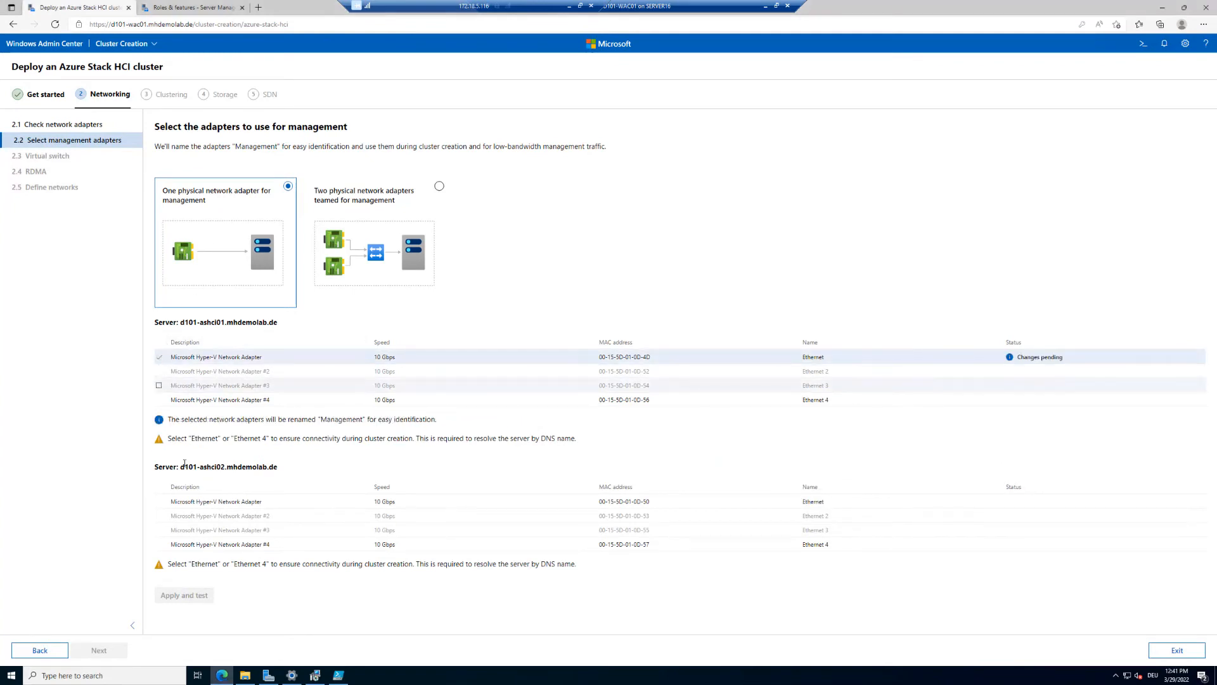
pyautogui.click(159, 502)
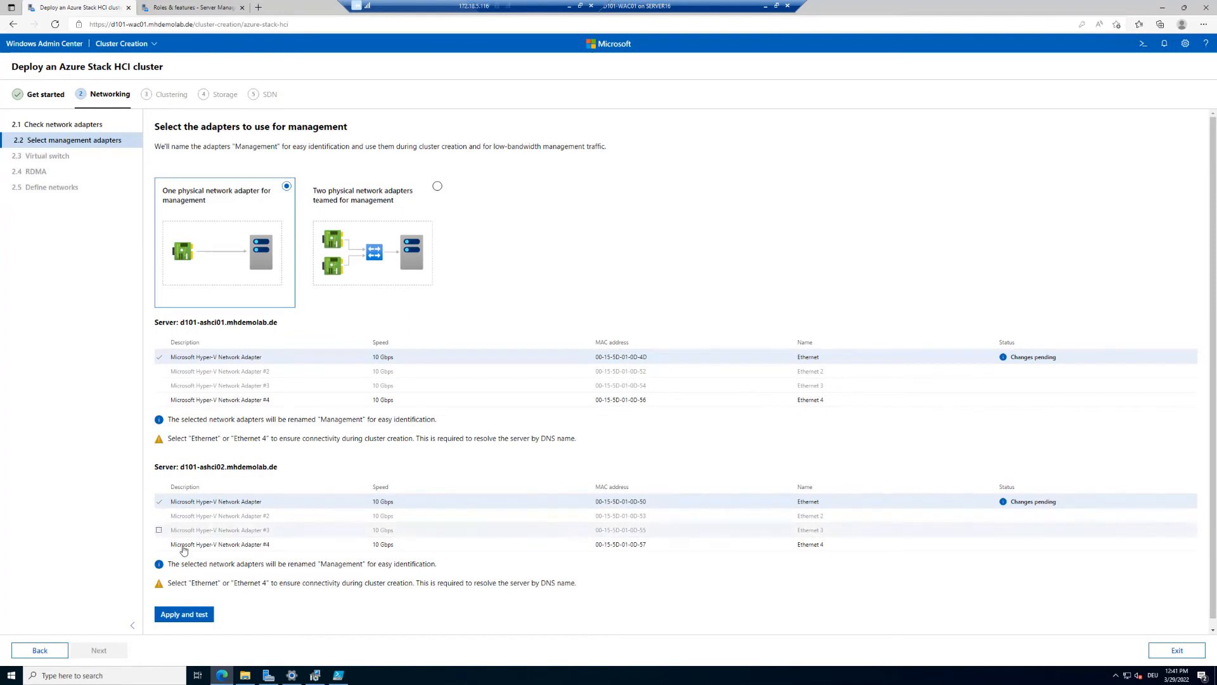
pyautogui.moveTo(172, 419); pyautogui.dragTo(439, 420)
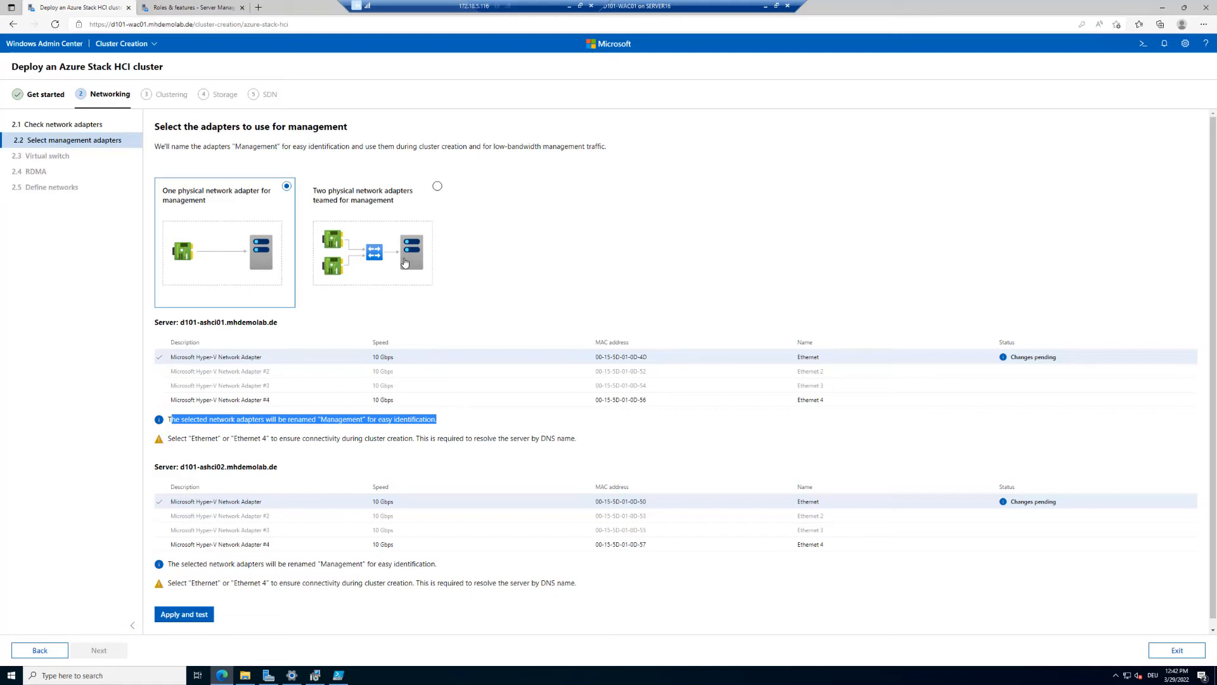
pyautogui.click(199, 616)
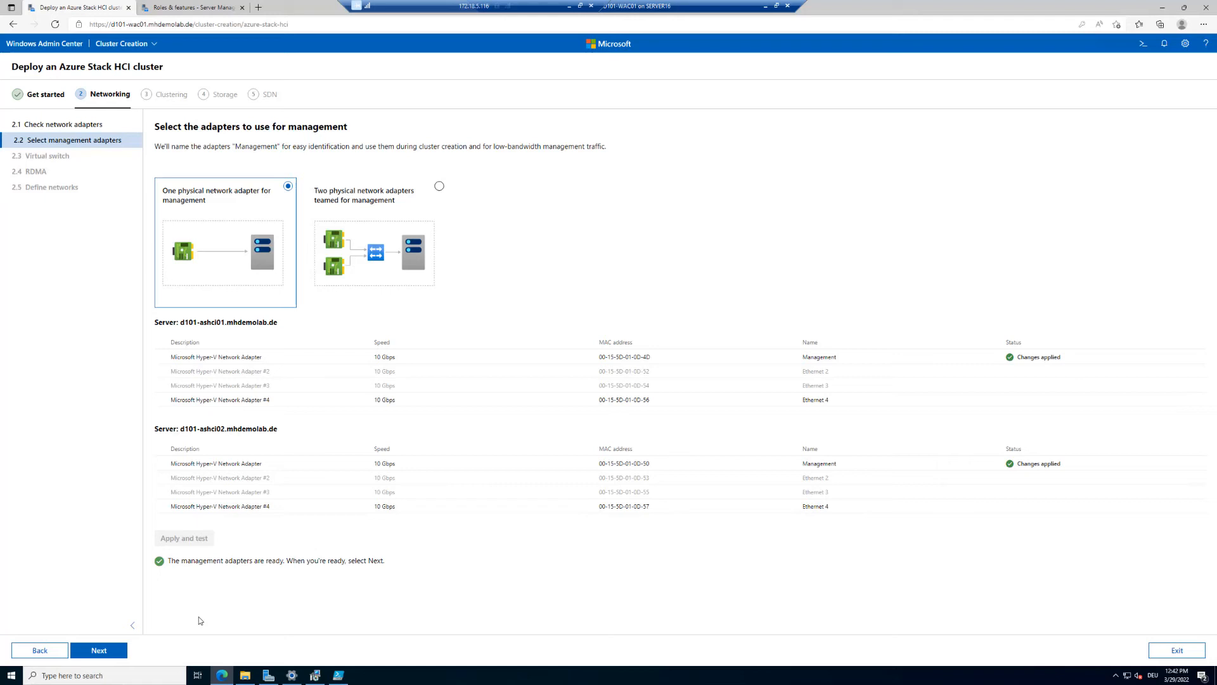
pyautogui.click(98, 650)
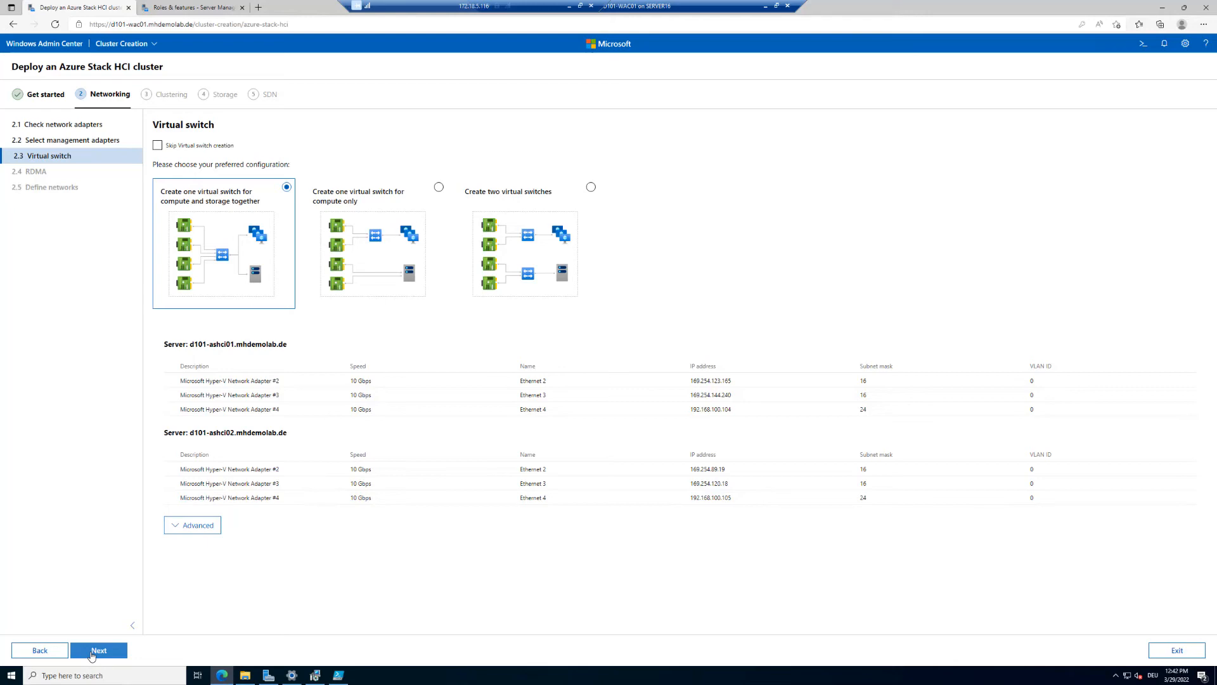
# Step: Compare the virtual switch configurations: one for compute and storage together, one for compute only, and two switches
pyautogui.click(430, 683)
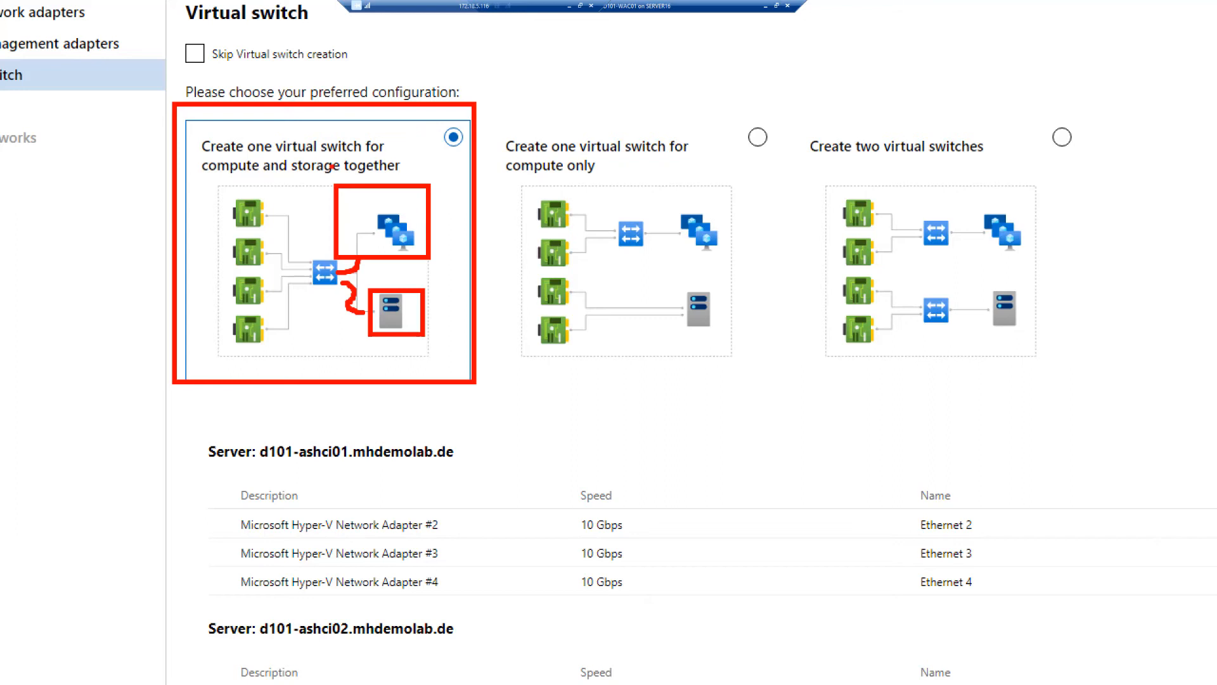
pyautogui.moveTo(345, 263)
pyautogui.mouseDown()
pyautogui.moveTo(306, 257)
pyautogui.moveTo(311, 294)
pyautogui.moveTo(334, 302)
pyautogui.moveTo(352, 260)
pyautogui.mouseUp()
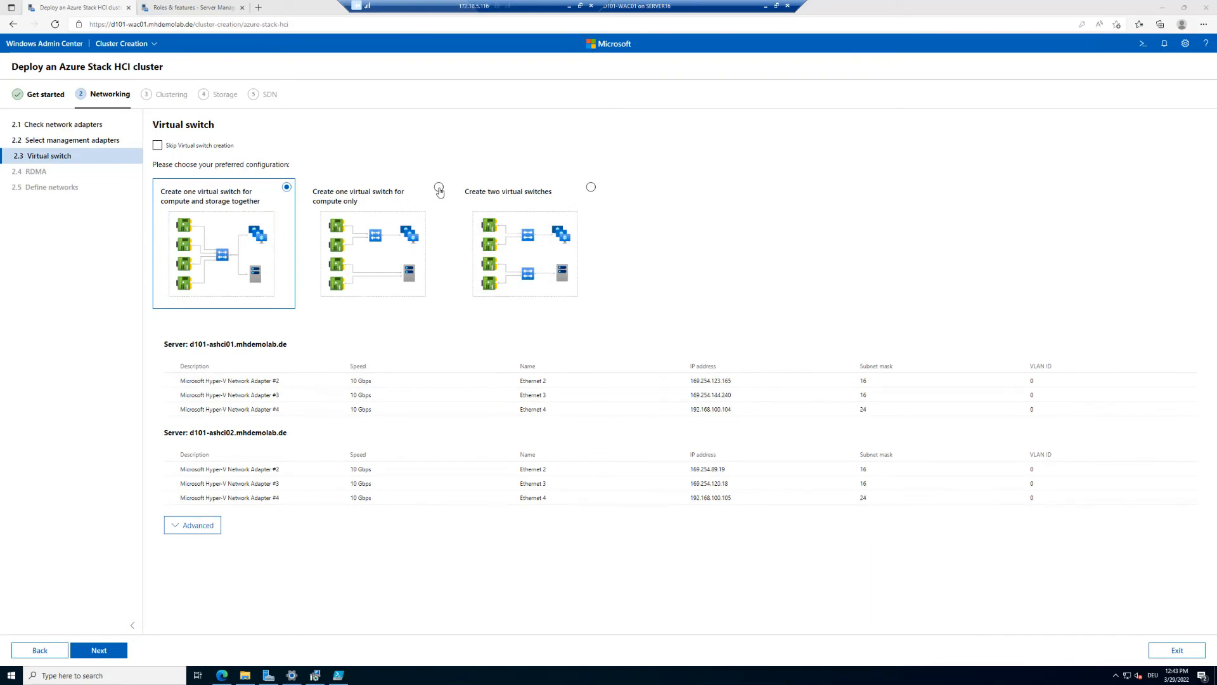
pyautogui.click(439, 188)
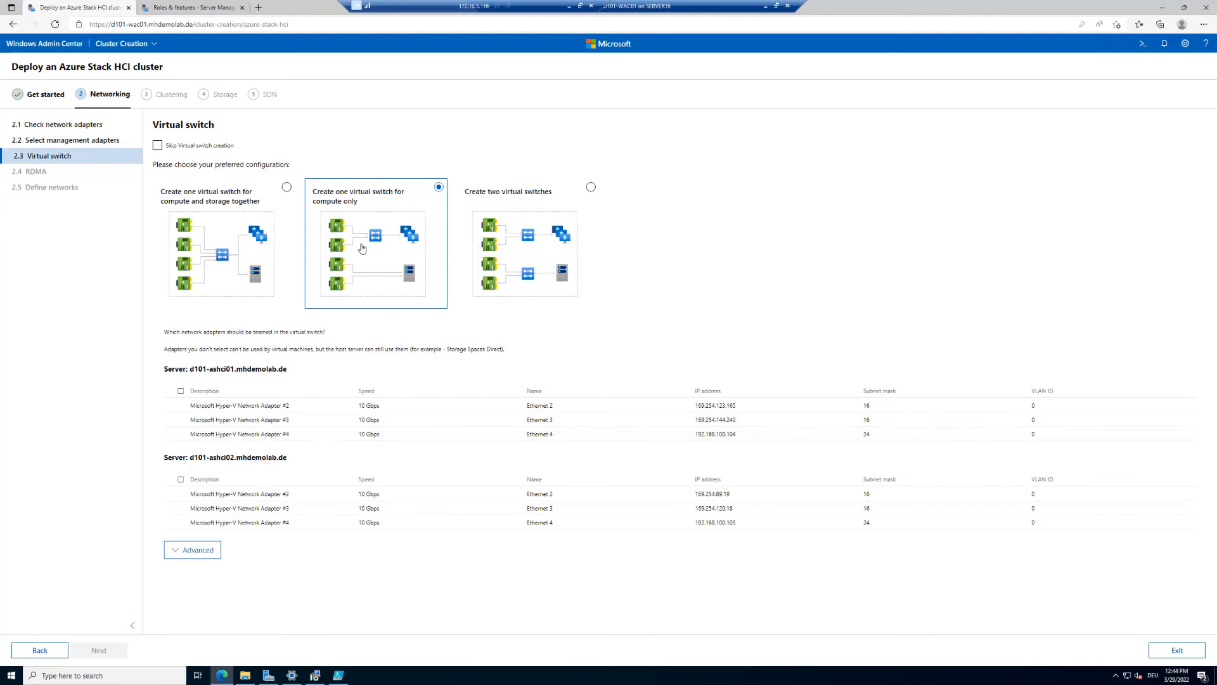
pyautogui.click(481, 677)
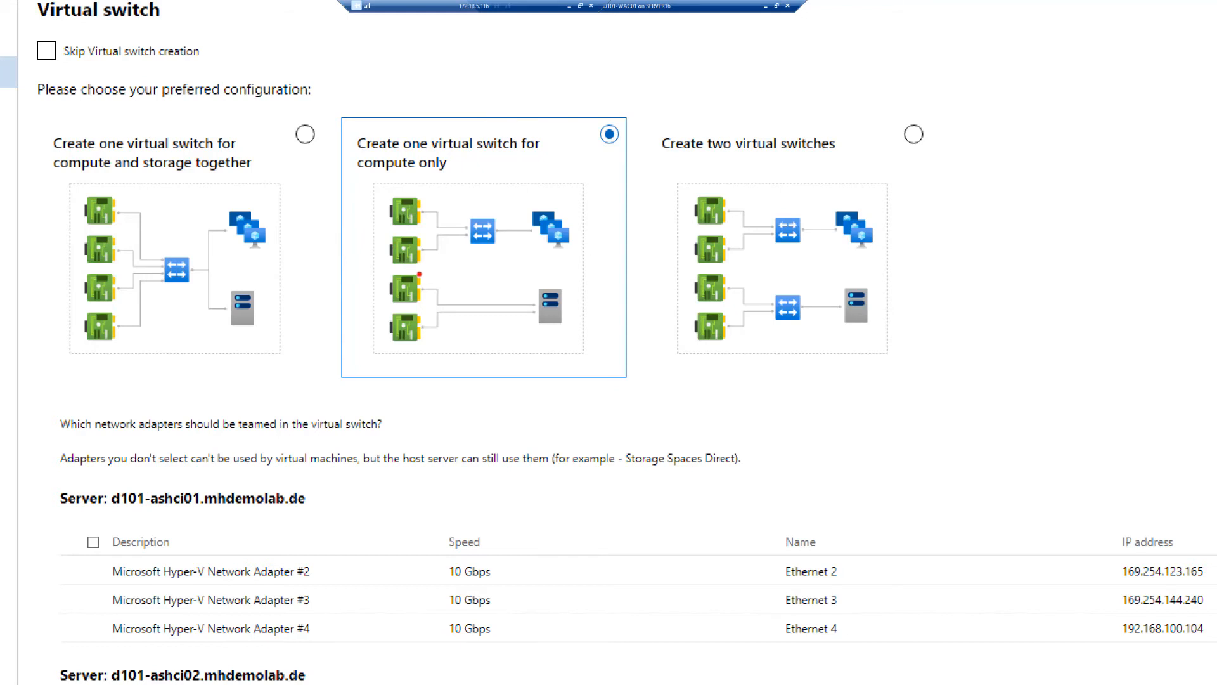
pyautogui.moveTo(420, 272)
pyautogui.mouseDown()
pyautogui.moveTo(392, 271)
pyautogui.moveTo(359, 295)
pyautogui.moveTo(369, 345)
pyautogui.moveTo(404, 357)
pyautogui.moveTo(447, 330)
pyautogui.moveTo(446, 286)
pyautogui.moveTo(420, 268)
pyautogui.mouseUp()
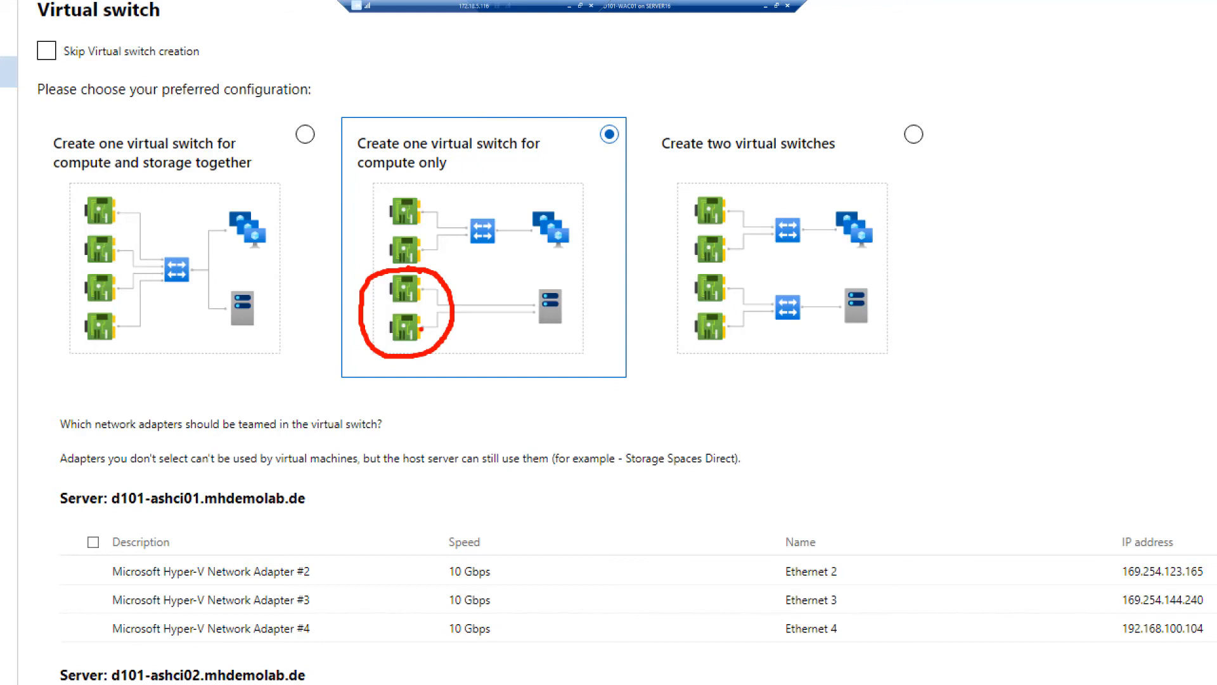
pyautogui.moveTo(192, 257); pyautogui.dragTo(161, 245)
pyautogui.moveTo(154, 258)
pyautogui.mouseDown()
pyautogui.moveTo(156, 286)
pyautogui.moveTo(175, 296)
pyautogui.moveTo(194, 272)
pyautogui.moveTo(190, 242)
pyautogui.moveTo(126, 208)
pyautogui.moveTo(116, 185)
pyautogui.moveTo(69, 185)
pyautogui.moveTo(61, 276)
pyautogui.moveTo(83, 348)
pyautogui.moveTo(116, 353)
pyautogui.moveTo(134, 307)
pyautogui.moveTo(126, 237)
pyautogui.mouseUp()
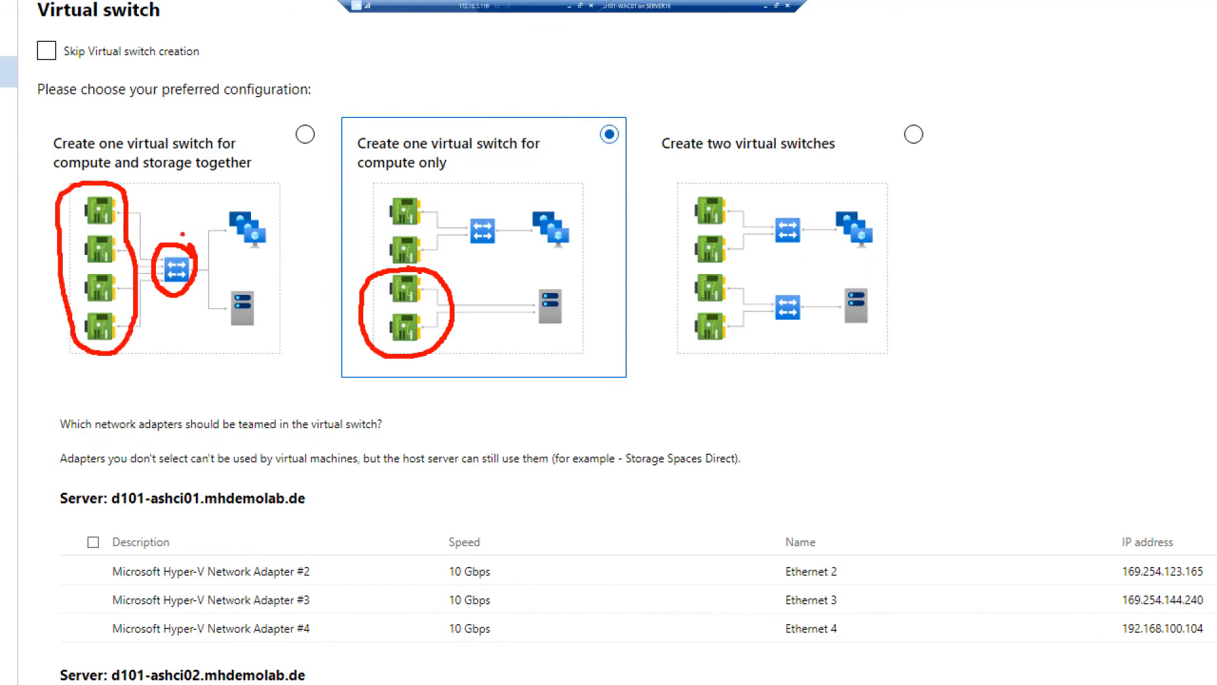
pyautogui.moveTo(266, 285)
pyautogui.mouseDown()
pyautogui.moveTo(231, 277)
pyautogui.moveTo(212, 315)
pyautogui.moveTo(236, 341)
pyautogui.moveTo(269, 297)
pyautogui.moveTo(255, 270)
pyautogui.mouseUp()
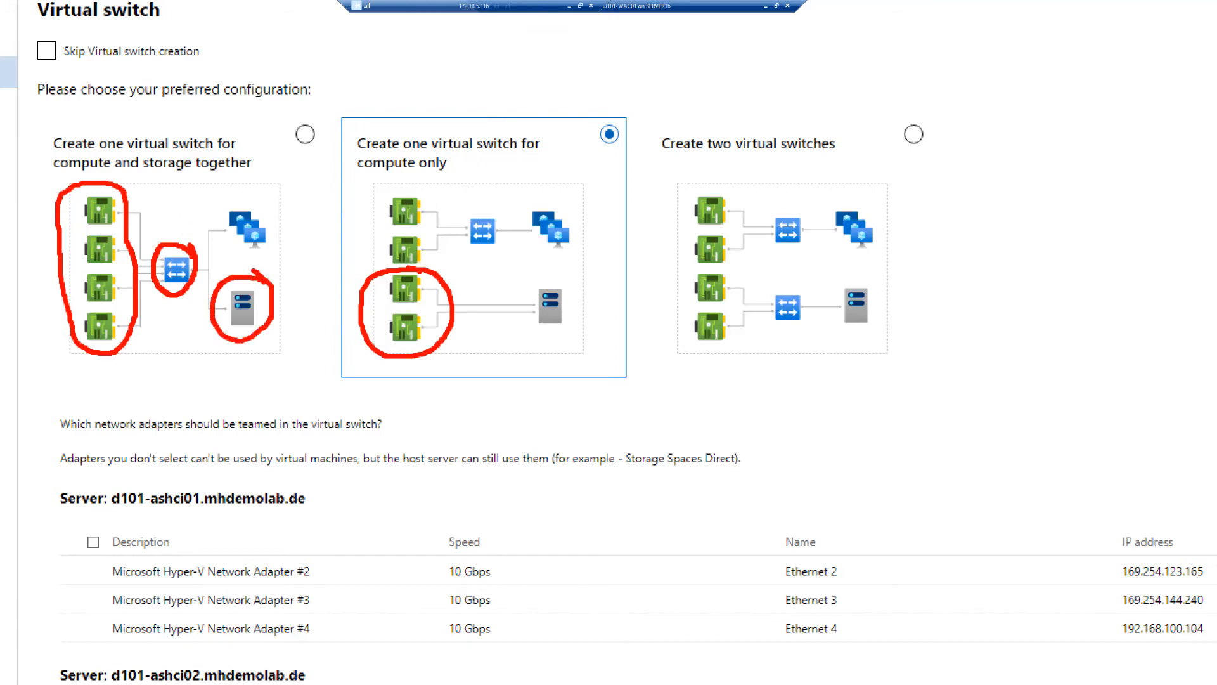
pyautogui.moveTo(455, 306); pyautogui.dragTo(483, 312)
pyautogui.moveTo(487, 338)
pyautogui.mouseDown()
pyautogui.moveTo(487, 367)
pyautogui.moveTo(500, 341)
pyautogui.mouseUp()
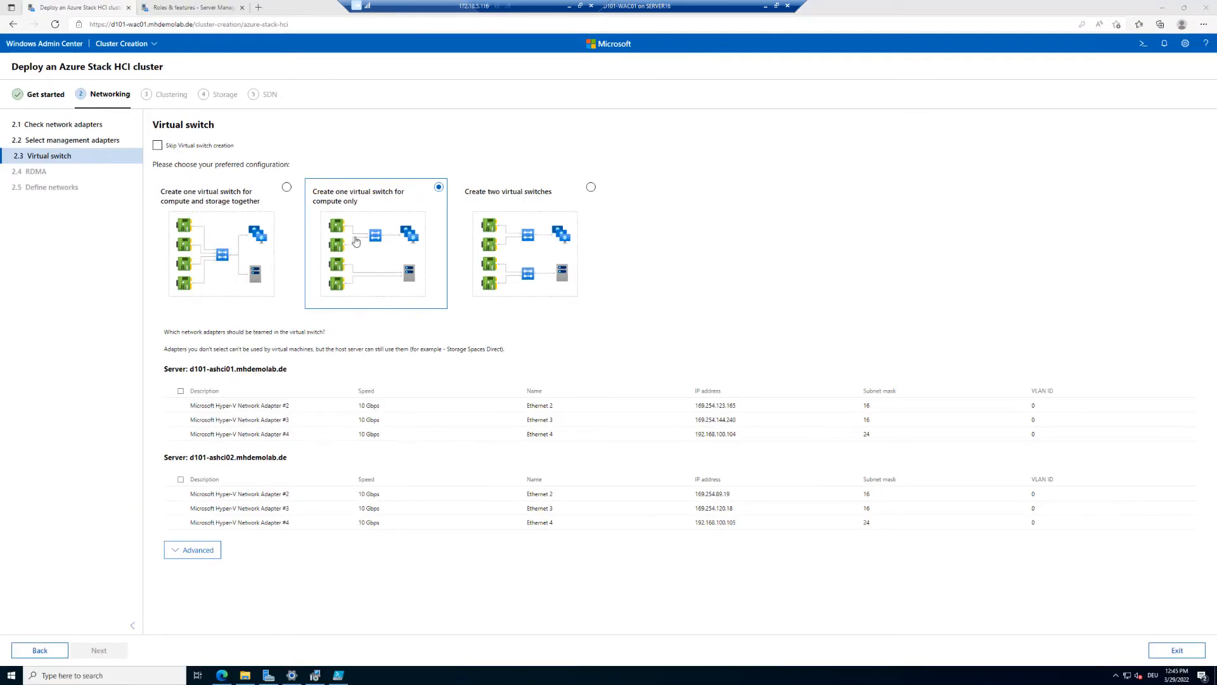
pyautogui.click(286, 188)
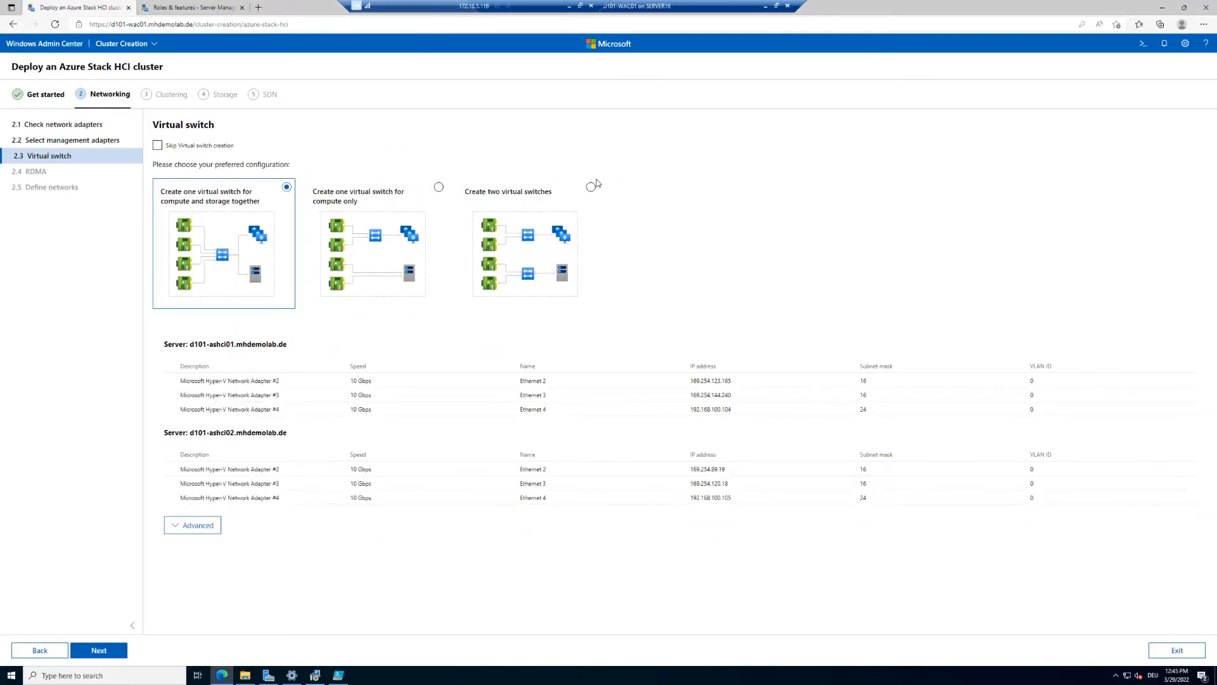
pyautogui.click(594, 188)
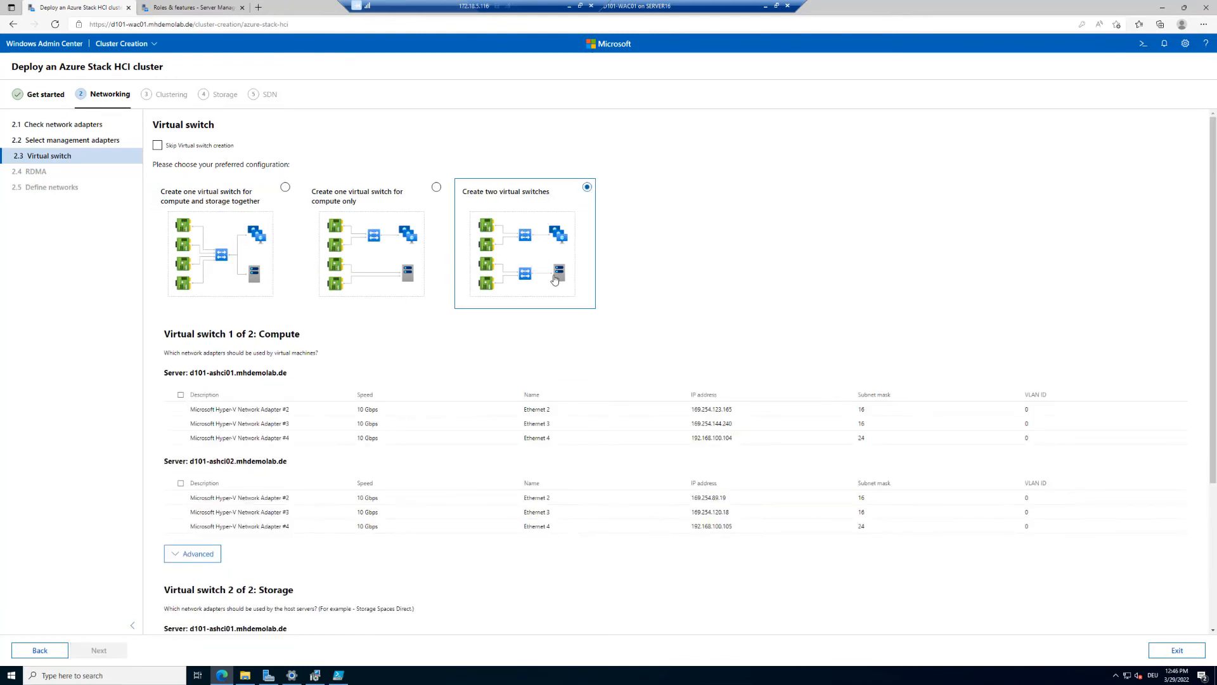
# Step: Configure one compute-only virtual switch using Ethernet 4 on both servers, review its advanced settings, and proceed to RDMA
pyautogui.click(437, 189)
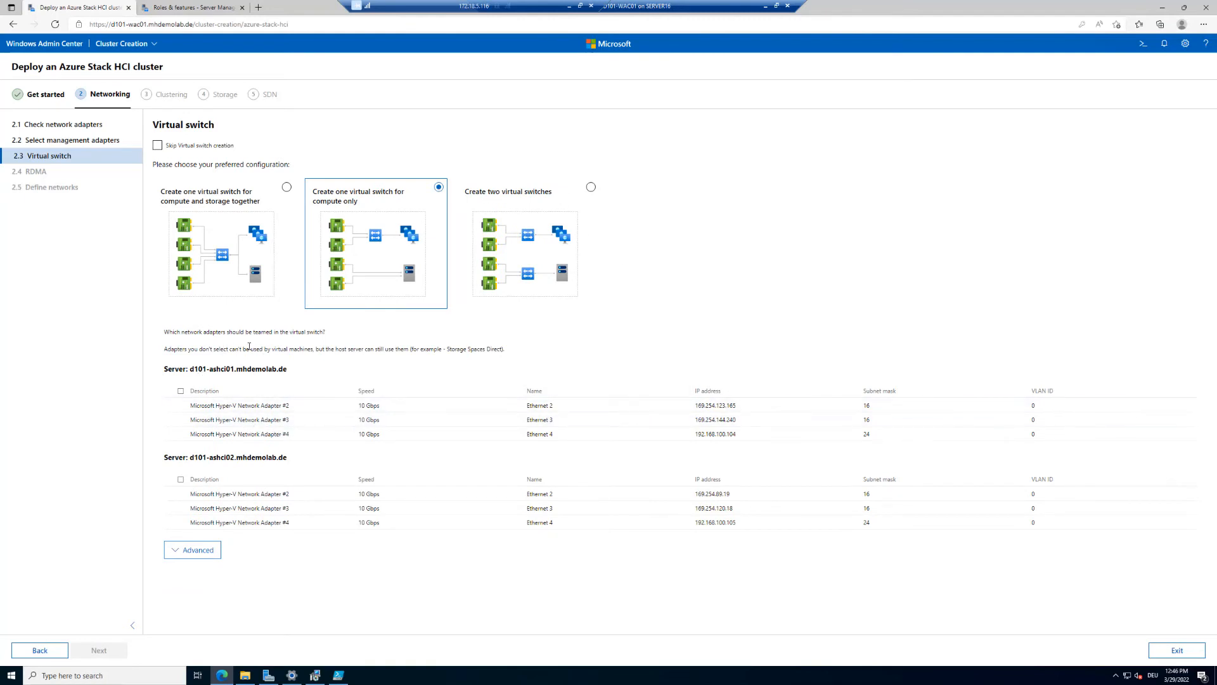
pyautogui.click(181, 433)
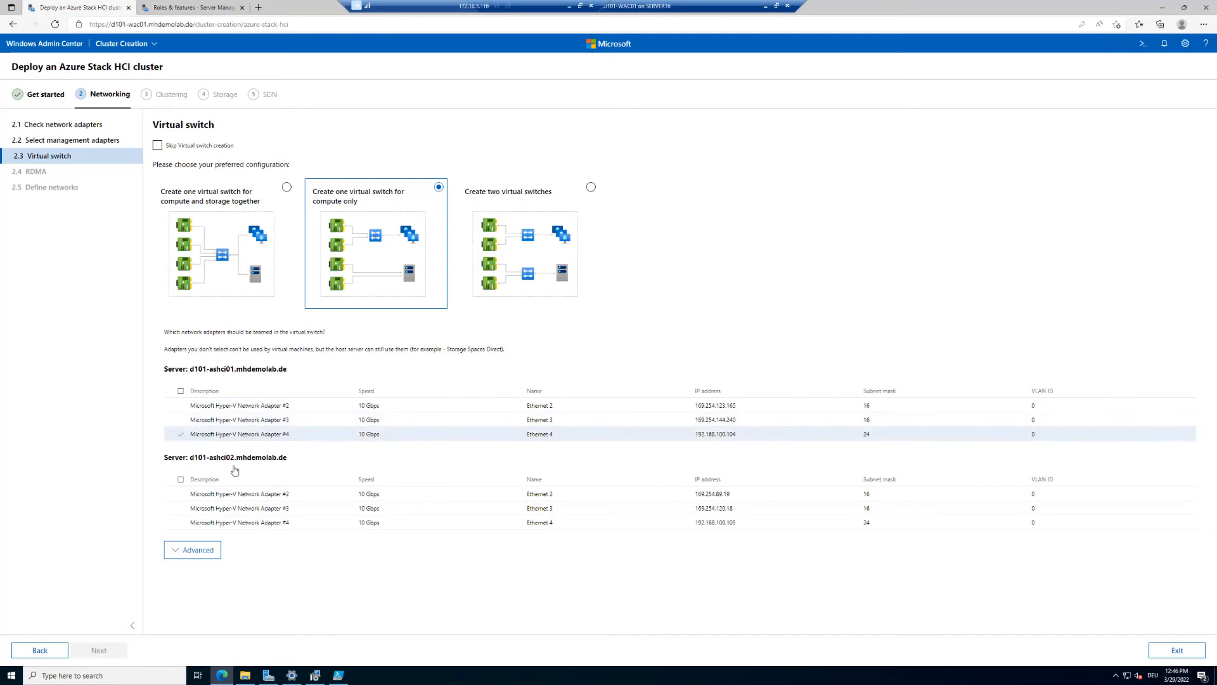
pyautogui.click(180, 523)
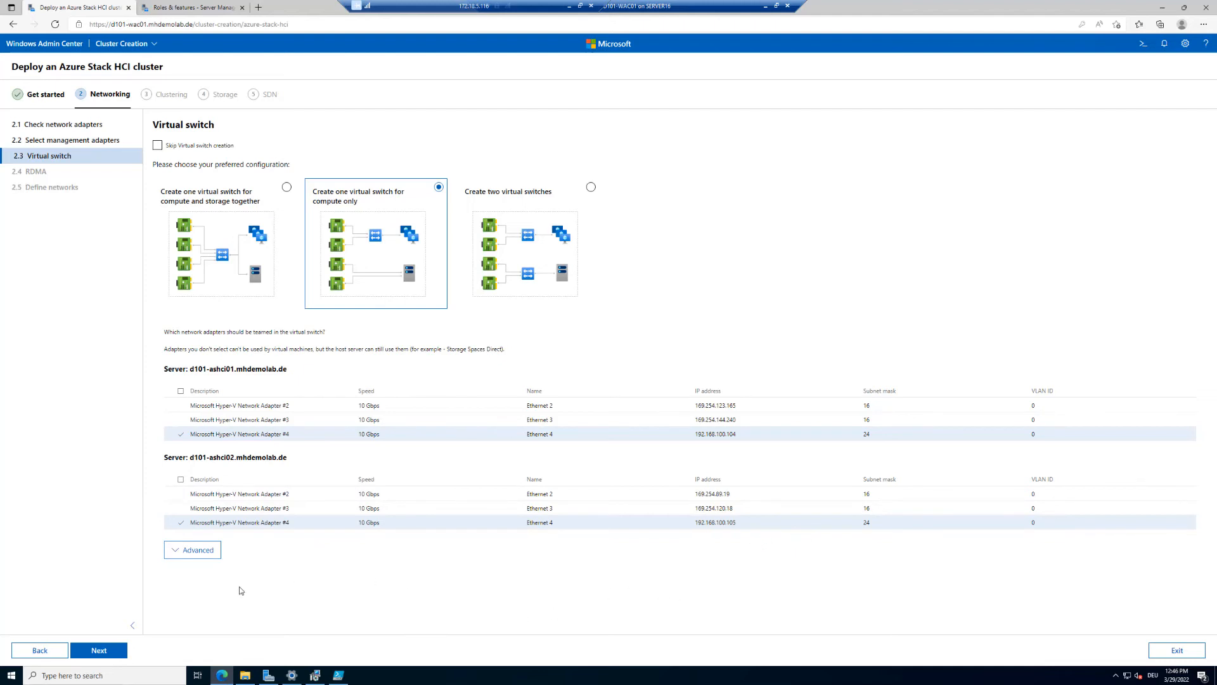
pyautogui.click(194, 550)
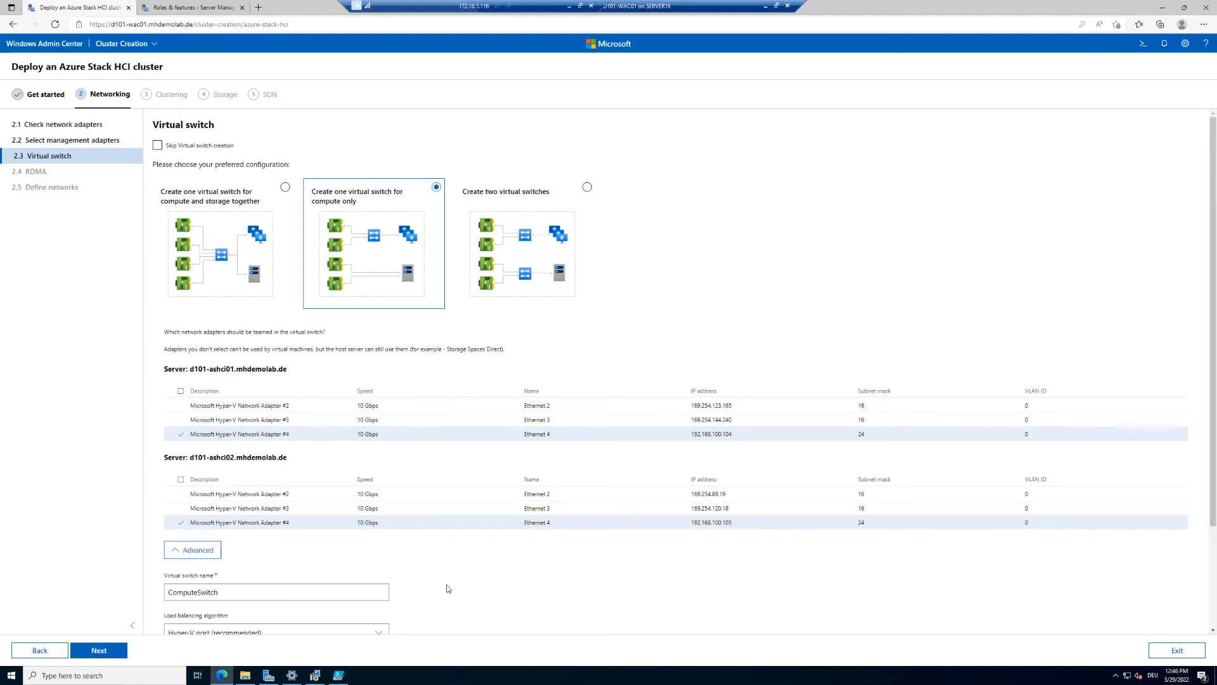
pyautogui.scroll(-2, 447, 588)
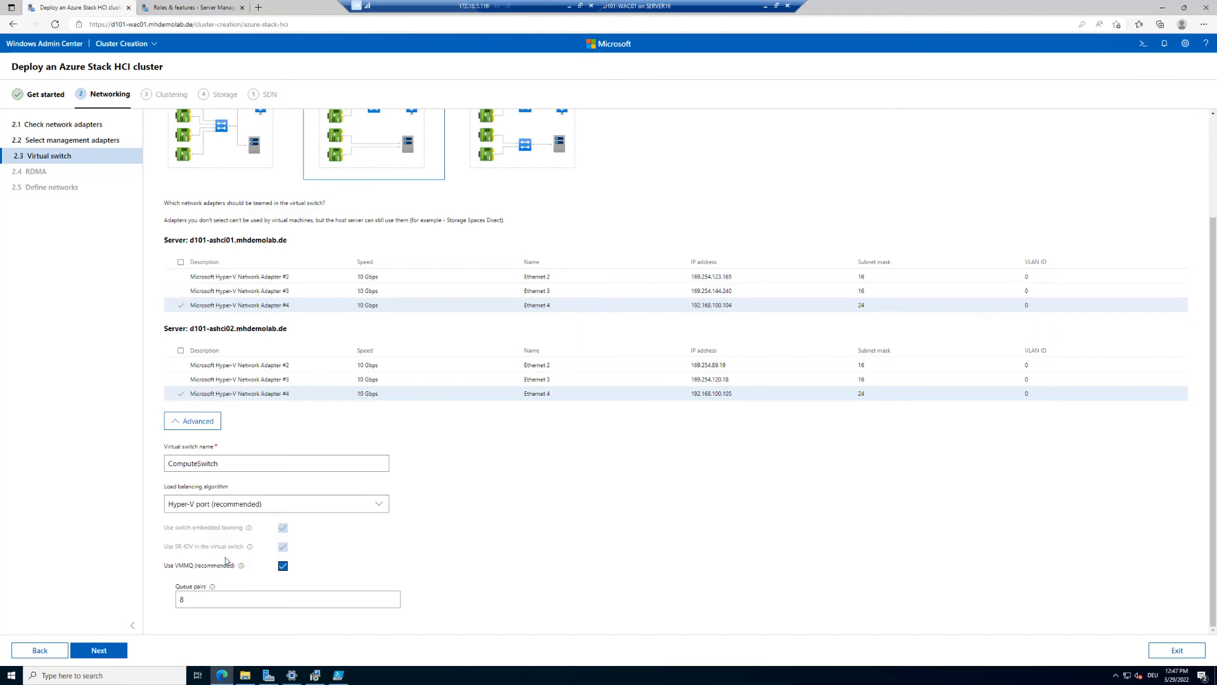
pyautogui.click(110, 652)
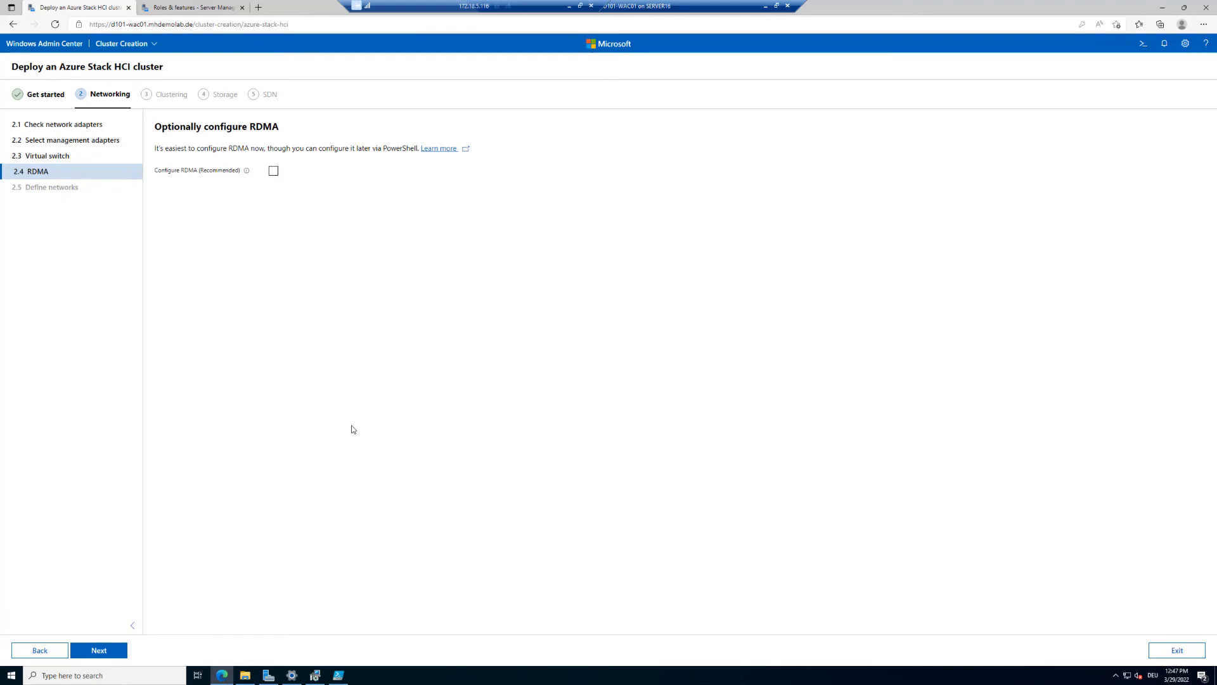
# Step: Leave RDMA unconfigured and proceed to defining the networks
pyautogui.click(517, 675)
pyautogui.hotkey('ctrl', '1')
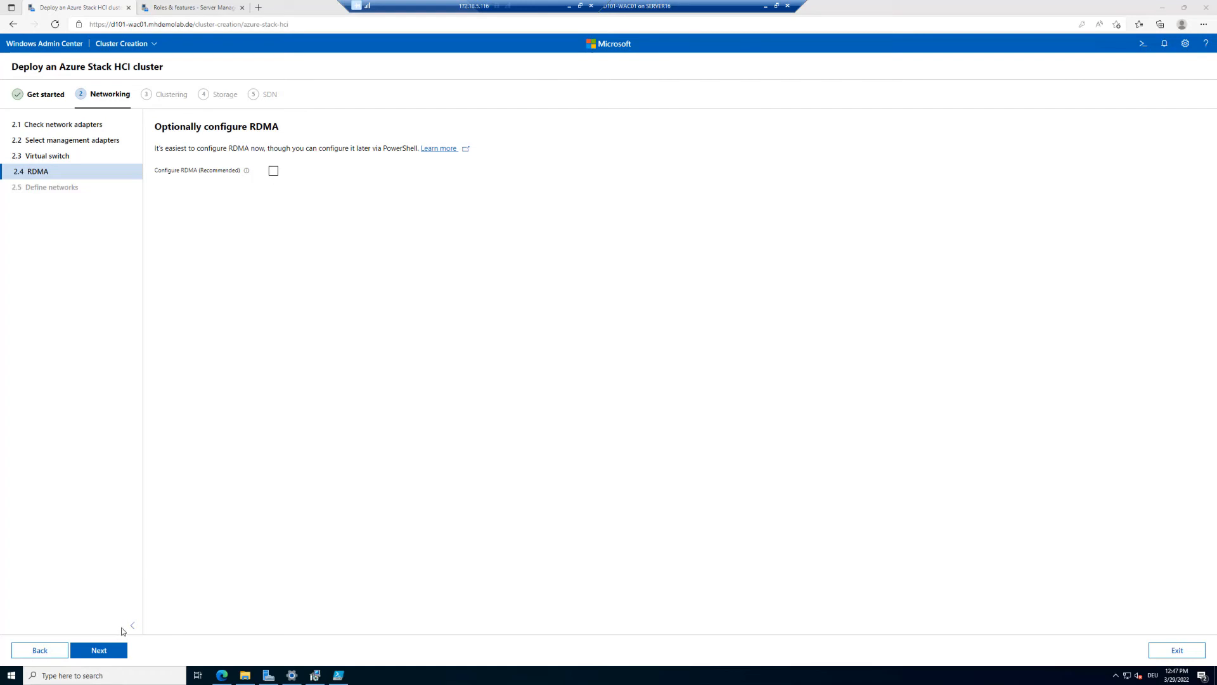
pyautogui.click(112, 651)
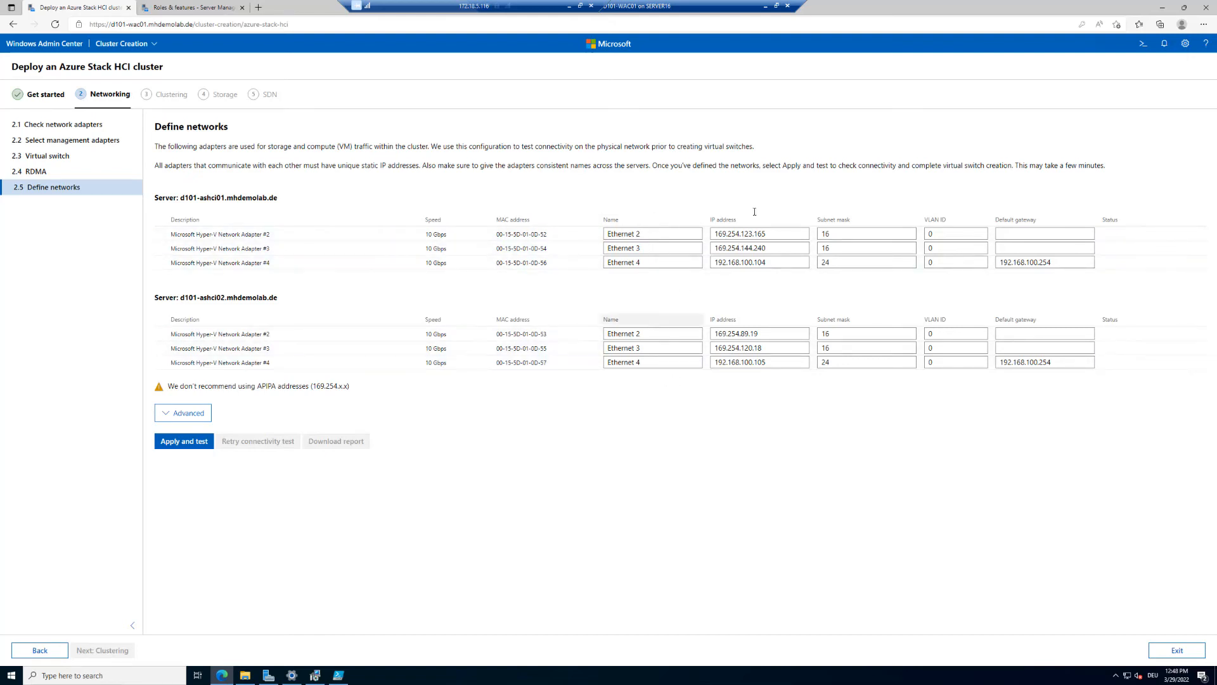
# Step: Set Ethernet 2 on d101-ashci01 to IP address 192.168.101.101 with subnet mask 24
pyautogui.moveTo(768, 234); pyautogui.dragTo(678, 233)
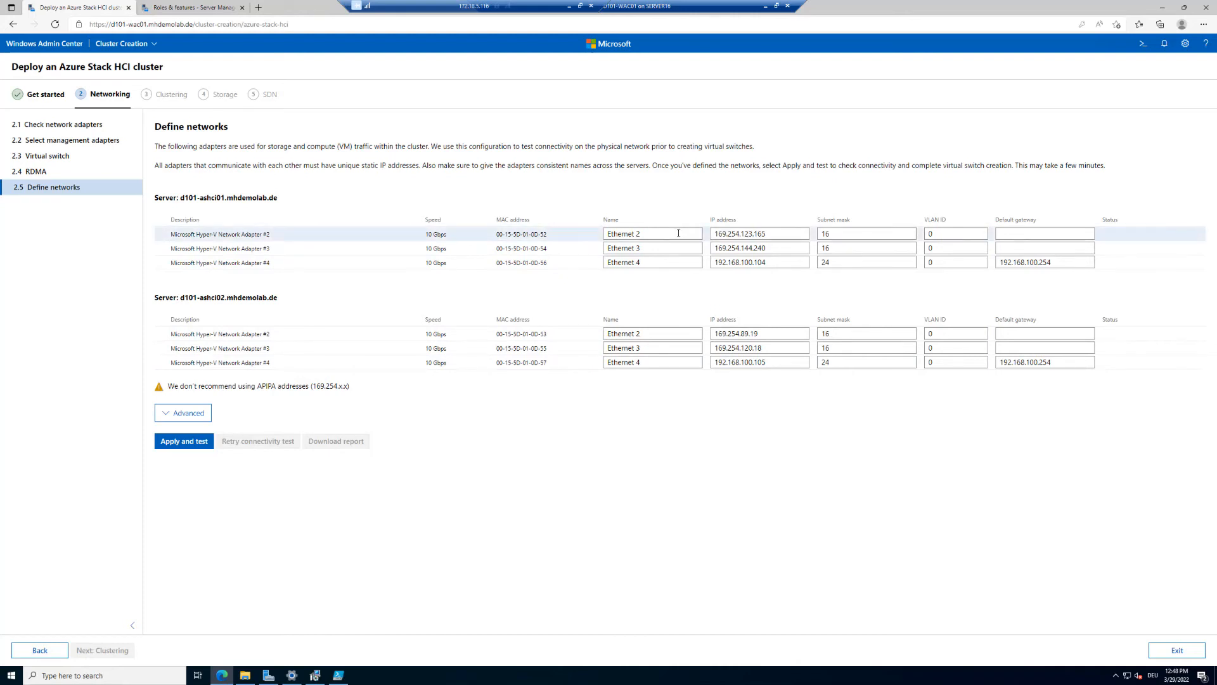
pyautogui.doubleClick(780, 232)
pyautogui.write('192')
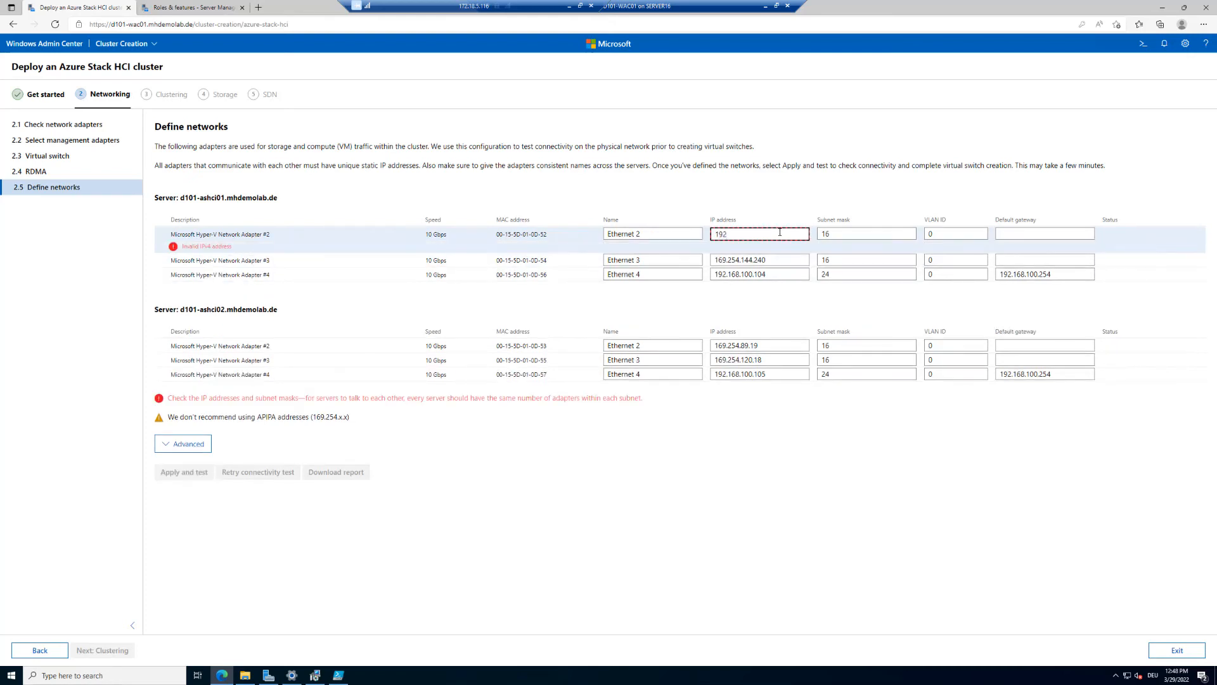
pyautogui.write('.168.101.101')
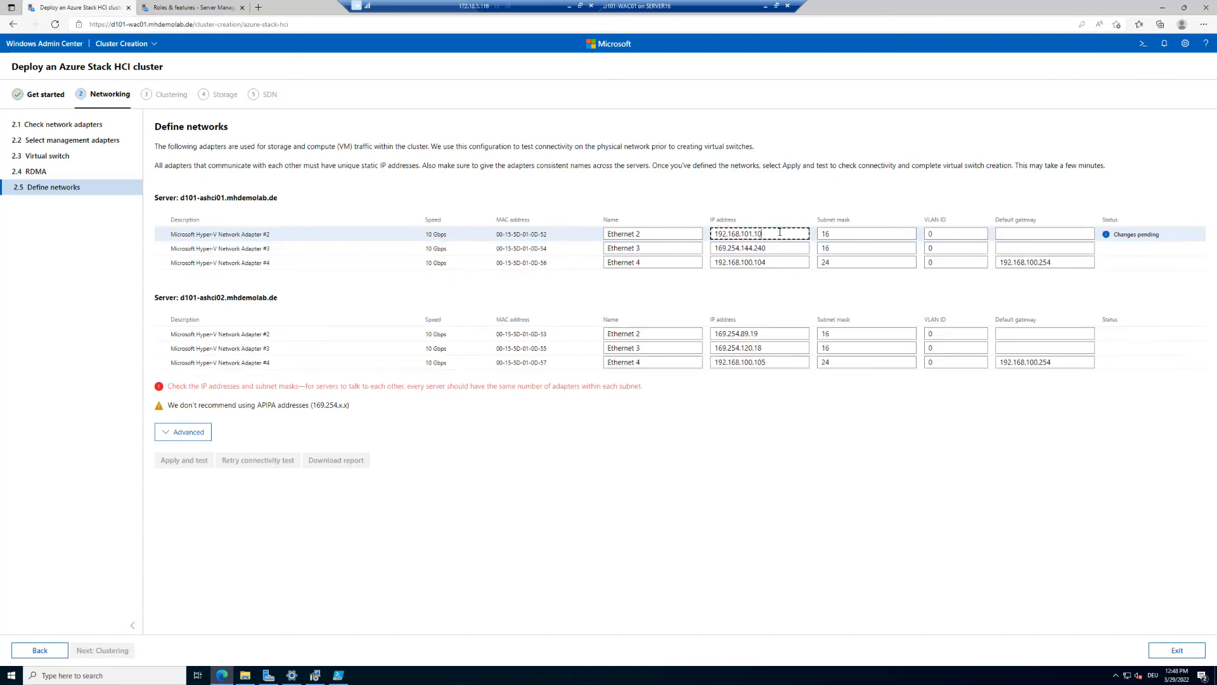
pyautogui.doubleClick(820, 234)
pyautogui.write('24')
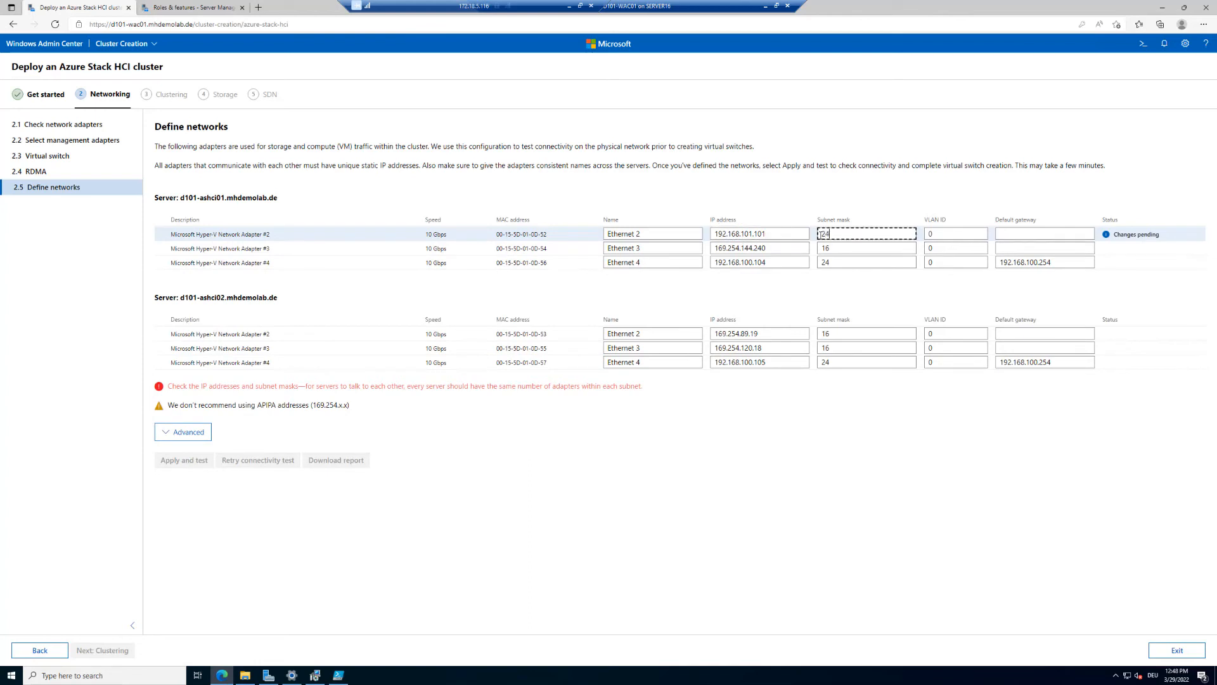
# Step: Set the IP address of Ethernet 3 on d101-ashci01 to 192.168.101.112
pyautogui.click(776, 248)
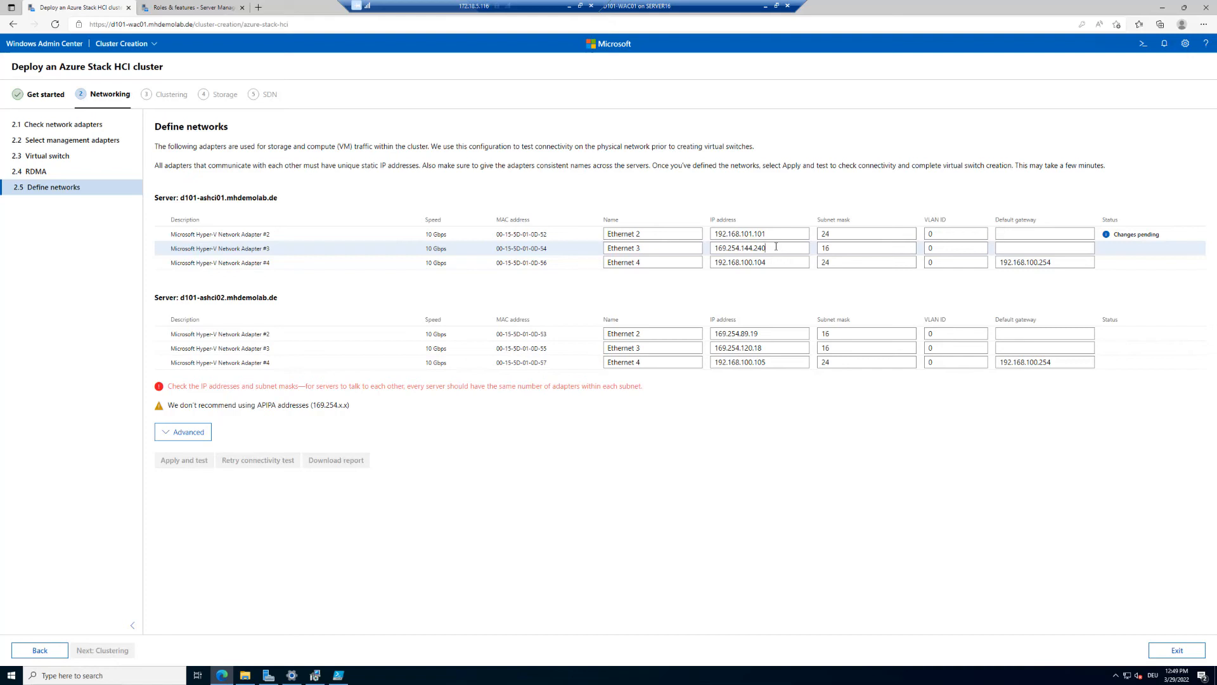
pyautogui.click(775, 245)
pyautogui.moveTo(766, 245); pyautogui.dragTo(698, 248)
pyautogui.click(697, 250)
pyautogui.press('BackSpace')
pyautogui.click(784, 249)
pyautogui.hotkey('ctrl', 'a')
pyautogui.press('BackSpace')
pyautogui.write('192')
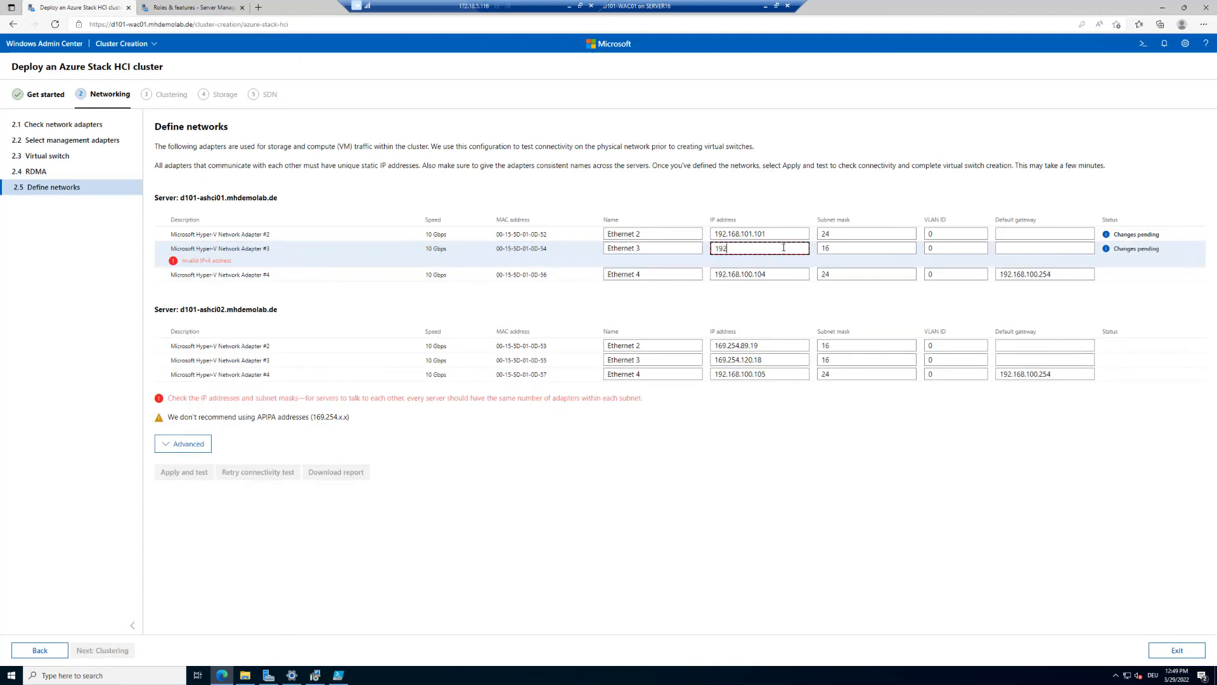
pyautogui.write('.168.101')
pyautogui.write('.112')
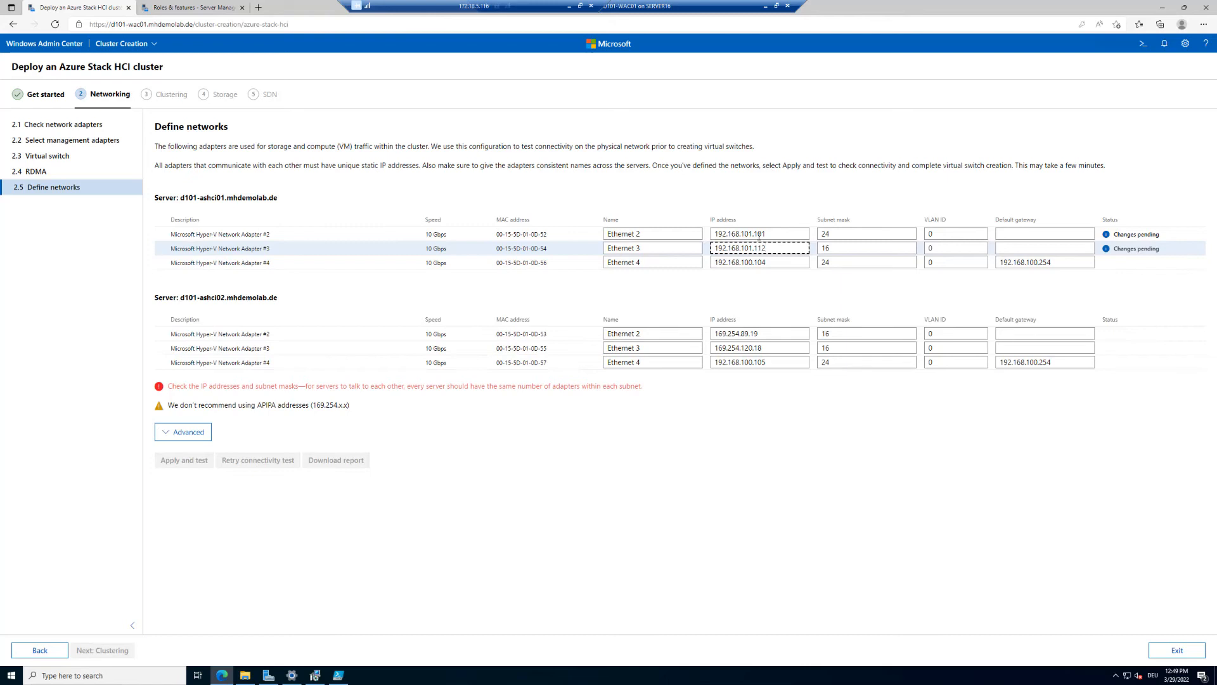
# Step: Set the IP address of Ethernet 2 on d101-ashci01 to 192.168.101.111
pyautogui.click(759, 234)
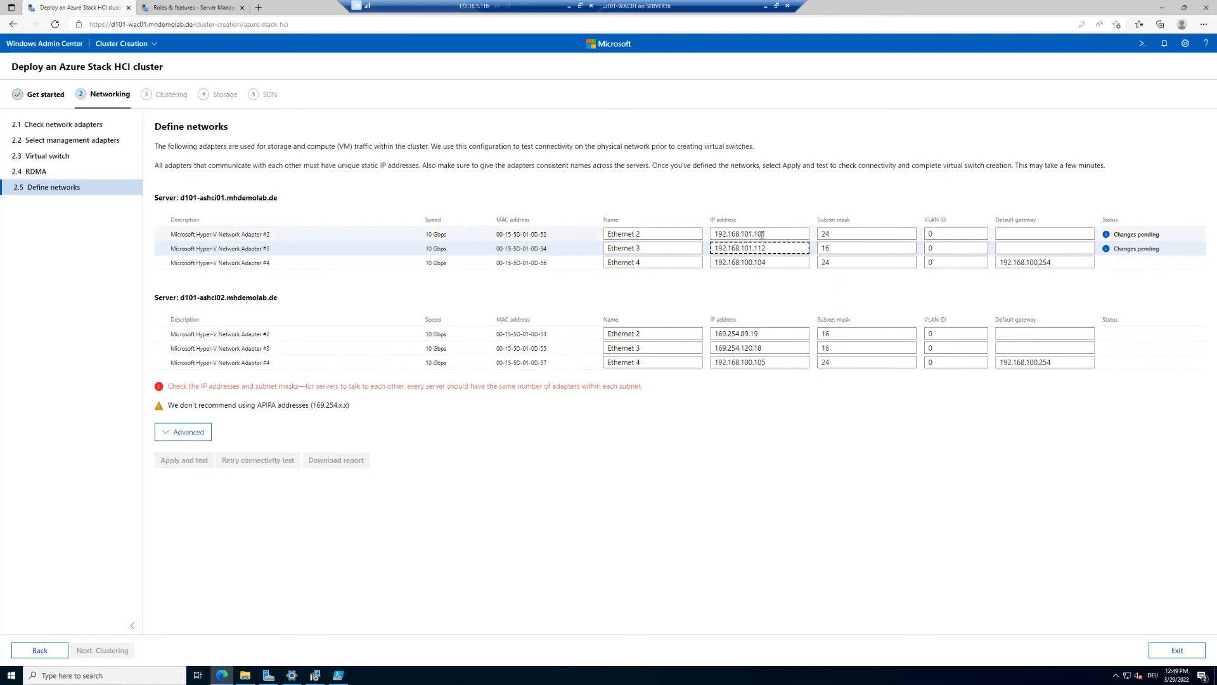
pyautogui.press('BackSpace')
pyautogui.write('1')
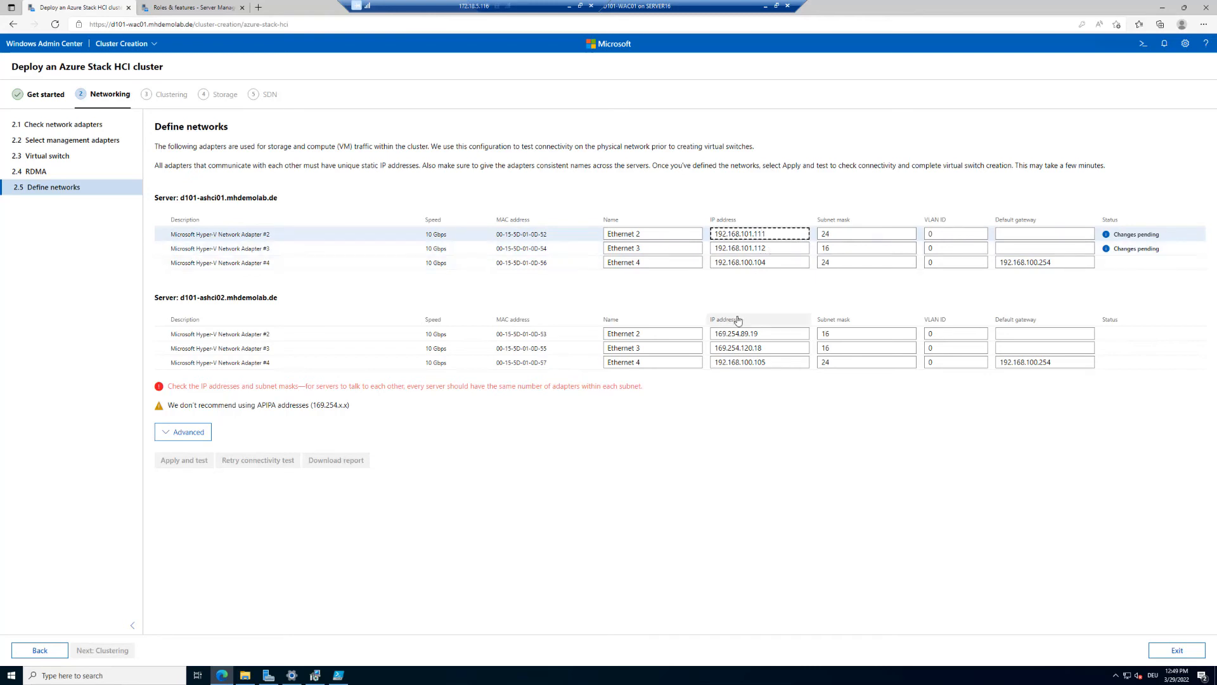
# Step: Set the subnet mask of Ethernet 3 on d101-ashci01 to 24
pyautogui.click(835, 245)
pyautogui.moveTo(835, 248); pyautogui.dragTo(816, 249)
pyautogui.press('2')
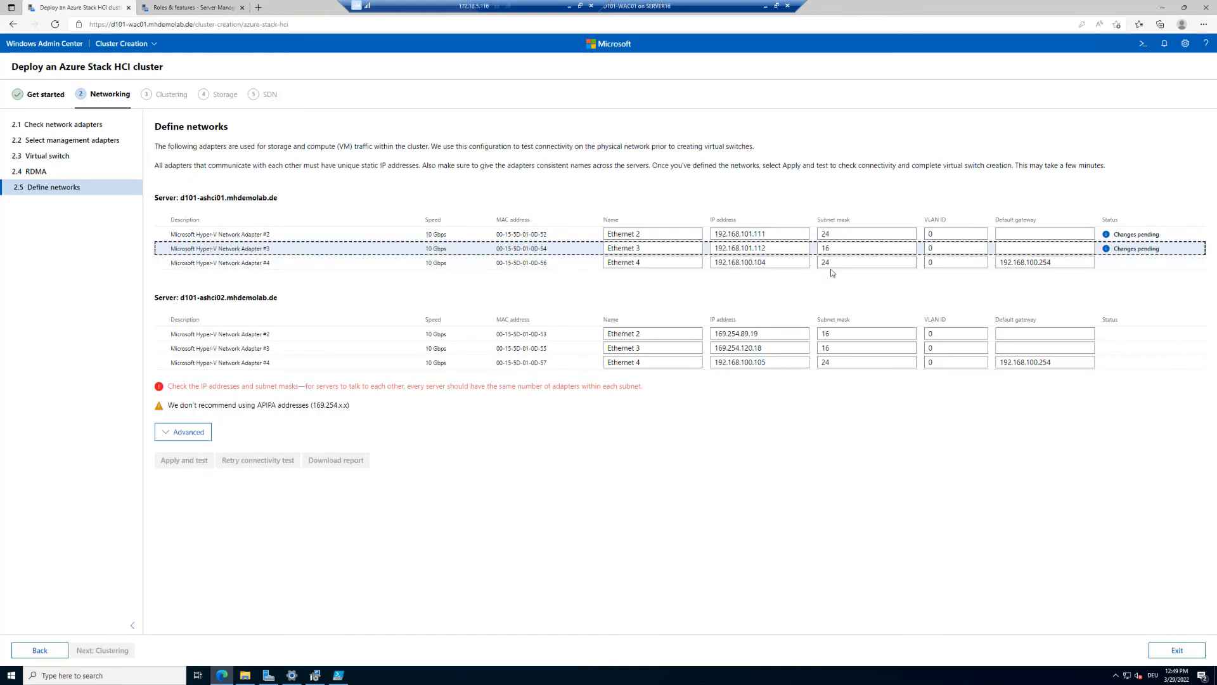
pyautogui.doubleClick(830, 248)
pyautogui.write('24')
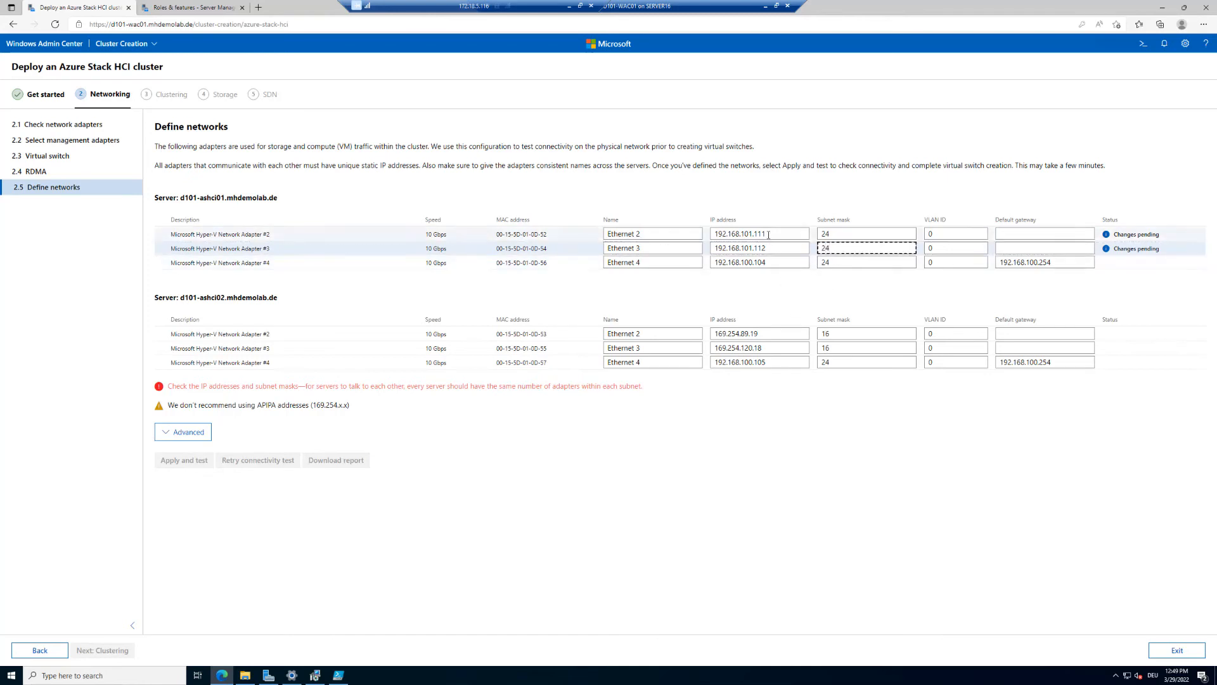
# Step: Set the IP address of Ethernet 2 on d101-ashci02 to 192.168.101.121
pyautogui.moveTo(767, 233); pyautogui.dragTo(703, 233)
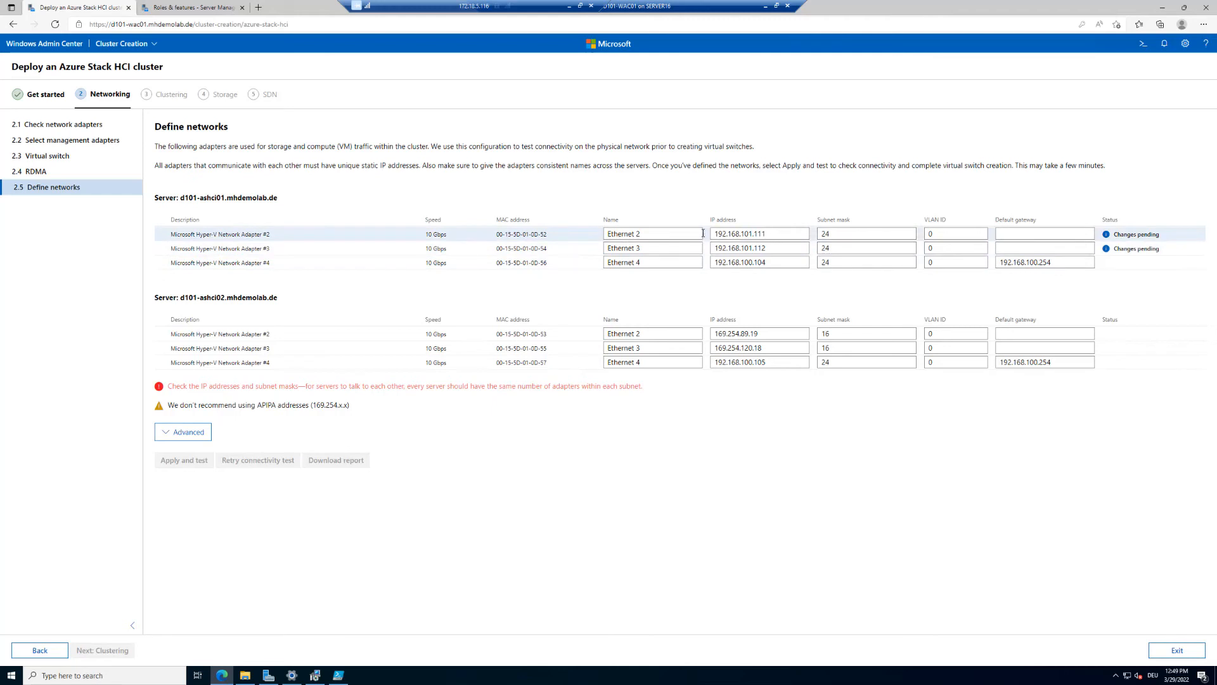
pyautogui.moveTo(771, 333); pyautogui.dragTo(704, 333)
pyautogui.click(762, 334)
pyautogui.press('BackSpace')
pyautogui.press('BackSpace')
pyautogui.press('BackSpace')
pyautogui.press('BackSpace')
pyautogui.press('BackSpace')
pyautogui.press('BackSpace')
pyautogui.press('BackSpace')
pyautogui.press('BackSpace')
pyautogui.press('BackSpace')
pyautogui.press('BackSpace')
pyautogui.press('BackSpace')
pyautogui.press('BackSpace')
pyautogui.press('BackSpace')
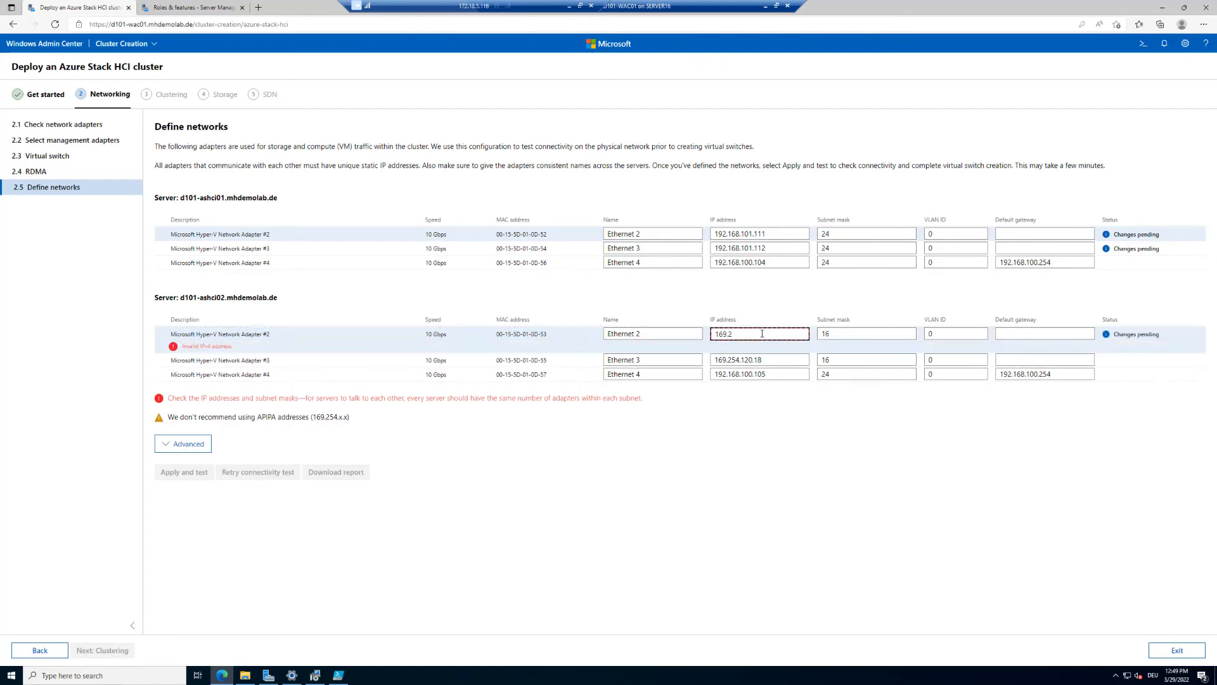
pyautogui.write('192.168.101.12')
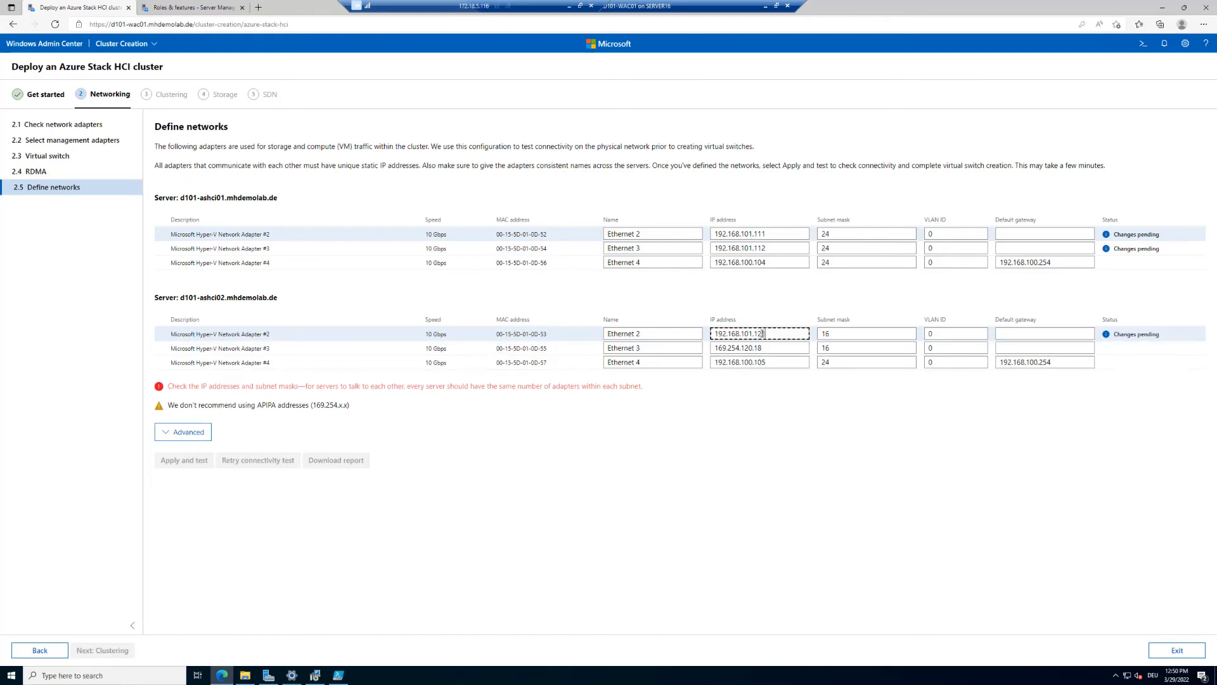
pyautogui.write('1')
# Step: Set the IP address of Ethernet 3 on d101-ashci02 to 192.168.101.122
pyautogui.click(770, 347)
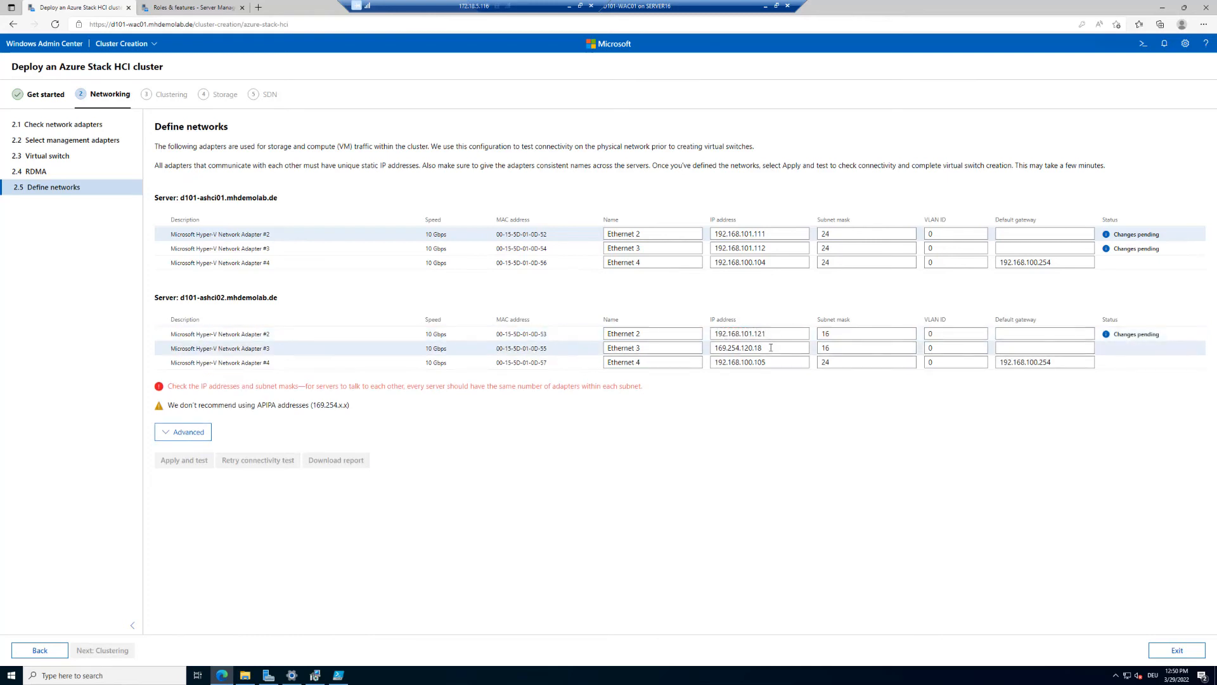
pyautogui.hotkey('ctrl', 'a')
pyautogui.press('BackSpace')
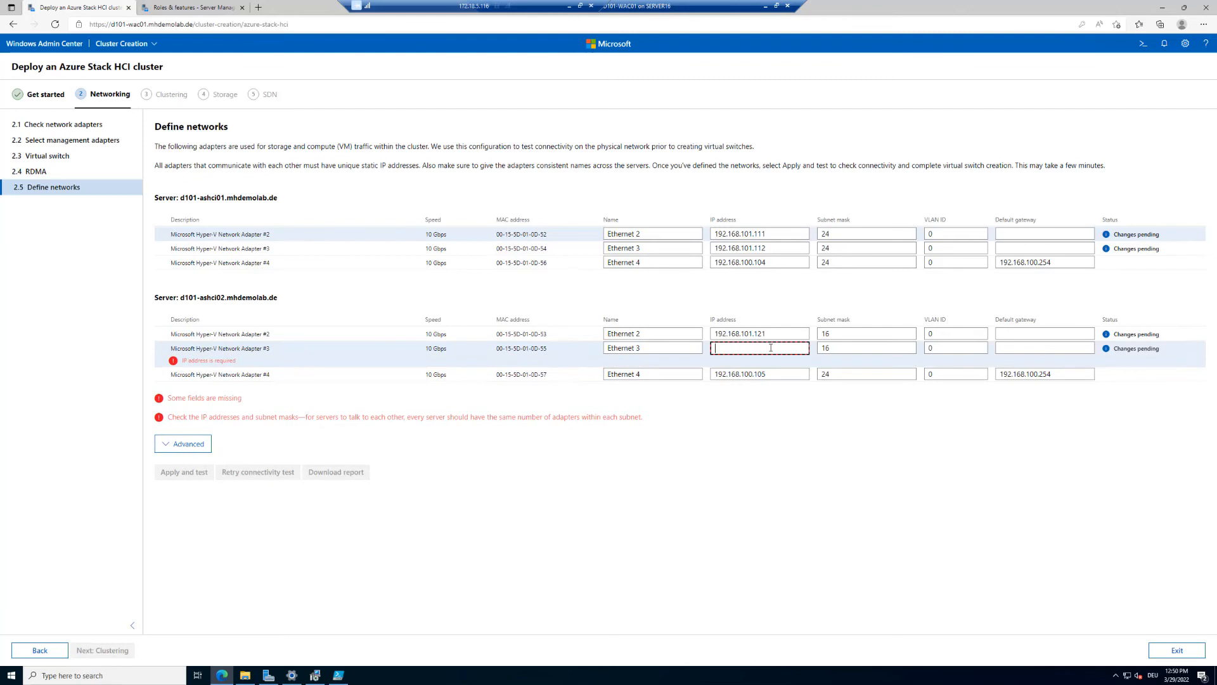
pyautogui.write('192')
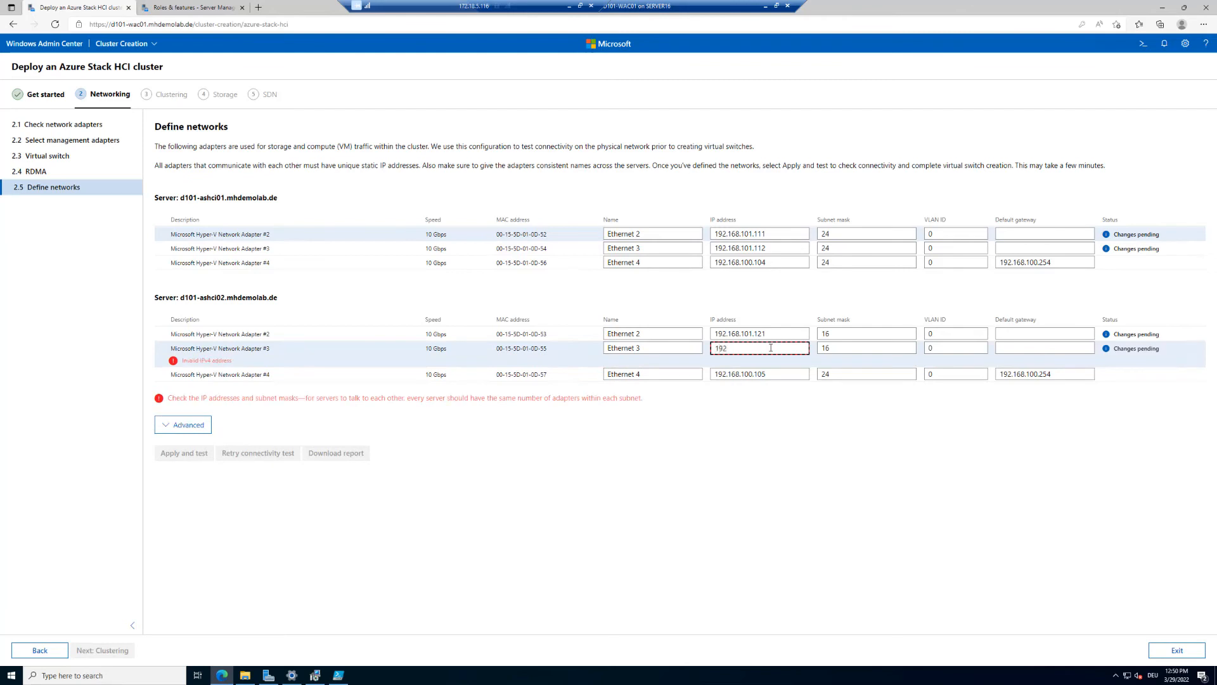
pyautogui.write('.168.101.122')
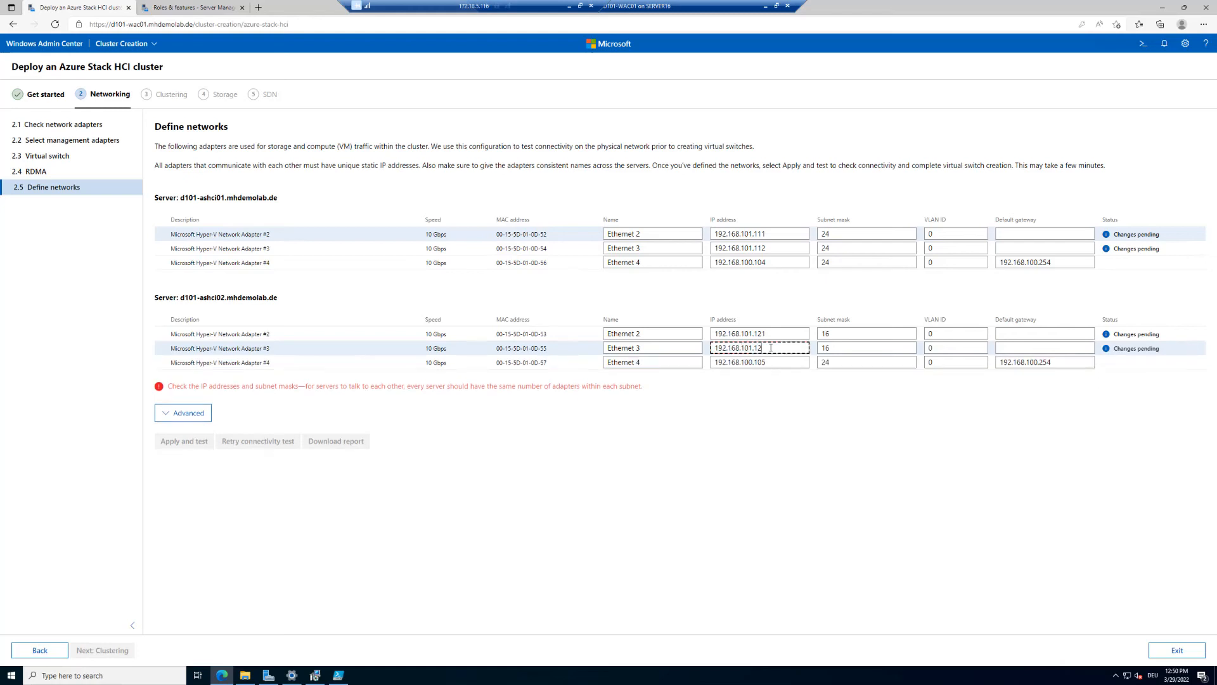
# Step: Set the subnet masks of Ethernet 2 and Ethernet 3 on d101-ashci02 to 24
pyautogui.click(852, 337)
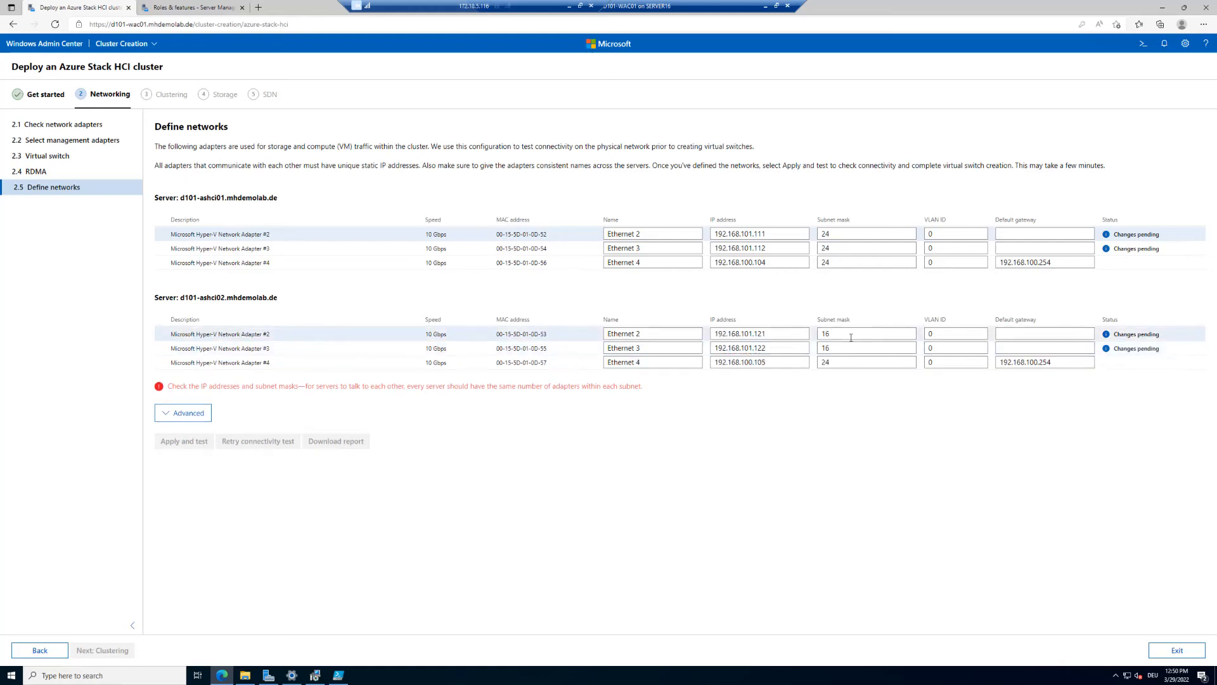
pyautogui.press('BackSpace')
pyautogui.press('BackSpace')
pyautogui.write('24')
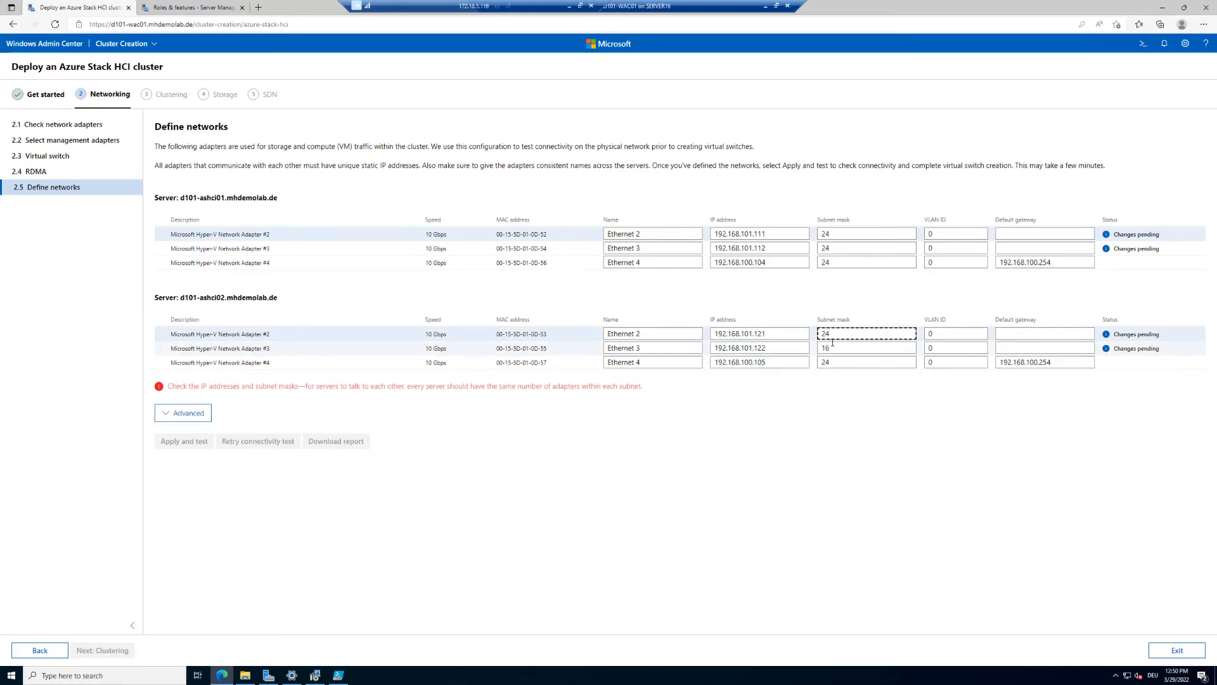
pyautogui.click(837, 345)
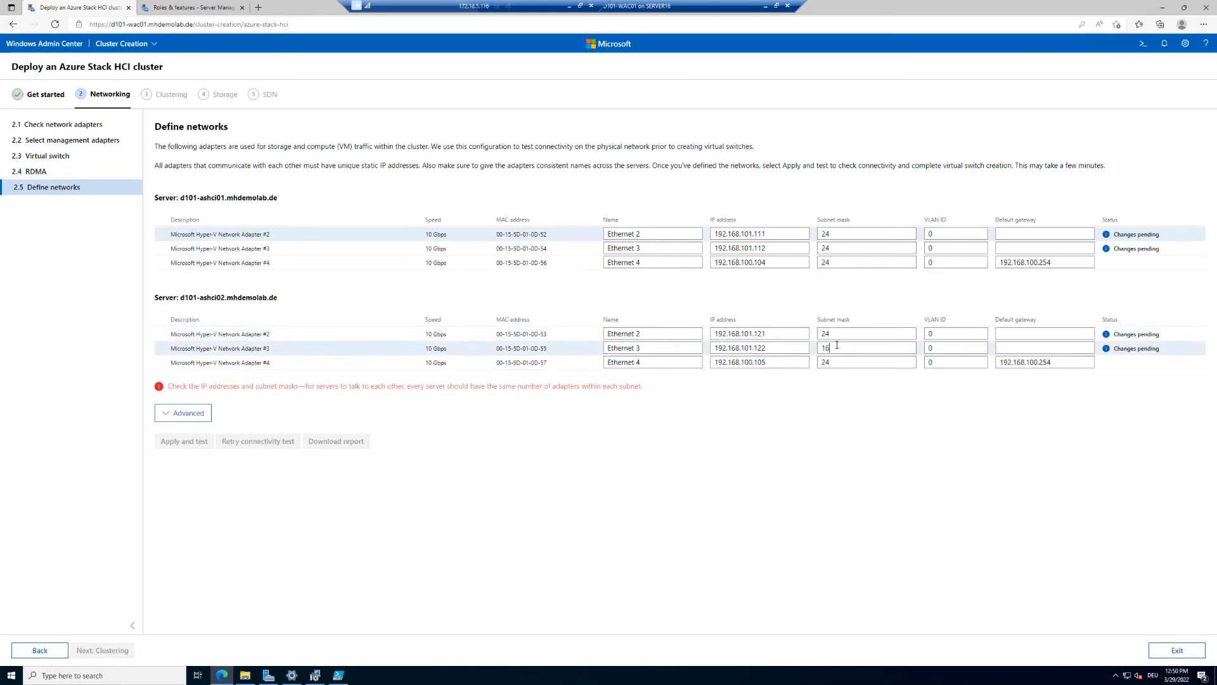
pyautogui.press('BackSpace')
pyautogui.press('BackSpace')
pyautogui.write('24')
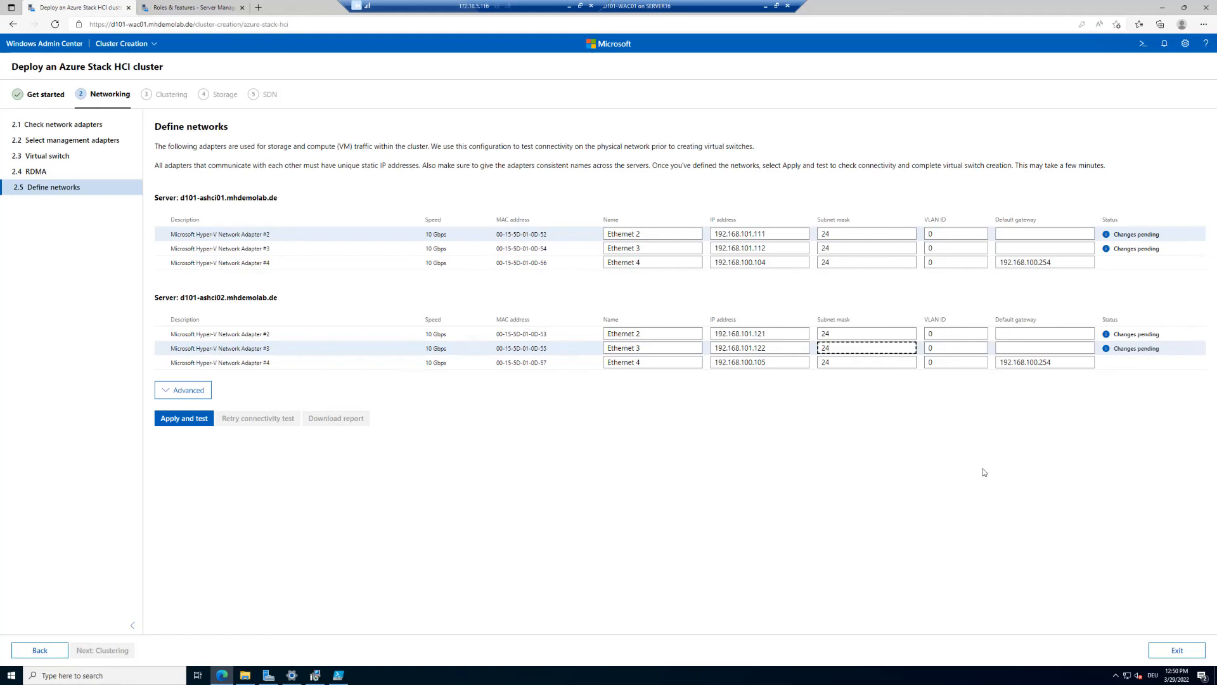
pyautogui.click(994, 680)
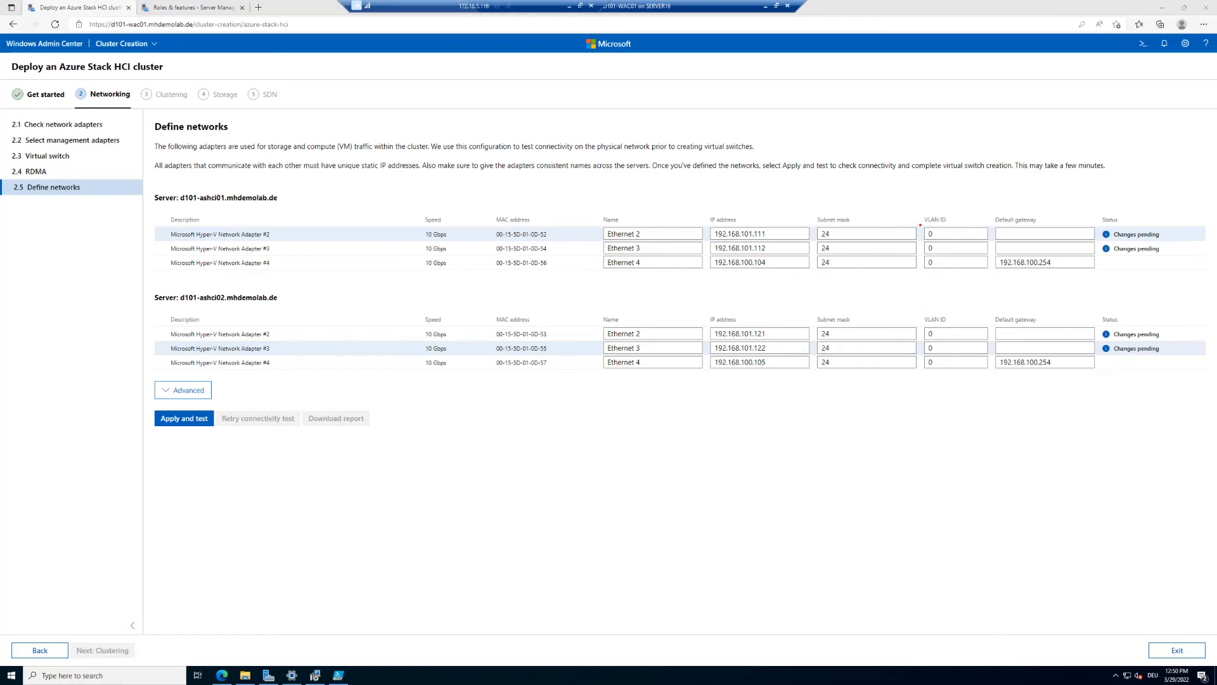
pyautogui.moveTo(920, 222); pyautogui.dragTo(991, 255)
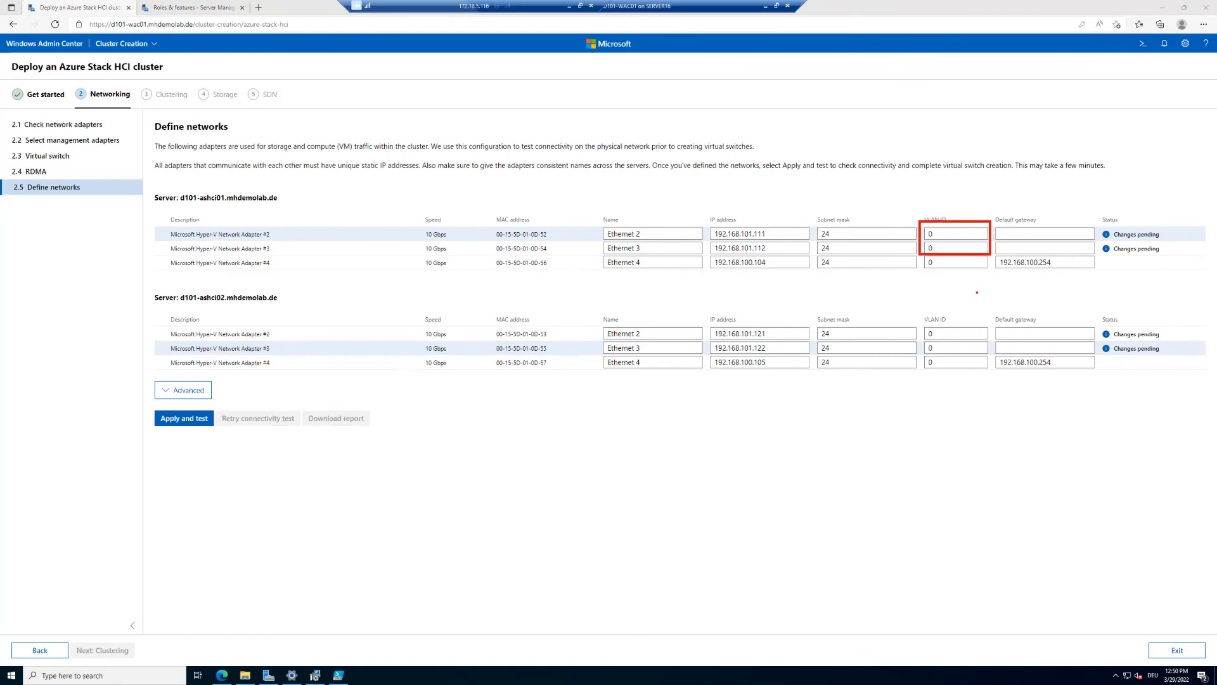
pyautogui.moveTo(921, 322)
pyautogui.mouseDown()
pyautogui.moveTo(937, 344)
pyautogui.moveTo(992, 356)
pyautogui.mouseUp()
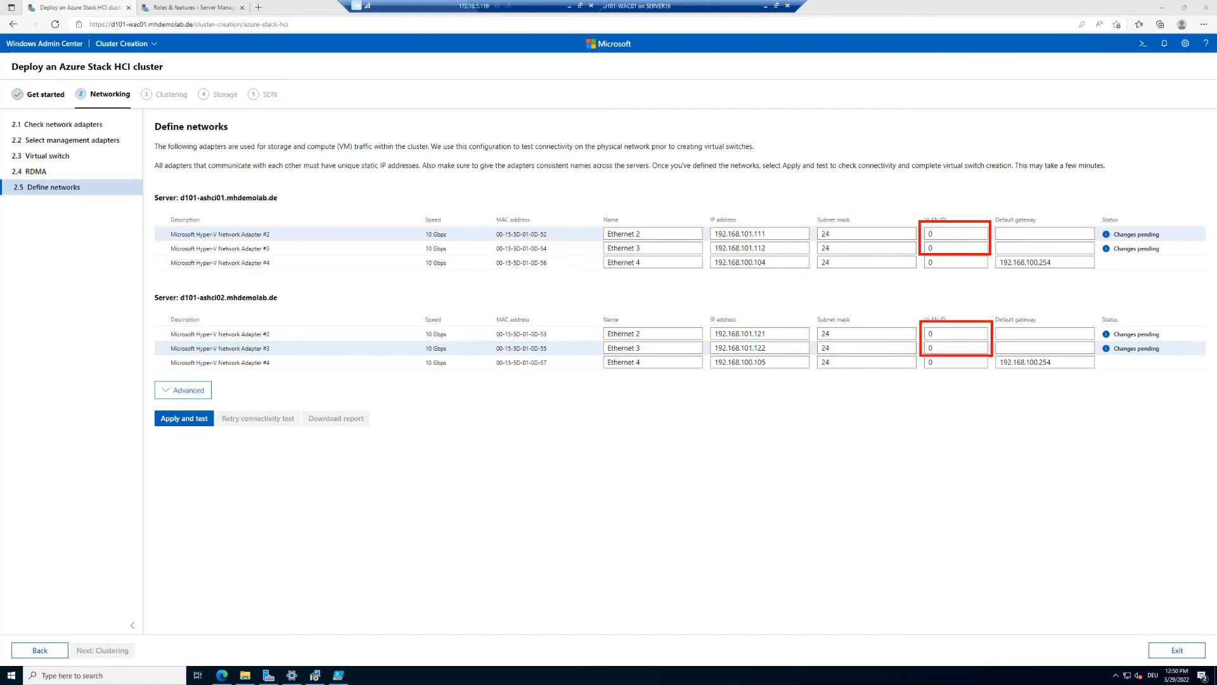
pyautogui.press('Escape')
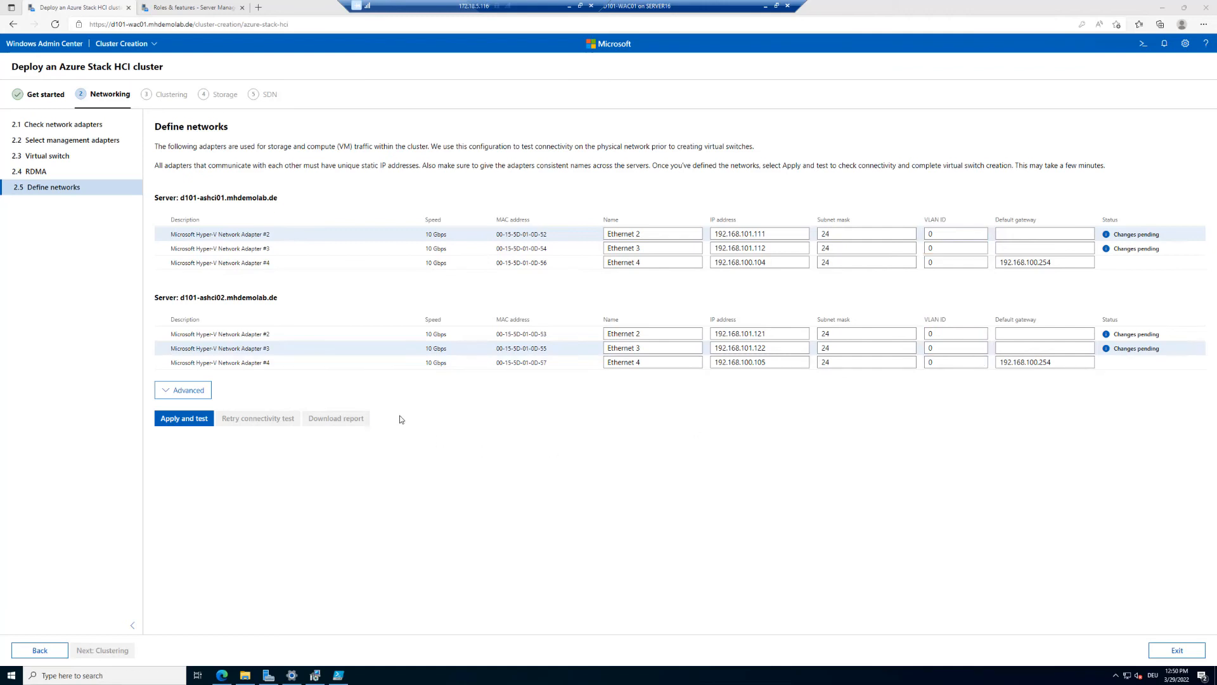
# Step: Review the advanced jumbo packet size options, keep 1514 bytes, and apply and test the network configuration
pyautogui.click(188, 395)
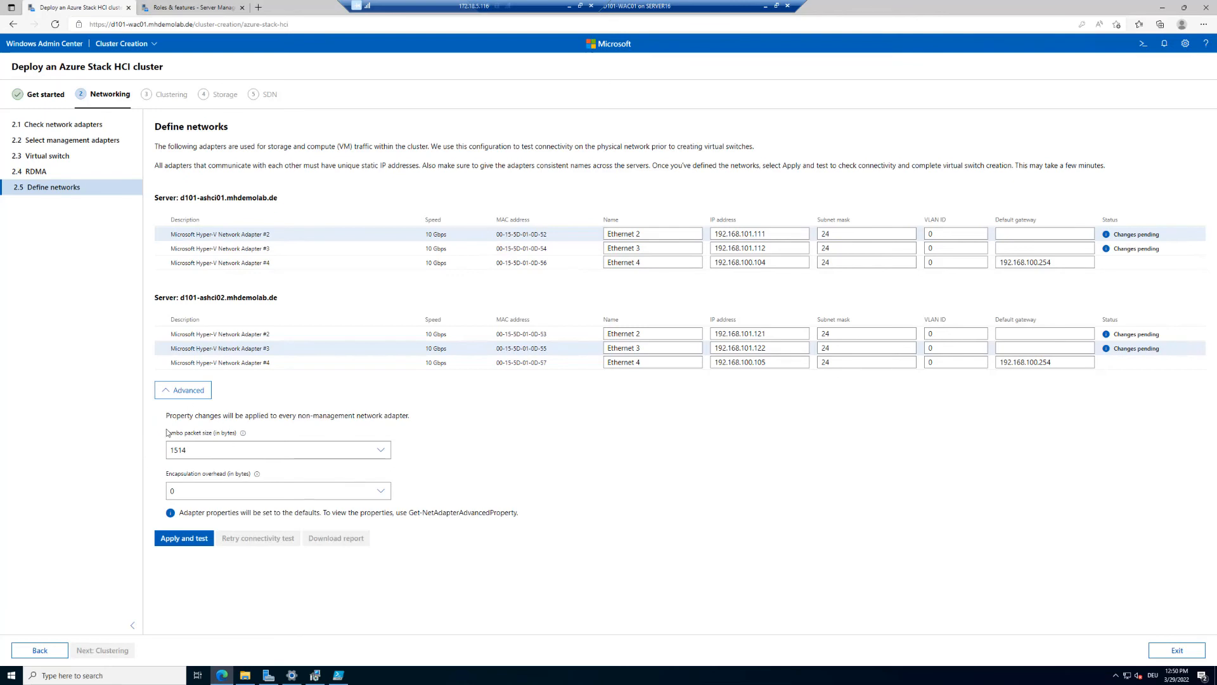
pyautogui.click(247, 448)
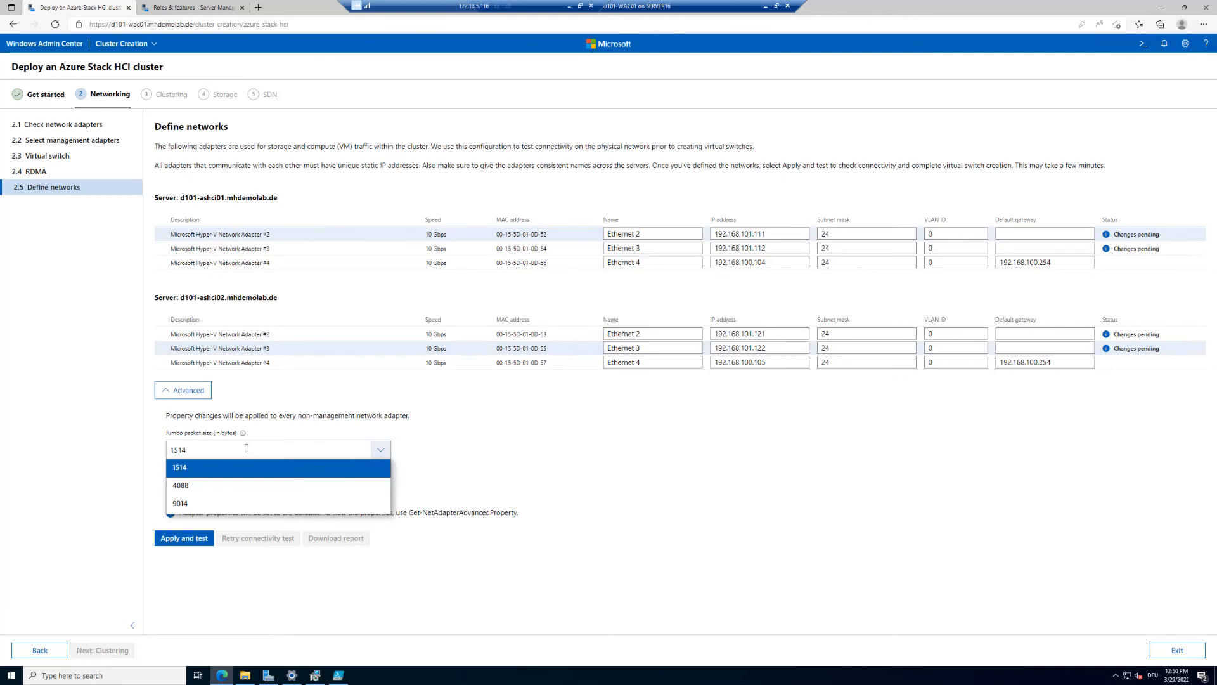
pyautogui.click(247, 449)
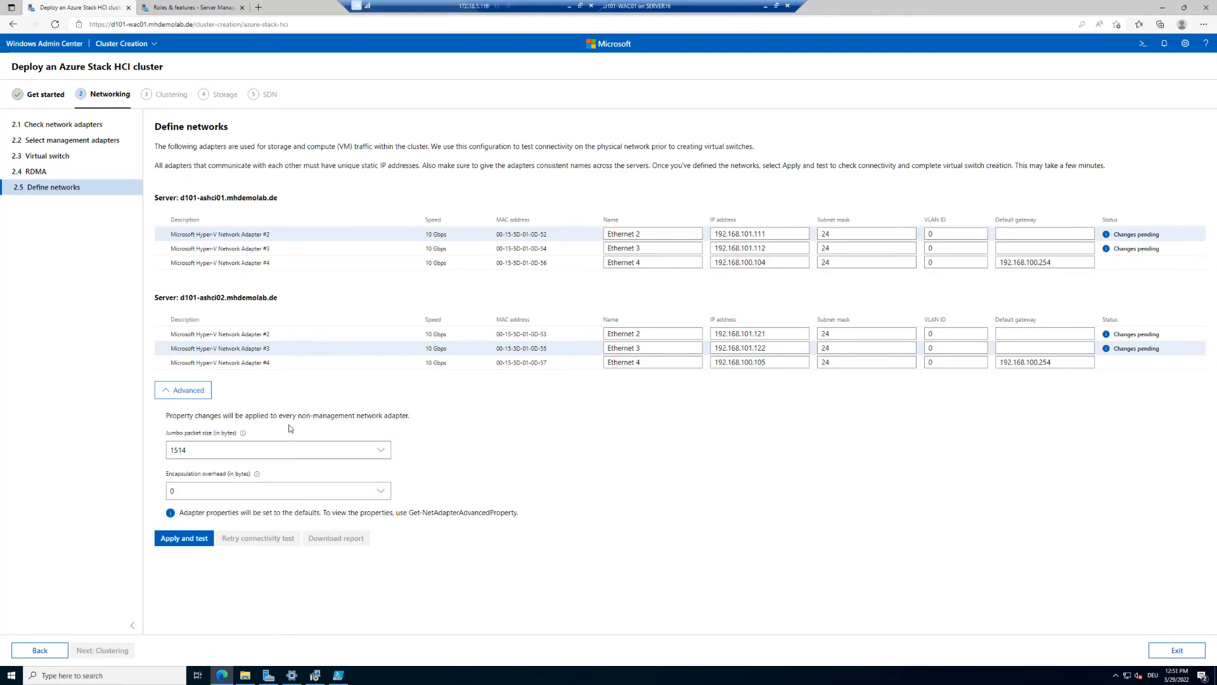
pyautogui.click(286, 447)
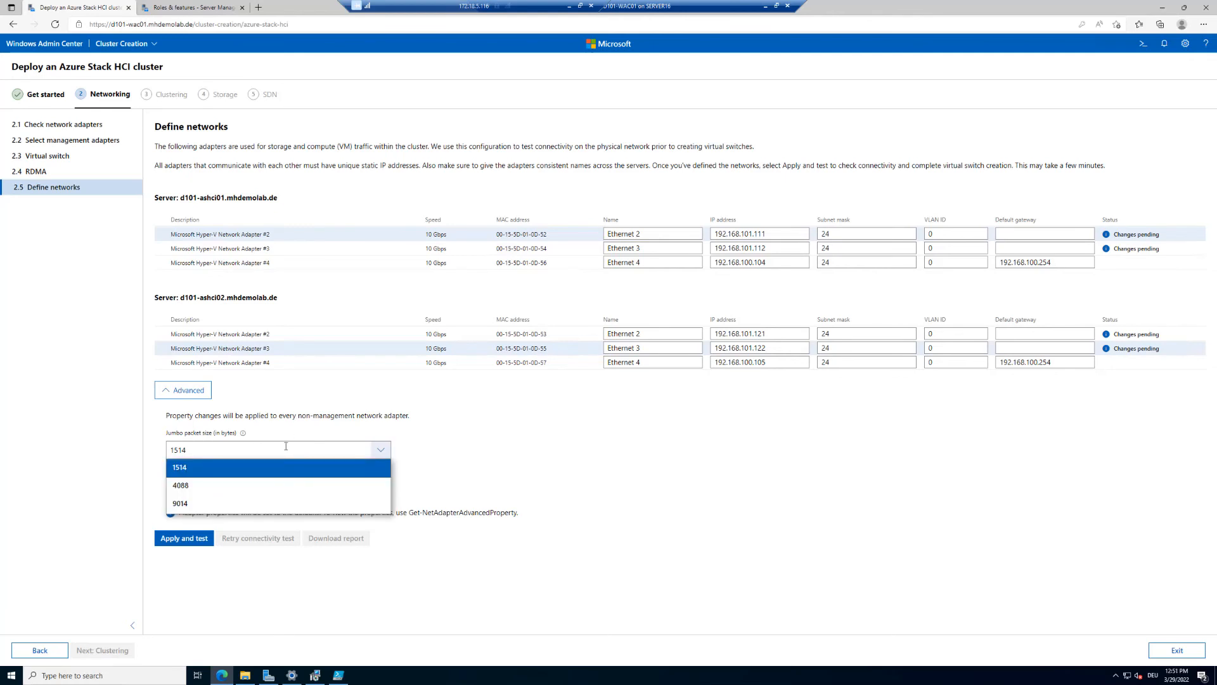
pyautogui.click(286, 447)
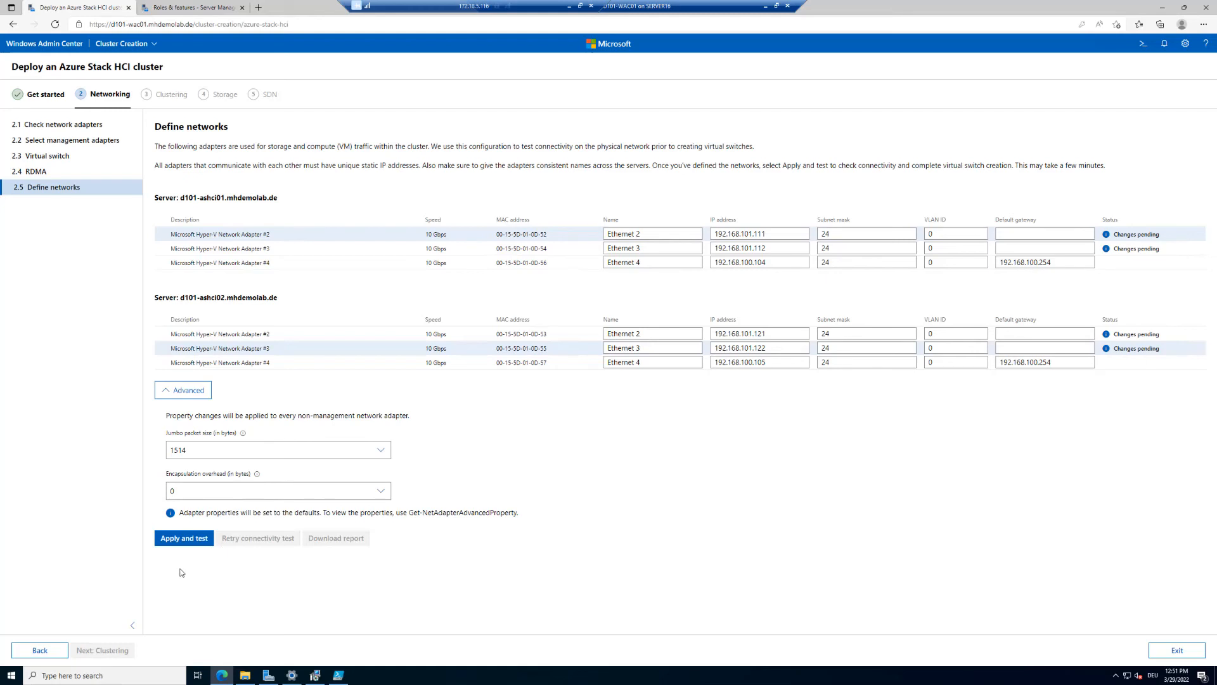
pyautogui.click(189, 538)
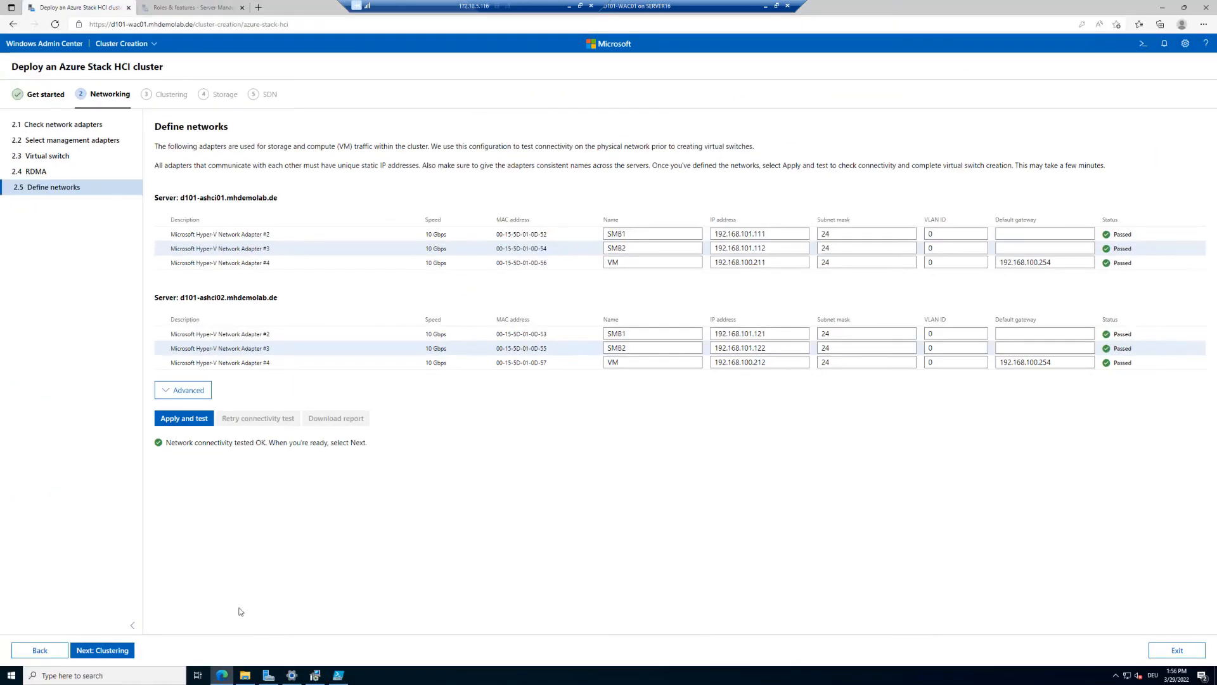
# Step: Run the cluster validation in the Clustering stage and review the Inventory and System Configuration results
pyautogui.click(112, 653)
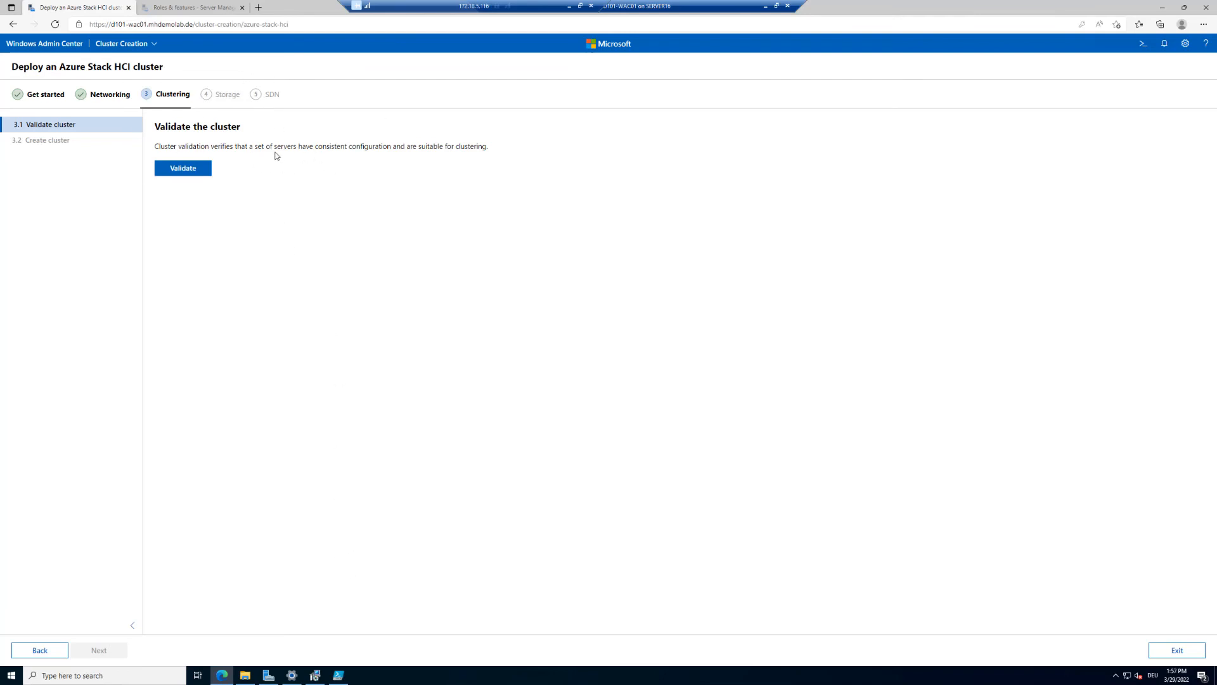
pyautogui.click(196, 176)
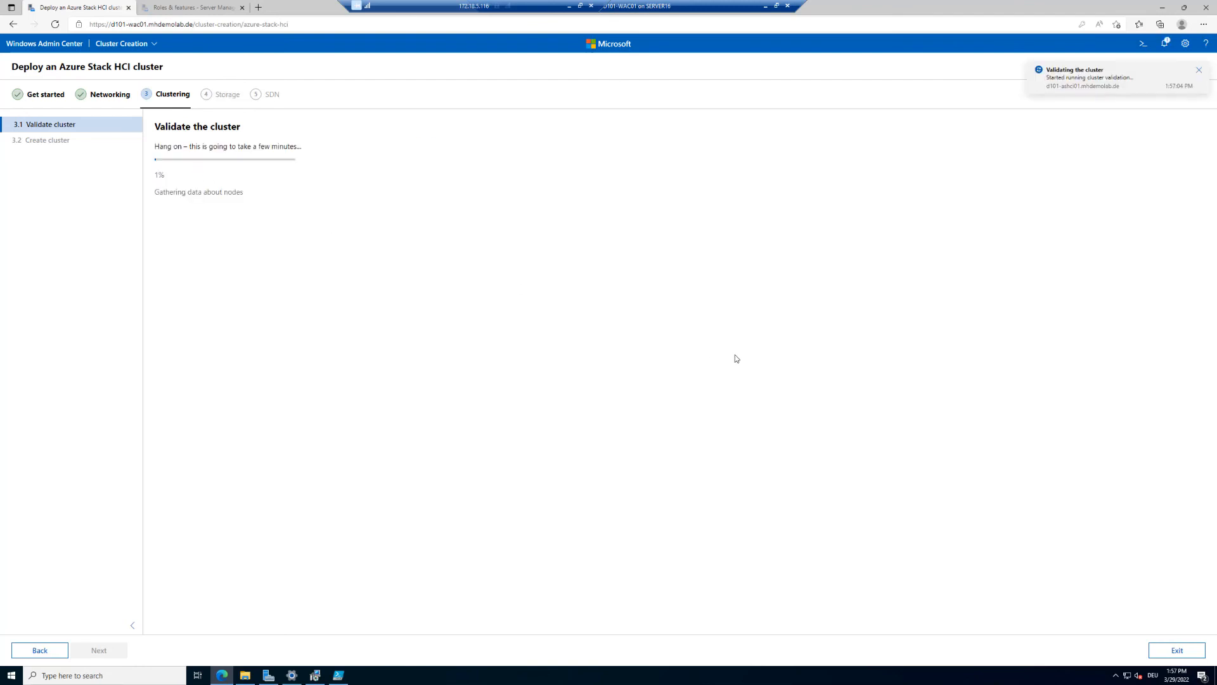
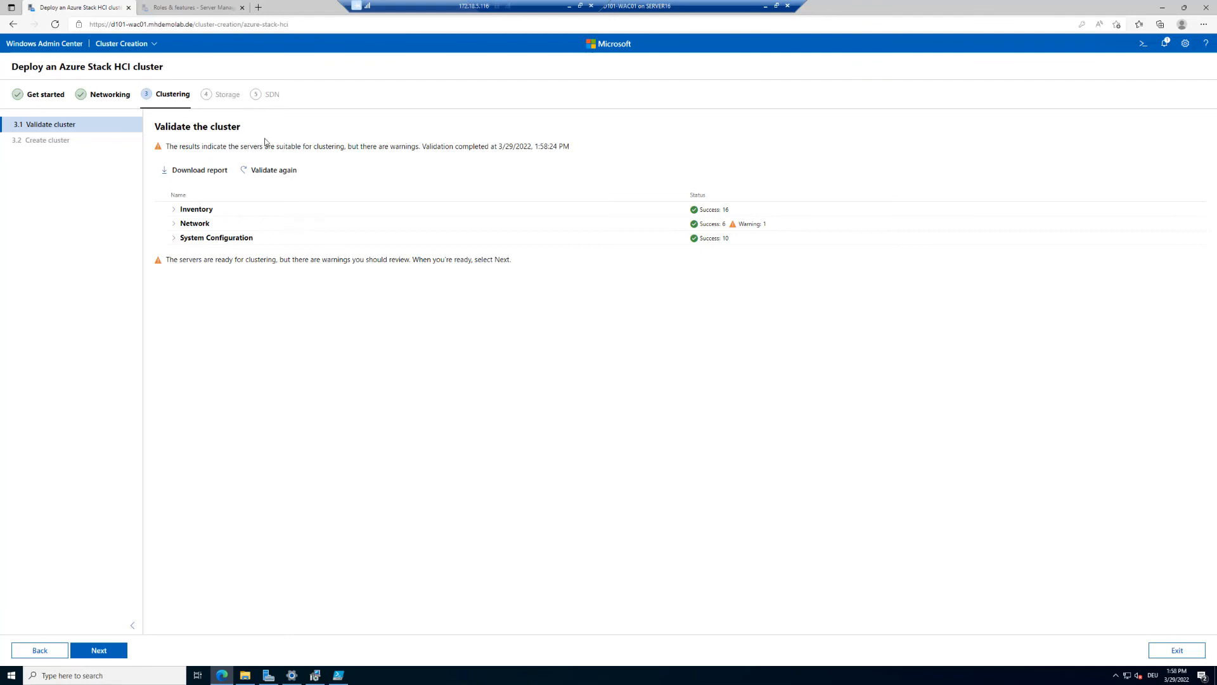
pyautogui.click(175, 211)
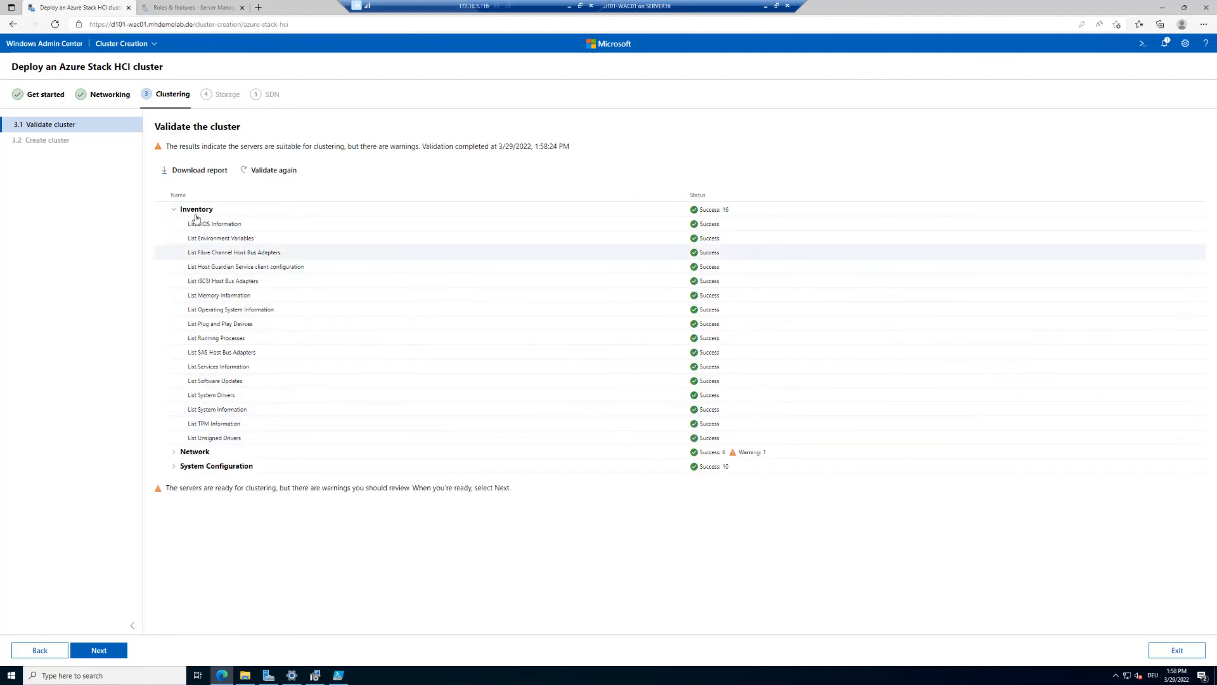
pyautogui.click(174, 209)
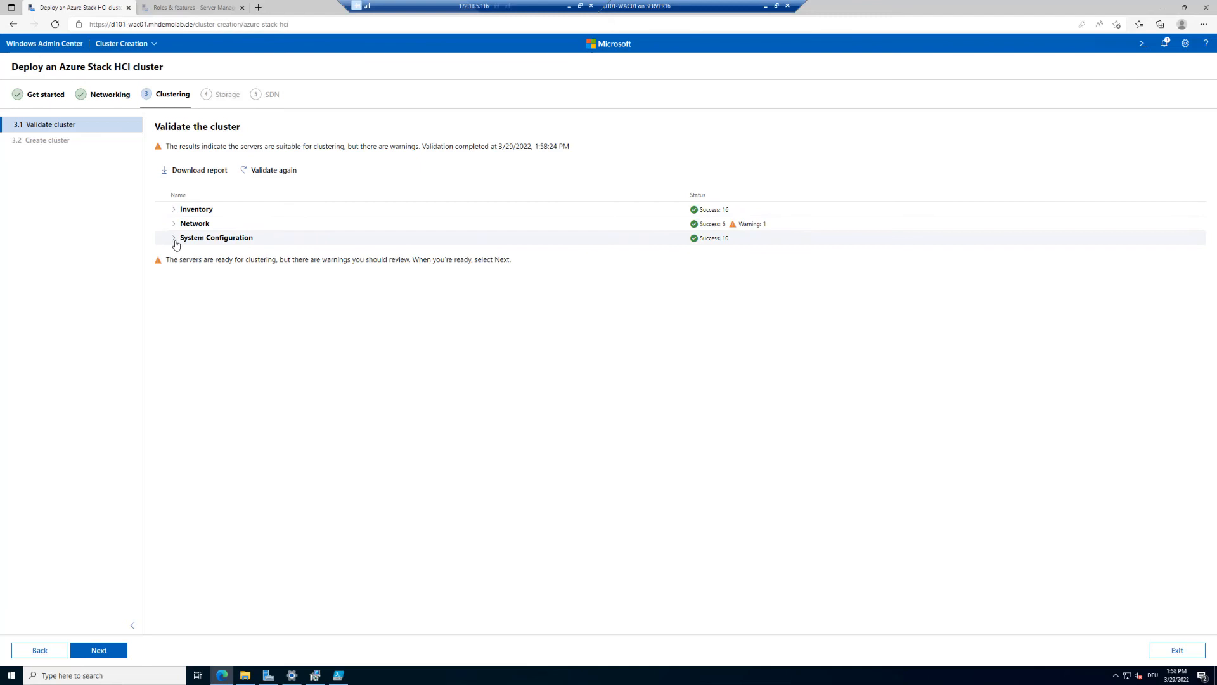
pyautogui.click(175, 241)
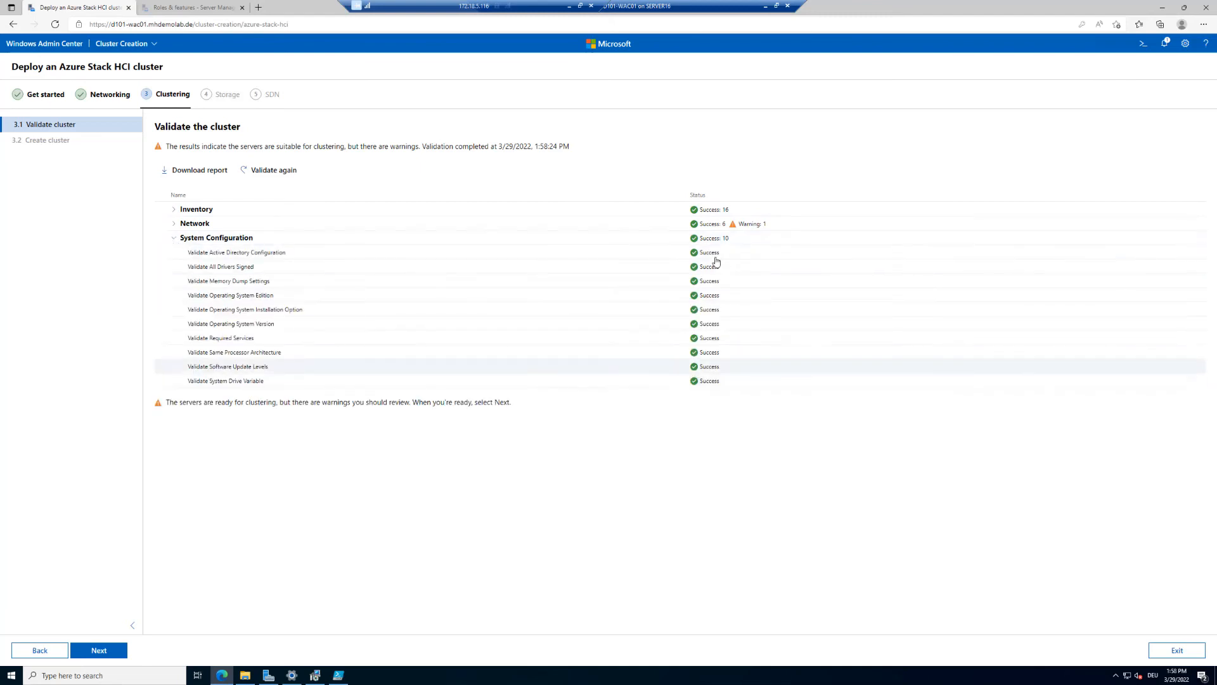
pyautogui.click(175, 240)
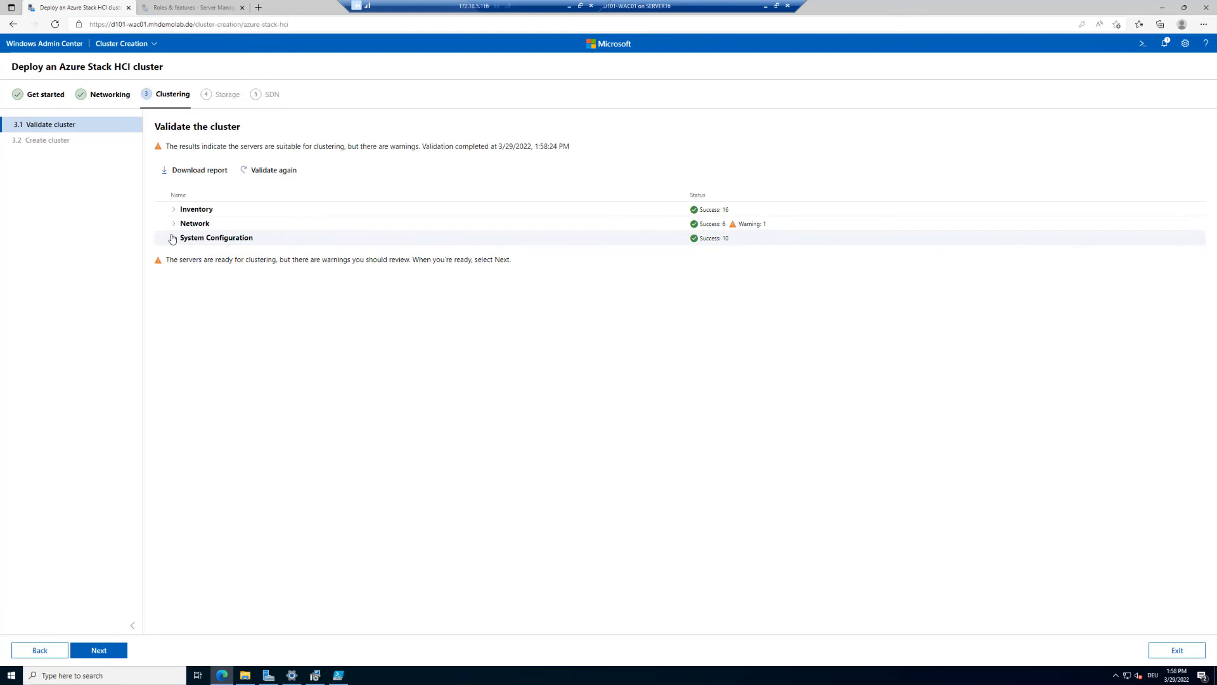
# Step: Examine the Network validation results, download the report and read its Validate Cluster Network Configuration section for the cause of the warning
pyautogui.click(173, 226)
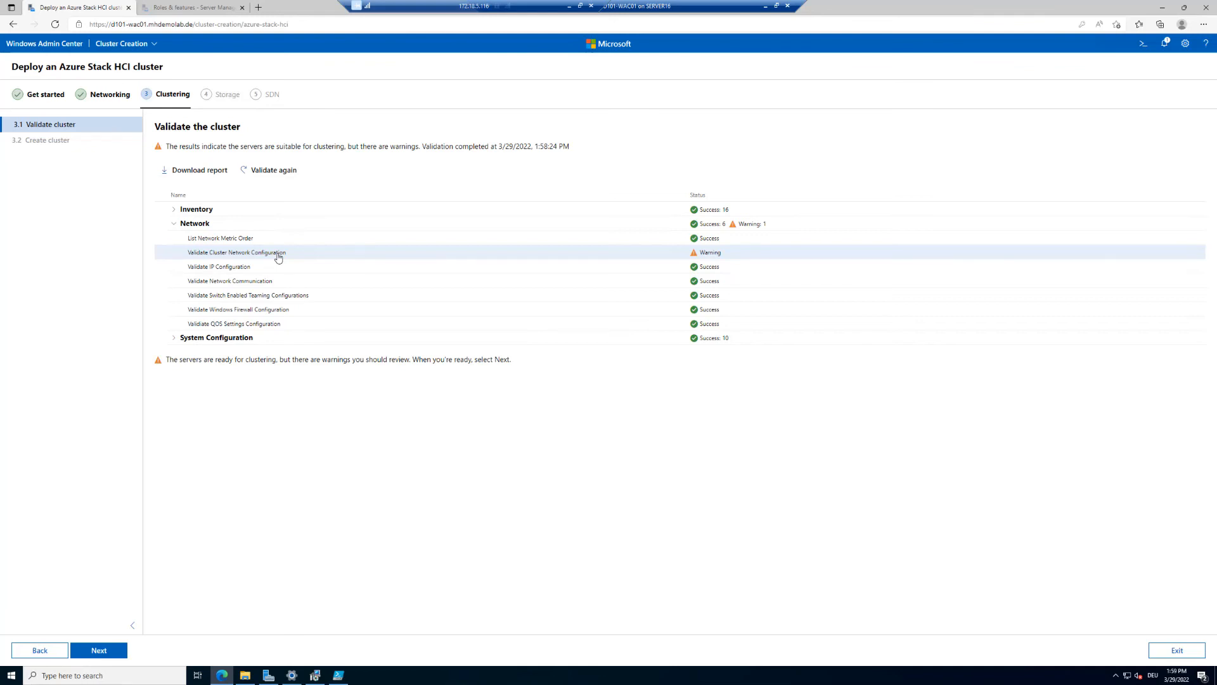
pyautogui.click(203, 174)
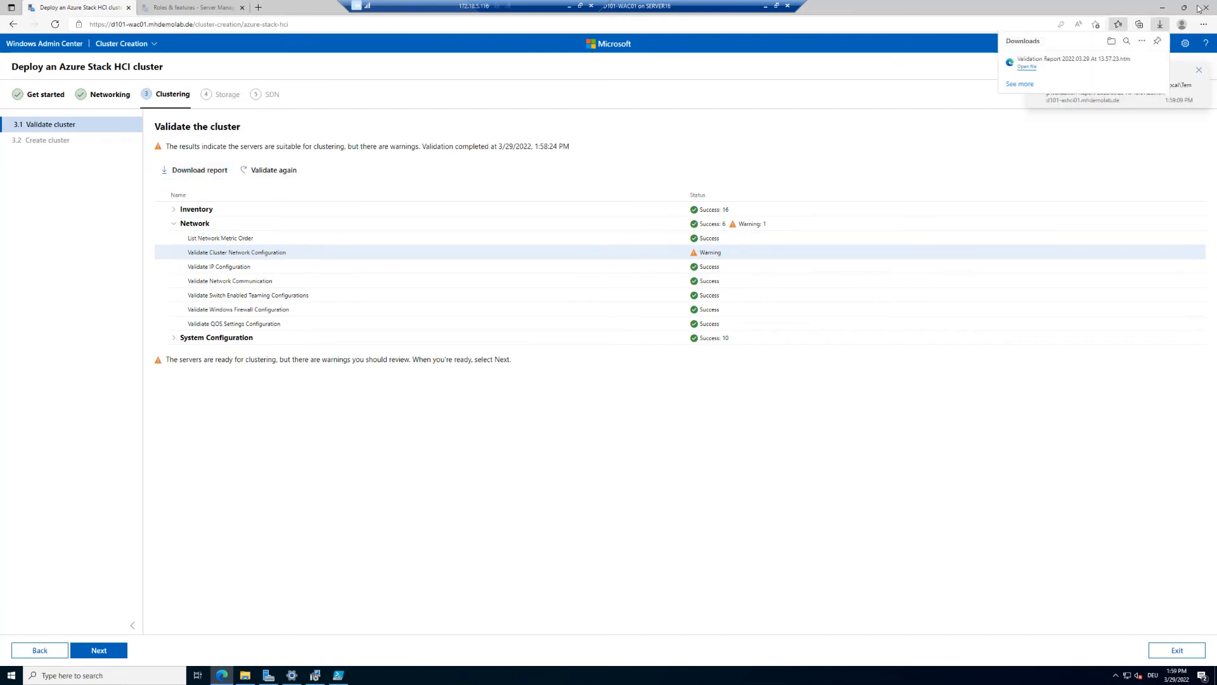
pyautogui.click(1026, 67)
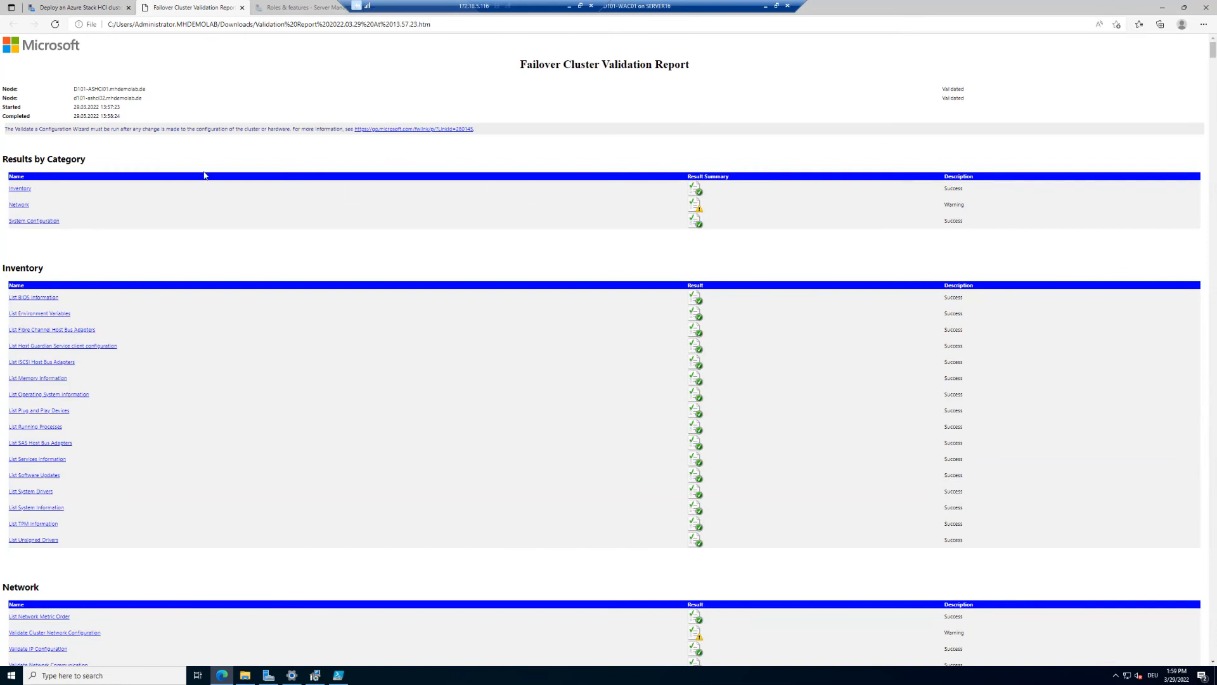
pyautogui.click(19, 205)
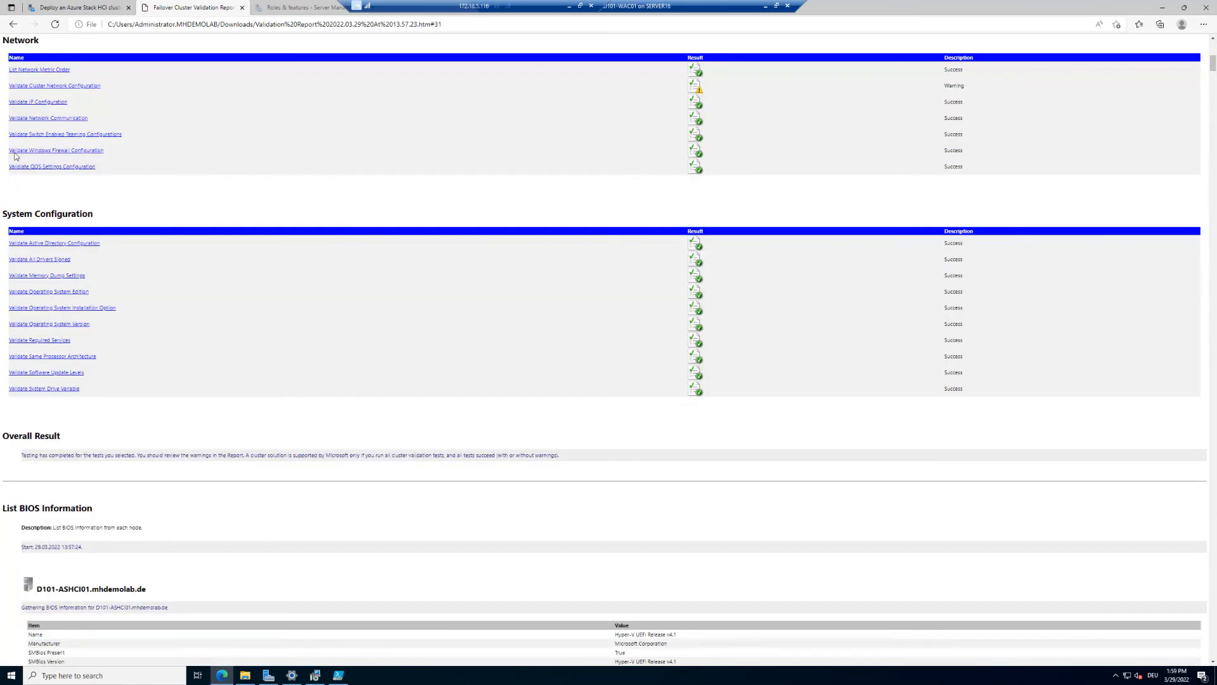
pyautogui.click(53, 87)
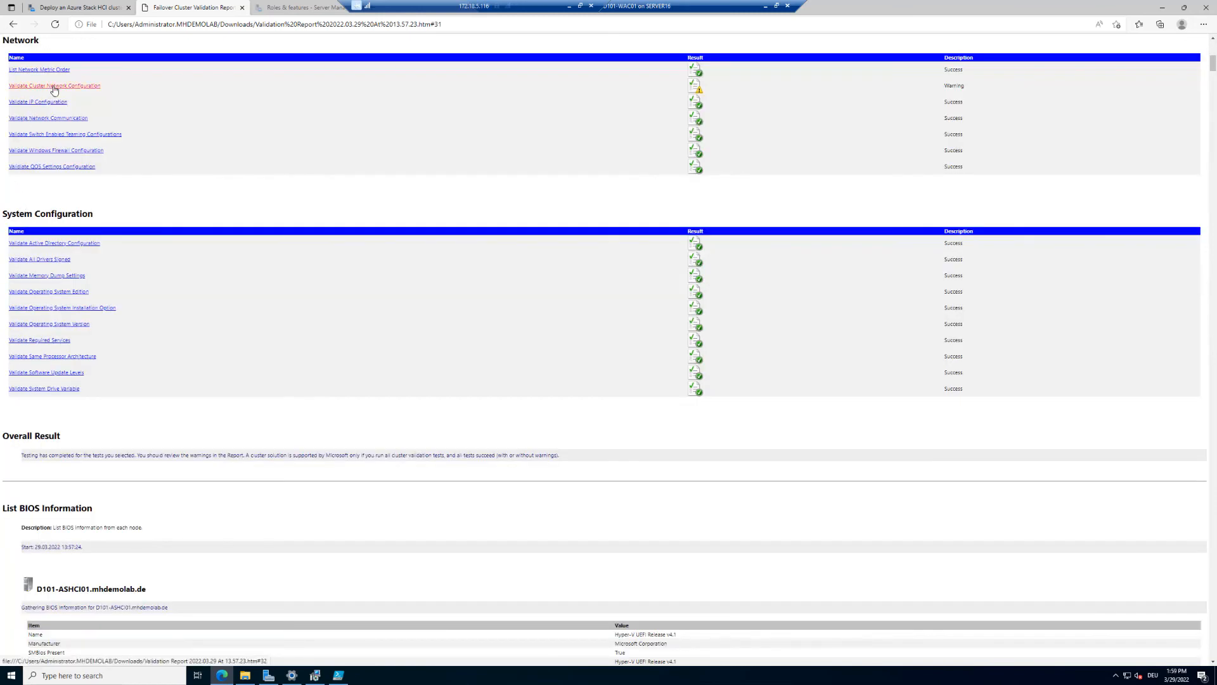
pyautogui.scroll(-9, 146, 207)
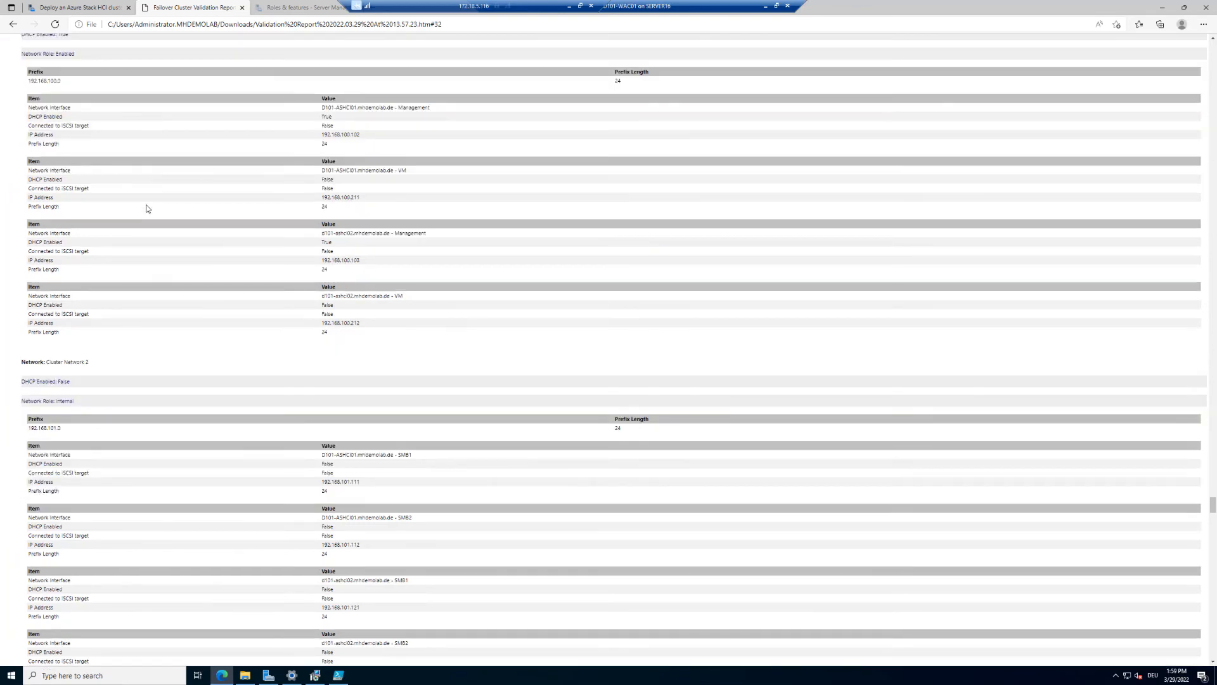
pyautogui.scroll(-3, 146, 211)
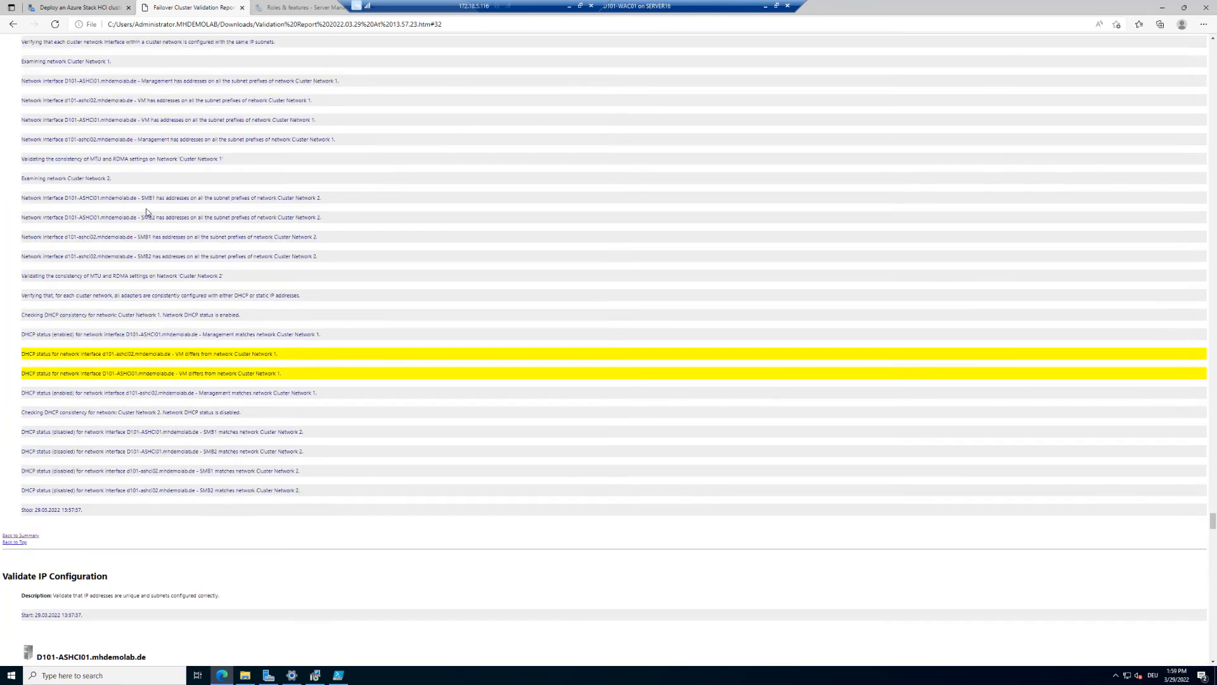
pyautogui.scroll(-2, 145, 211)
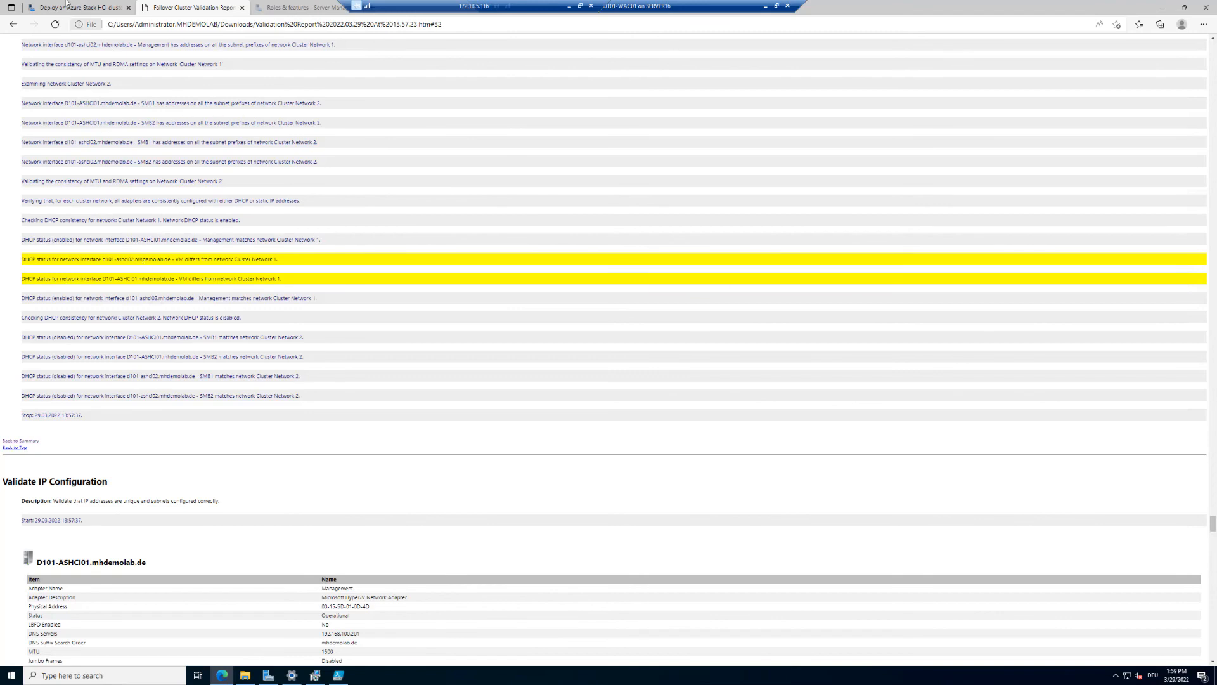
pyautogui.click(79, 7)
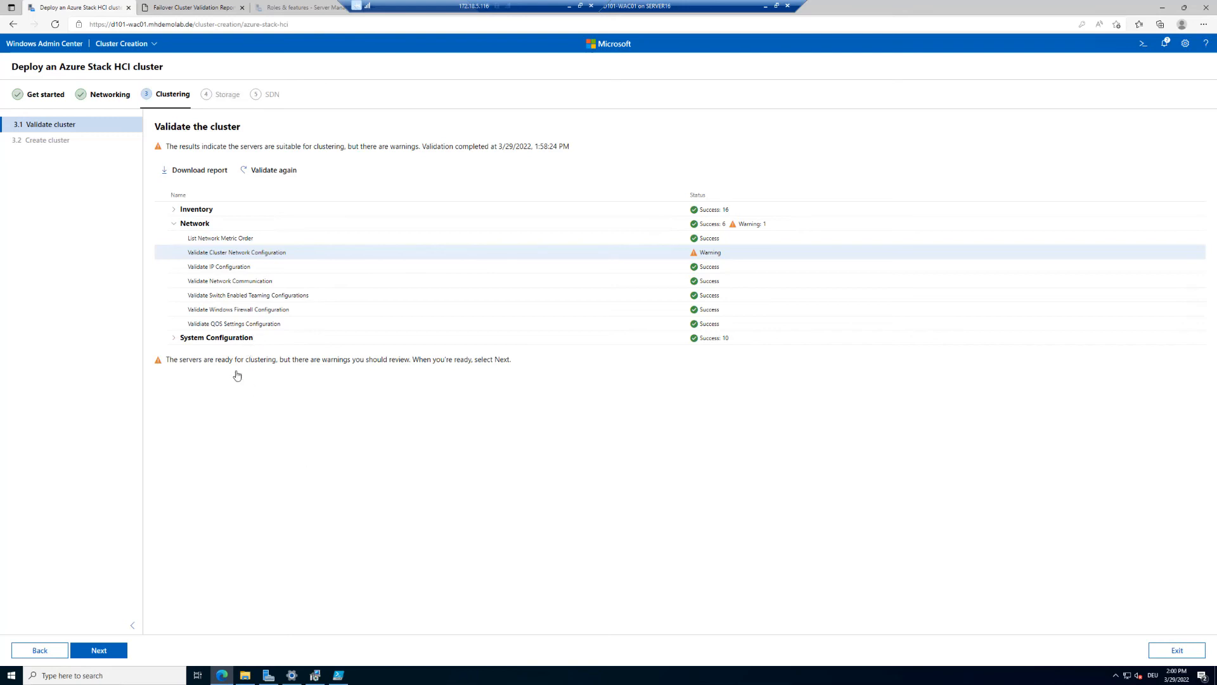
# Step: Create the cluster as D101-ASHCICL01 with a DHCP-assigned address, adding all eligible storage and using all networks
pyautogui.click(93, 649)
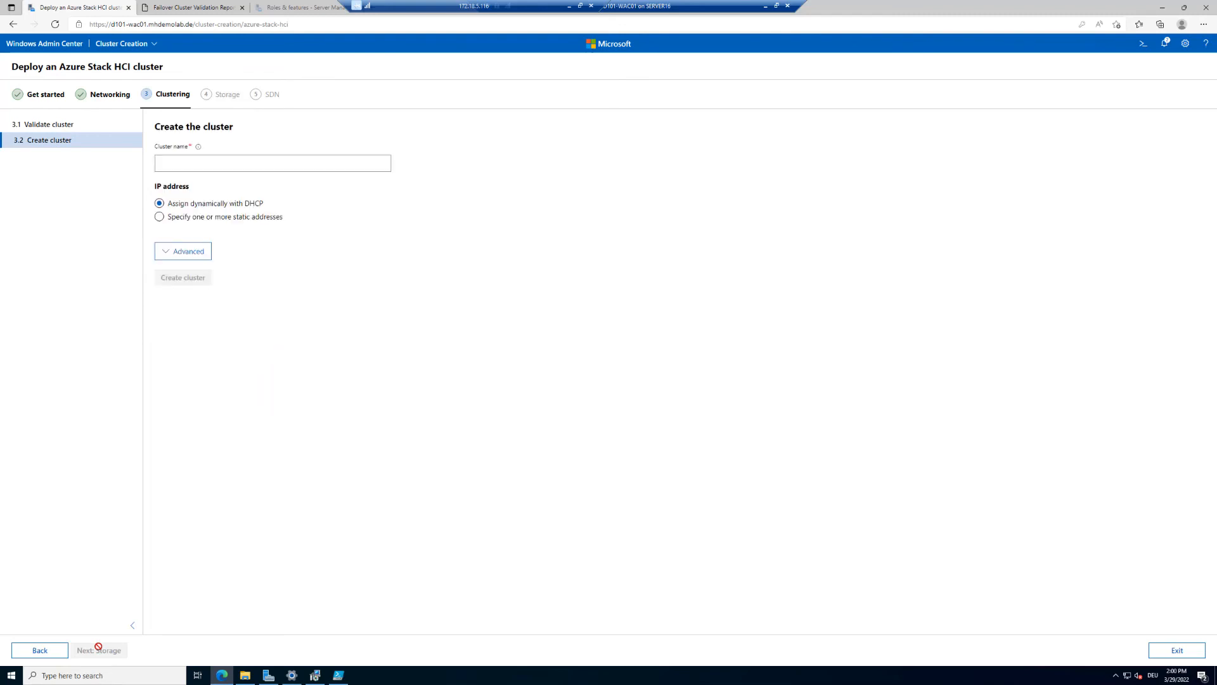
pyautogui.click(216, 167)
pyautogui.write('D10')
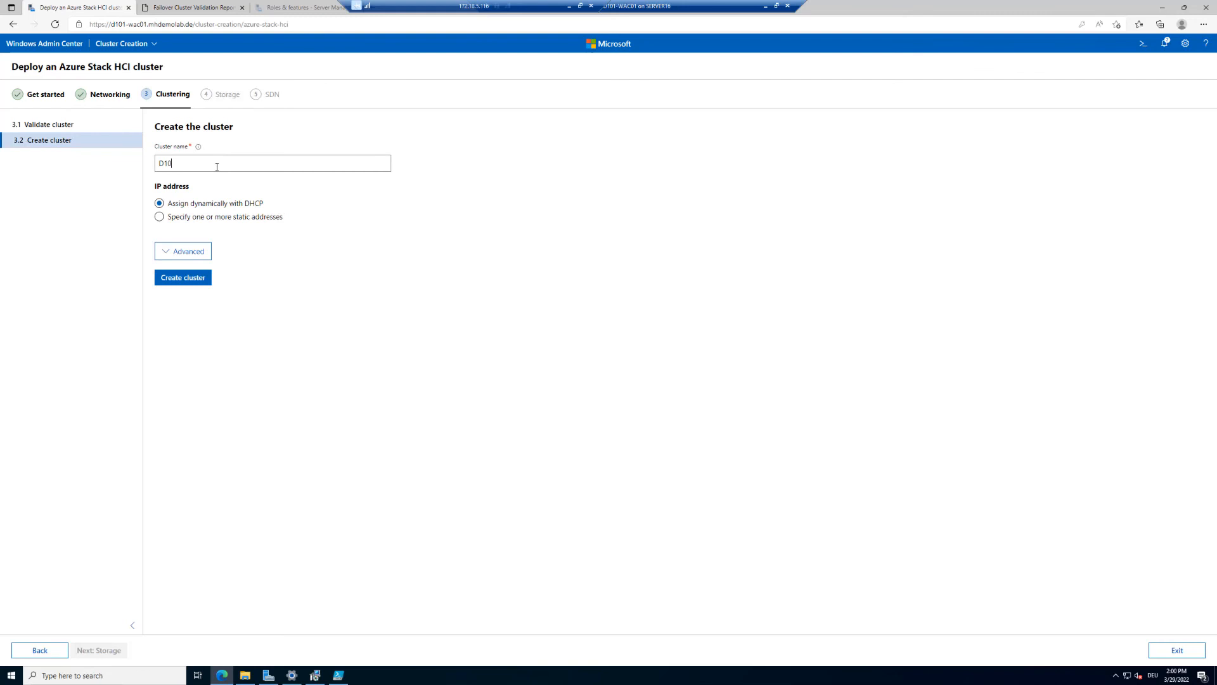
pyautogui.write('1-ASHCICL01')
pyautogui.click(168, 252)
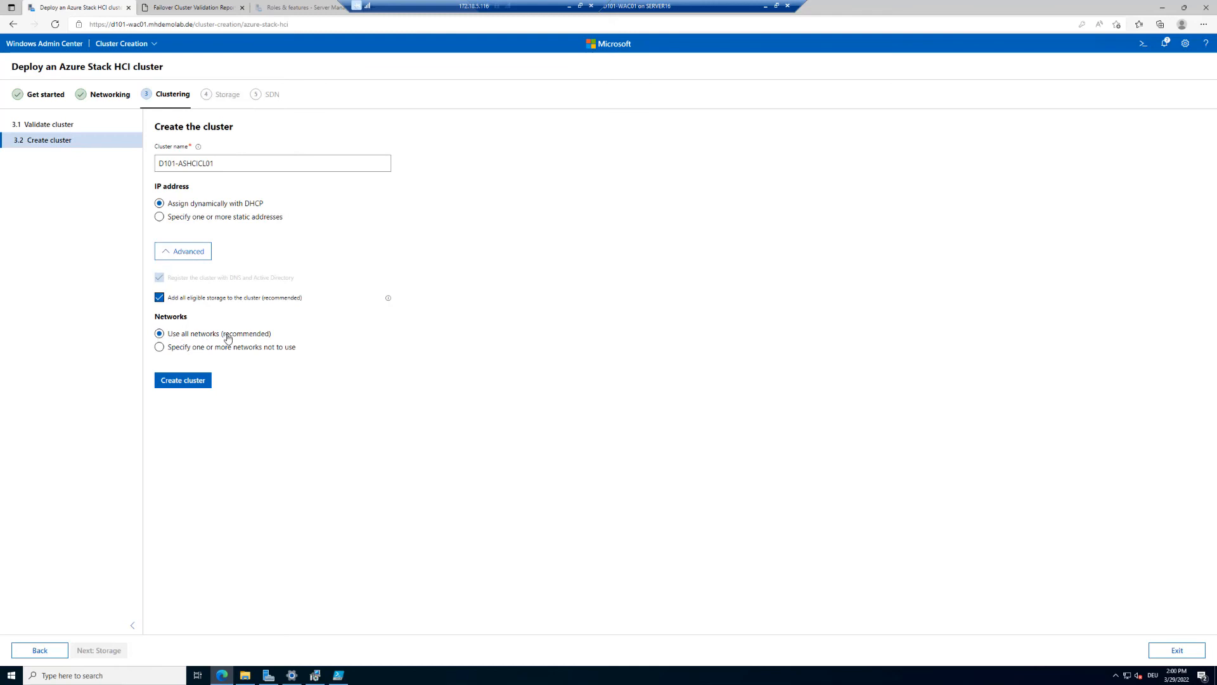
pyautogui.click(190, 384)
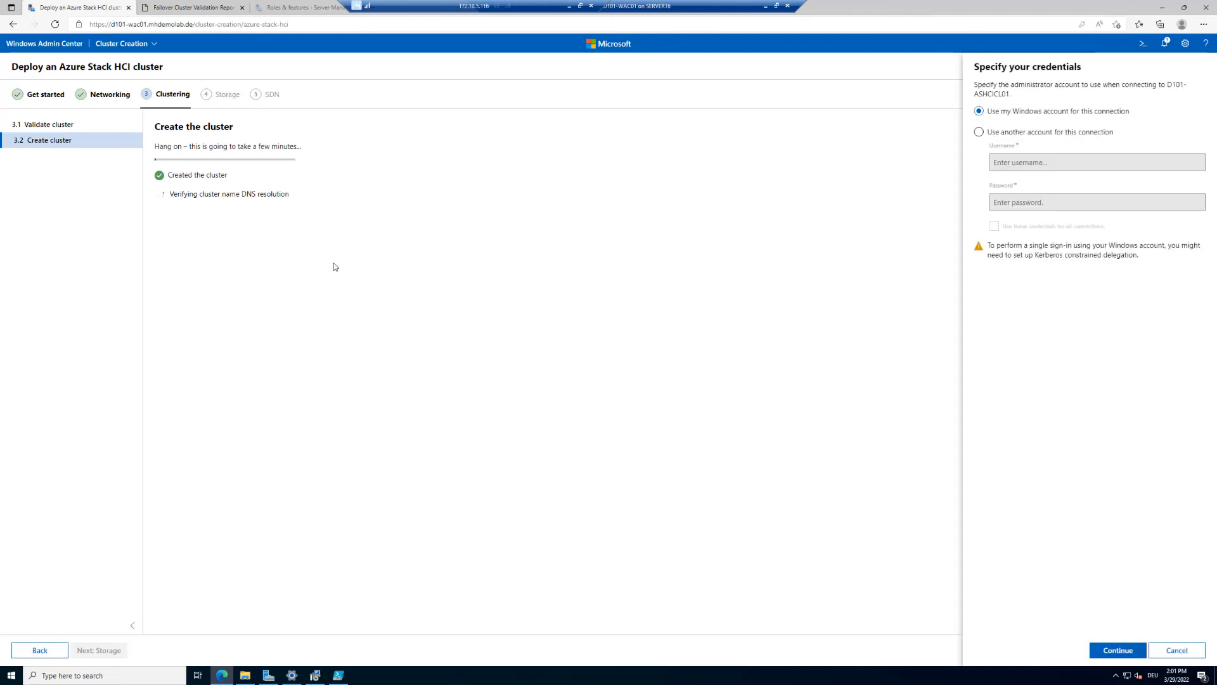
# Step: Connect to the new cluster with another account, filling in the administrator username and password and using these credentials for all connections
pyautogui.click(980, 132)
pyautogui.click(1038, 160)
pyautogui.click(1030, 194)
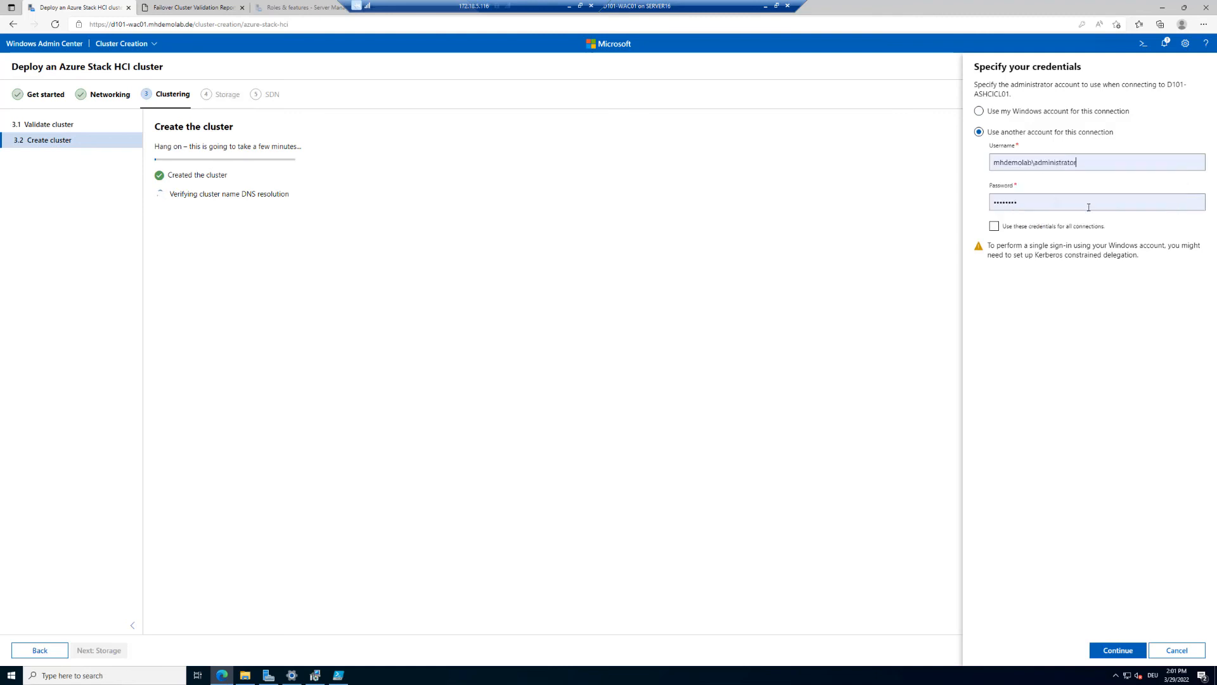
pyautogui.click(994, 227)
pyautogui.click(1126, 653)
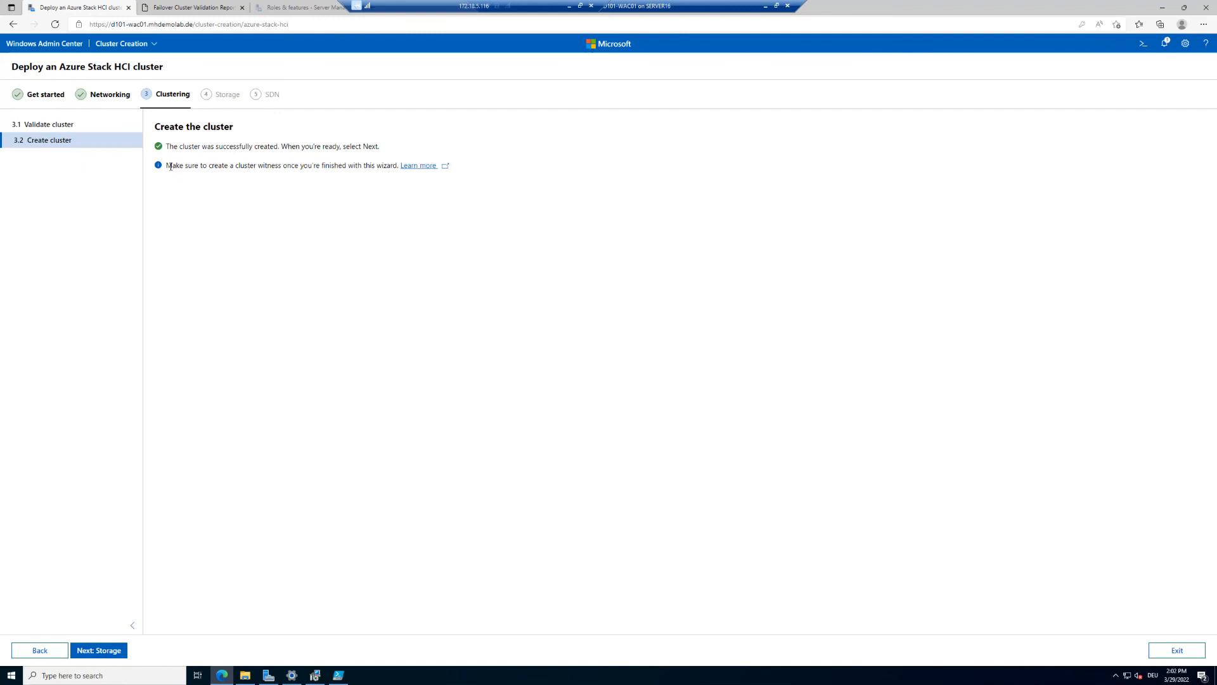
pyautogui.moveTo(171, 166); pyautogui.dragTo(388, 171)
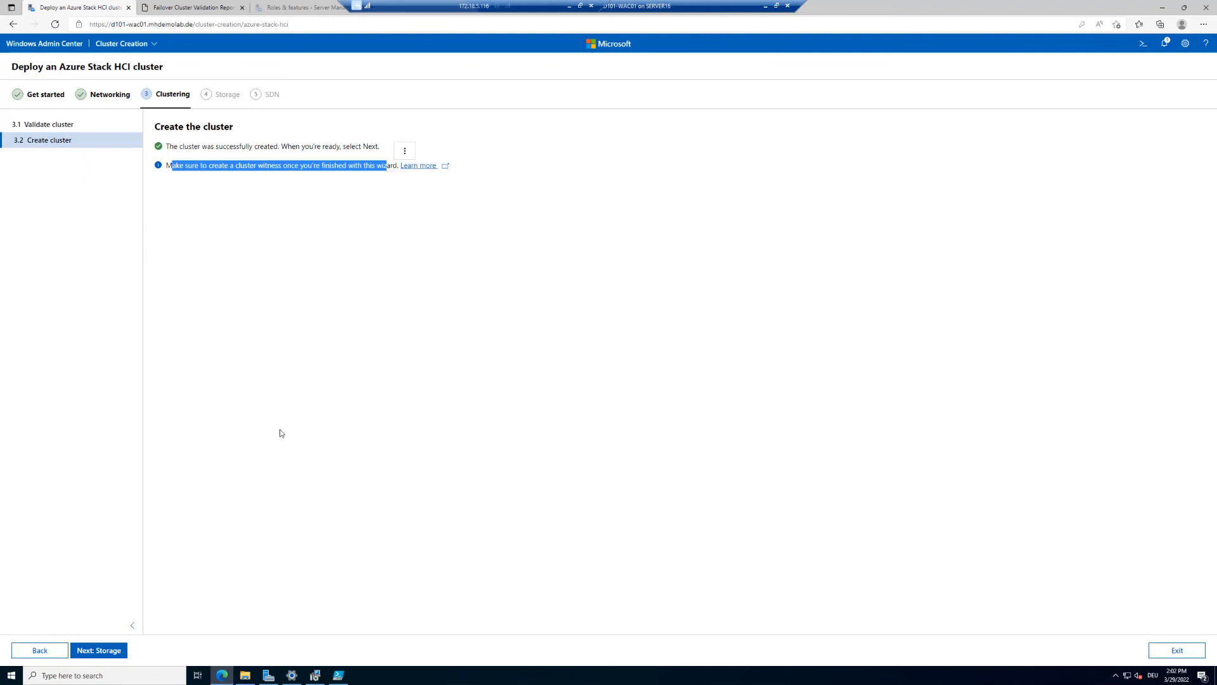
# Step: Proceed to the Storage stage and erase all existing data on the drives eligible for pooling
pyautogui.click(105, 654)
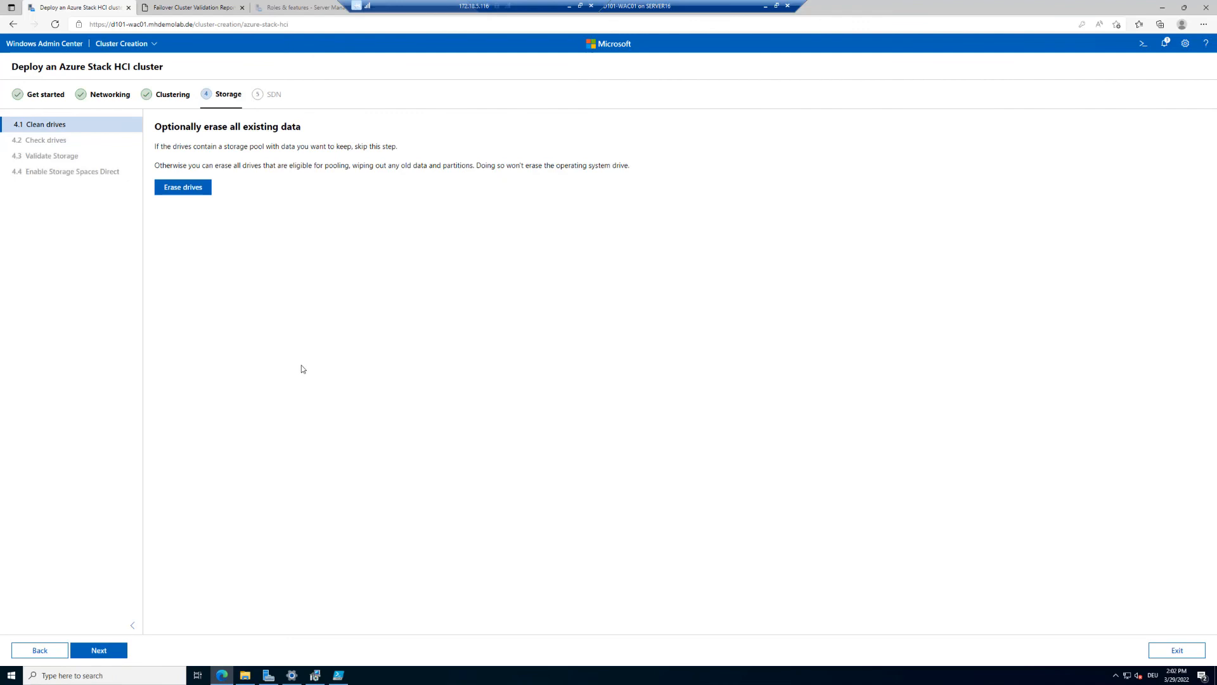
pyautogui.click(189, 193)
pyautogui.click(651, 402)
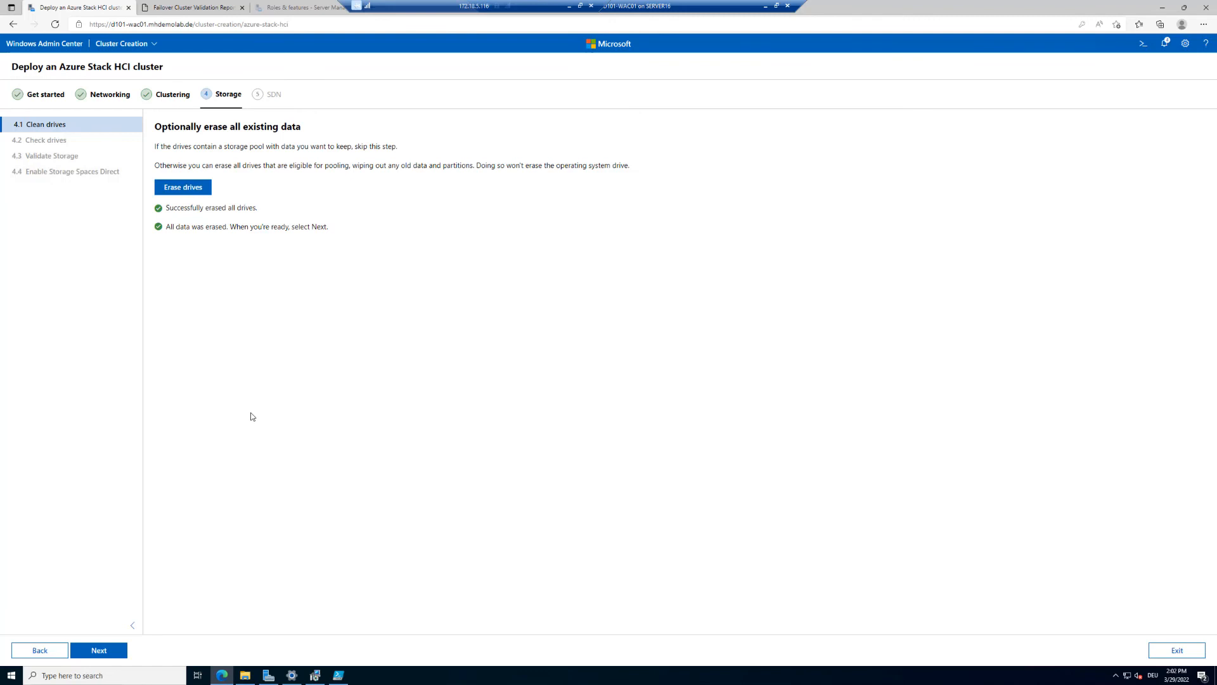
# Step: Check the drives found in d101-ashci01 and d101-ashci02 by expanding both servers' drive lists
pyautogui.click(102, 650)
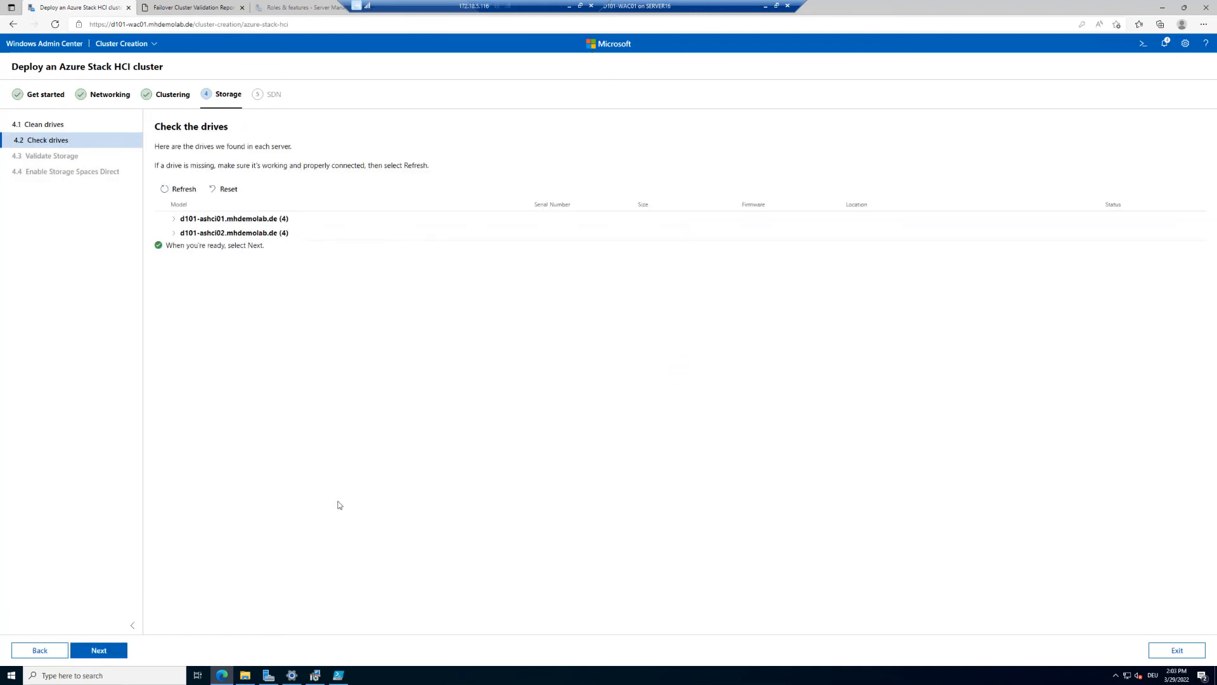
pyautogui.click(174, 221)
pyautogui.click(174, 247)
pyautogui.click(181, 233)
pyautogui.click(182, 318)
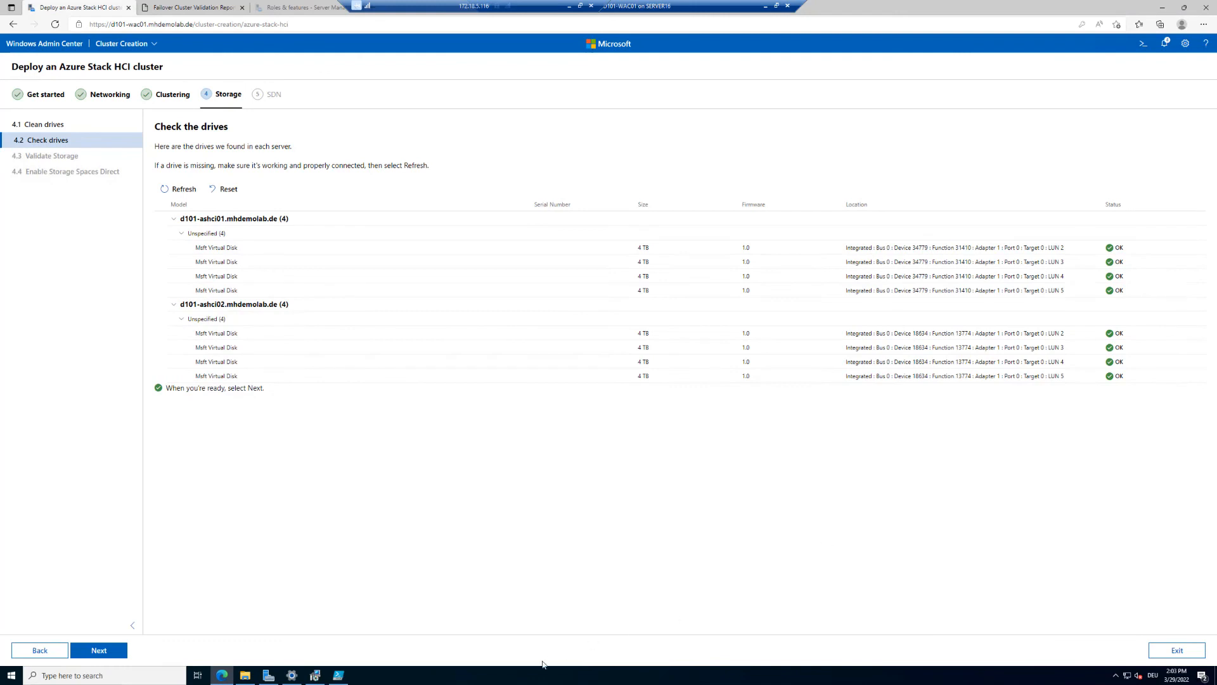
# Step: Run the storage validation for Storage Spaces Direct and look through its test results
pyautogui.click(98, 651)
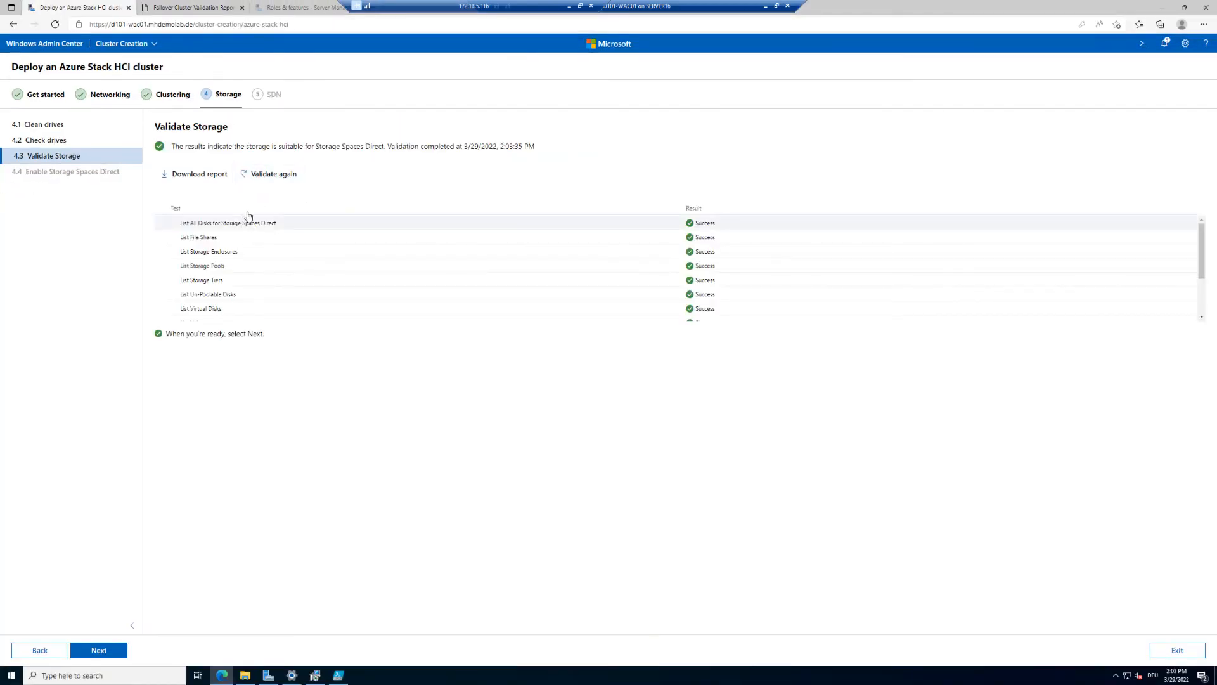
pyautogui.scroll(-3, 278, 240)
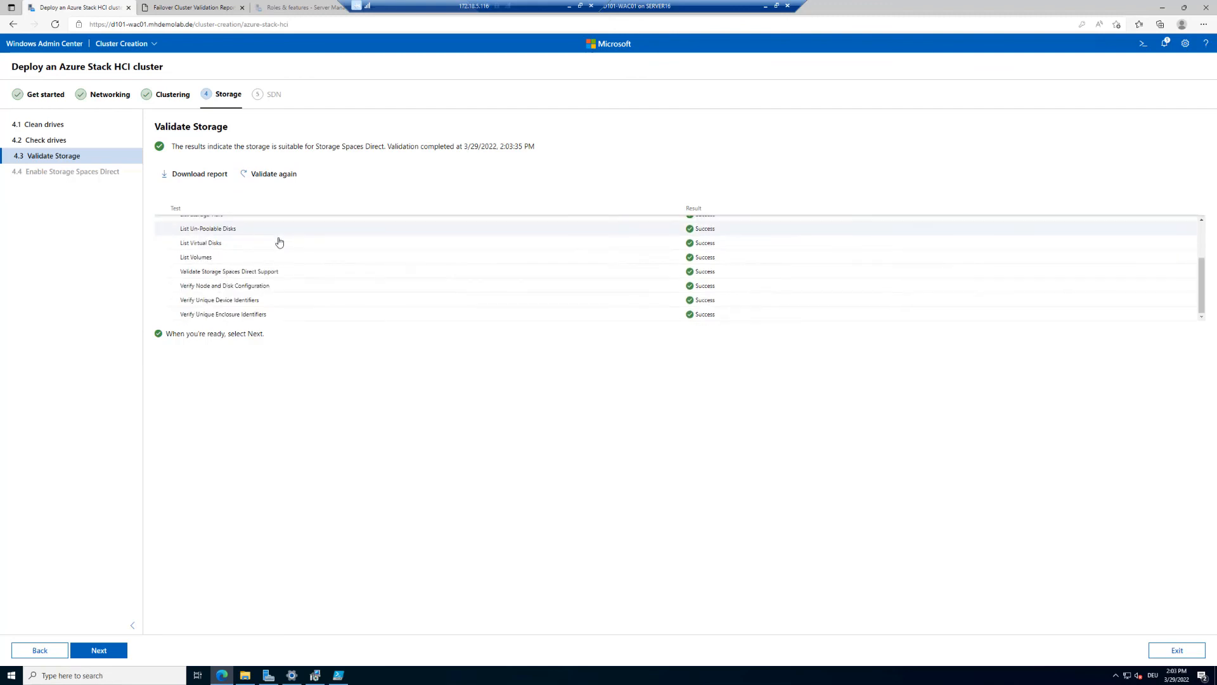
pyautogui.scroll(4, 279, 243)
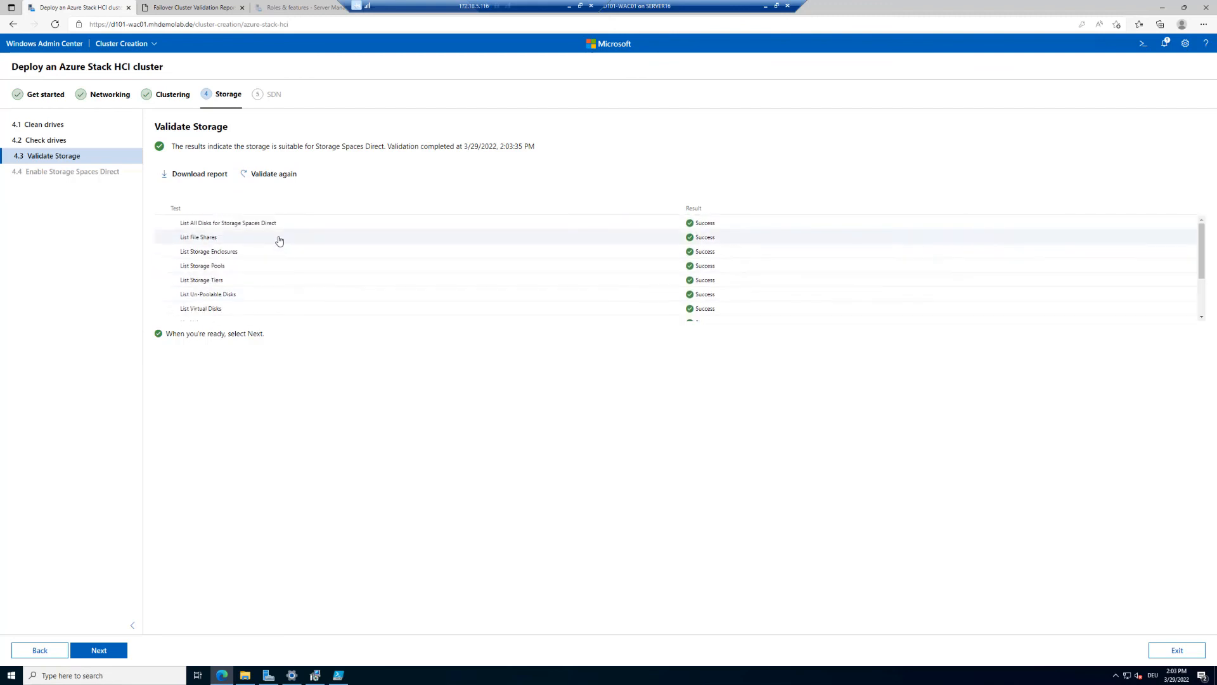
pyautogui.hotkey('ctrl', '1')
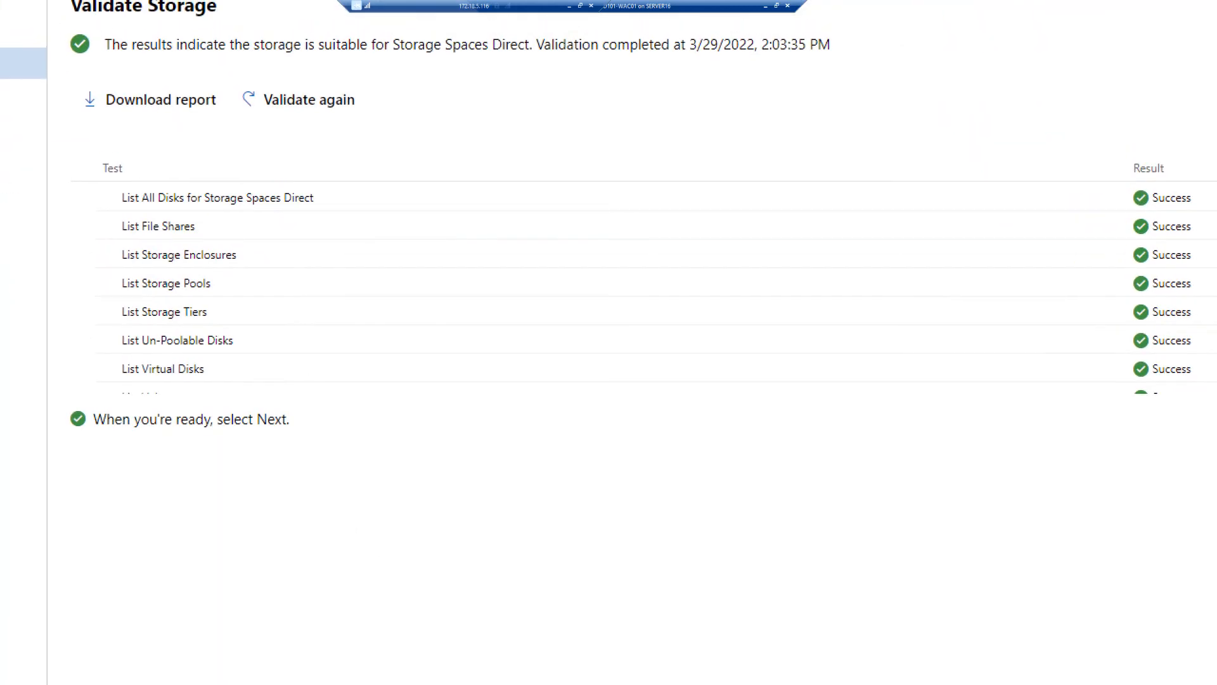
pyautogui.moveTo(101, 176); pyautogui.dragTo(344, 211)
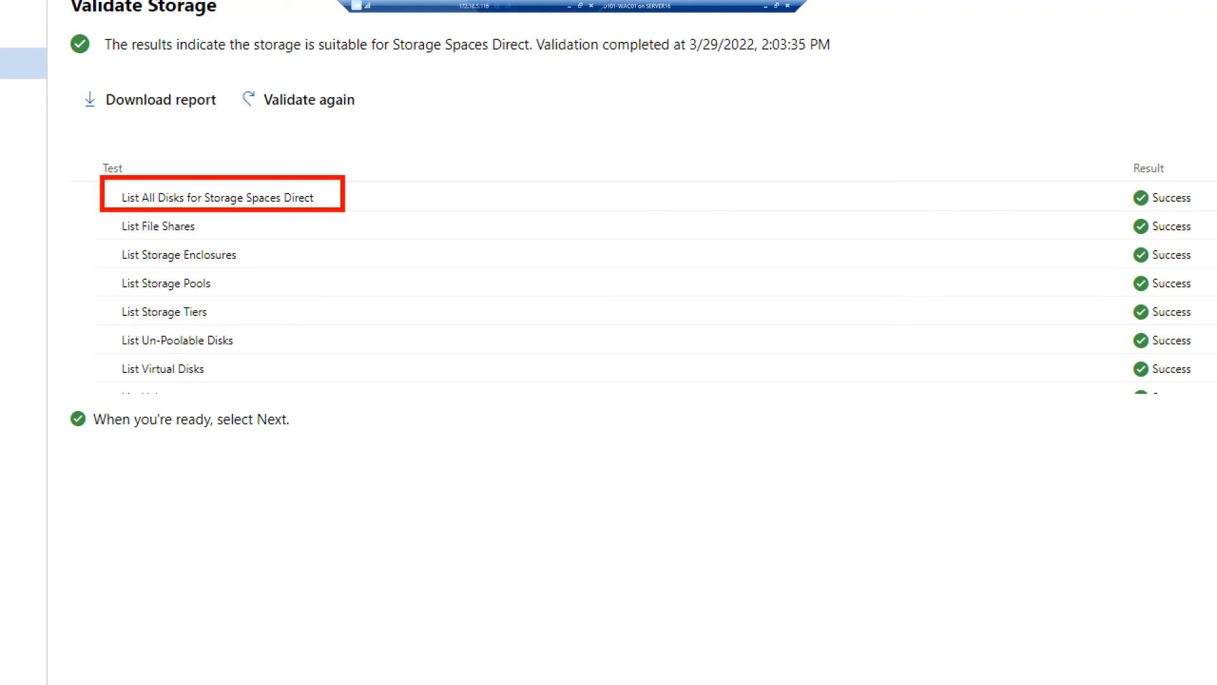
pyautogui.moveTo(95, 212); pyautogui.dragTo(354, 239)
pyautogui.moveTo(103, 239); pyautogui.dragTo(357, 270)
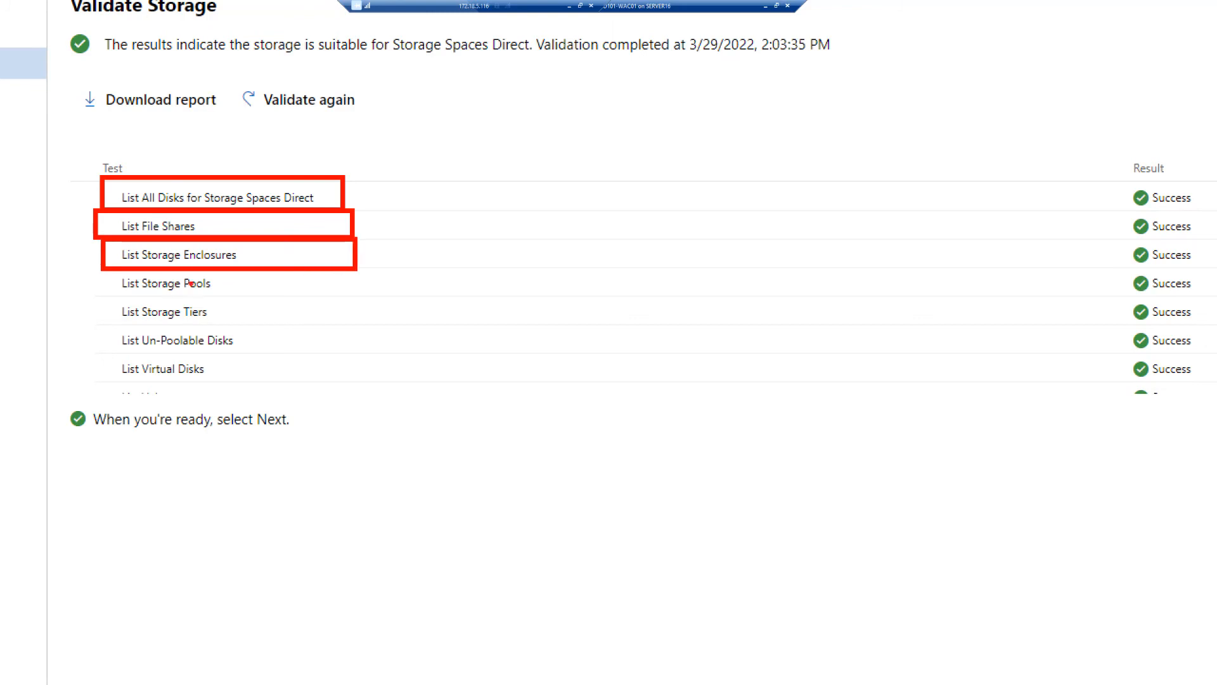
pyautogui.moveTo(108, 274); pyautogui.dragTo(357, 296)
pyautogui.moveTo(109, 298); pyautogui.dragTo(385, 329)
pyautogui.moveTo(107, 327)
pyautogui.mouseDown()
pyautogui.moveTo(177, 346)
pyautogui.moveTo(378, 355)
pyautogui.mouseUp()
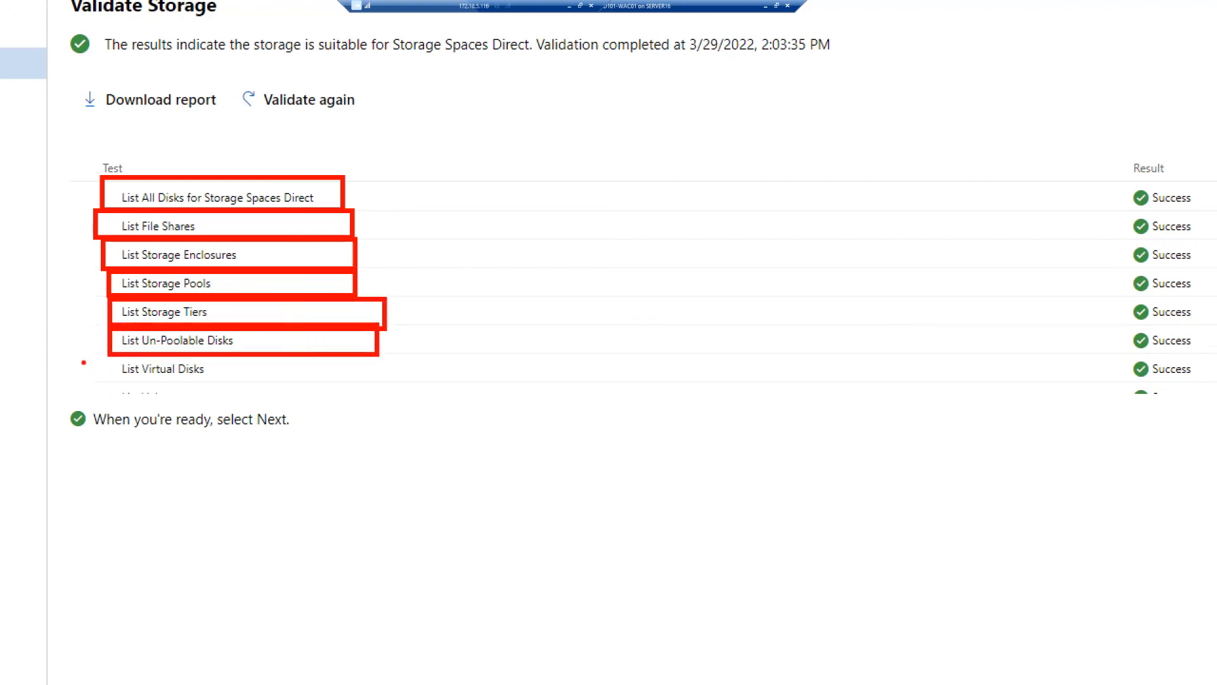
pyautogui.moveTo(100, 351)
pyautogui.mouseDown()
pyautogui.moveTo(238, 383)
pyautogui.moveTo(343, 385)
pyautogui.mouseUp()
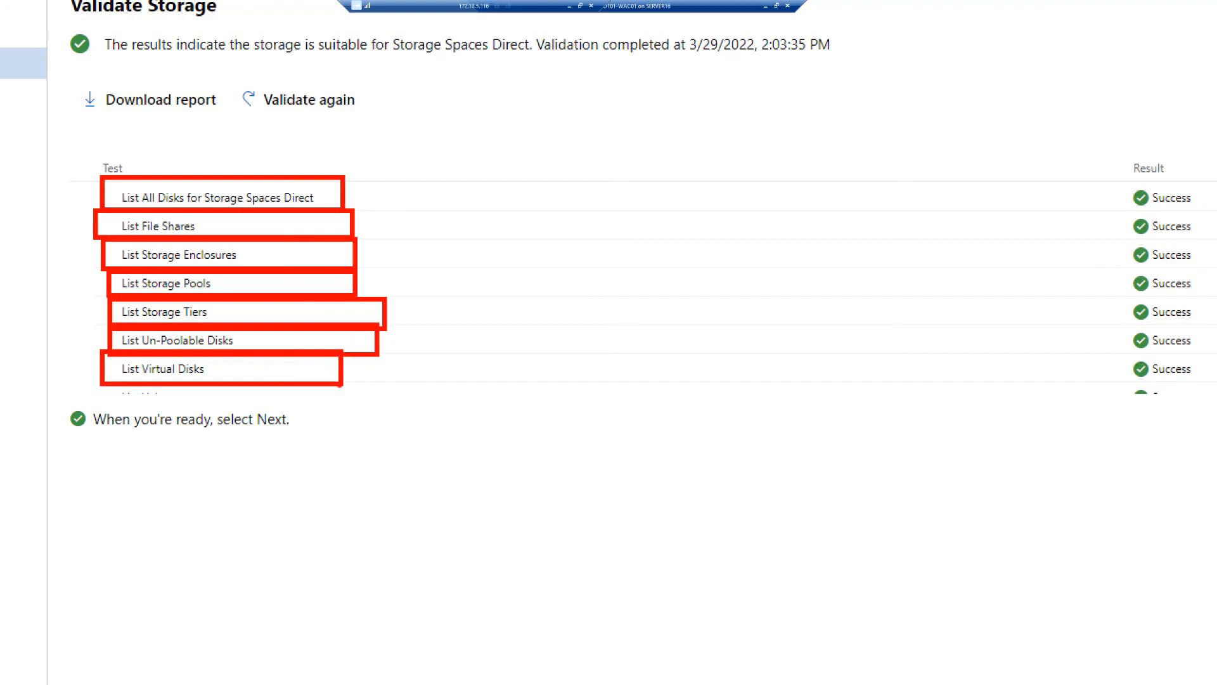
# Step: Review the remaining storage test results, download and view the validation report, and return to the deployment wizard
pyautogui.scroll(-1, 279, 307)
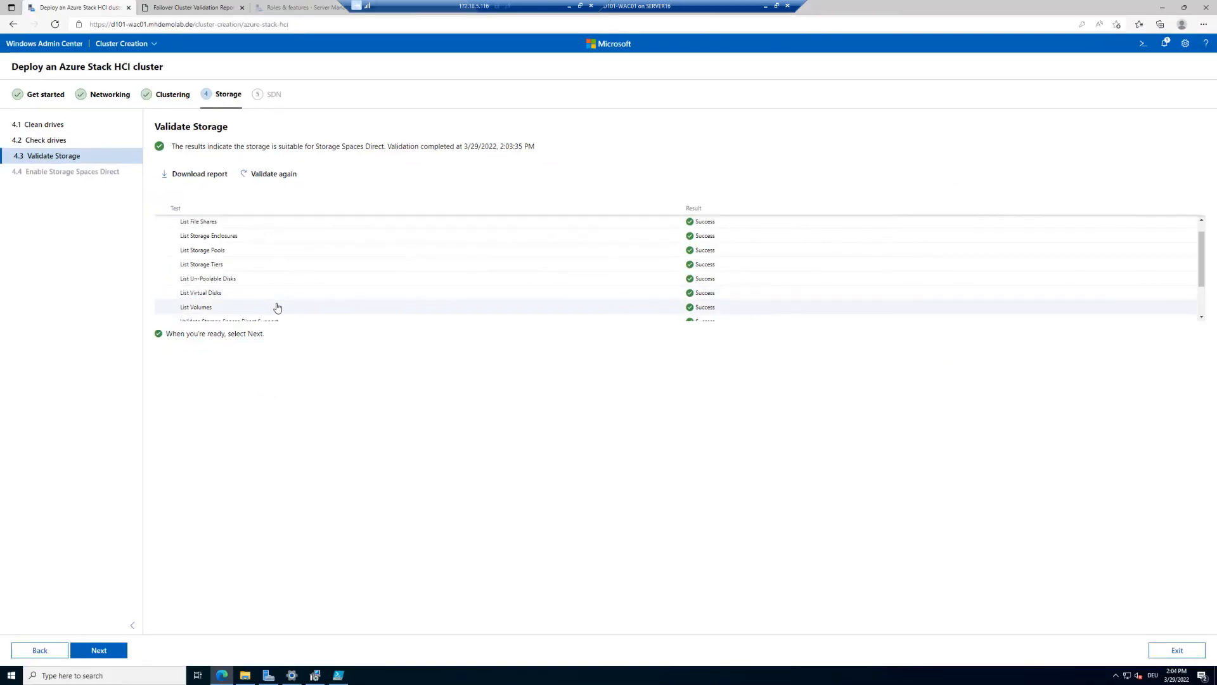
pyautogui.scroll(-2, 277, 308)
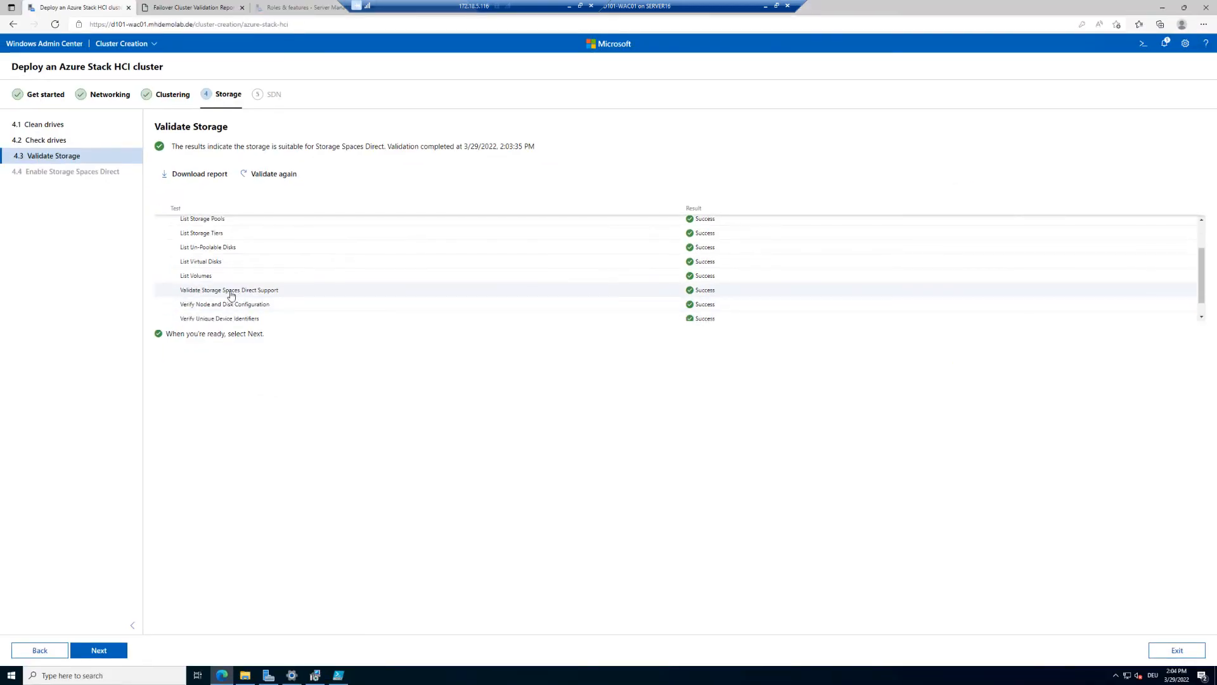
pyautogui.scroll(-1, 238, 294)
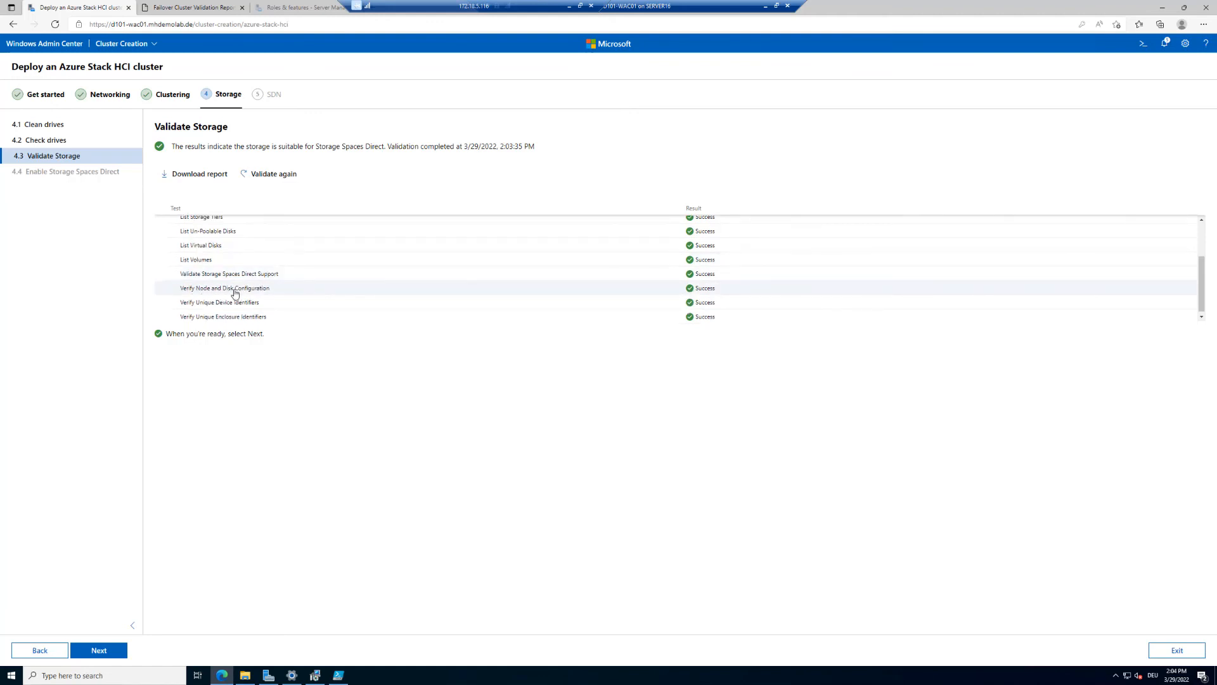
pyautogui.scroll(-1, 234, 293)
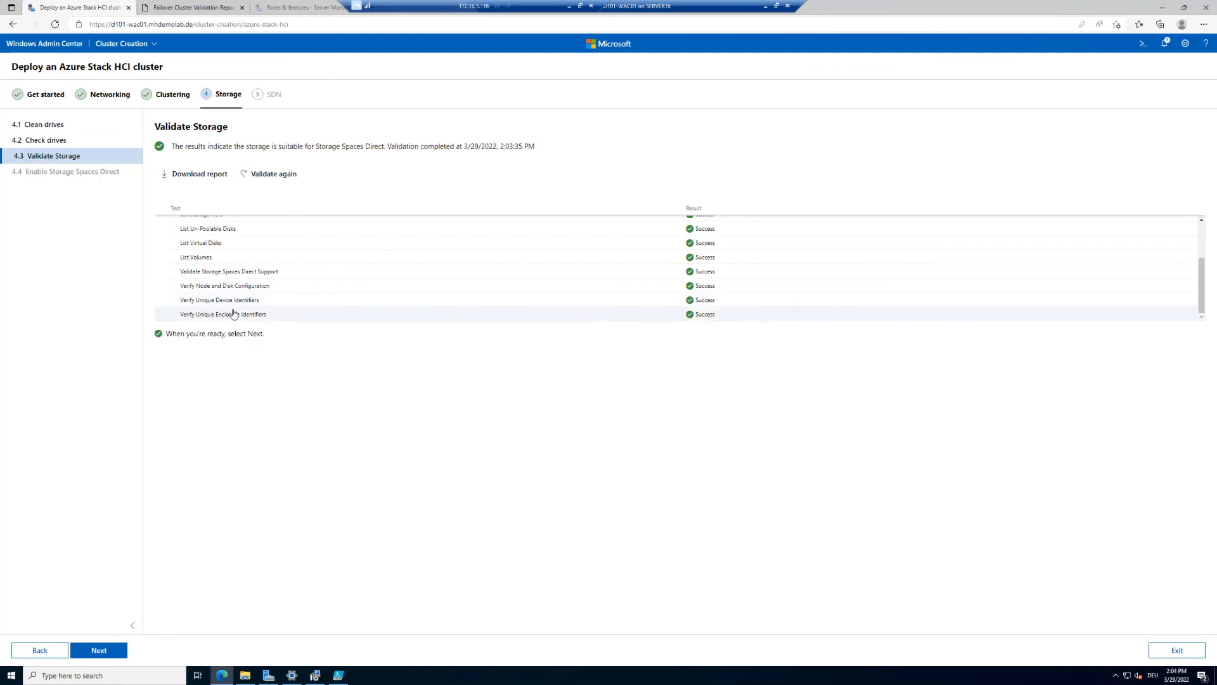
pyautogui.click(200, 175)
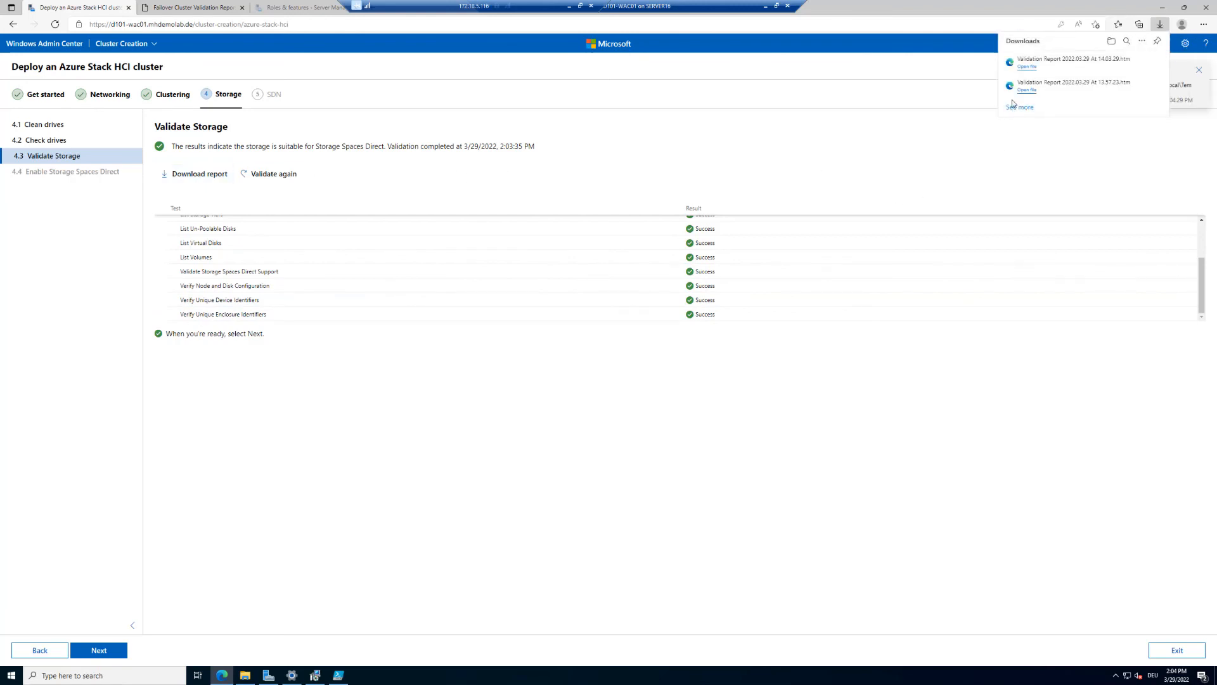
pyautogui.click(1026, 67)
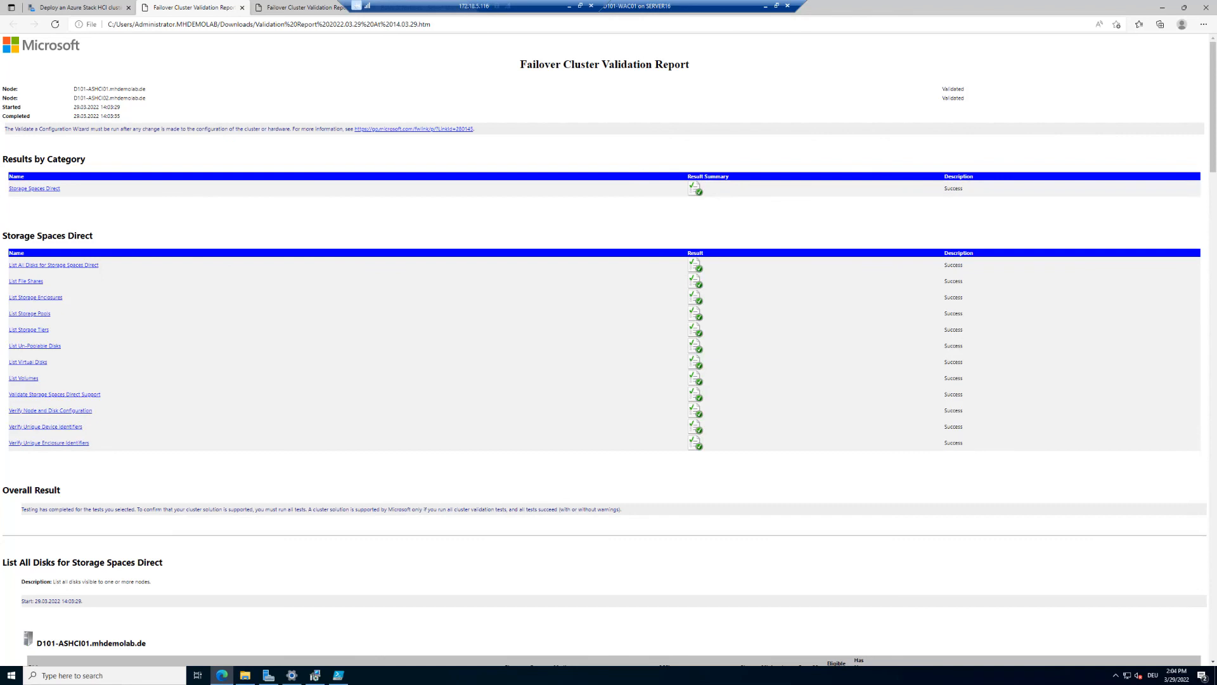
pyautogui.click(93, 9)
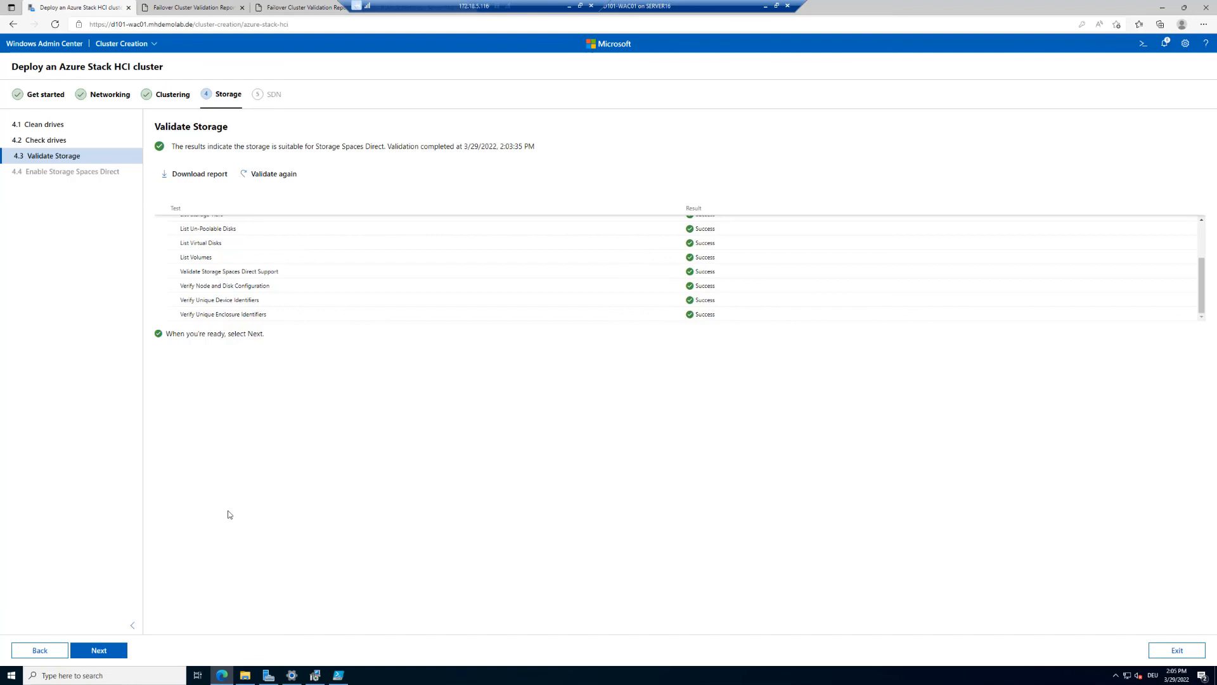
# Step: Enable Storage Spaces Direct on the cluster, then download and open the EnableClusterS2D report
pyautogui.click(113, 653)
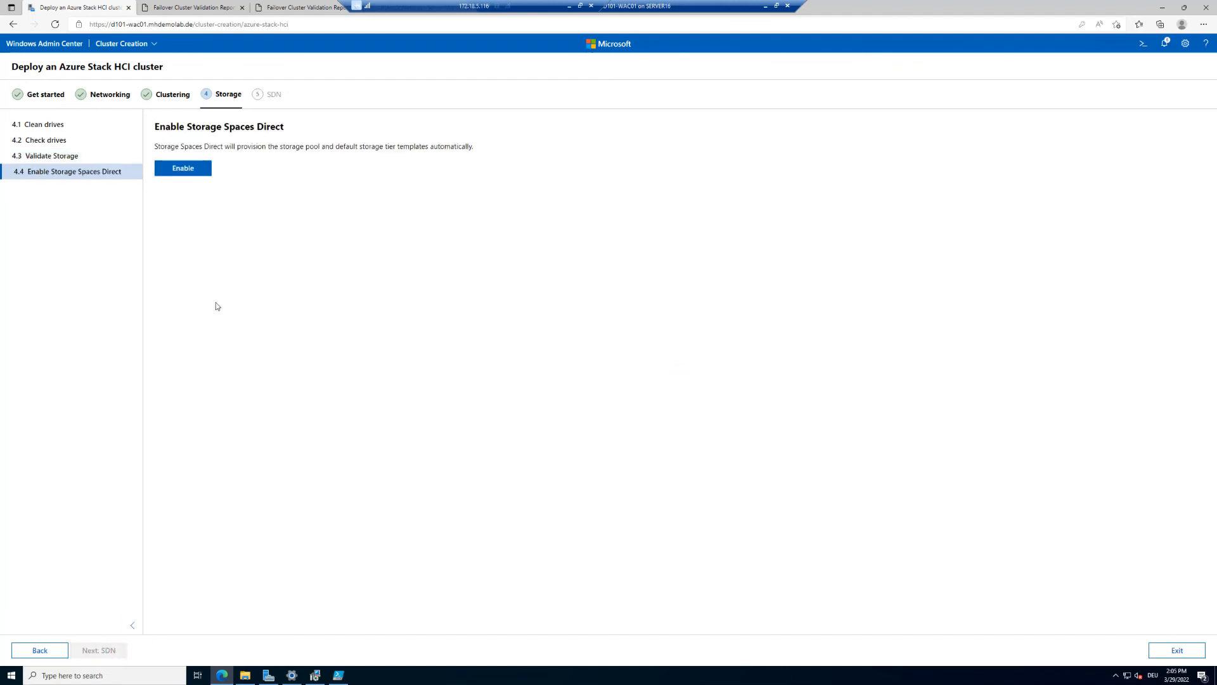
pyautogui.click(177, 170)
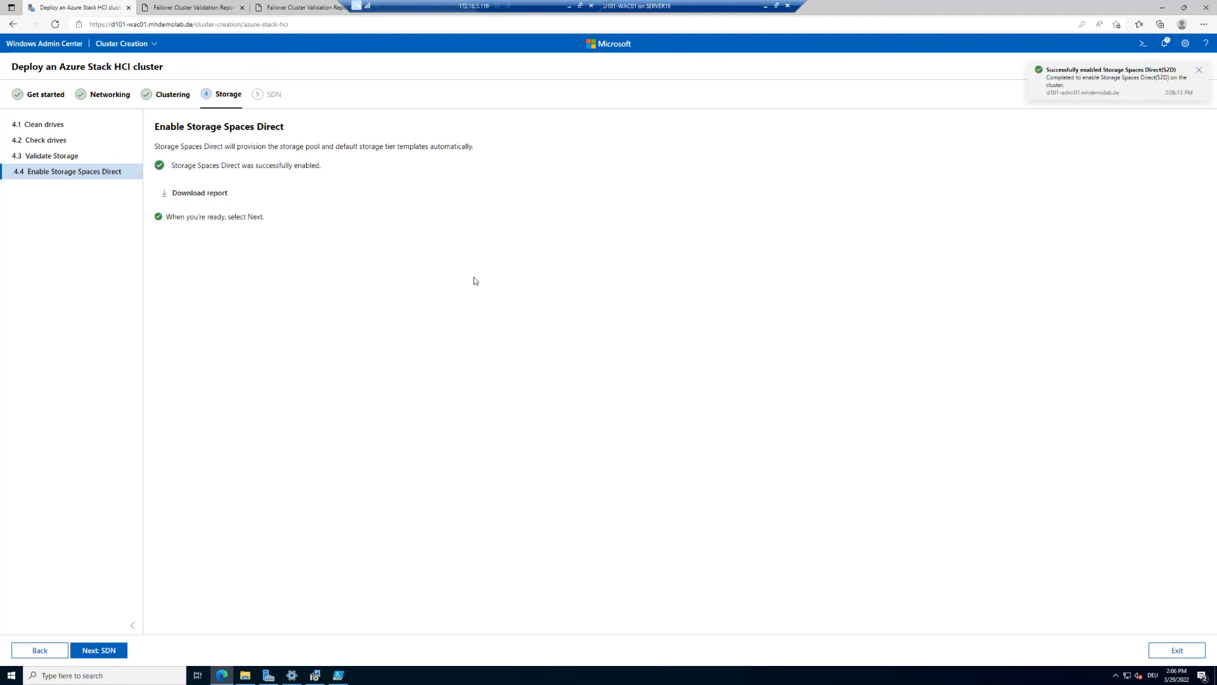
pyautogui.click(176, 194)
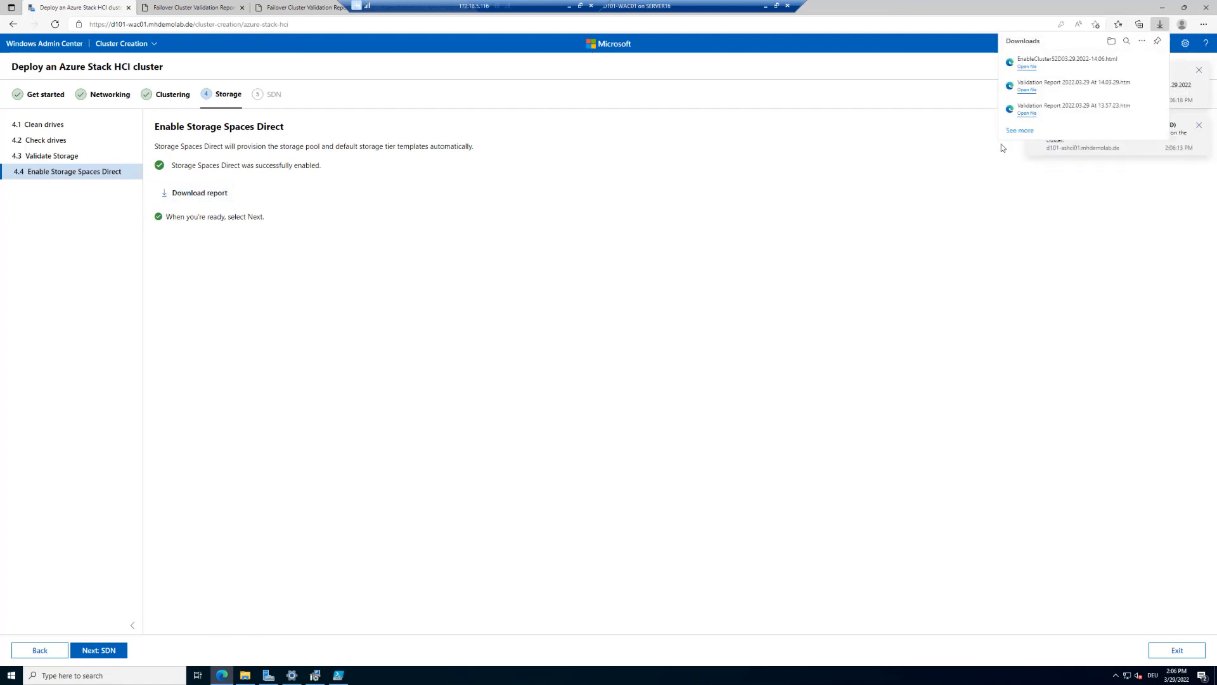
pyautogui.click(1026, 67)
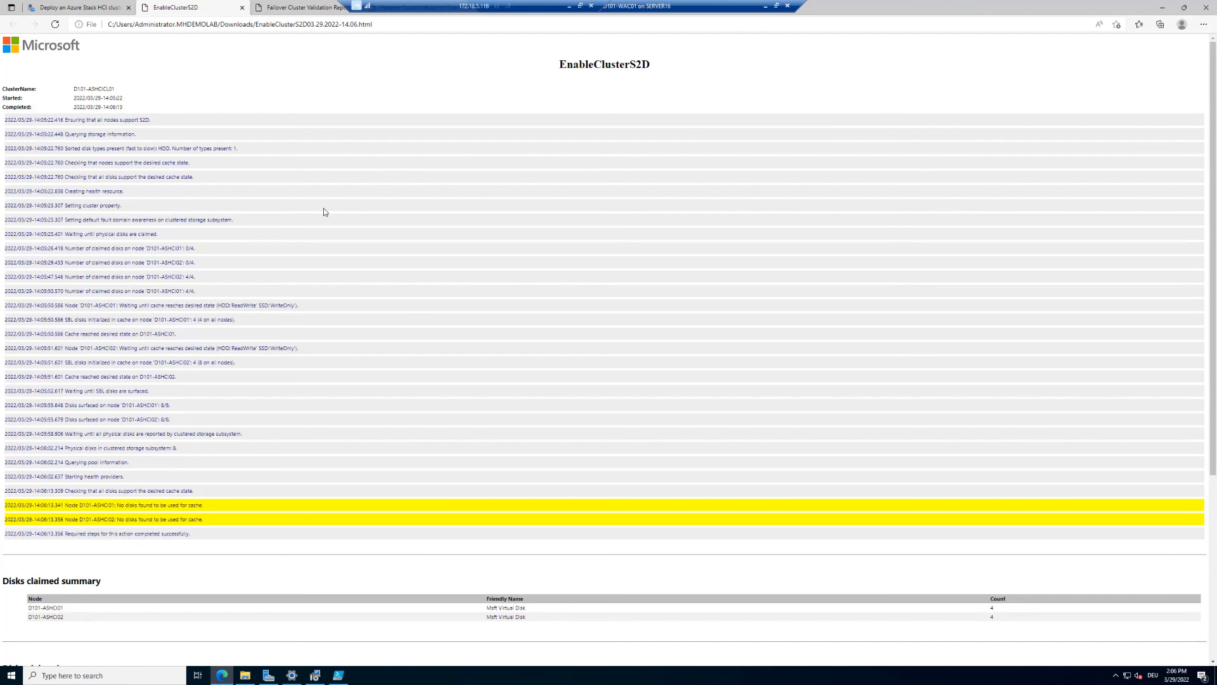
# Step: Review the EnableClusterS2D report's cache entries and claimed-disk sections, and return to the deployment wizard
pyautogui.scroll(-3, 273, 386)
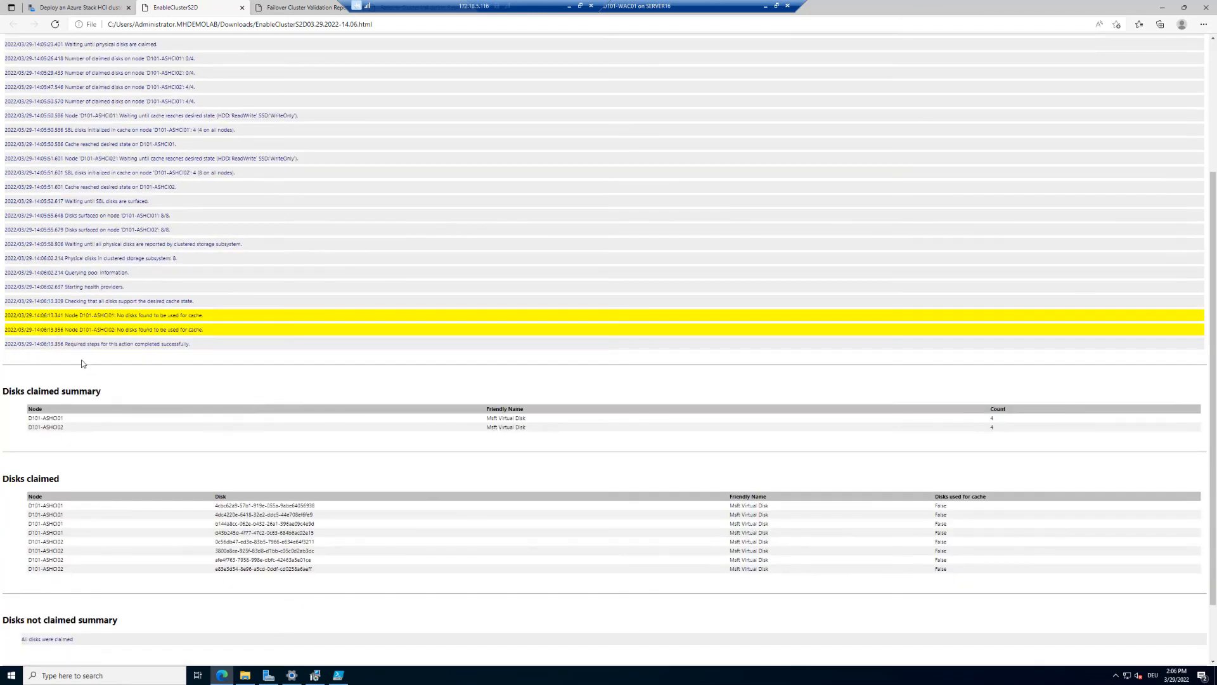
pyautogui.moveTo(118, 313); pyautogui.dragTo(202, 315)
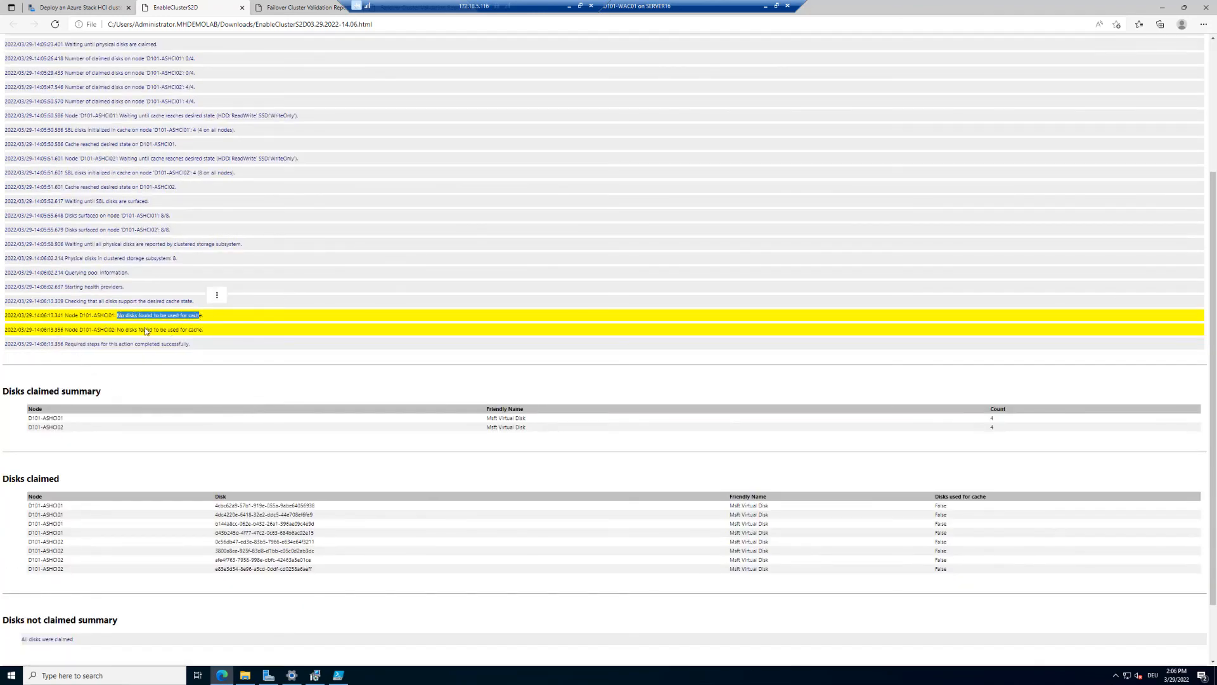
pyautogui.moveTo(125, 330); pyautogui.dragTo(213, 332)
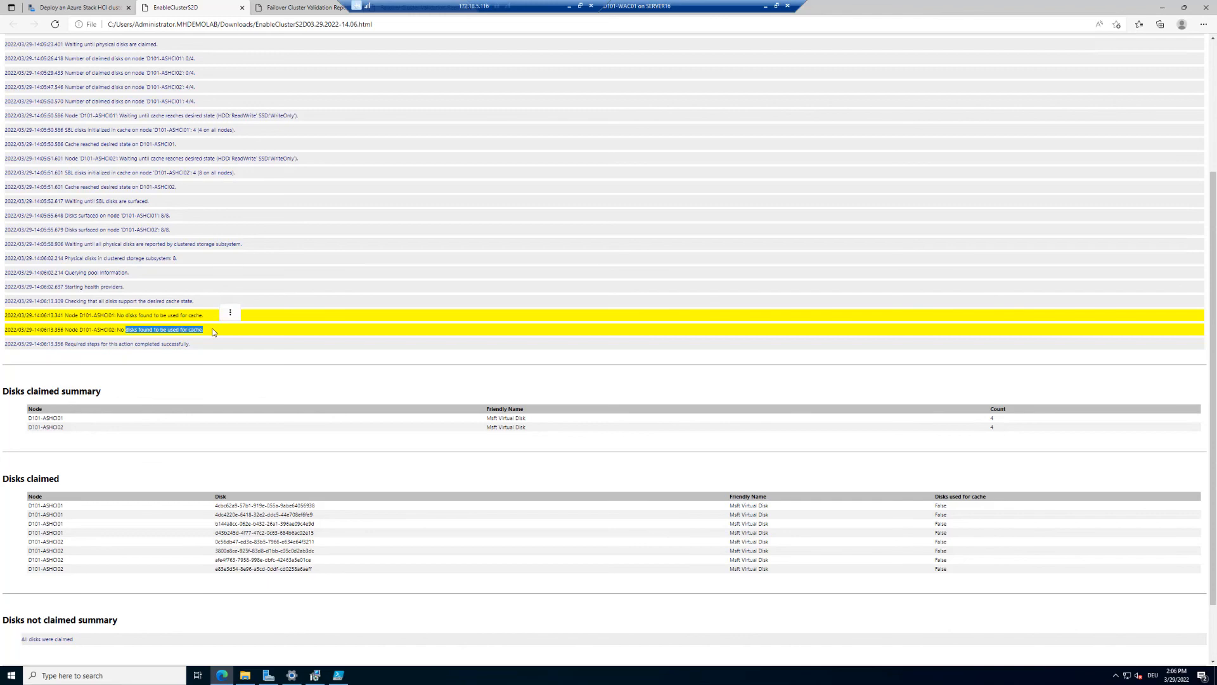
pyautogui.scroll(-2, 211, 330)
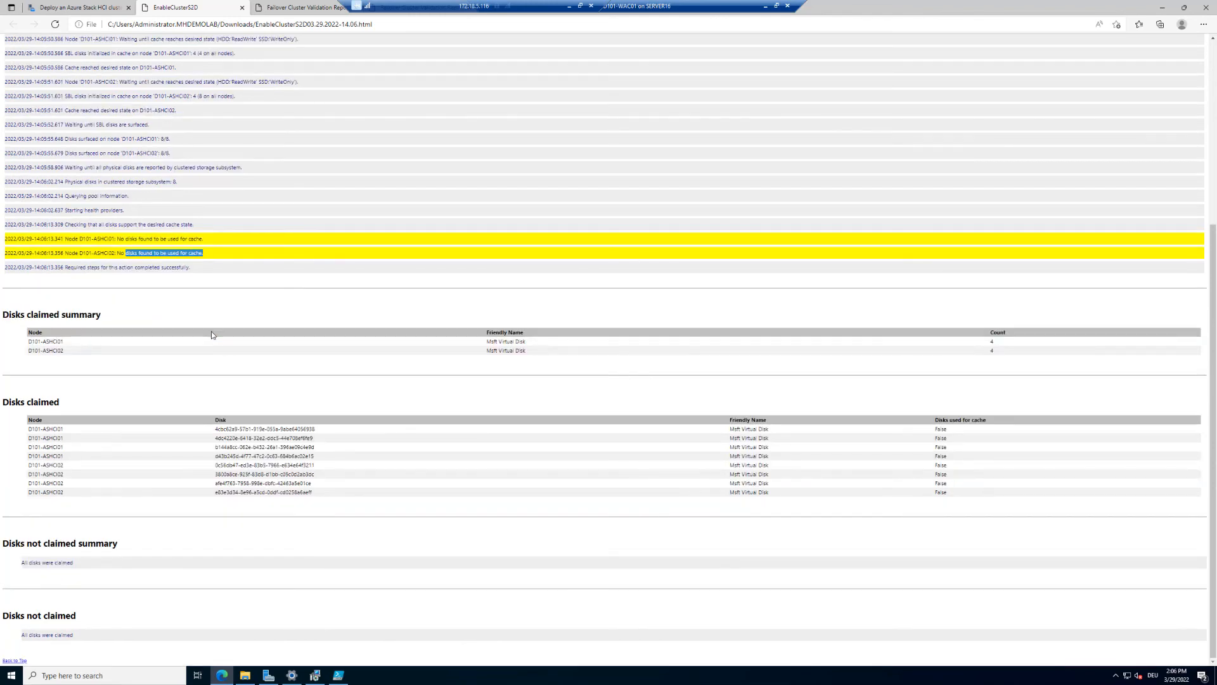
pyautogui.scroll(5, 212, 331)
pyautogui.scroll(-5, 212, 335)
pyautogui.scroll(4, 211, 338)
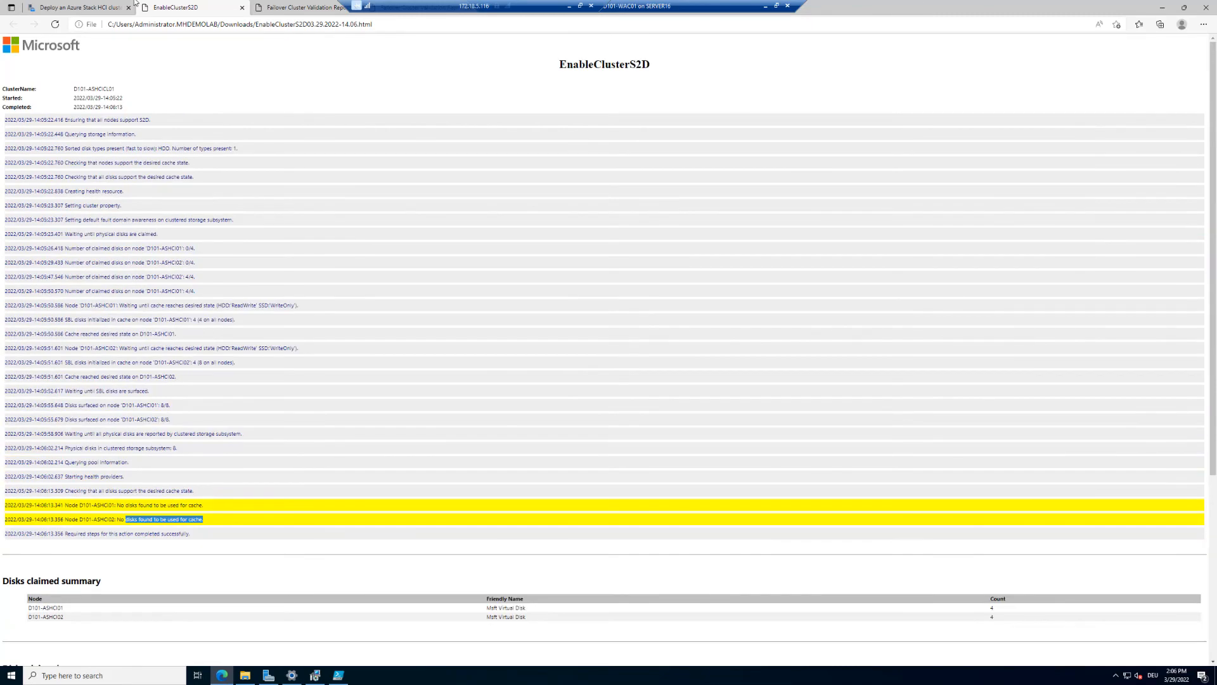
pyautogui.click(80, 7)
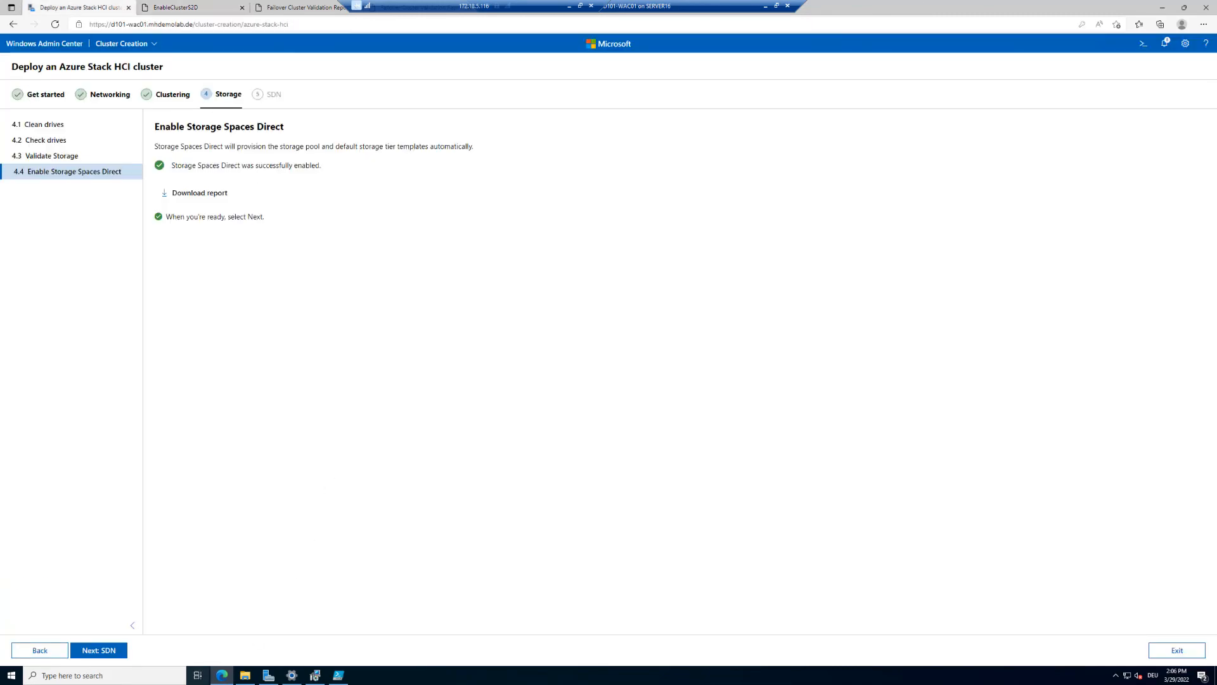
# Step: Proceed to the SDN stage, skip it to finish the deployment, and go to the connections list
pyautogui.click(92, 650)
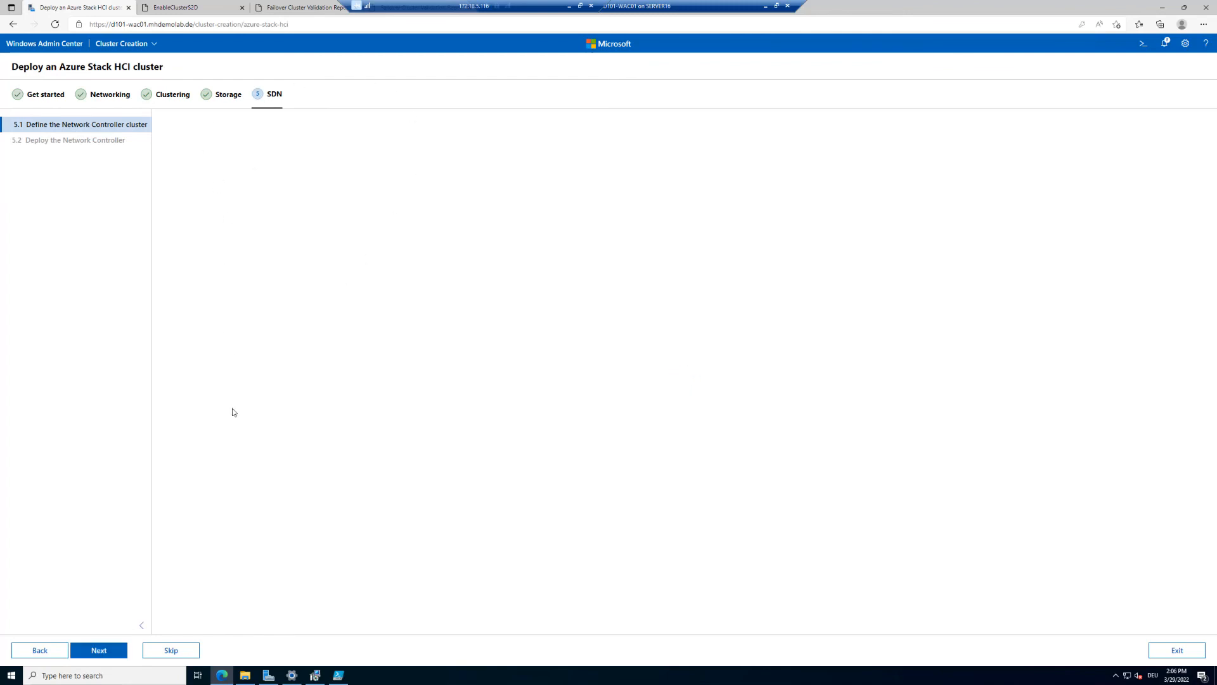
pyautogui.click(170, 652)
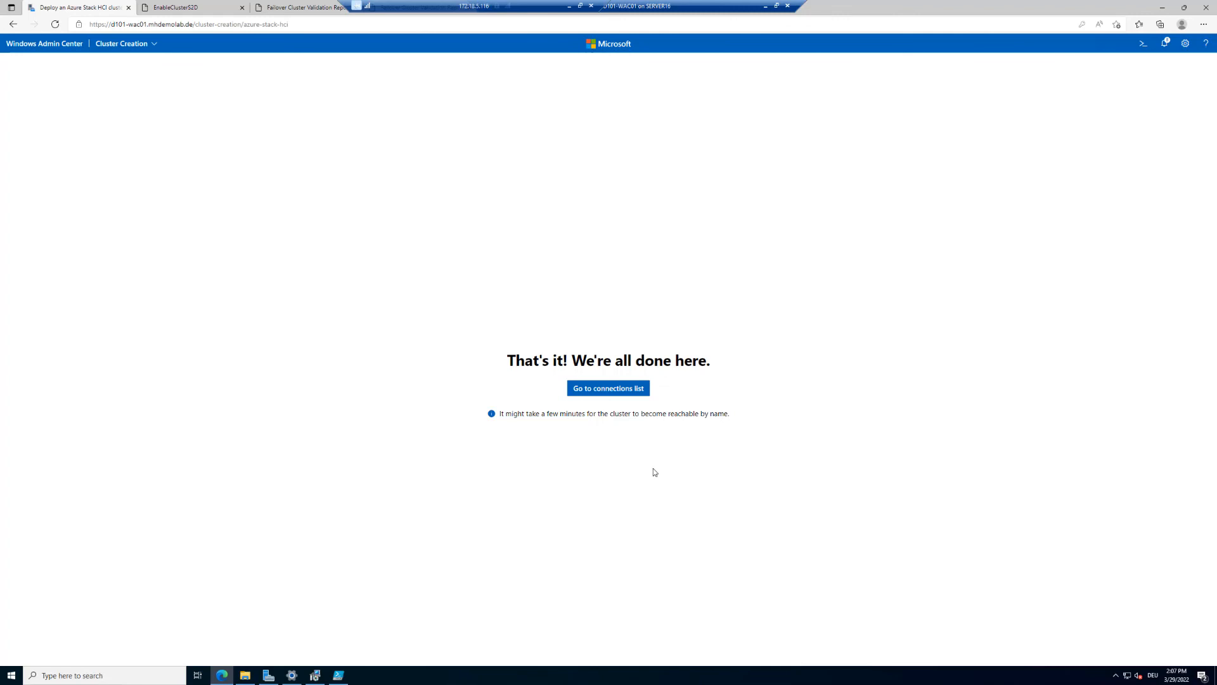
pyautogui.click(609, 390)
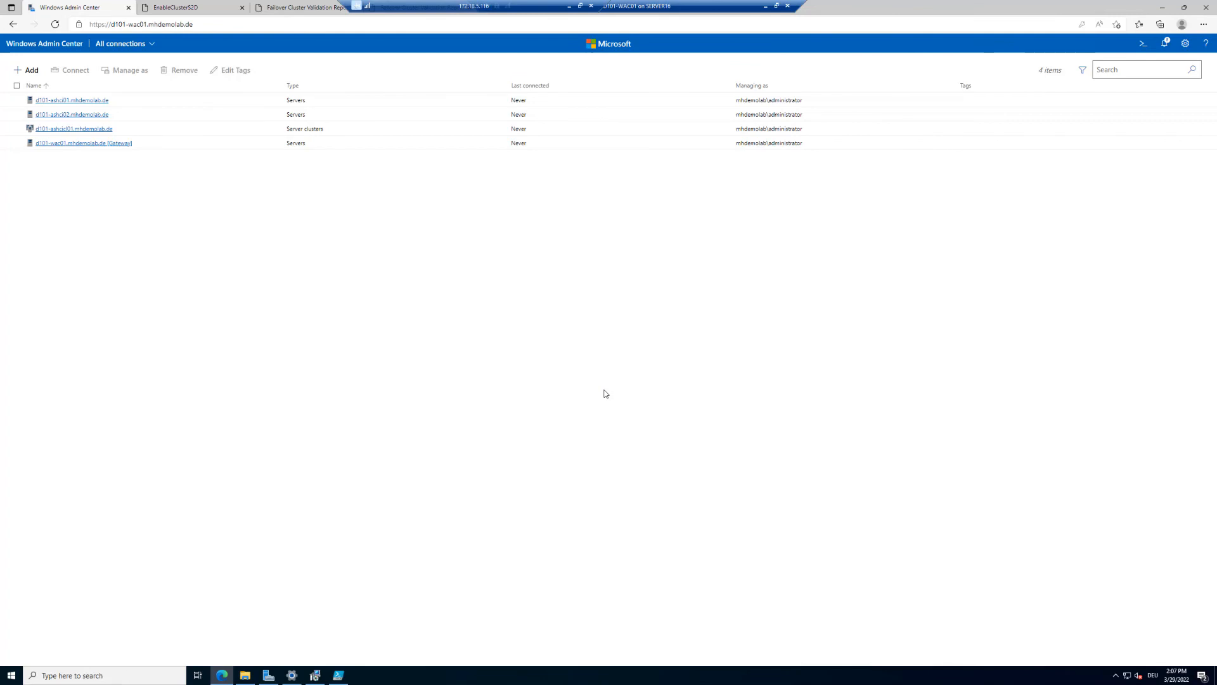
# Step: Open the d101-ashcicl01.mhdemolab.de server cluster and examine the Azure connection status on its dashboard
pyautogui.click(73, 130)
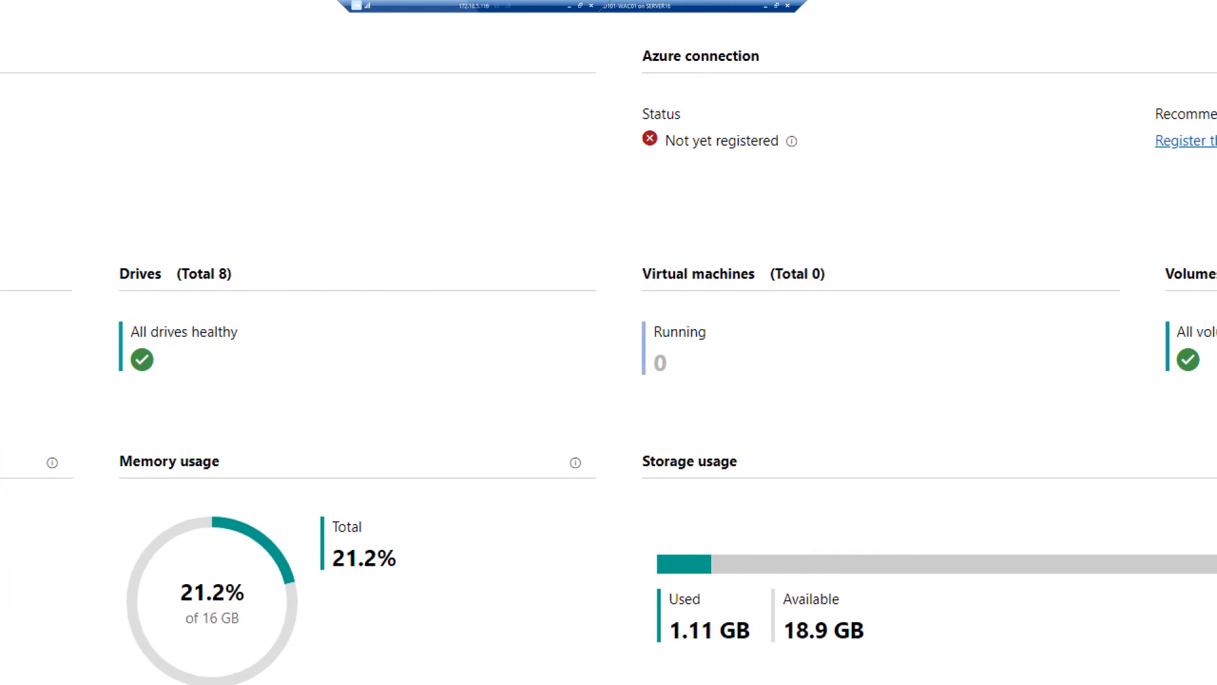
pyautogui.click(822, 63)
pyautogui.moveTo(600, 46)
pyautogui.mouseDown()
pyautogui.moveTo(646, 116)
pyautogui.moveTo(947, 236)
pyautogui.mouseUp()
pyautogui.press('Escape')
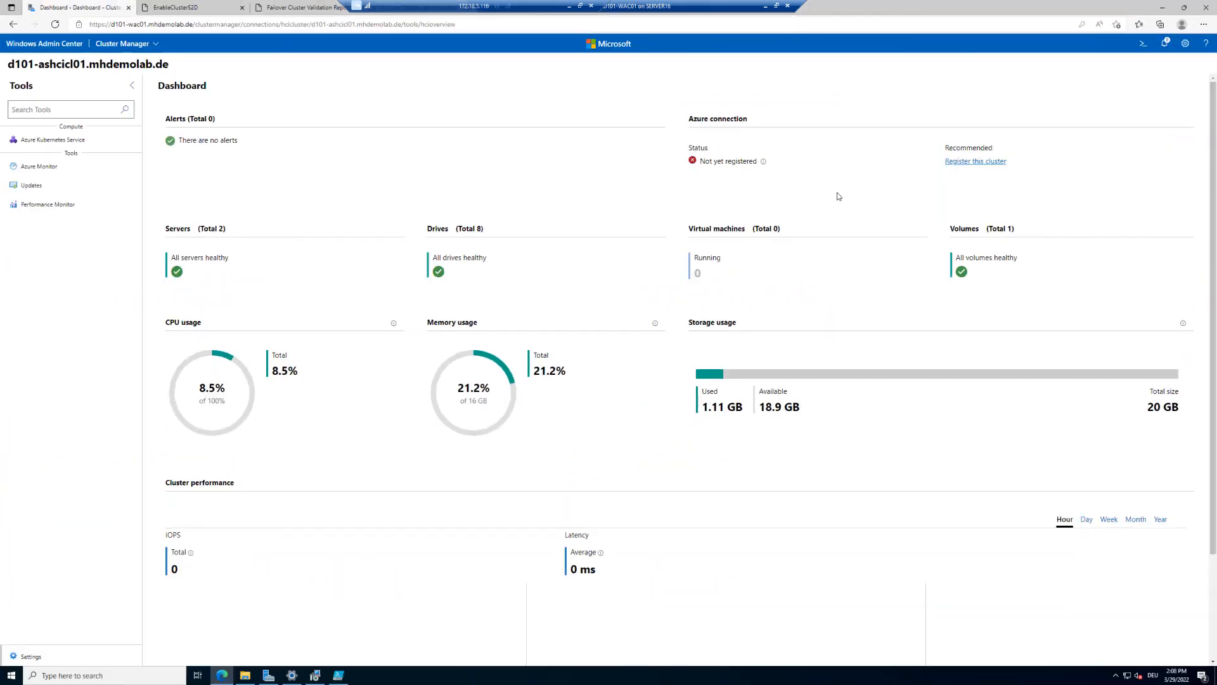